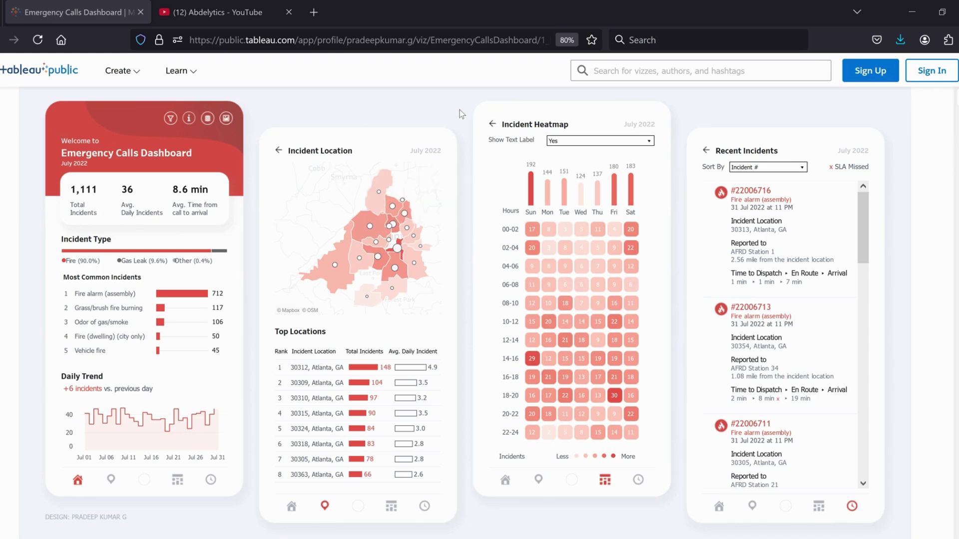
Look through the video list on the Abdelytics YouTube channel.
{"action": "left_click", "coordinate": [248, 11]}
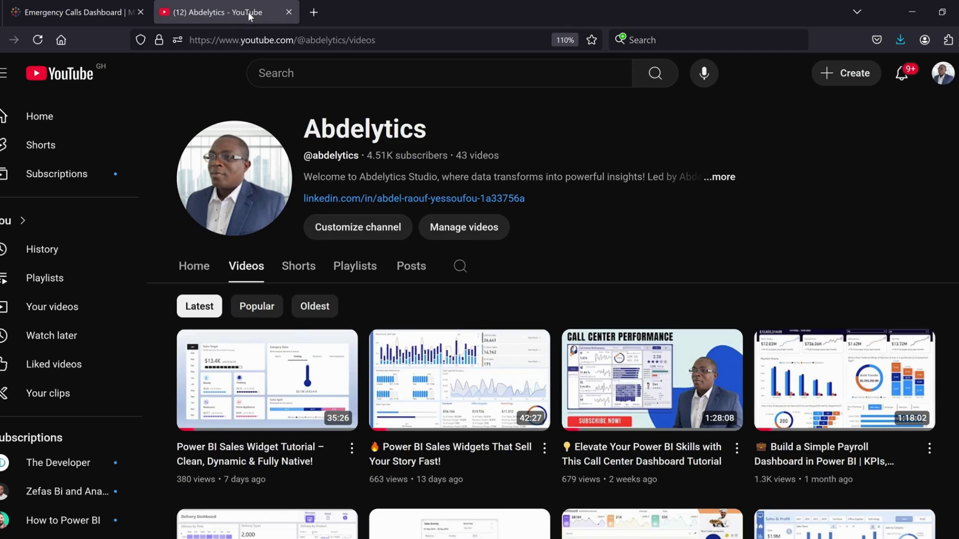
{"action": "scroll", "coordinate": [706, 264], "scroll_direction": "down", "scroll_amount": 4}
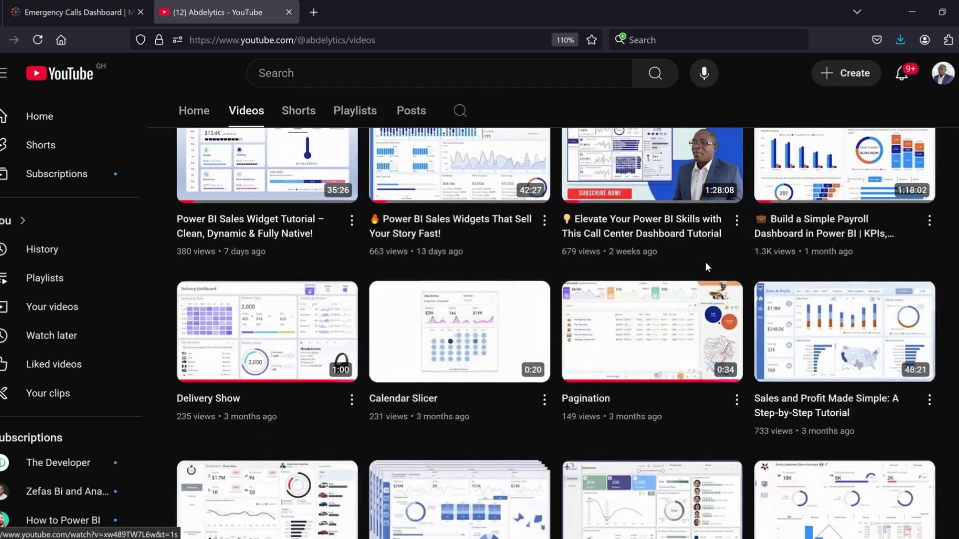
{"action": "scroll", "coordinate": [705, 267], "scroll_direction": "up", "scroll_amount": 4}
{"action": "scroll", "coordinate": [704, 265], "scroll_direction": "down", "scroll_amount": 4}
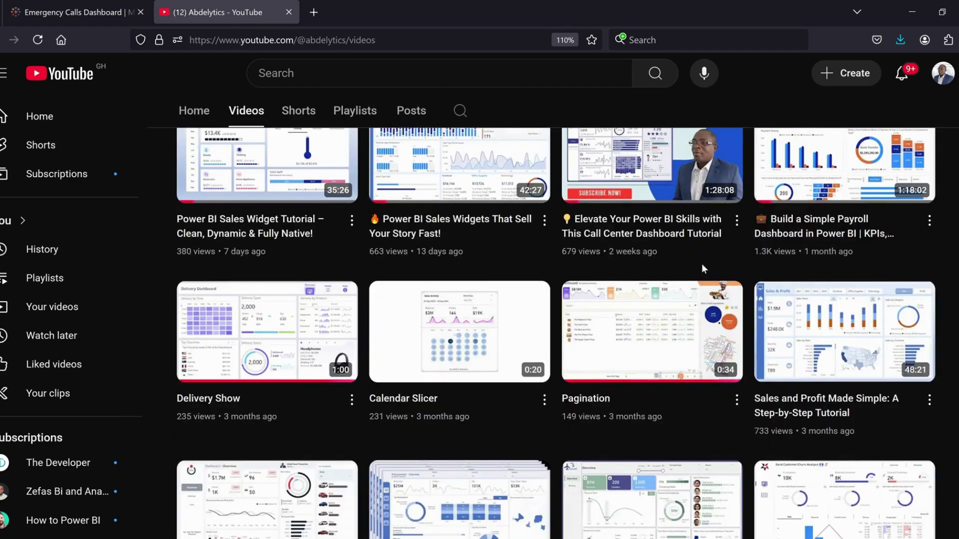
{"action": "scroll", "coordinate": [702, 269], "scroll_direction": "up", "scroll_amount": 4}
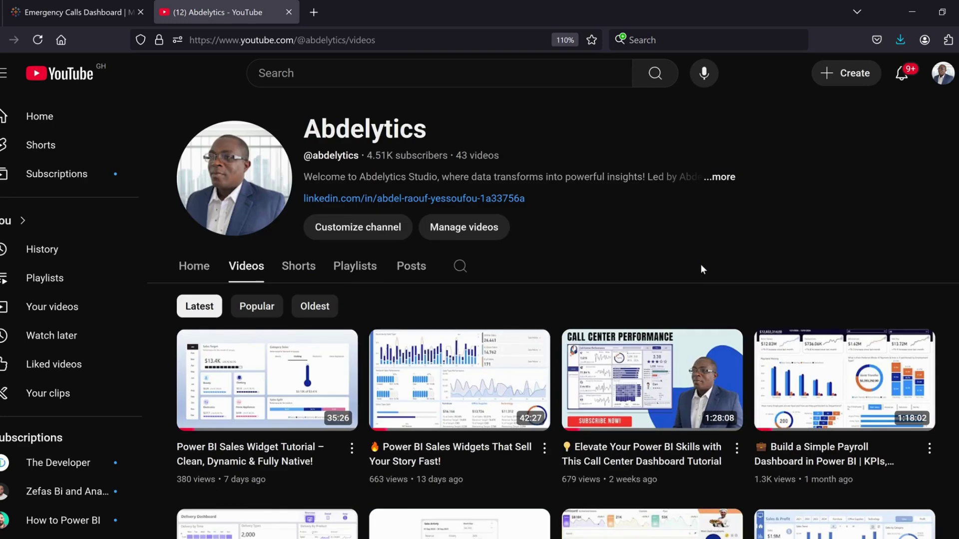
{"action": "scroll", "coordinate": [700, 270], "scroll_direction": "down", "scroll_amount": 8}
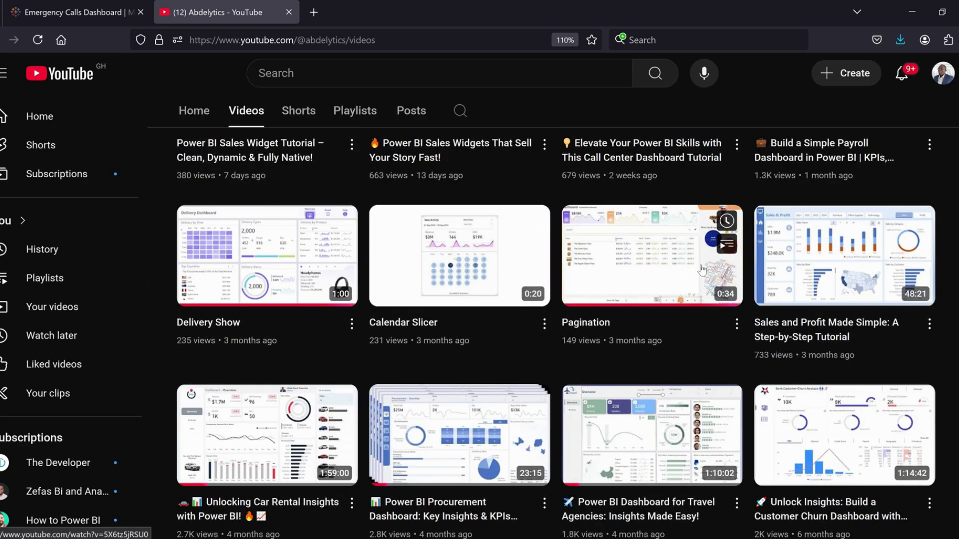
{"action": "scroll", "coordinate": [702, 270], "scroll_direction": "down", "scroll_amount": 4}
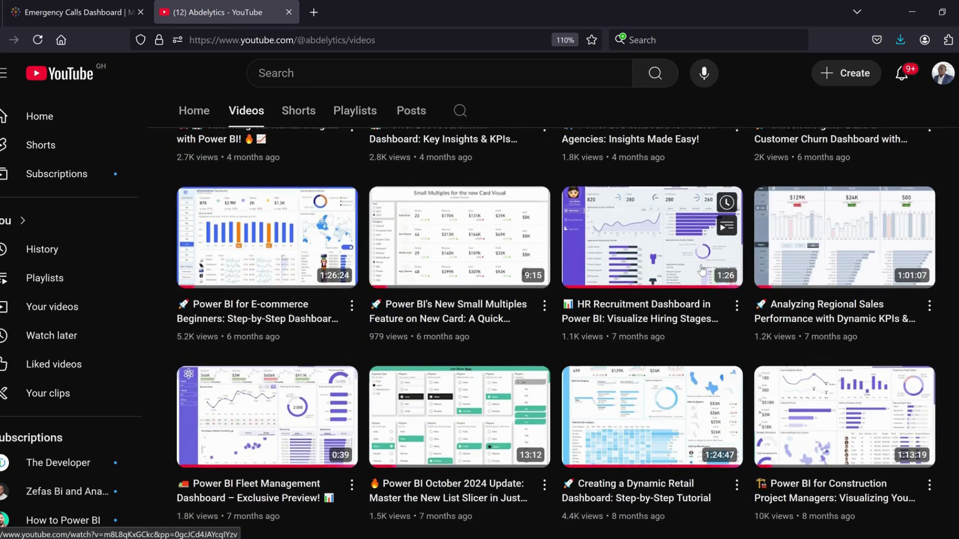
{"action": "scroll", "coordinate": [702, 270], "scroll_direction": "up", "scroll_amount": 12}
{"action": "scroll", "coordinate": [701, 269], "scroll_direction": "down", "scroll_amount": 4}
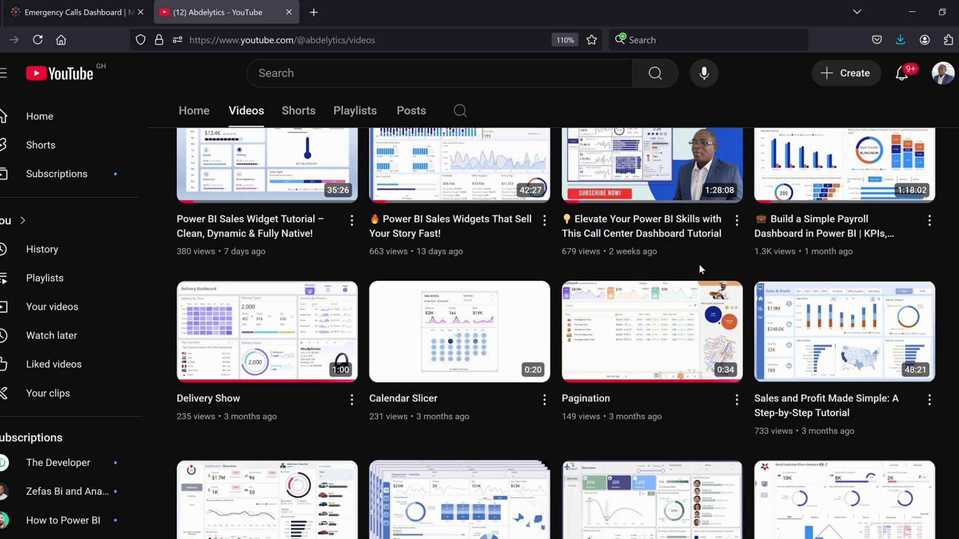
{"action": "mouse_move", "coordinate": [705, 252]}
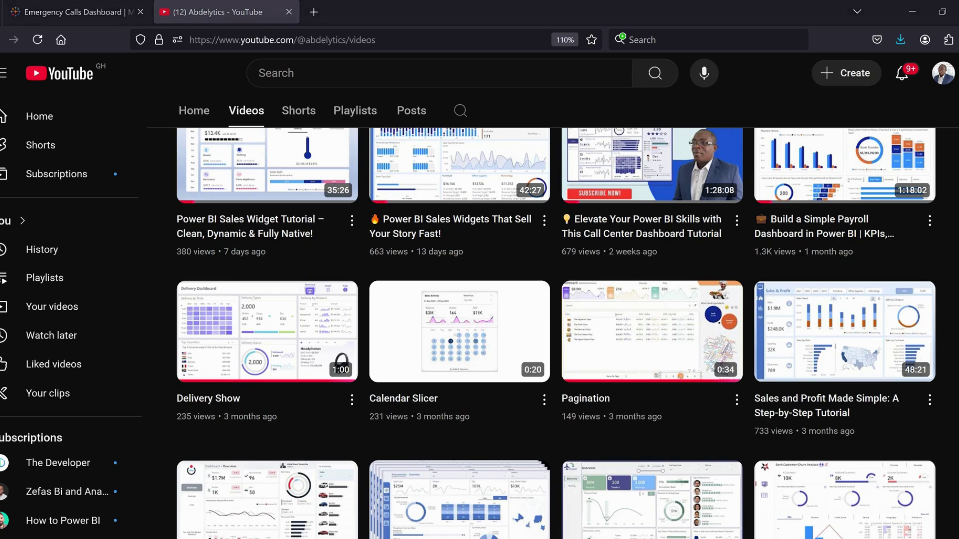
Switch to the untitled report in Power BI Desktop and open its Location page.
{"action": "left_click", "coordinate": [676, 538]}
{"action": "left_click", "coordinate": [641, 532]}
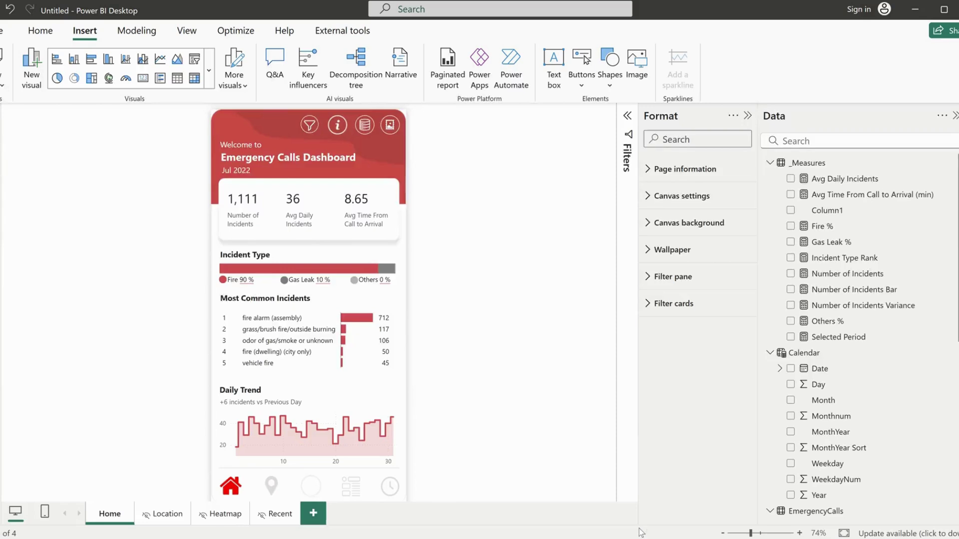
{"action": "left_click", "coordinate": [165, 519]}
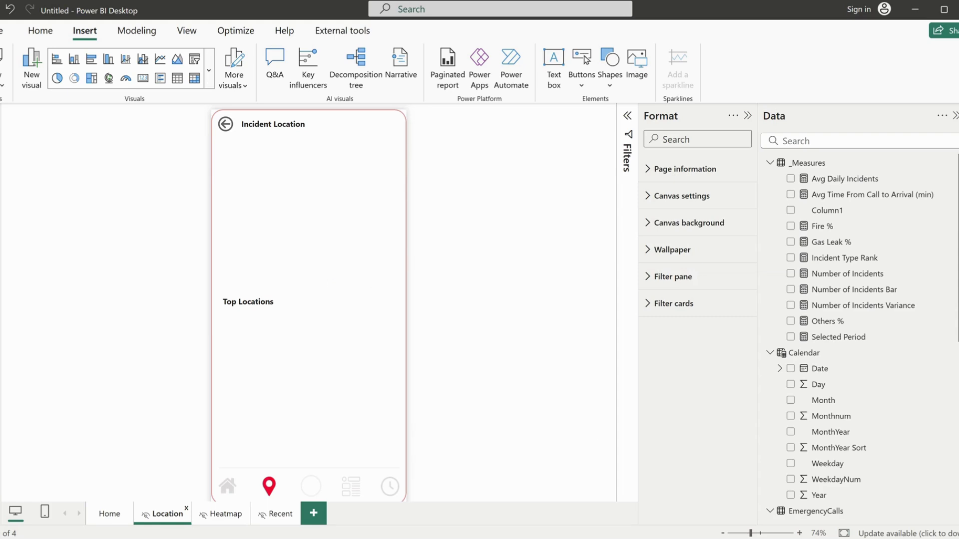
Examine the Location page of the finished Emergency_Calls_Dashboard report as a reference, and return to the untitled report.
{"action": "left_click", "coordinate": [732, 508]}
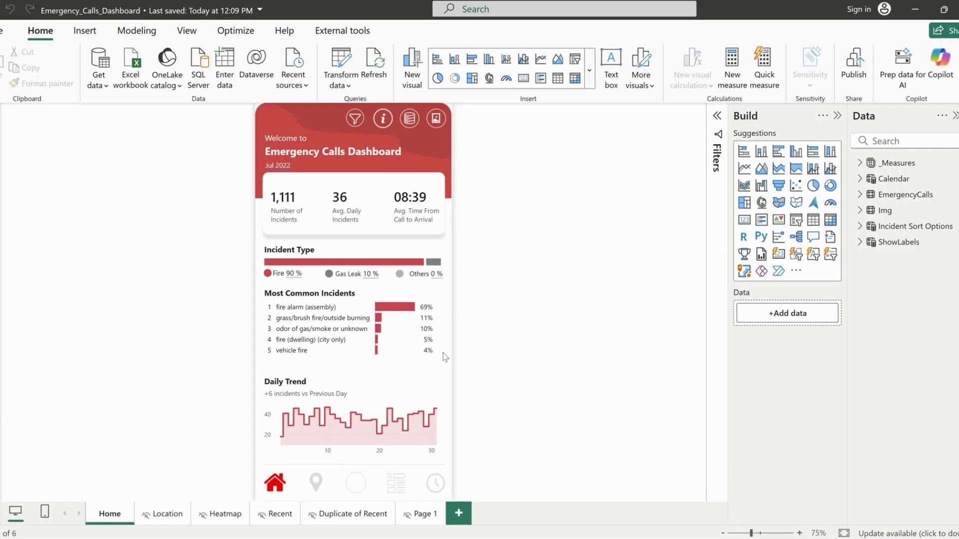
{"action": "left_click", "coordinate": [165, 518]}
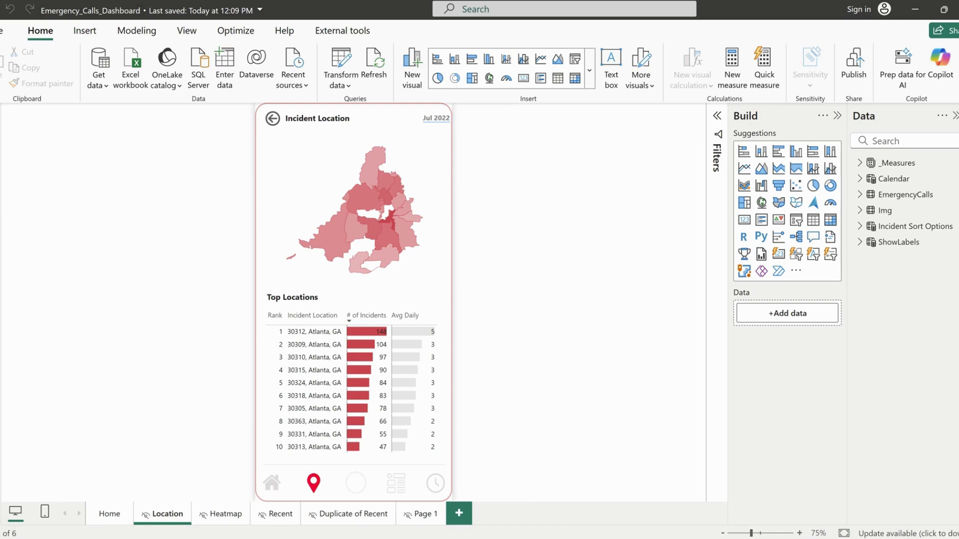
{"action": "left_click", "coordinate": [599, 520]}
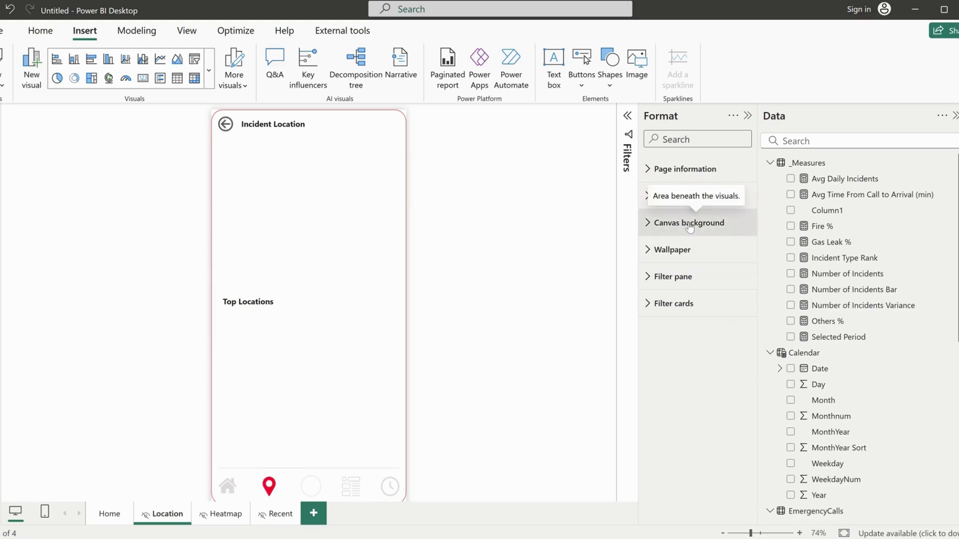
Insert a shape map filling the space between the Incident Location and Top Locations headings, with Number of Incidents as color saturation.
{"action": "left_click", "coordinate": [208, 76]}
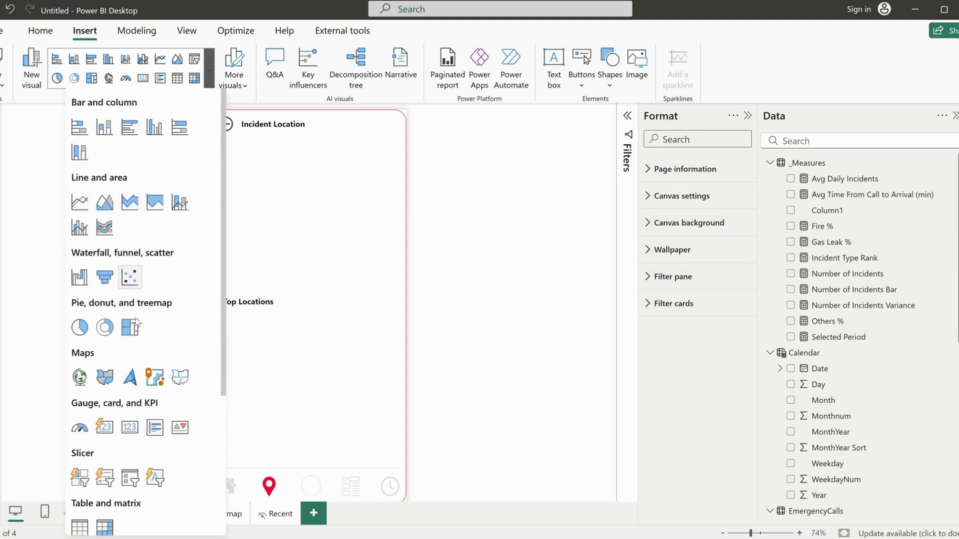
{"action": "left_click", "coordinate": [181, 380]}
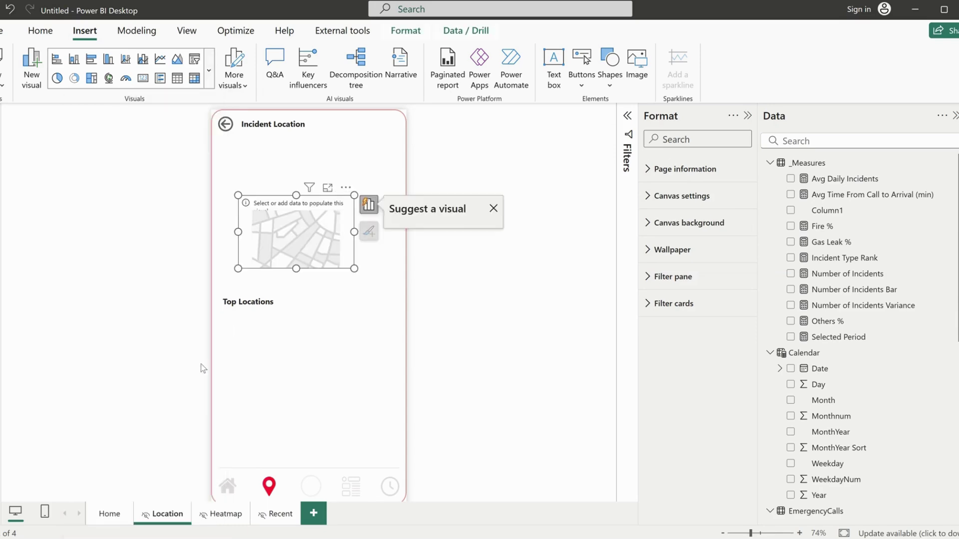
{"action": "left_click", "coordinate": [267, 172]}
{"action": "left_click", "coordinate": [268, 171]}
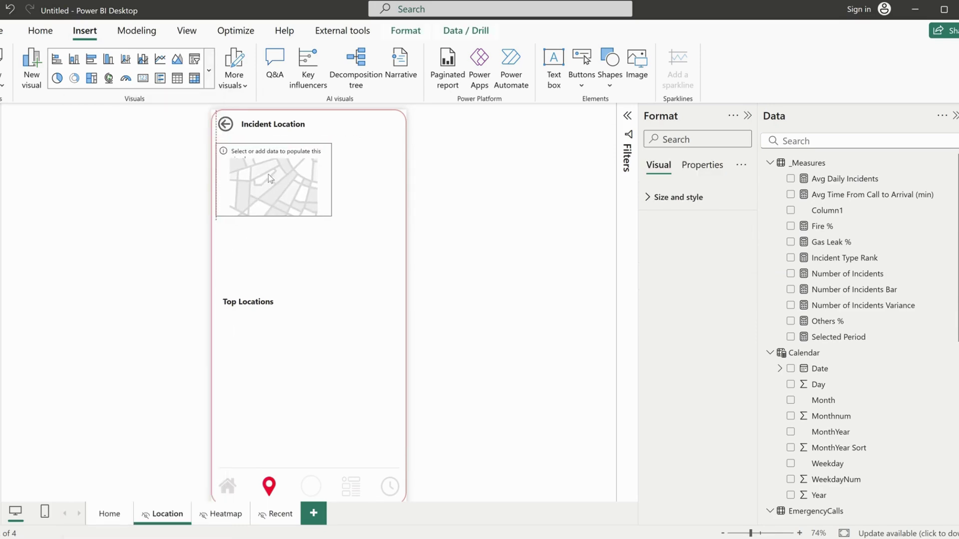
{"action": "left_click_drag", "start_coordinate": [333, 211], "coordinate": [402, 297]}
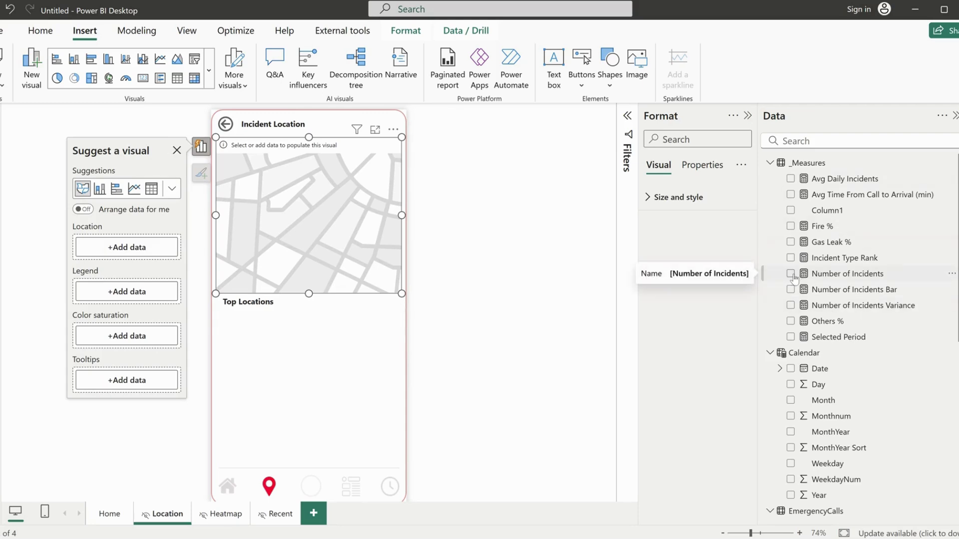
{"action": "left_click", "coordinate": [792, 274]}
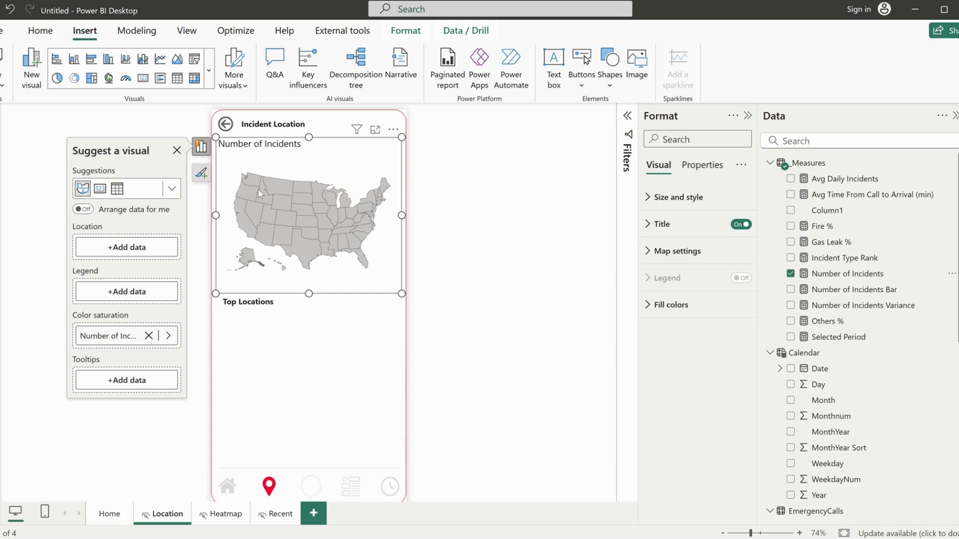
Set the shape map's map type to Custom map and load atlanta_filtered_zipcodes_Latest.json from the Emergency Calls Map folder.
{"action": "left_click", "coordinate": [669, 252]}
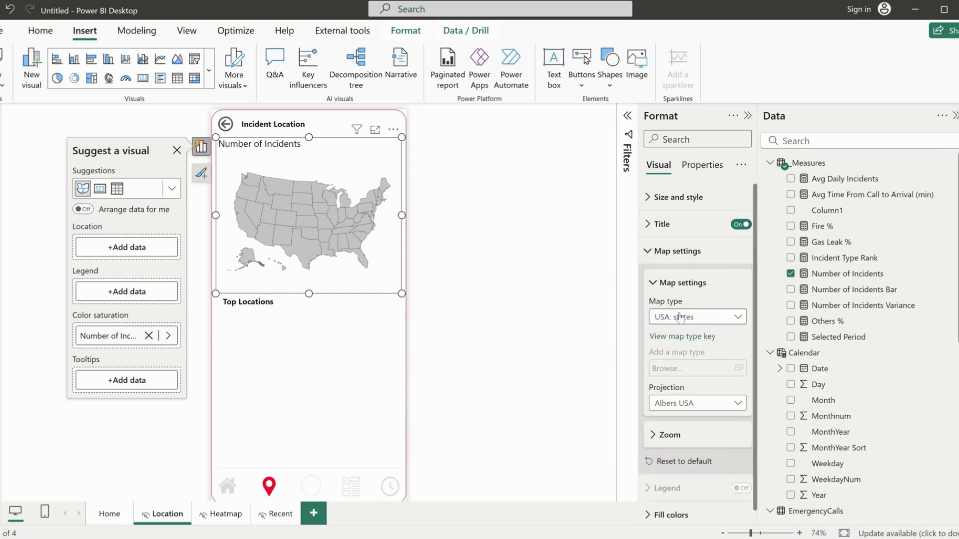
{"action": "left_click", "coordinate": [680, 317]}
{"action": "left_click", "coordinate": [685, 302]}
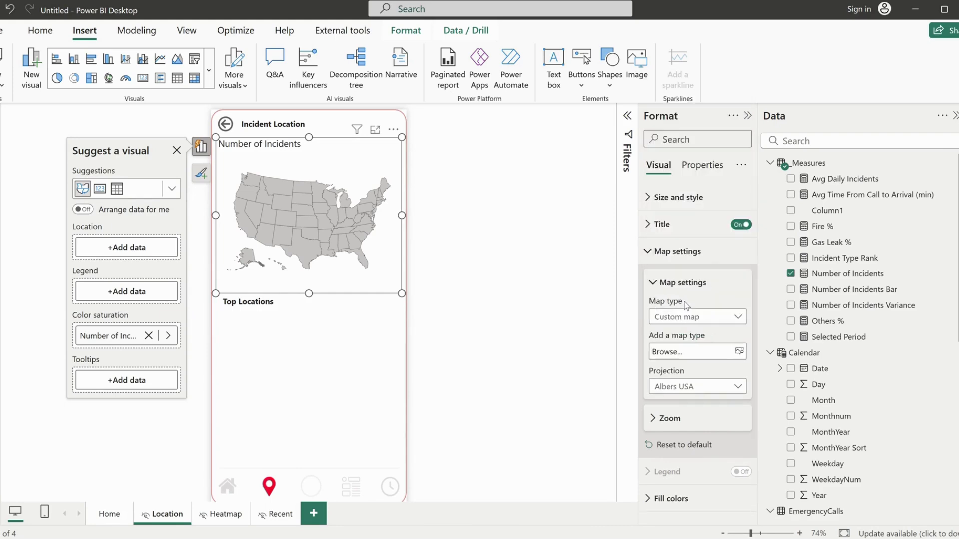
{"action": "left_click", "coordinate": [740, 352]}
{"action": "left_click", "coordinate": [186, 29]}
{"action": "double_click", "coordinate": [292, 119]}
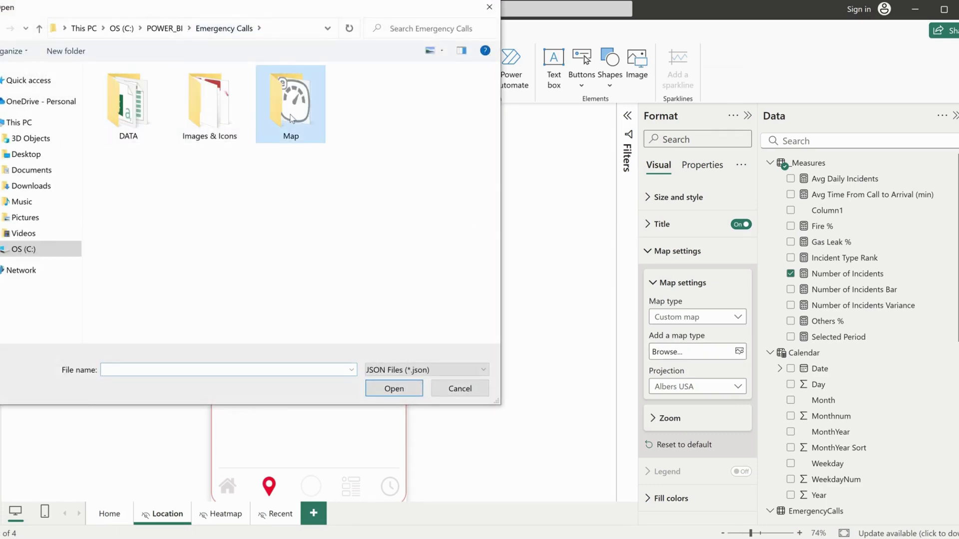
{"action": "left_click", "coordinate": [182, 92]}
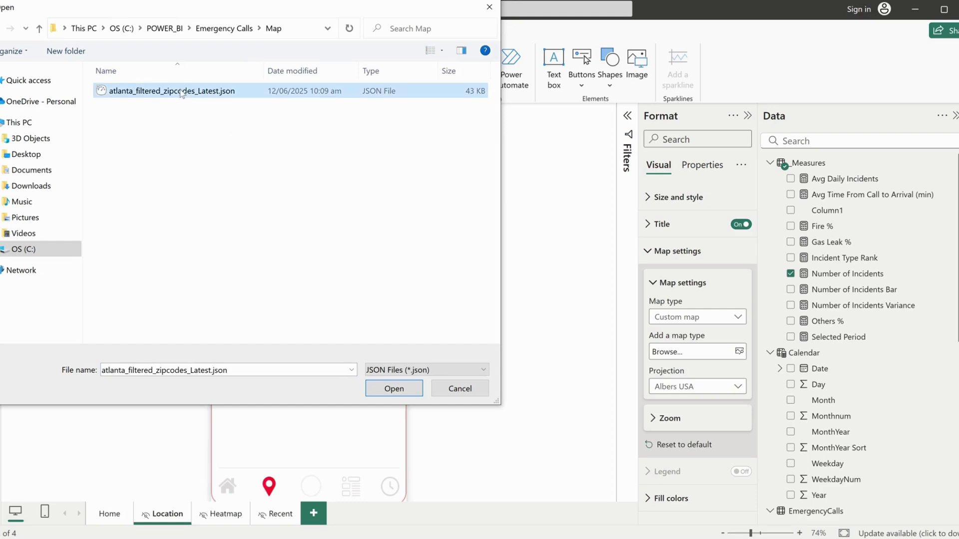
{"action": "left_click", "coordinate": [392, 389]}
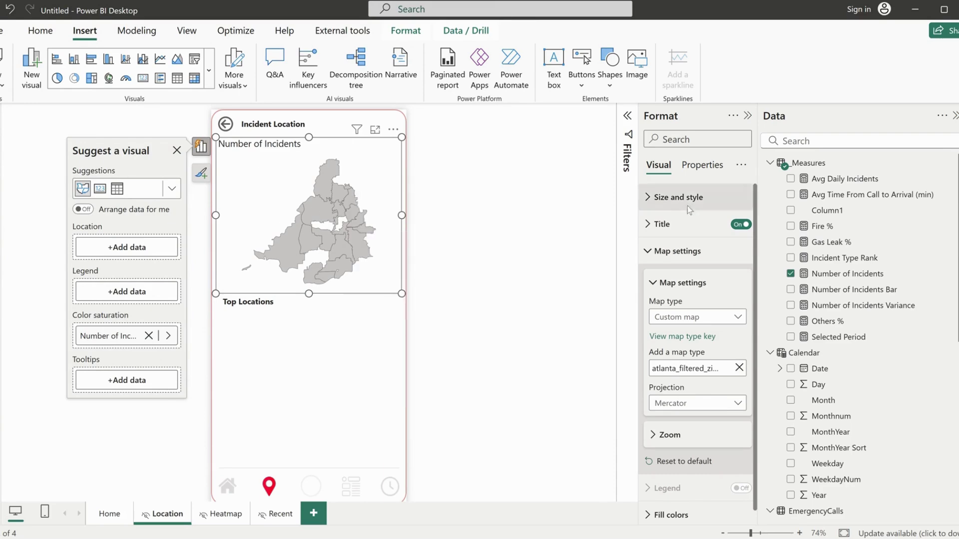
Turn off the map's title and add Incident ZipCode from EmergencyCalls as its location field.
{"action": "left_click", "coordinate": [733, 226]}
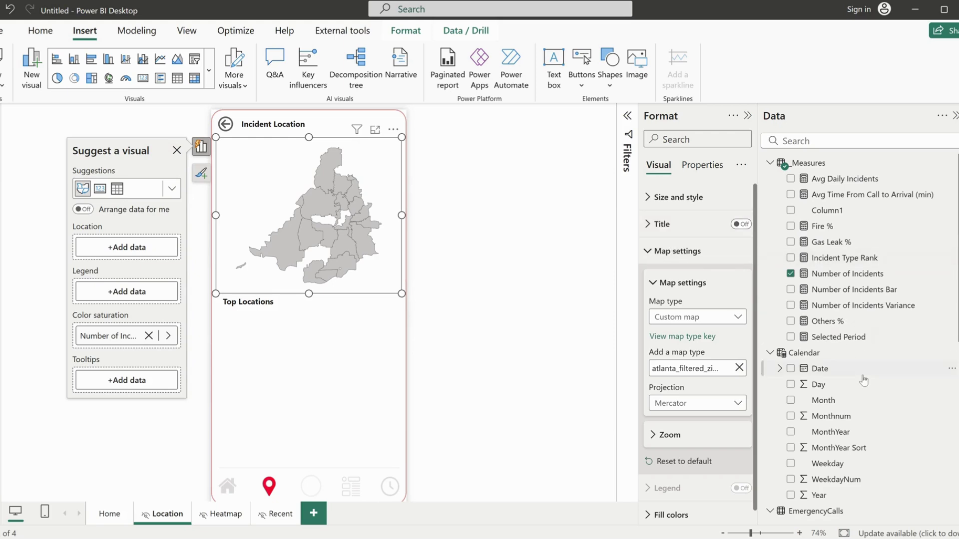
{"action": "scroll", "coordinate": [820, 440], "scroll_direction": "down", "scroll_amount": 1}
{"action": "scroll", "coordinate": [818, 438], "scroll_direction": "down", "scroll_amount": 5}
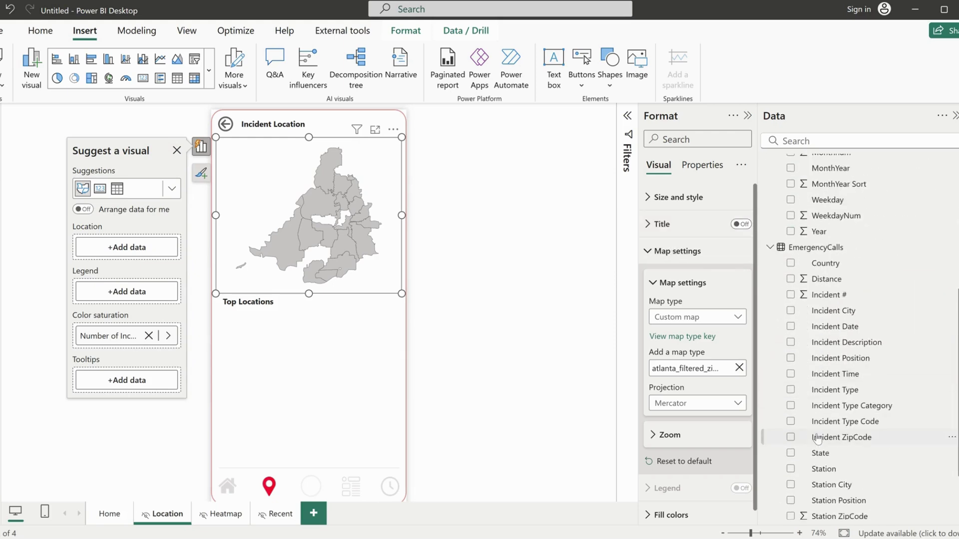
{"action": "scroll", "coordinate": [817, 438], "scroll_direction": "down", "scroll_amount": 2}
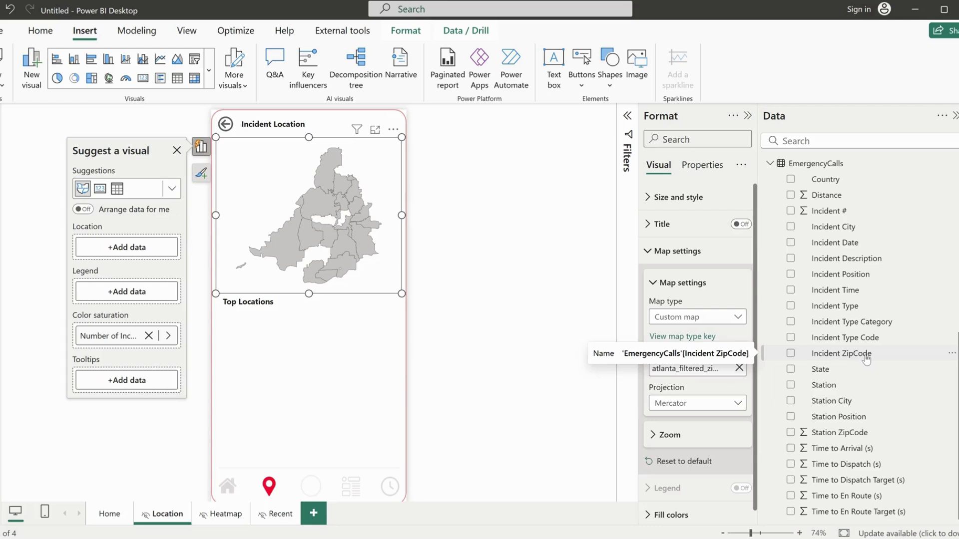
{"action": "left_click", "coordinate": [790, 354]}
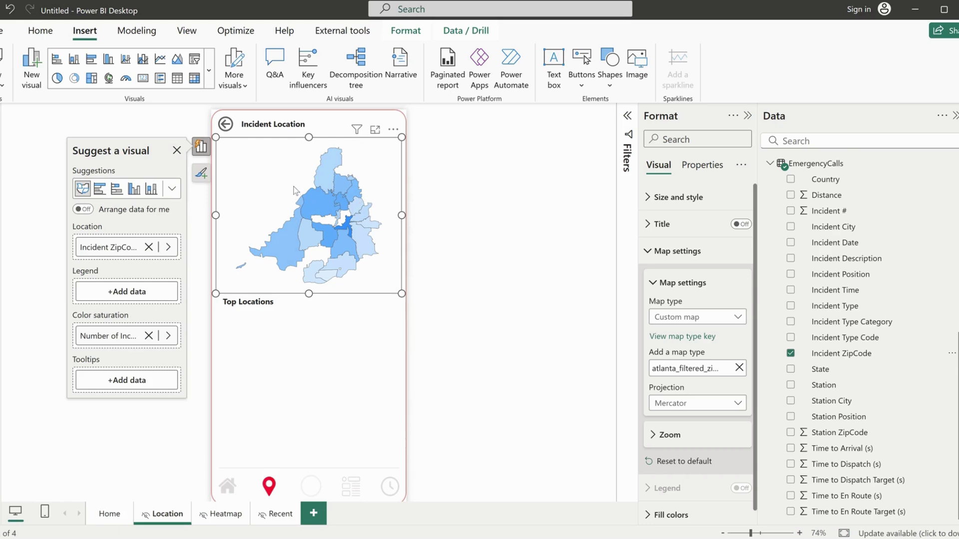
Set the map's fill colors to red for the maximum and a light tint of that red for the minimum.
{"action": "left_click", "coordinate": [677, 433]}
{"action": "left_click", "coordinate": [662, 253]}
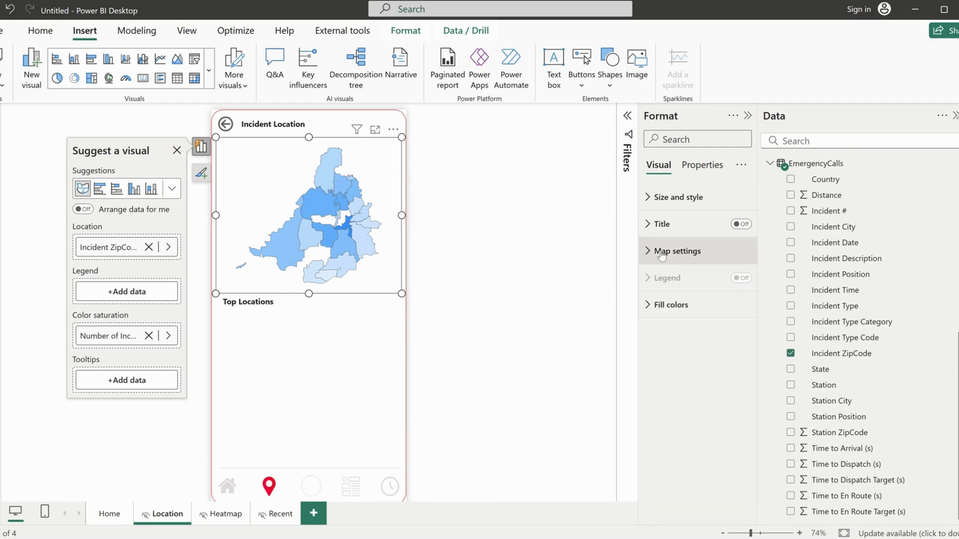
{"action": "left_click", "coordinate": [669, 306]}
{"action": "scroll", "coordinate": [706, 423], "scroll_direction": "down", "scroll_amount": 1}
{"action": "scroll", "coordinate": [706, 424], "scroll_direction": "down", "scroll_amount": 3}
{"action": "left_click", "coordinate": [674, 348]}
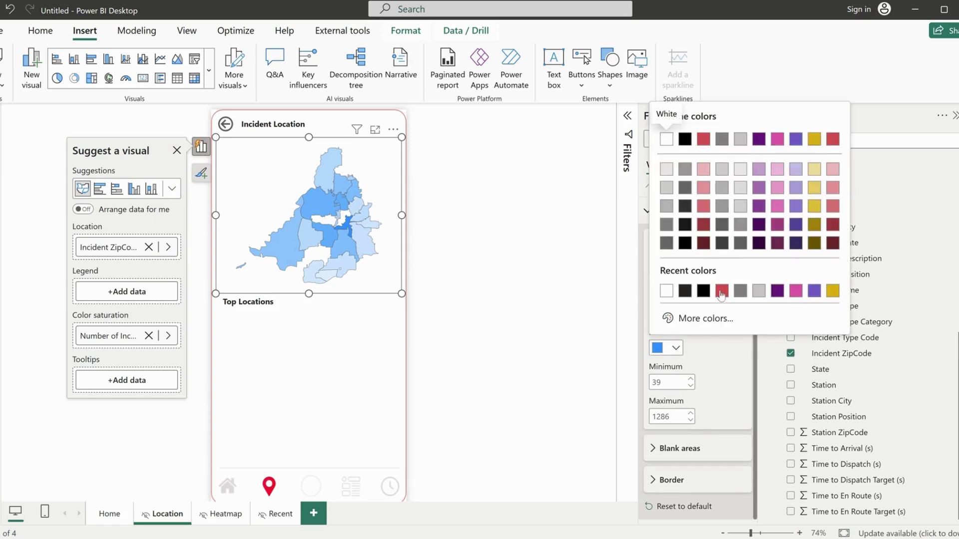
{"action": "left_click", "coordinate": [722, 292]}
{"action": "left_click", "coordinate": [677, 314]}
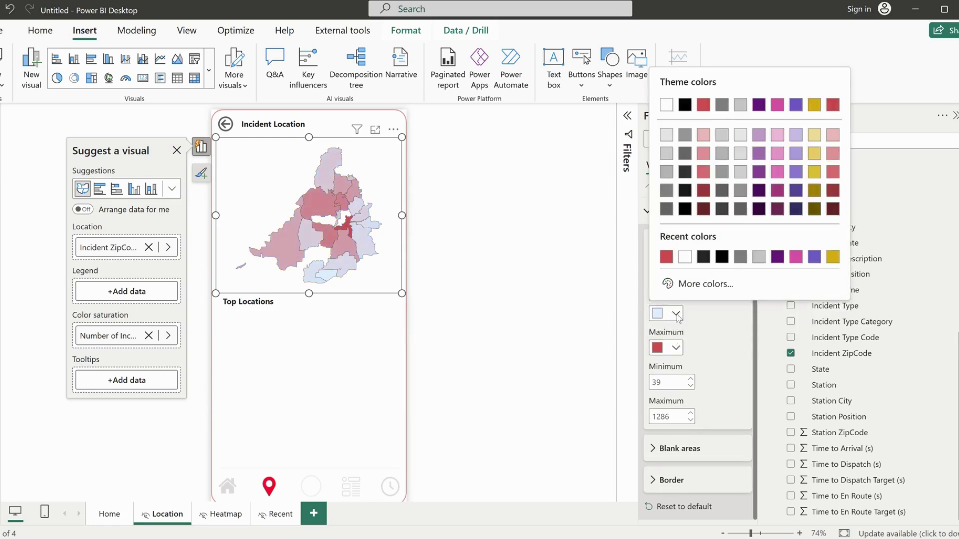
{"action": "left_click", "coordinate": [705, 135]}
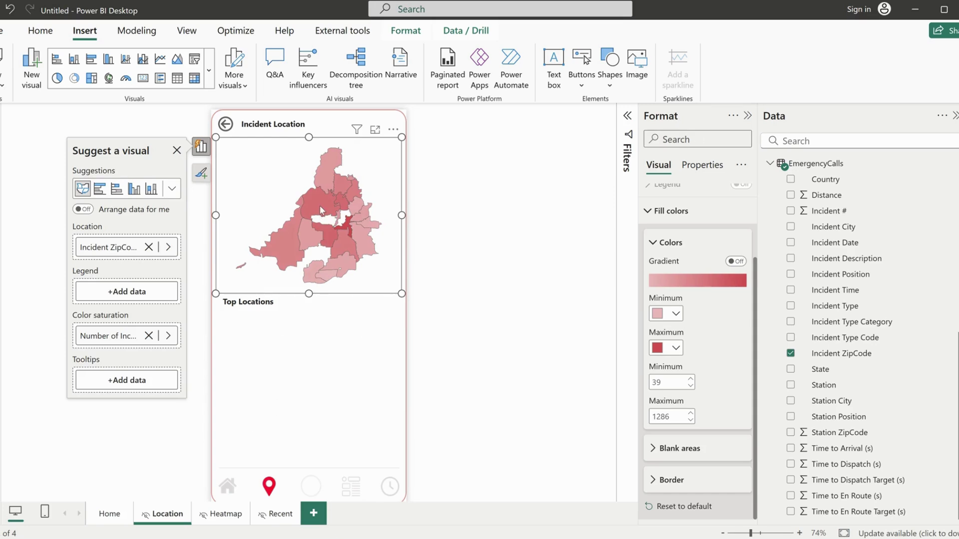
Add the Avg Daily Incidents measure to the map's tooltips.
{"action": "mouse_move", "coordinate": [320, 209]}
{"action": "scroll", "coordinate": [898, 380], "scroll_direction": "up", "scroll_amount": 3}
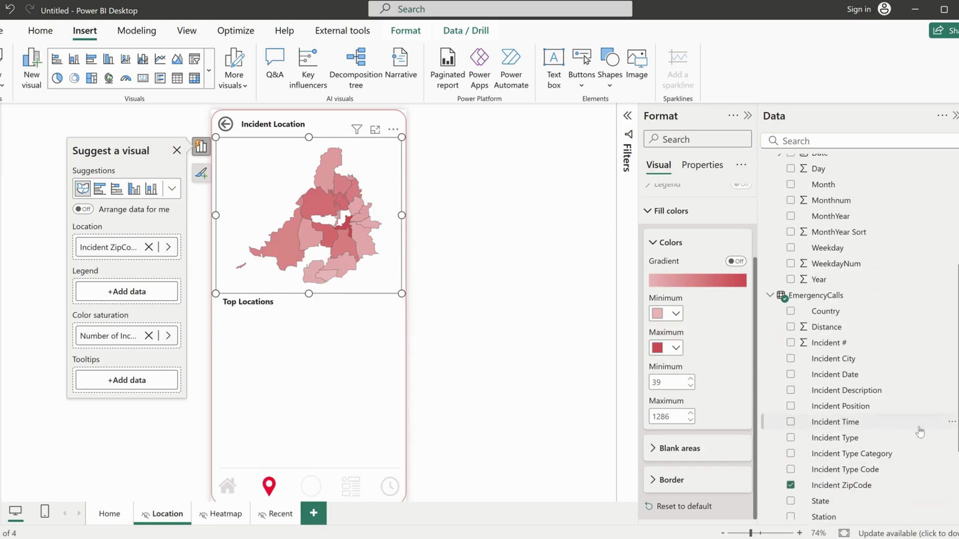
{"action": "scroll", "coordinate": [920, 432], "scroll_direction": "down", "scroll_amount": 3}
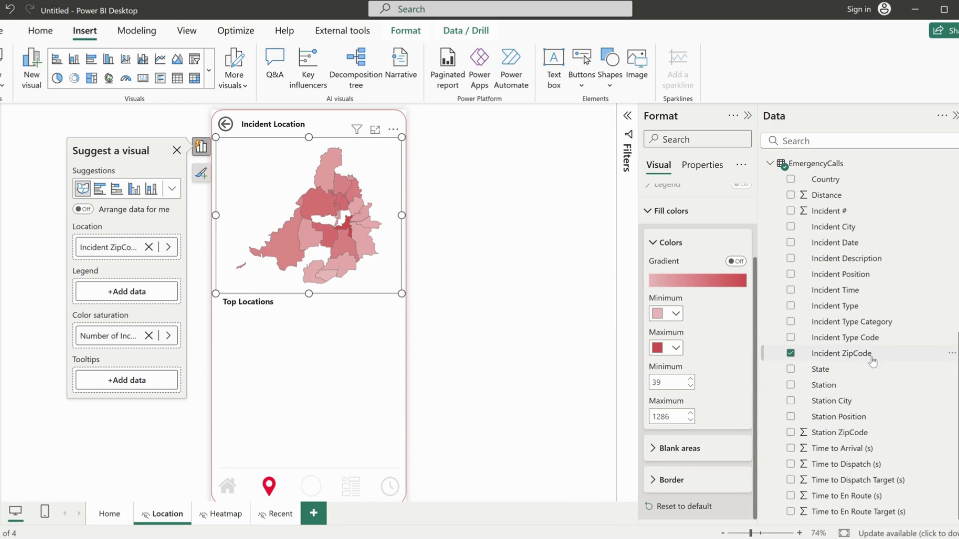
{"action": "scroll", "coordinate": [865, 363], "scroll_direction": "up", "scroll_amount": 7}
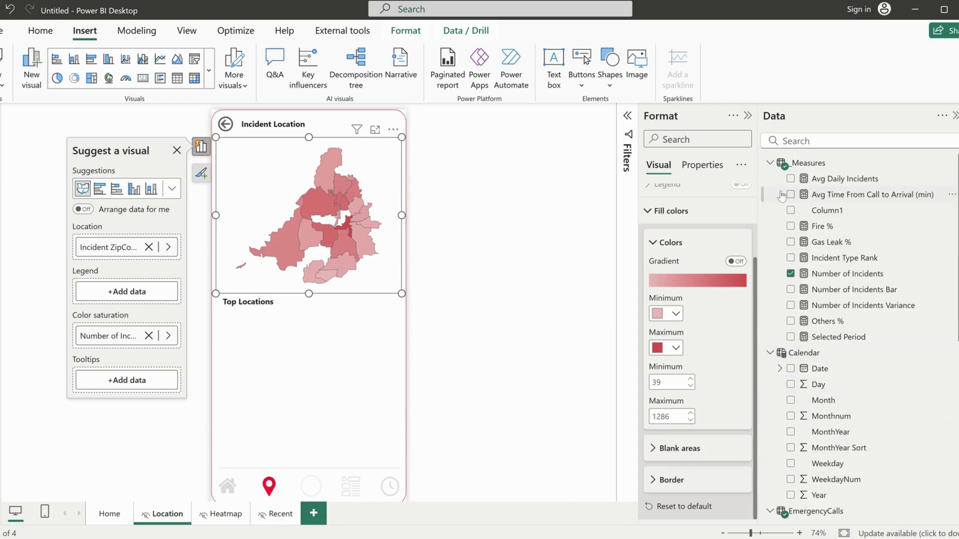
{"action": "left_click_drag", "start_coordinate": [829, 180], "coordinate": [145, 382]}
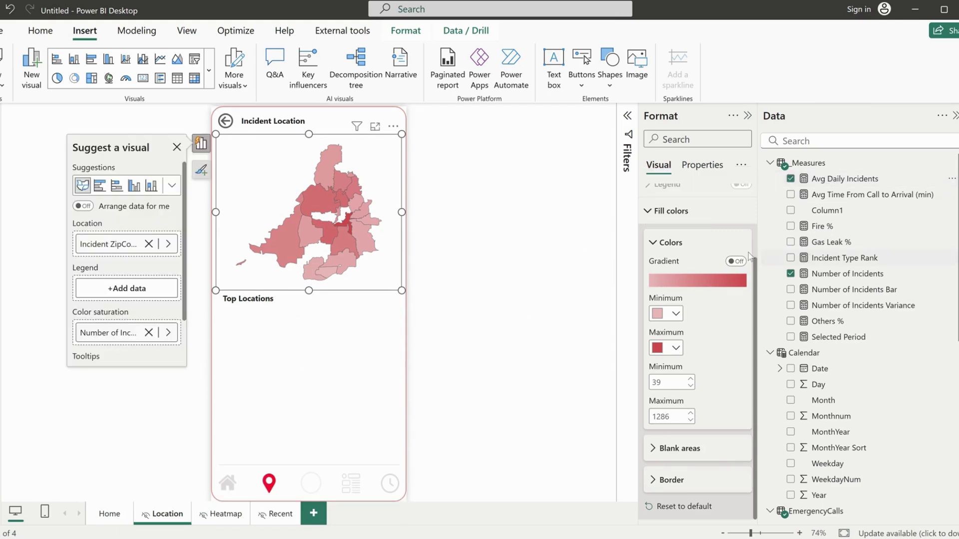
Check the map's tooltip and examine the location columns of the EmergencyCalls table in Table view.
{"action": "mouse_move", "coordinate": [308, 236]}
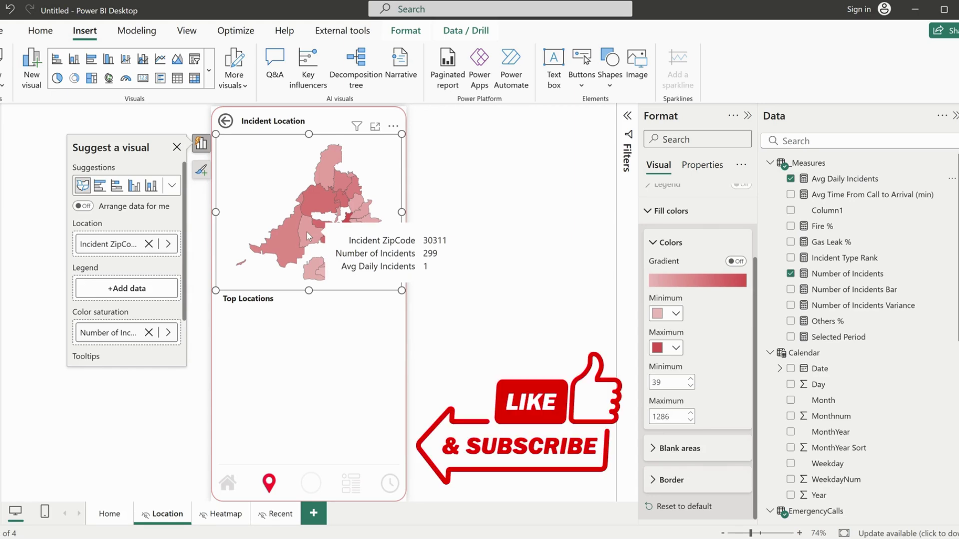
{"action": "left_click", "coordinate": [11, 152]}
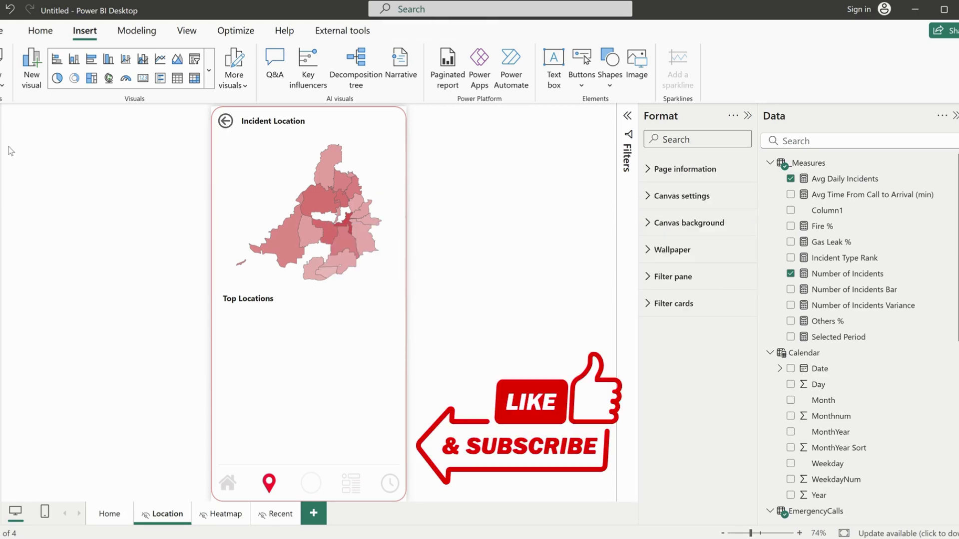
{"action": "left_click", "coordinate": [6, 140]}
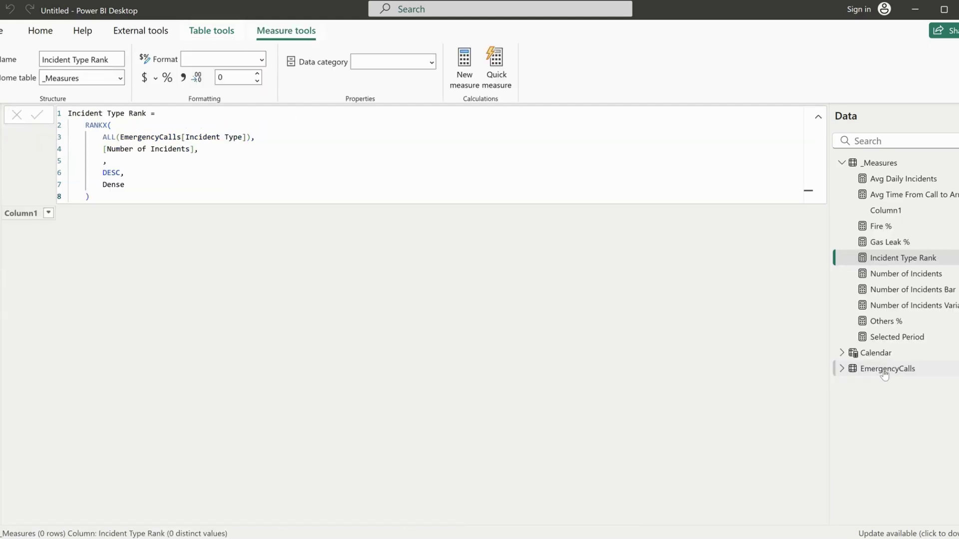
{"action": "left_click", "coordinate": [885, 372]}
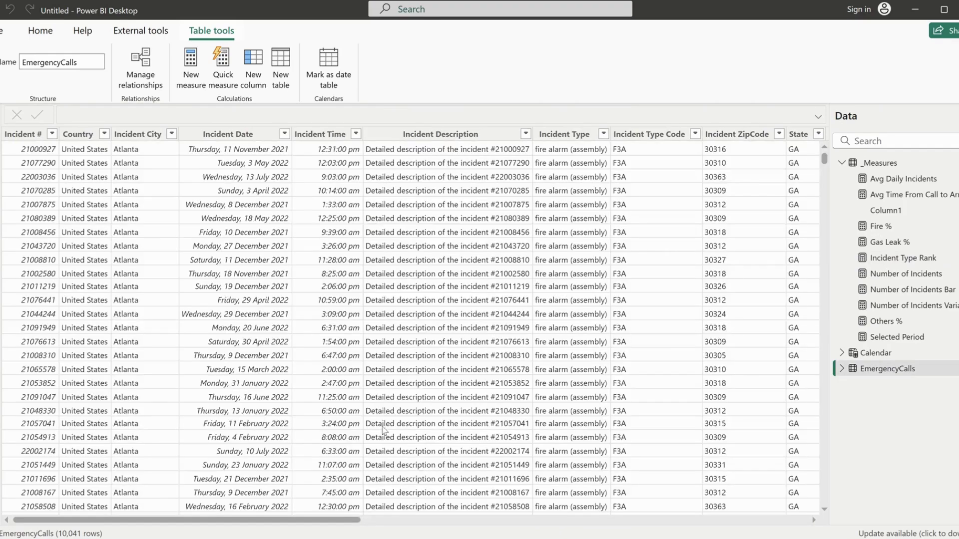
{"action": "left_click_drag", "start_coordinate": [336, 522], "coordinate": [482, 523]}
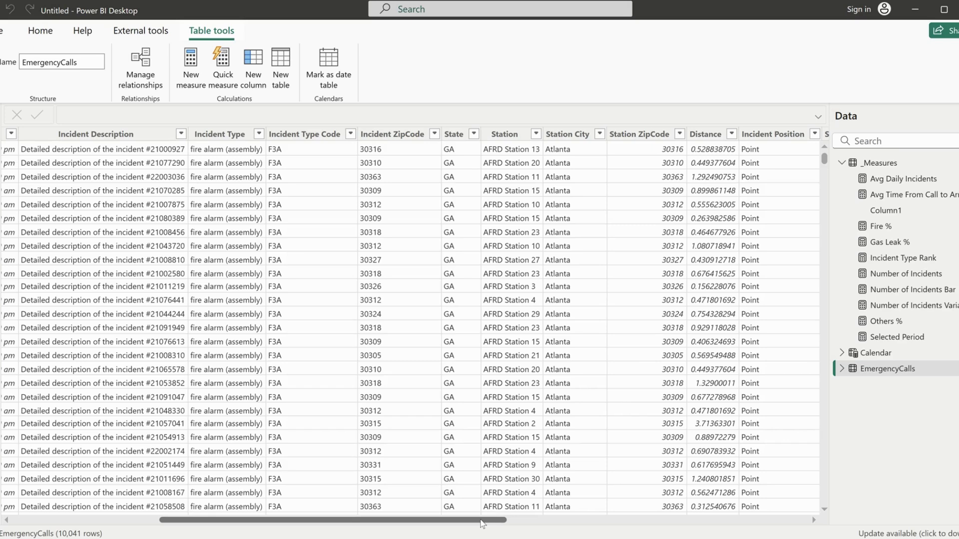
{"action": "left_click_drag", "start_coordinate": [482, 522], "coordinate": [310, 527]}
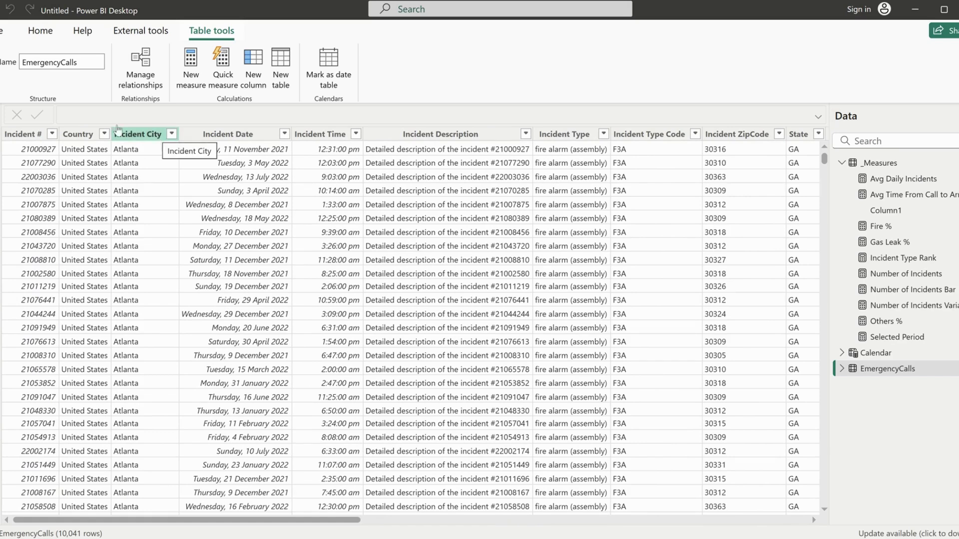
Add a calculated column to the EmergencyCalls table and name it Incident Location in its formula.
{"action": "left_click", "coordinate": [262, 69]}
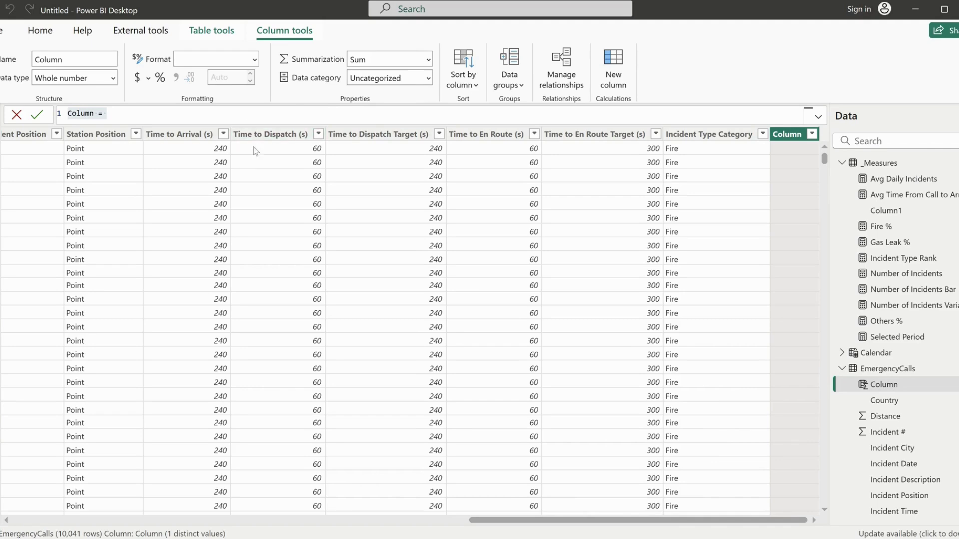
{"action": "left_click", "coordinate": [116, 114]}
{"action": "key", "text": "ctrl+a"}
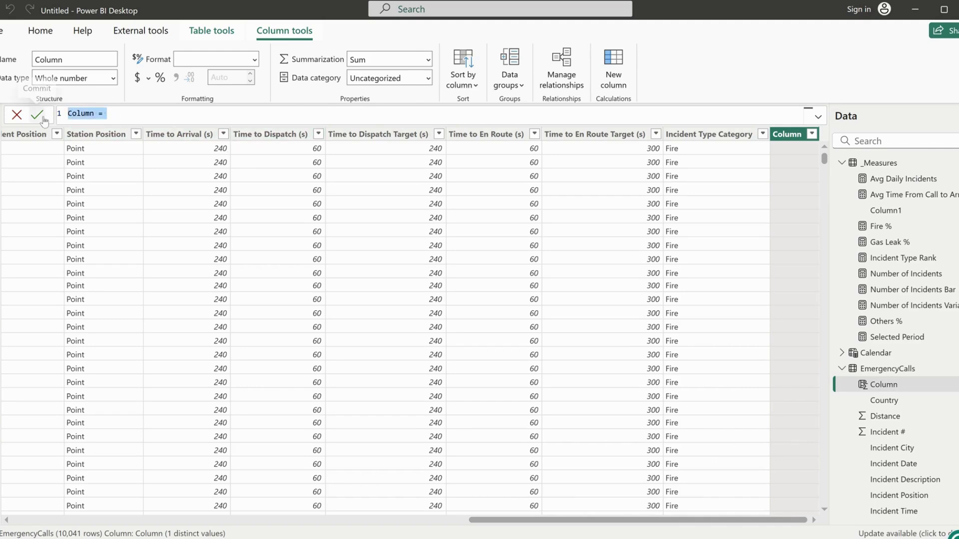
{"action": "type", "text": "iNCIDEN"}
{"action": "key", "text": "BackSpace"}
{"action": "key", "text": "BackSpace"}
{"action": "key", "text": "BackSpace"}
{"action": "key", "text": "BackSpace"}
{"action": "key", "text": "BackSpace"}
{"action": "key", "text": "BackSpace"}
{"action": "key", "text": "BackSpace"}
{"action": "type", "text": "Inc"}
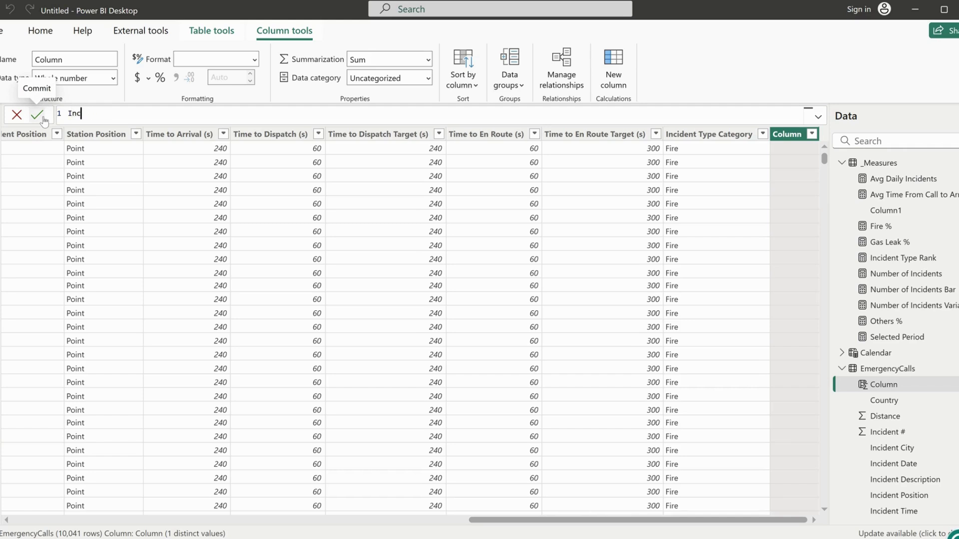
{"action": "type", "text": "ident Location ="}
{"action": "key", "text": "shift+Return"}
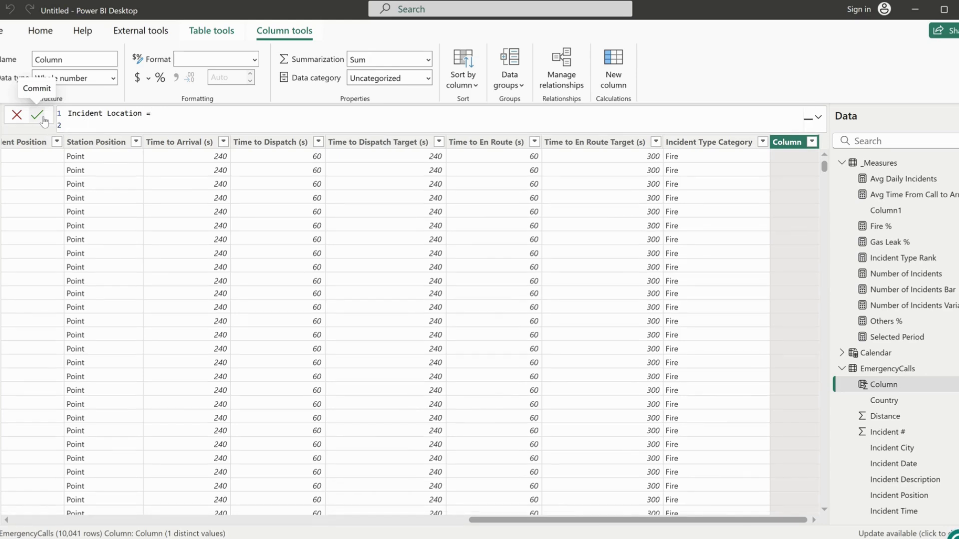
Start the Incident Location expression with EmergencyCalls[Incident ZipCode] joined to a ", " separator.
{"action": "type", "text": "in"}
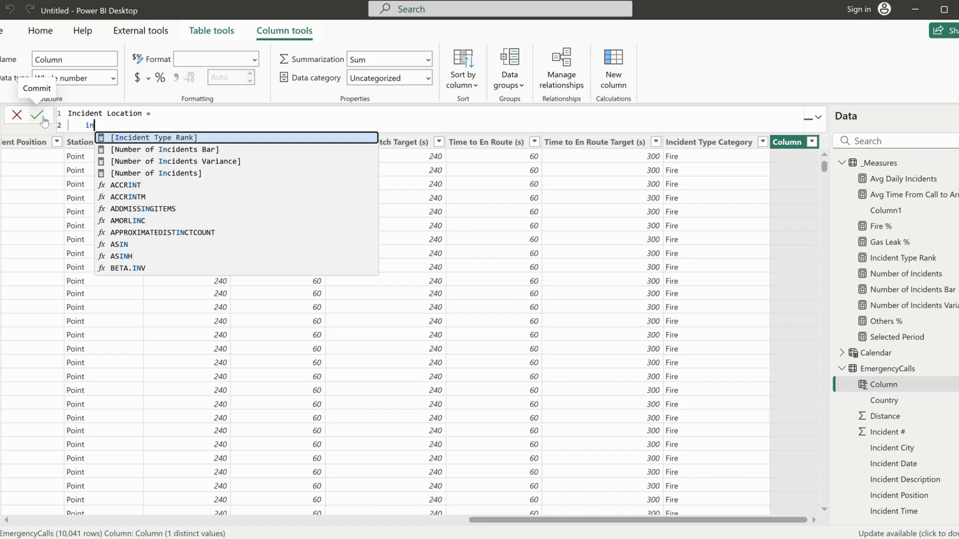
{"action": "key", "text": "BackSpace"}
{"action": "key", "text": "BackSpace"}
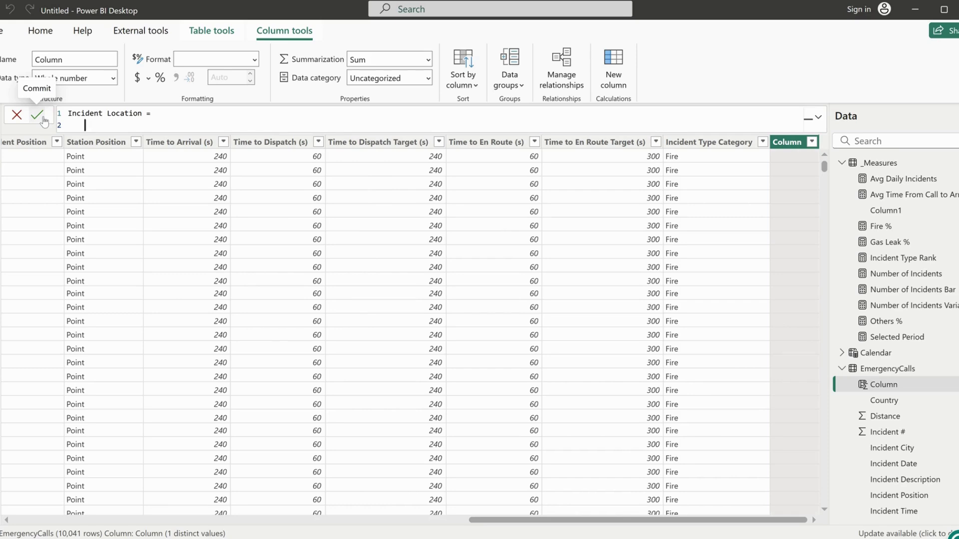
{"action": "type", "text": "zip"}
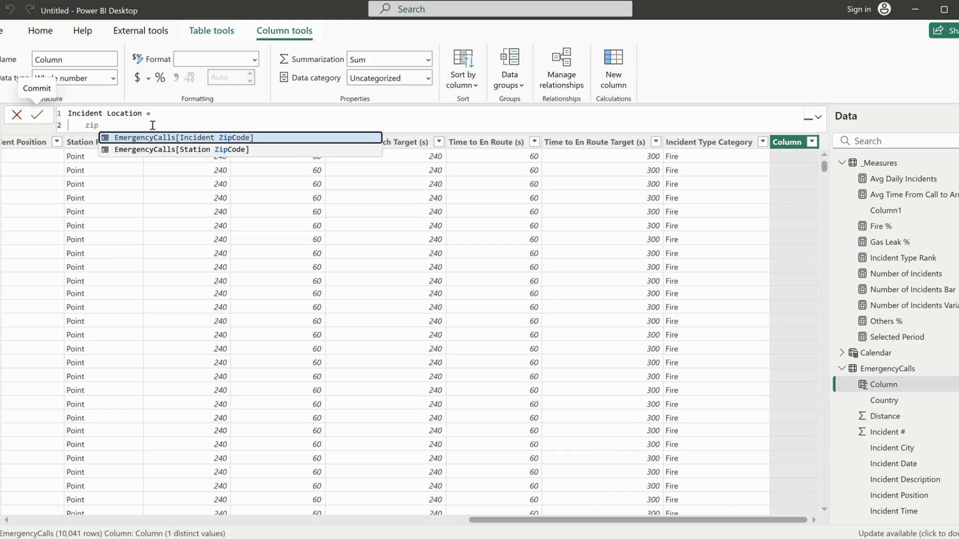
{"action": "left_click", "coordinate": [215, 140]}
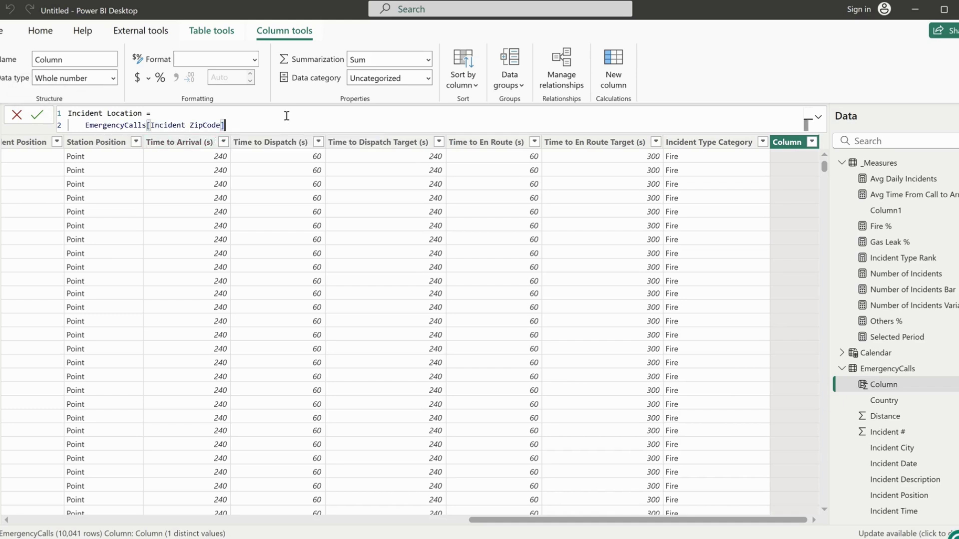
{"action": "type", "text": "& \",\""}
{"action": "key", "text": "Left"}
Append & EmergencyCalls[Incident City] & ", " & EmergencyCalls[State] to the Incident Location formula and commit it.
{"action": "type", "text": "& inci"}
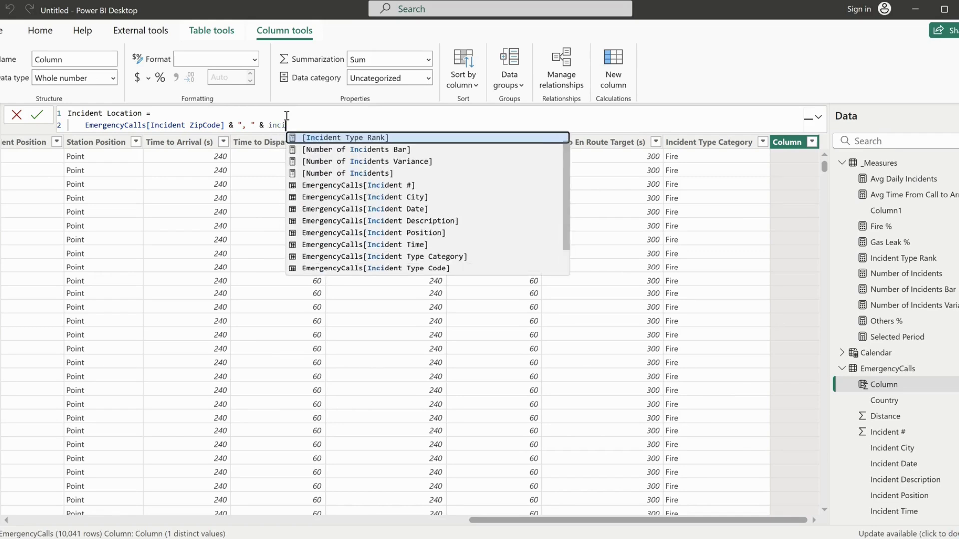
{"action": "type", "text": "den"}
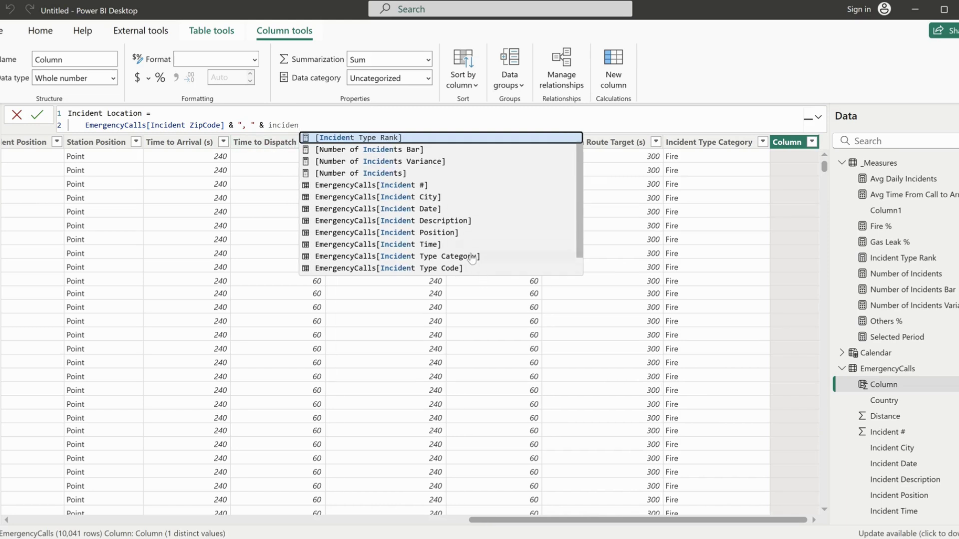
{"action": "scroll", "coordinate": [471, 258], "scroll_direction": "down", "scroll_amount": 1}
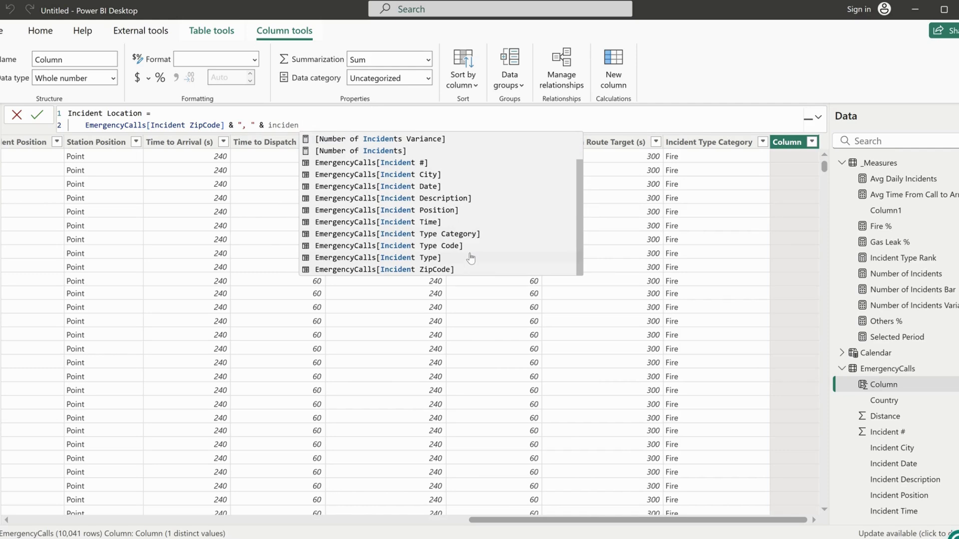
{"action": "double_click", "coordinate": [429, 211]}
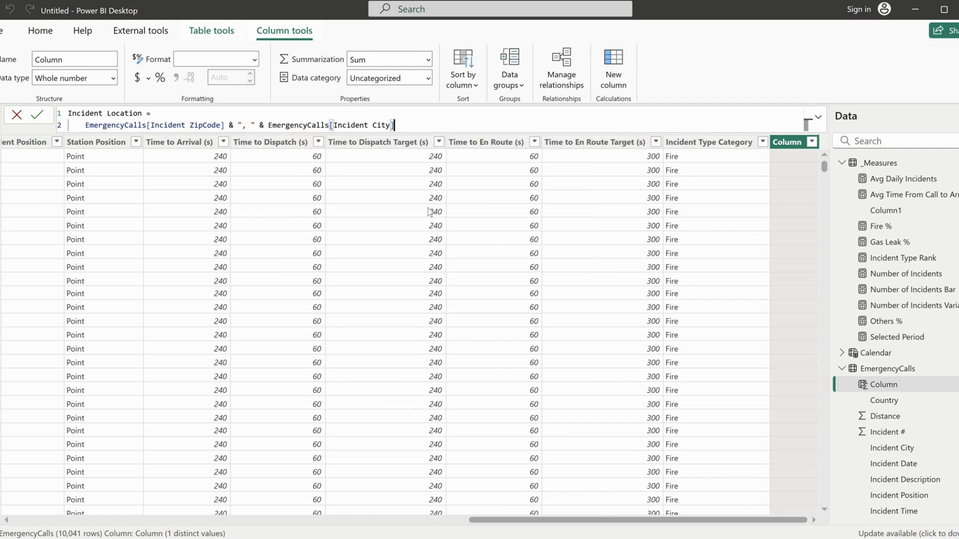
{"action": "type", "text": "& \", \" & stat"}
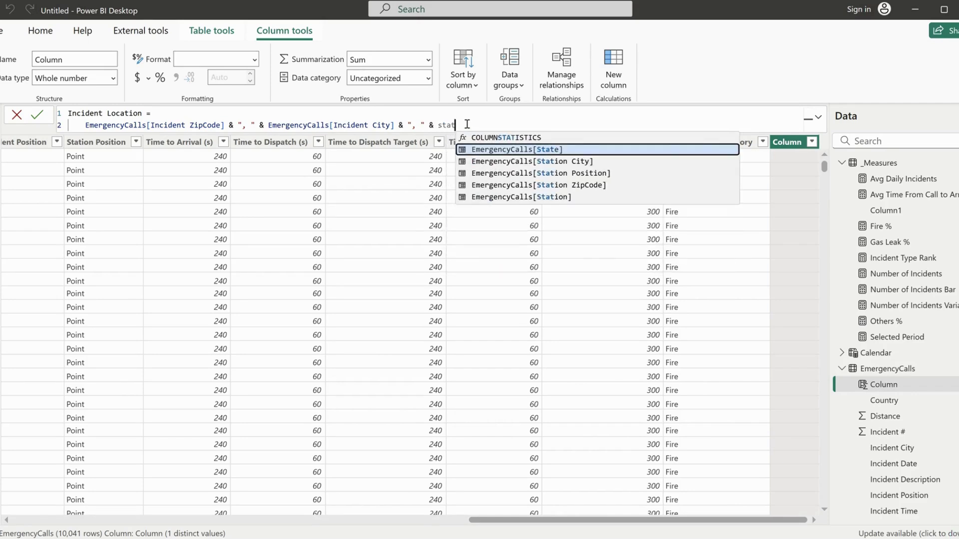
{"action": "key", "text": "Tab"}
{"action": "key", "text": "Return"}
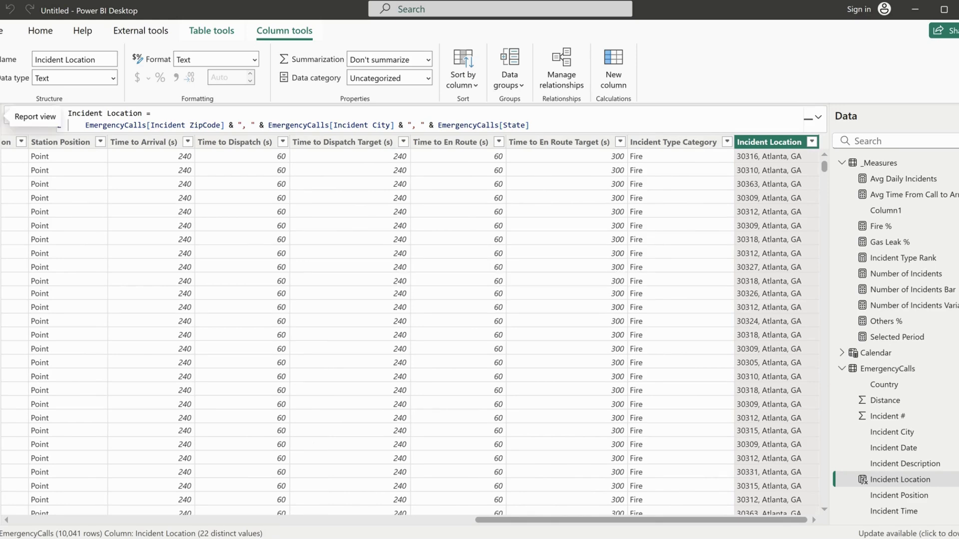
Back in Report view, add the Incident Location column to the shape map's tooltips above Avg Daily Incidents.
{"action": "left_click", "coordinate": [3, 121]}
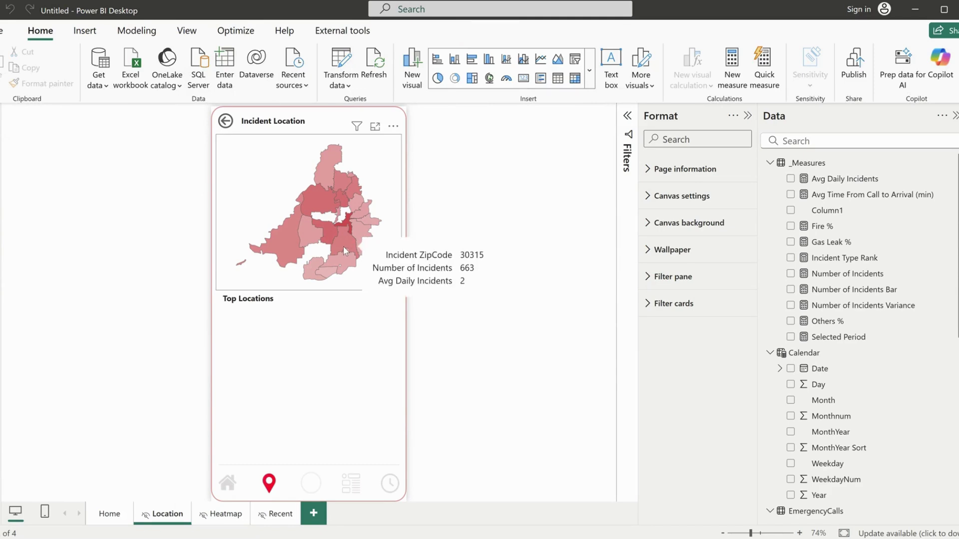
{"action": "left_click", "coordinate": [358, 289]}
{"action": "left_click", "coordinate": [201, 150]}
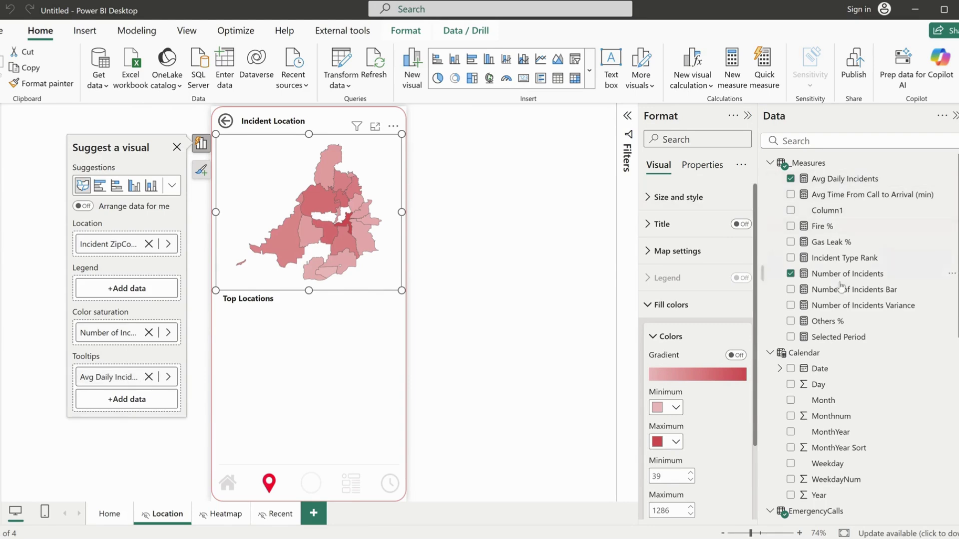
{"action": "scroll", "coordinate": [837, 345], "scroll_direction": "down", "scroll_amount": 8}
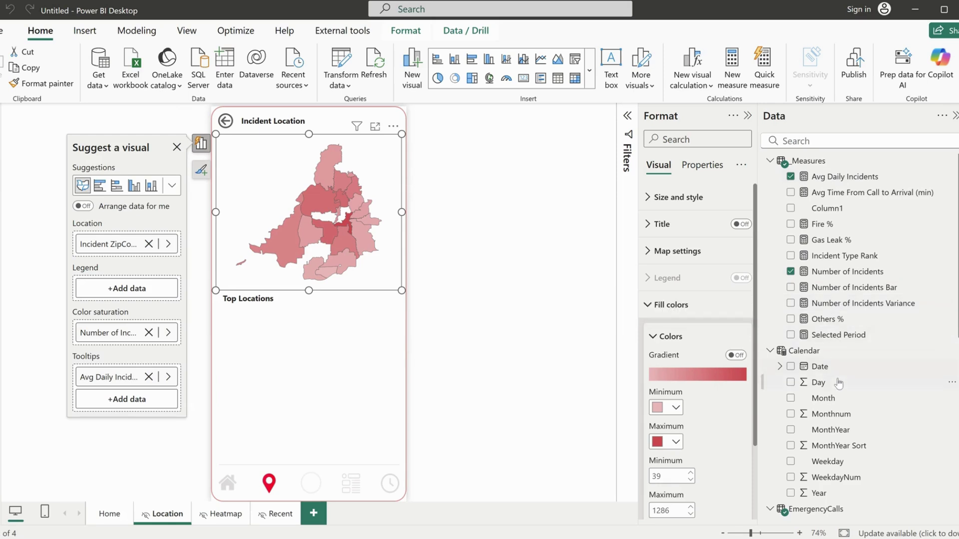
{"action": "left_click_drag", "start_coordinate": [843, 259], "coordinate": [128, 401]}
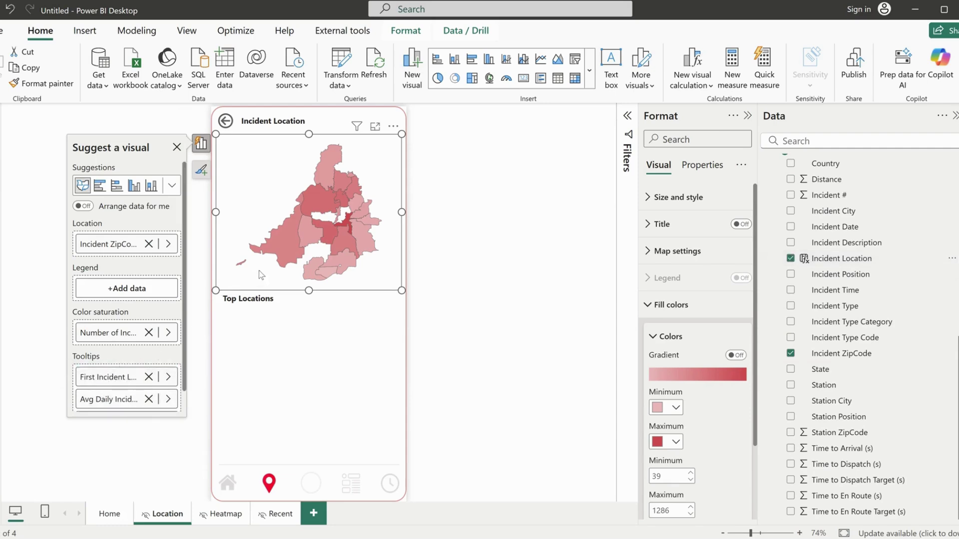
{"action": "mouse_move", "coordinate": [284, 249]}
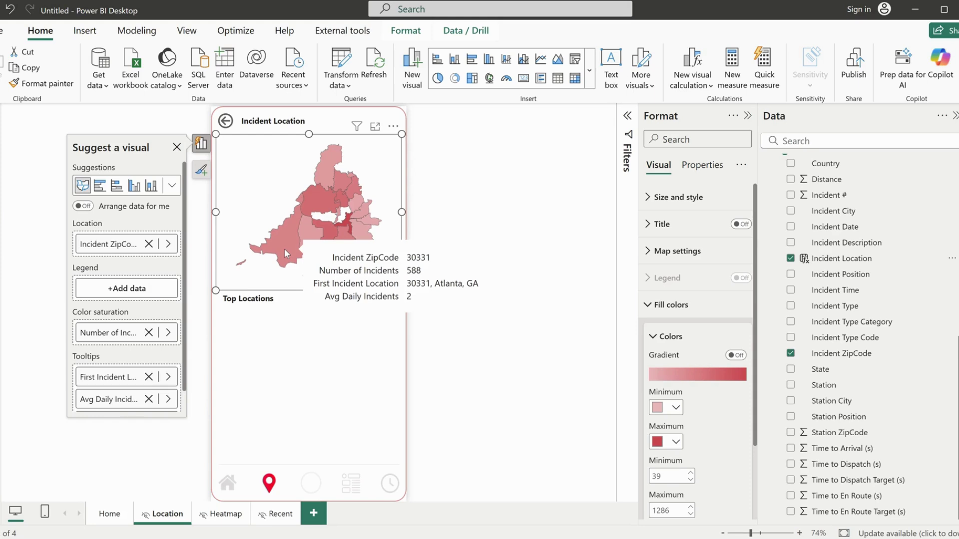
{"action": "left_click", "coordinate": [303, 352]}
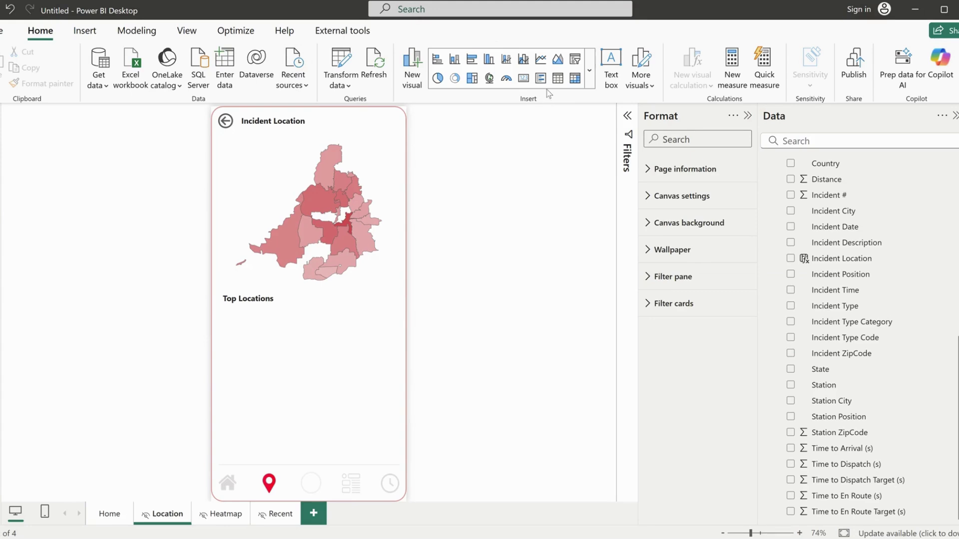
Copy the Most Common Incidents table from the Home page to the Location page, placing it below the Top Locations heading.
{"action": "left_click", "coordinate": [106, 514]}
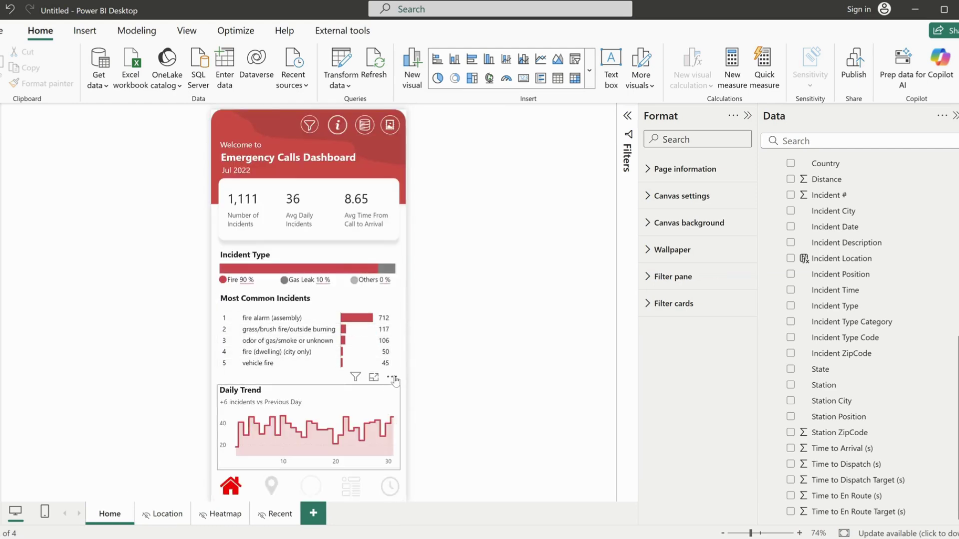
{"action": "left_click", "coordinate": [349, 384]}
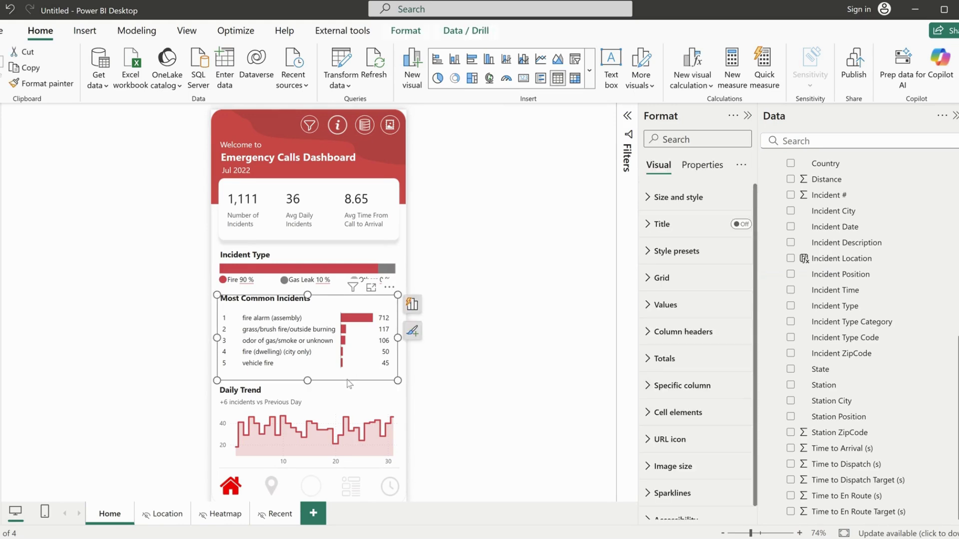
{"action": "left_click", "coordinate": [166, 519]}
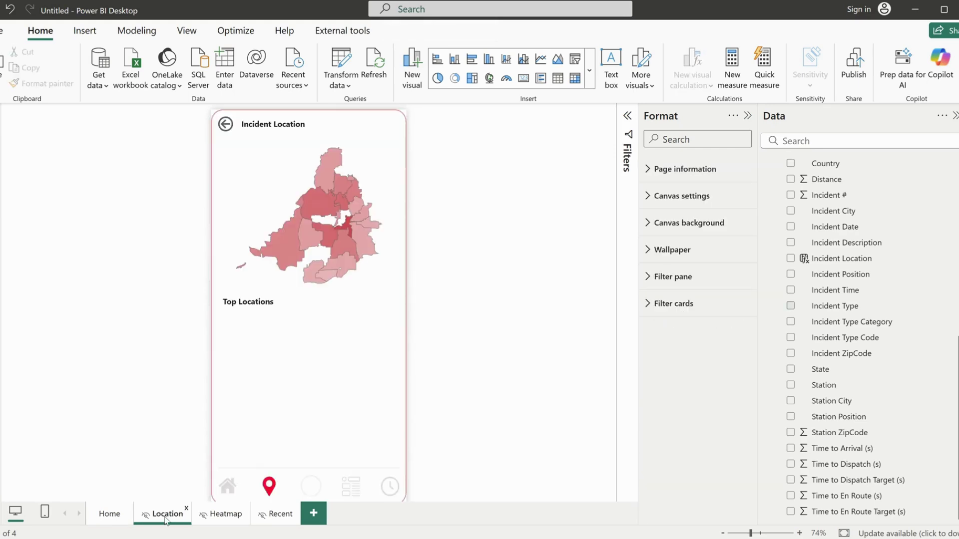
{"action": "left_click_drag", "start_coordinate": [834, 306], "coordinate": [310, 339]}
{"action": "left_click_drag", "start_coordinate": [391, 296], "coordinate": [393, 305]}
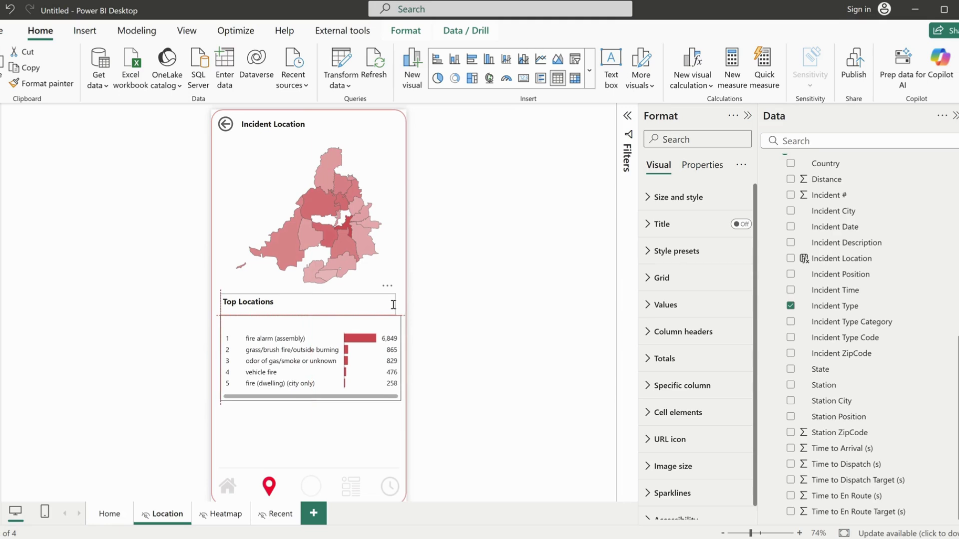
Extend the copied table down to just above the navigation icons and widen it slightly to the left.
{"action": "left_click", "coordinate": [388, 348]}
{"action": "left_click_drag", "start_coordinate": [311, 399], "coordinate": [310, 463]}
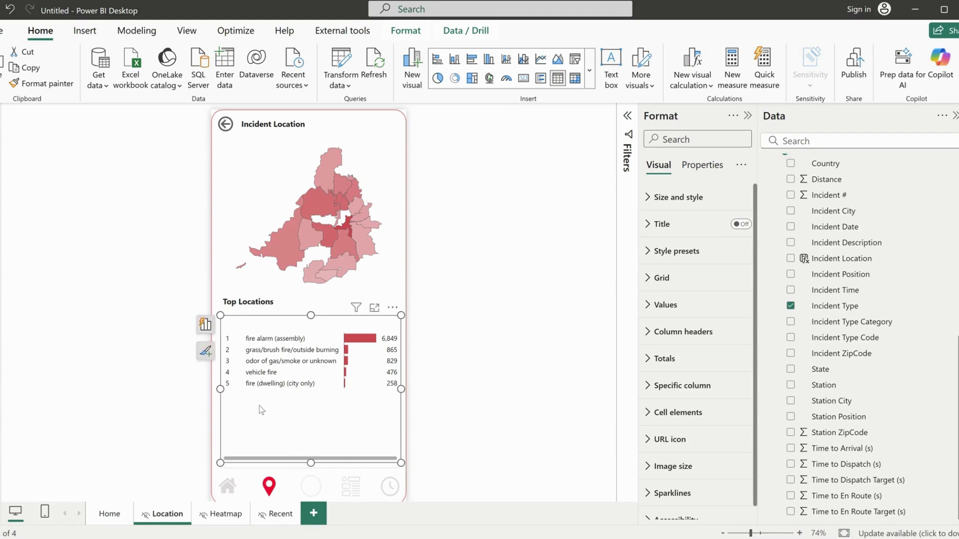
{"action": "left_click_drag", "start_coordinate": [220, 388], "coordinate": [216, 389]}
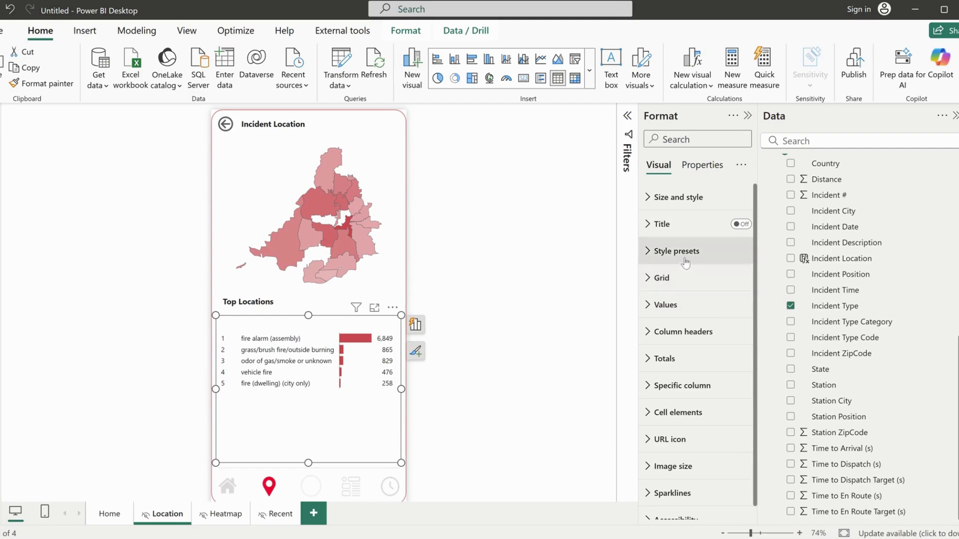
Set the copied table's column header text color to dark gray.
{"action": "scroll", "coordinate": [688, 413], "scroll_direction": "down", "scroll_amount": 1}
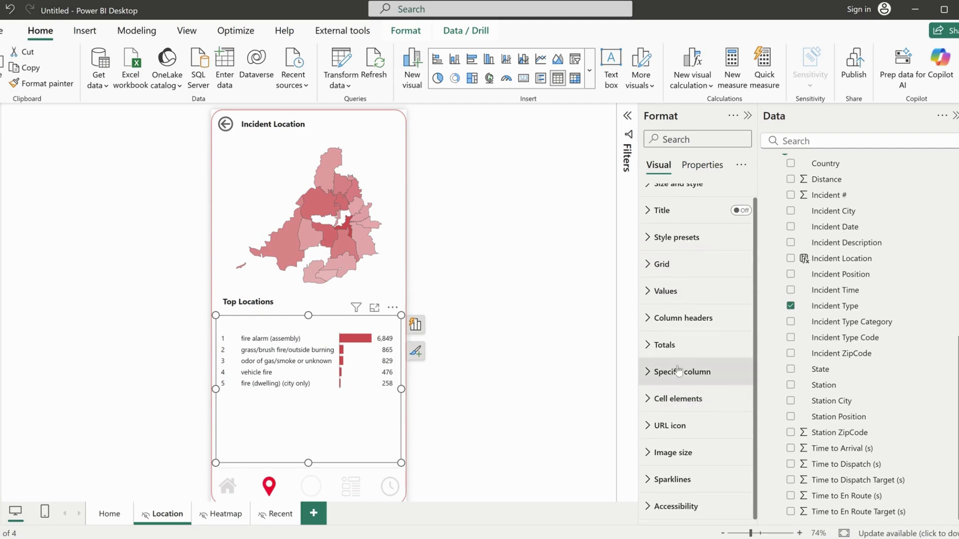
{"action": "left_click", "coordinate": [678, 330]}
{"action": "left_click", "coordinate": [677, 439]}
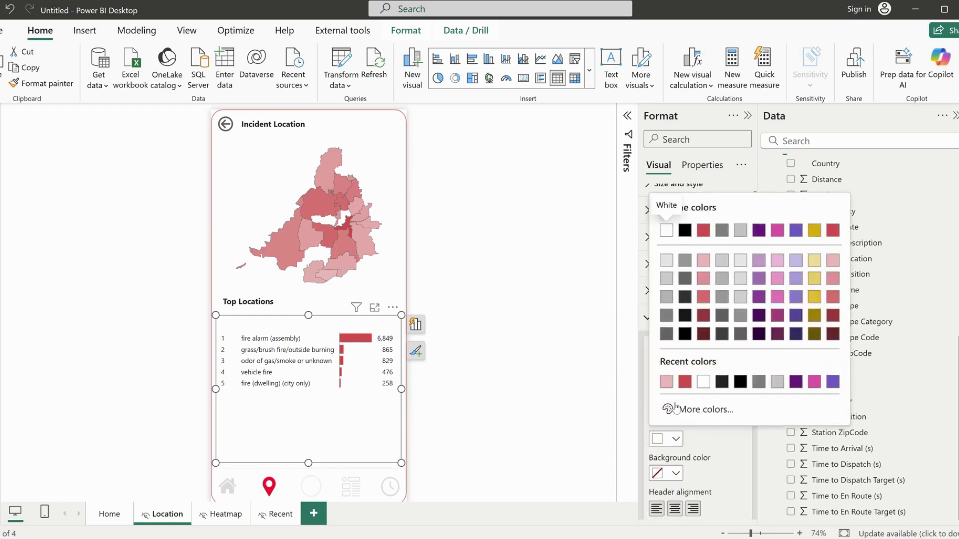
{"action": "left_click", "coordinate": [667, 337]}
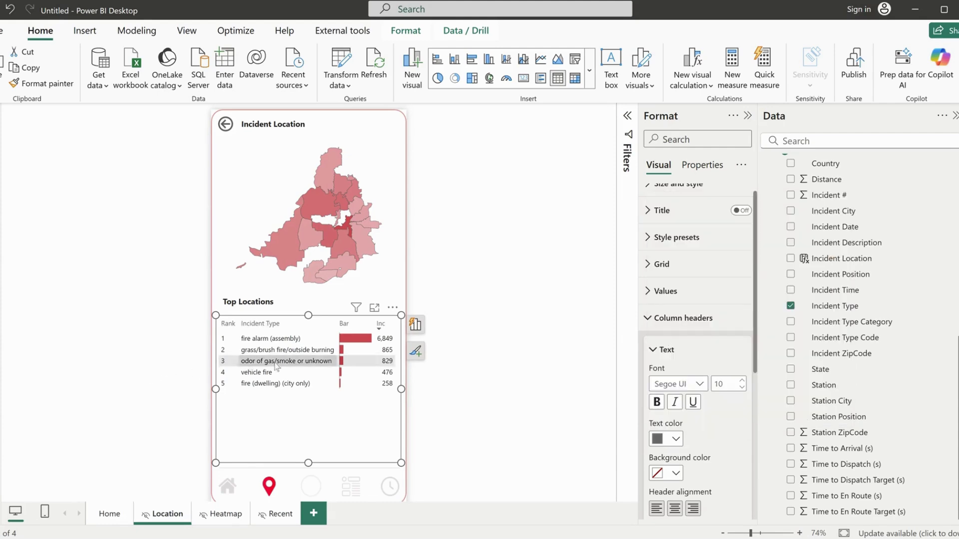
Remove the Rank, Incident Type, Bar and Inc columns from the copied table under Top Locations.
{"action": "left_click", "coordinate": [415, 325]}
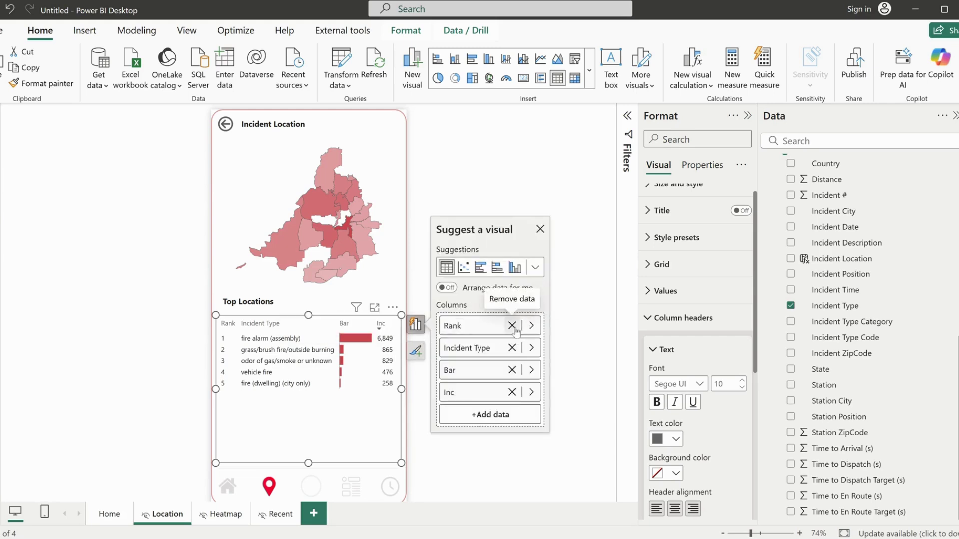
{"action": "left_click", "coordinate": [514, 327]}
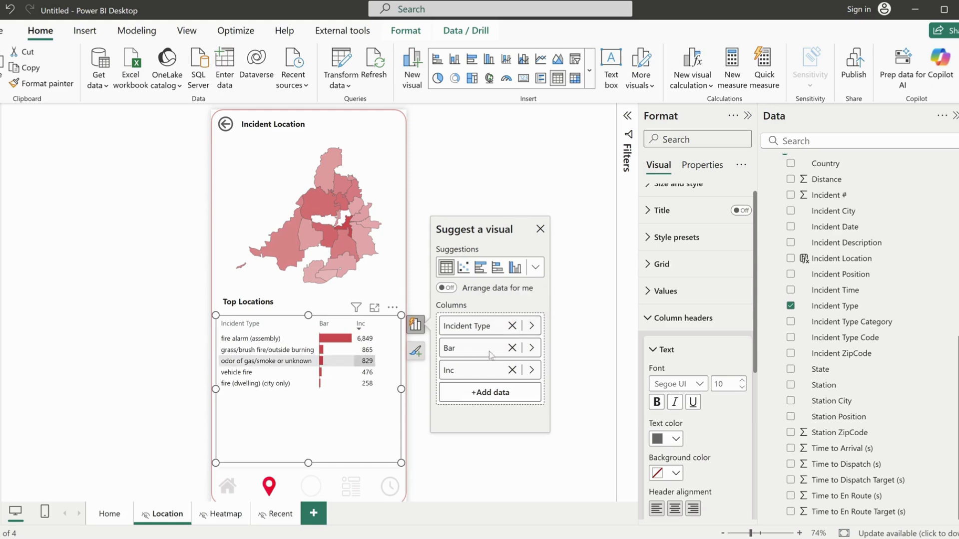
{"action": "left_click", "coordinate": [513, 327]}
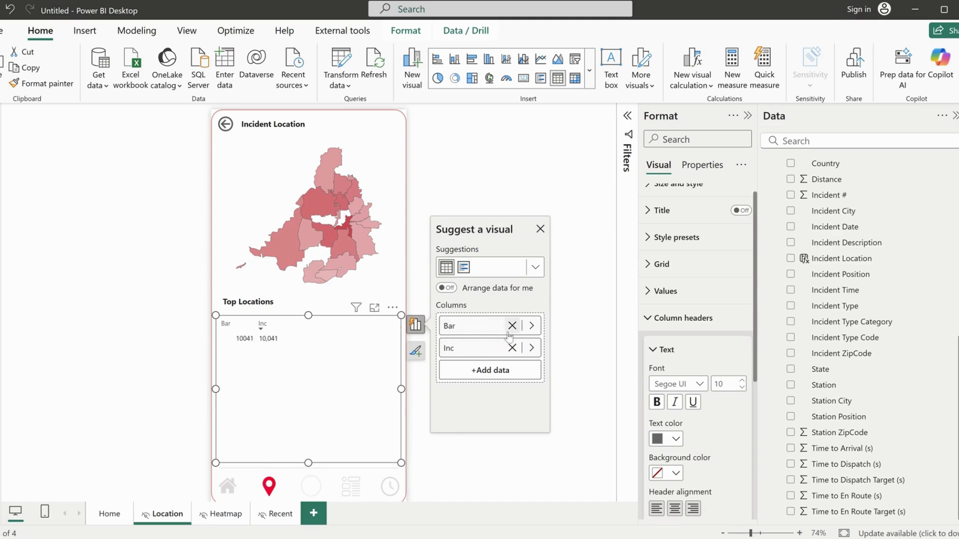
{"action": "left_click", "coordinate": [513, 348]}
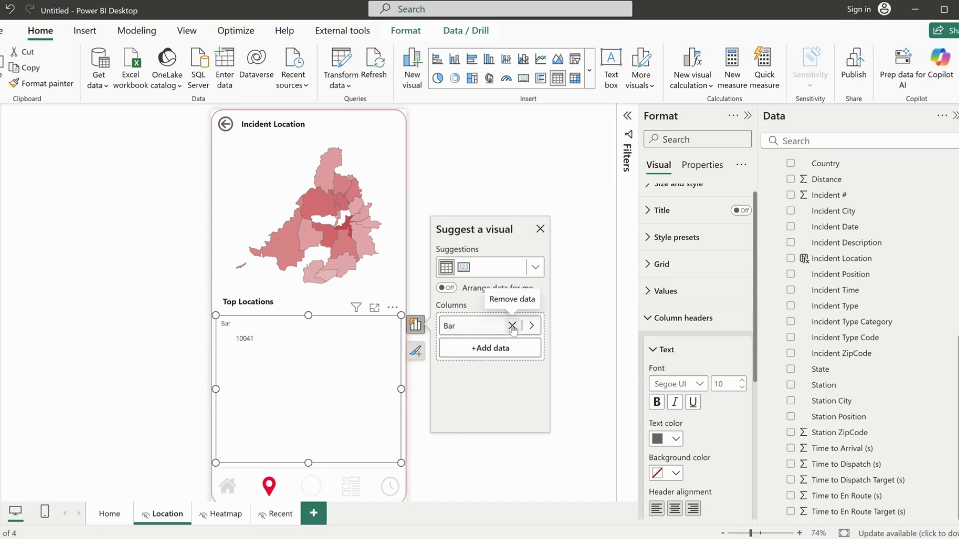
{"action": "left_click", "coordinate": [512, 325]}
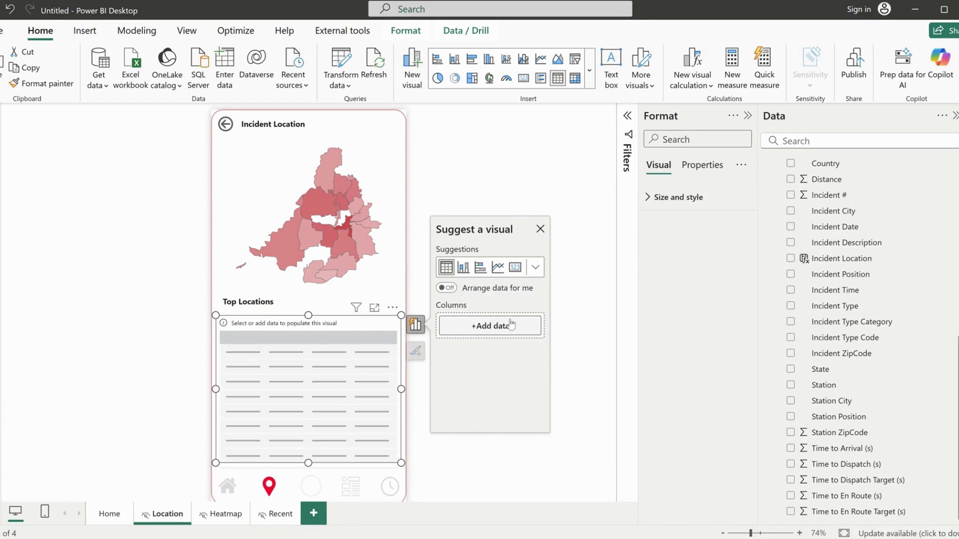
Add Incident Location from EmergencyCalls and the Number of Incidents and Avg Daily Incidents measures as columns of the emptied table.
{"action": "scroll", "coordinate": [855, 291], "scroll_direction": "up", "scroll_amount": 5}
{"action": "scroll", "coordinate": [855, 292], "scroll_direction": "up", "scroll_amount": 4}
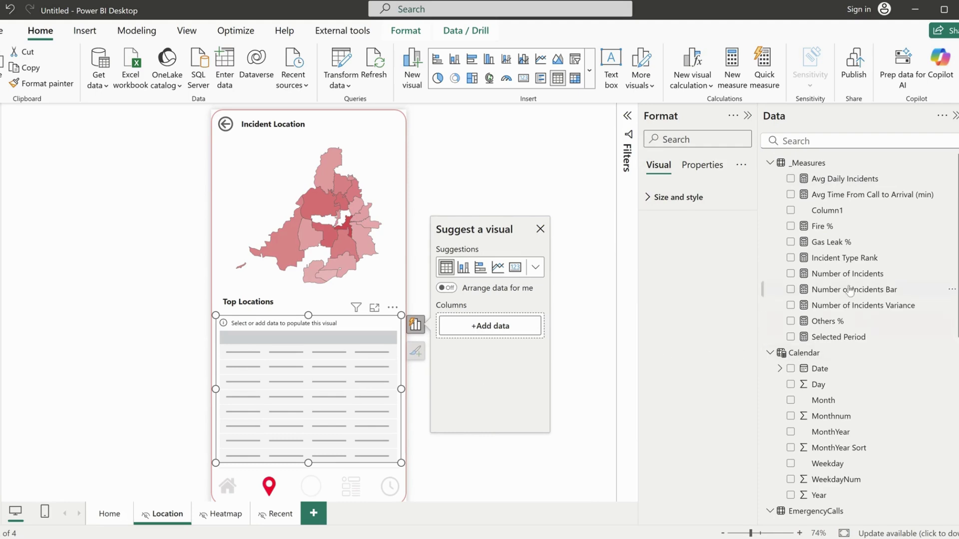
{"action": "scroll", "coordinate": [860, 330], "scroll_direction": "down", "scroll_amount": 5}
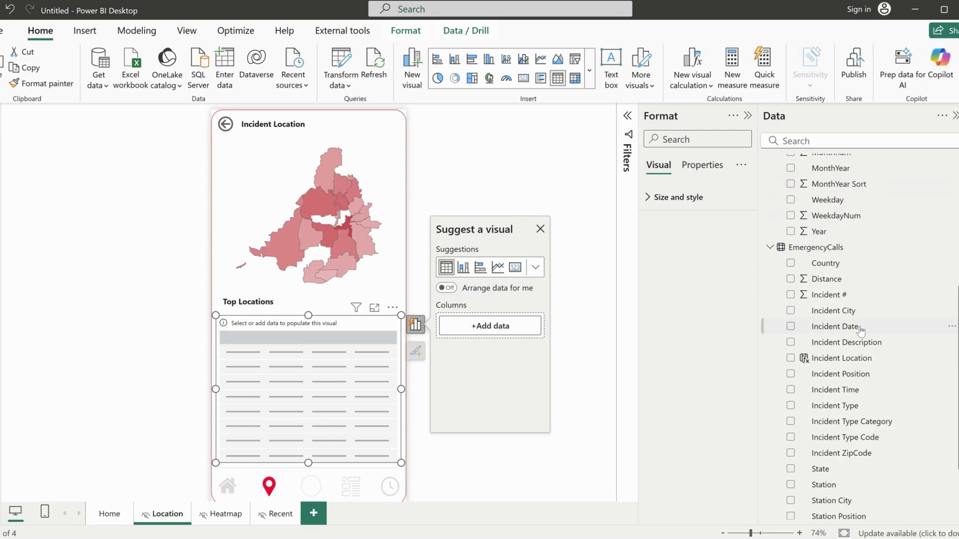
{"action": "scroll", "coordinate": [860, 331], "scroll_direction": "down", "scroll_amount": 1}
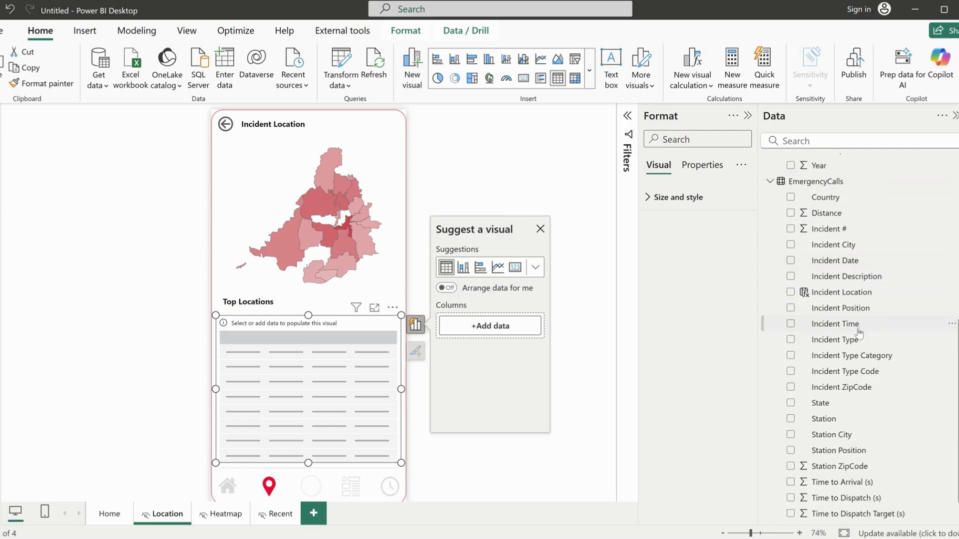
{"action": "left_click", "coordinate": [791, 293]}
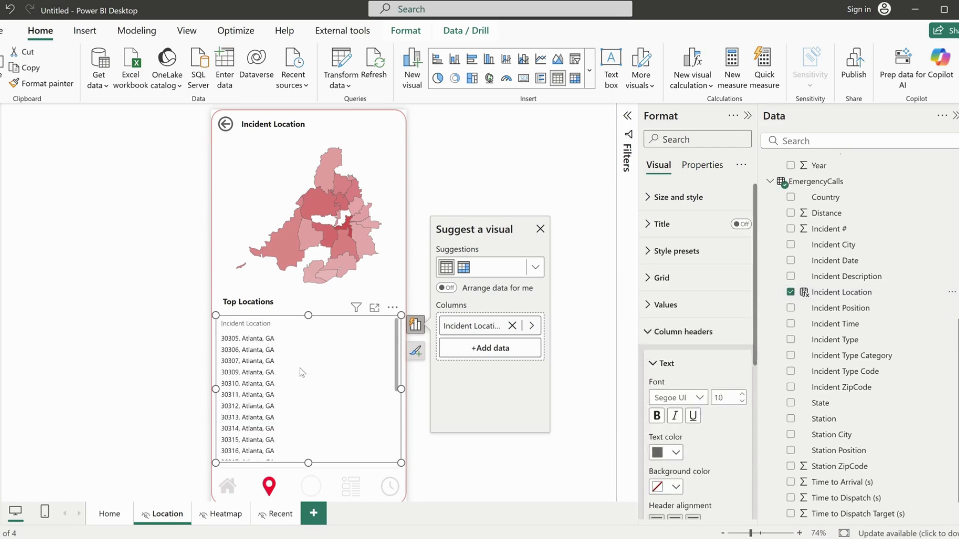
{"action": "scroll", "coordinate": [828, 322], "scroll_direction": "up", "scroll_amount": 5}
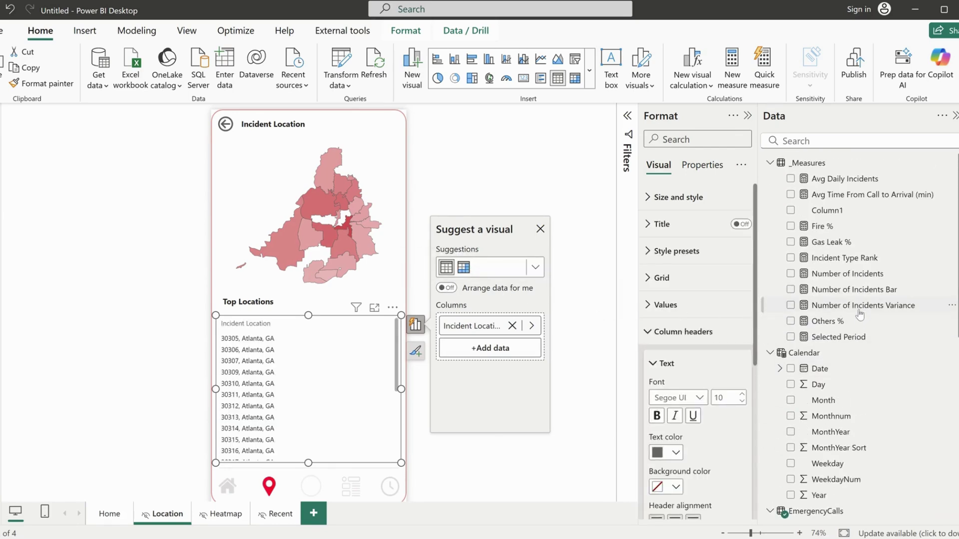
{"action": "left_click", "coordinate": [791, 274]}
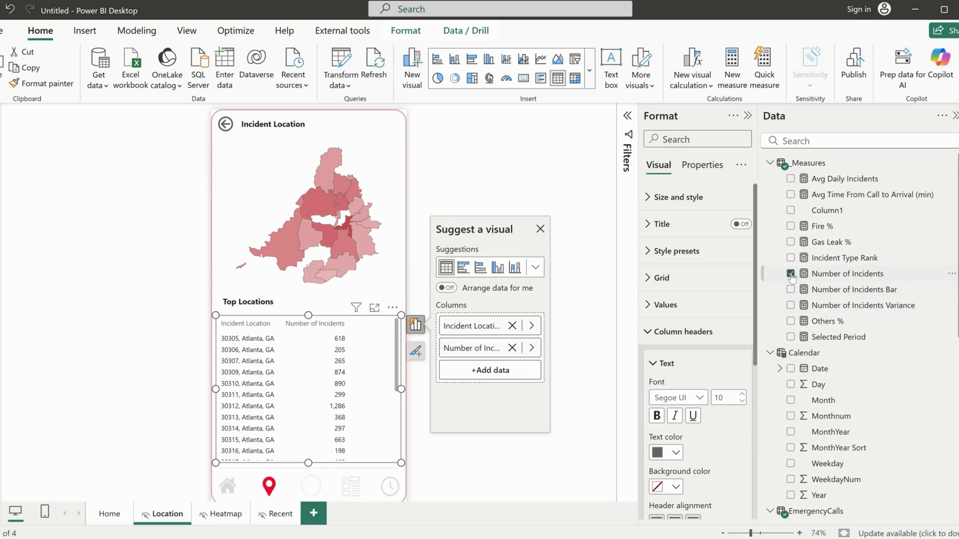
{"action": "left_click", "coordinate": [790, 179]}
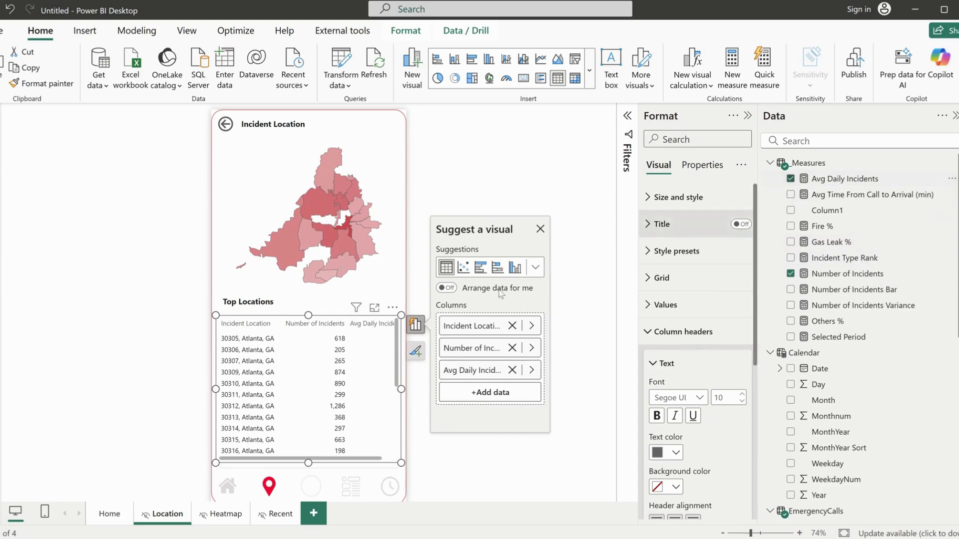
Rename the table's Number of Incidents column to Total Incidents and its Avg Daily Incidents column to Avg Daily.
{"action": "left_click", "coordinate": [470, 327]}
{"action": "left_click", "coordinate": [469, 352]}
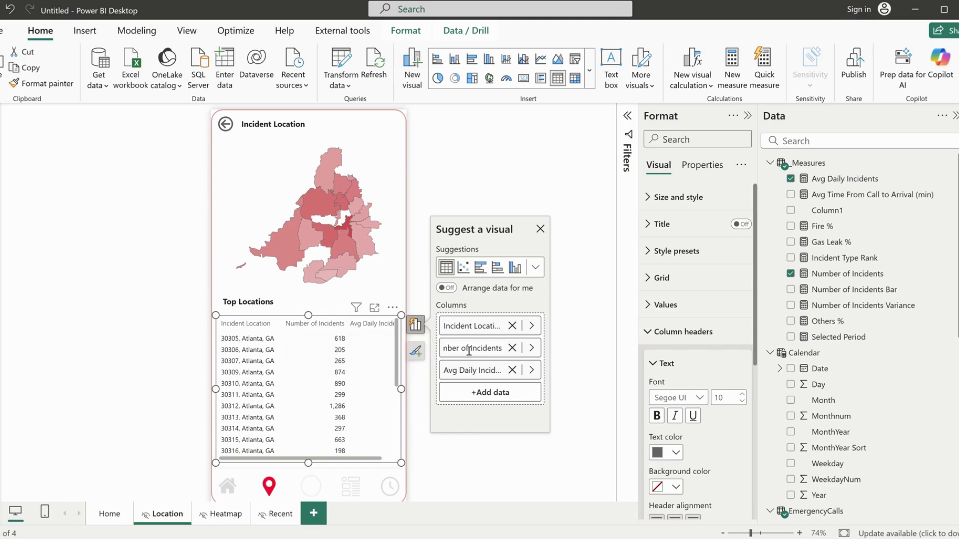
{"action": "left_click_drag", "start_coordinate": [471, 348], "coordinate": [434, 359]}
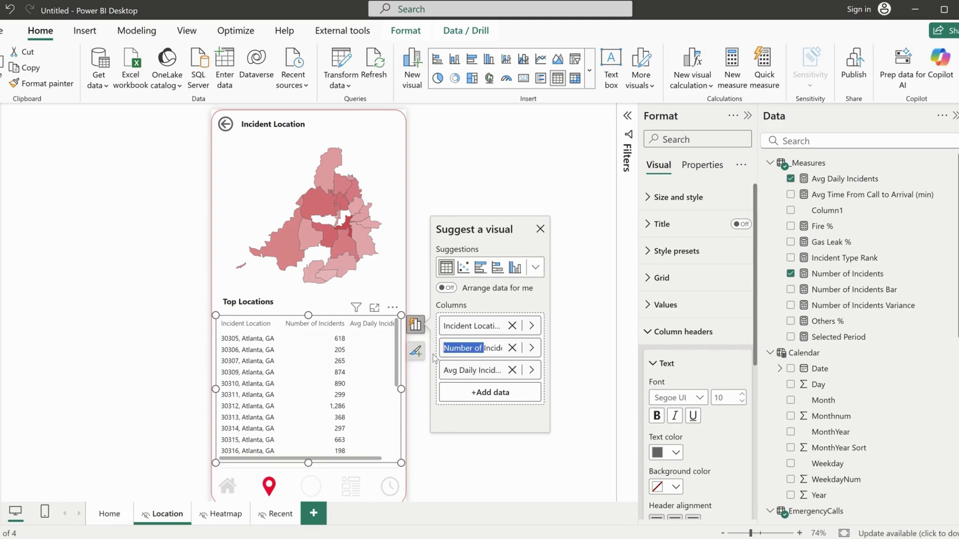
{"action": "type", "text": "TotalIncidents"}
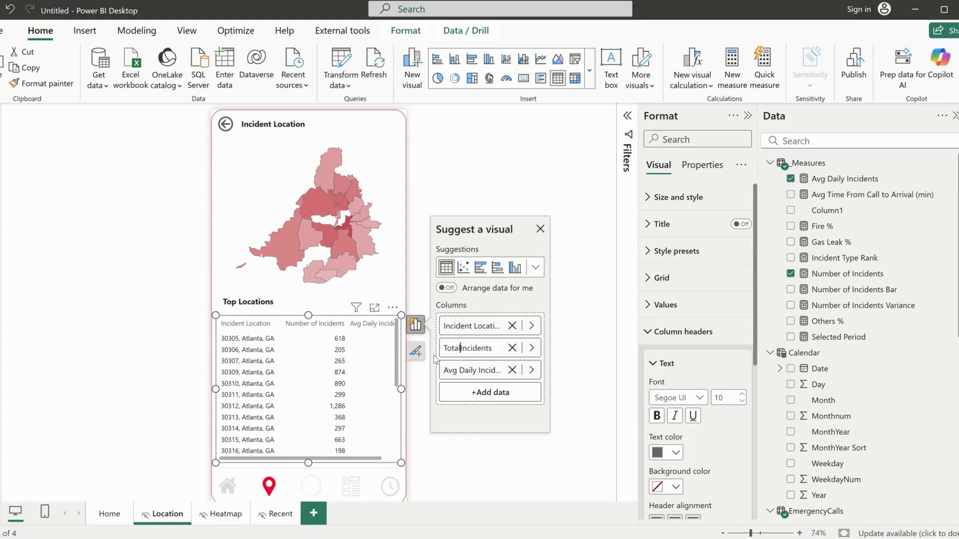
{"action": "key", "text": "Return"}
{"action": "left_click", "coordinate": [471, 374]}
{"action": "double_click", "coordinate": [471, 370]}
{"action": "key", "text": "BackSpace"}
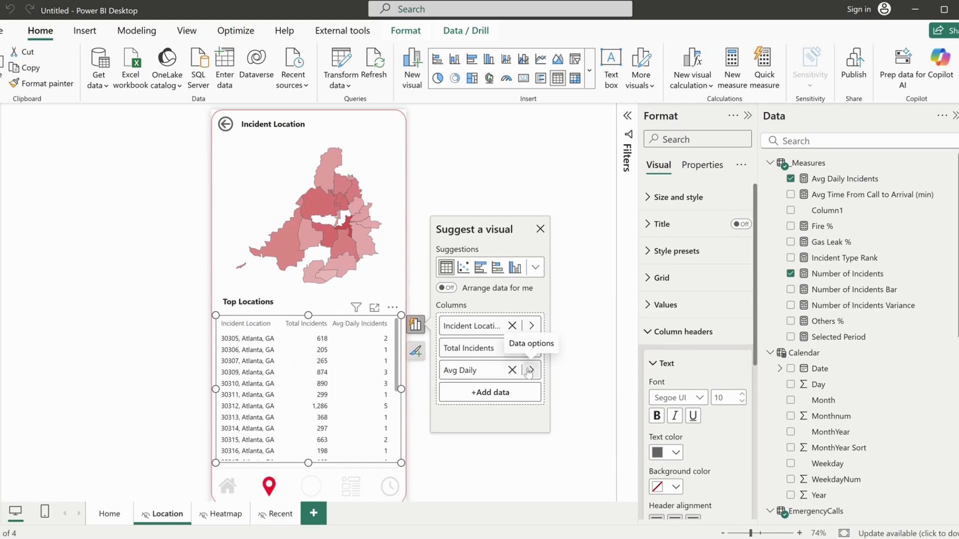
{"action": "key", "text": "Return"}
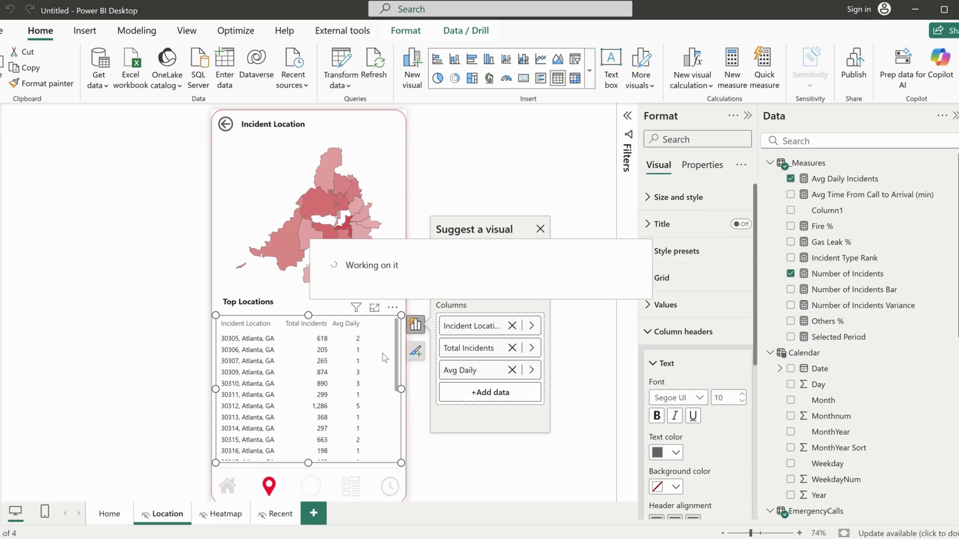
Sort the Top Locations table by Total Incidents in descending order.
{"action": "left_click", "coordinate": [309, 325]}
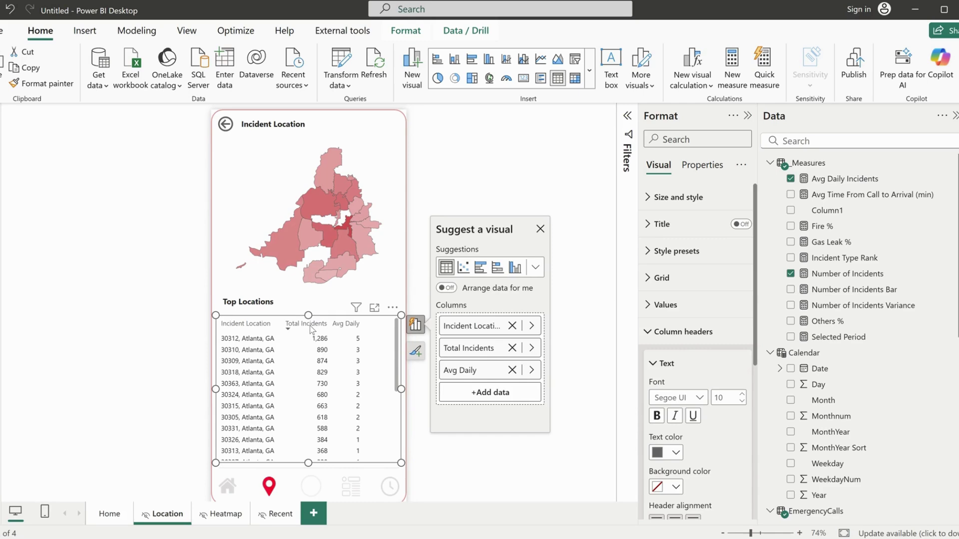
{"action": "scroll", "coordinate": [337, 421], "scroll_direction": "down", "scroll_amount": 5}
{"action": "scroll", "coordinate": [337, 421], "scroll_direction": "up", "scroll_amount": 5}
Create a new measure in _Measures containing a copy of the whole Incident Type Rank formula.
{"action": "left_click", "coordinate": [852, 260]}
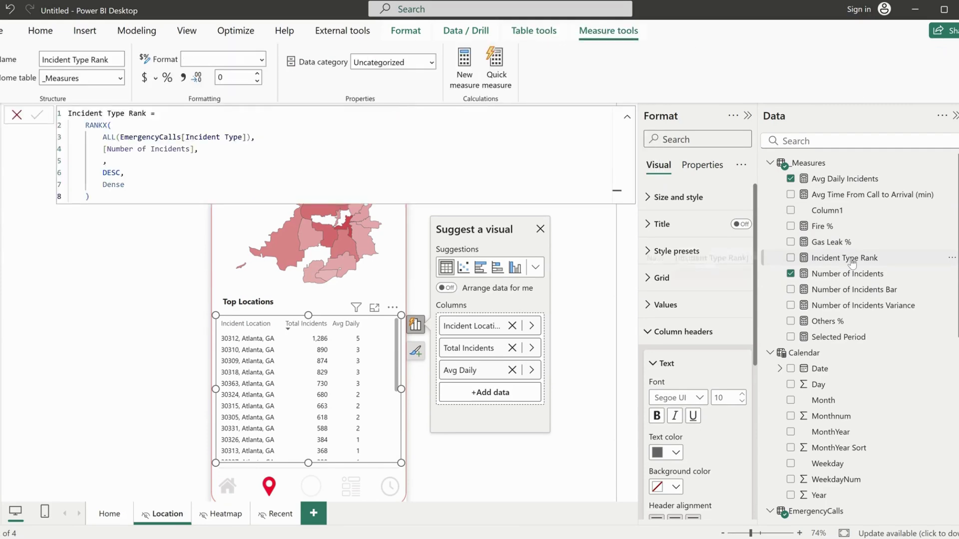
{"action": "left_click_drag", "start_coordinate": [106, 199], "coordinate": [59, 113]}
{"action": "key", "text": "ctrl+c"}
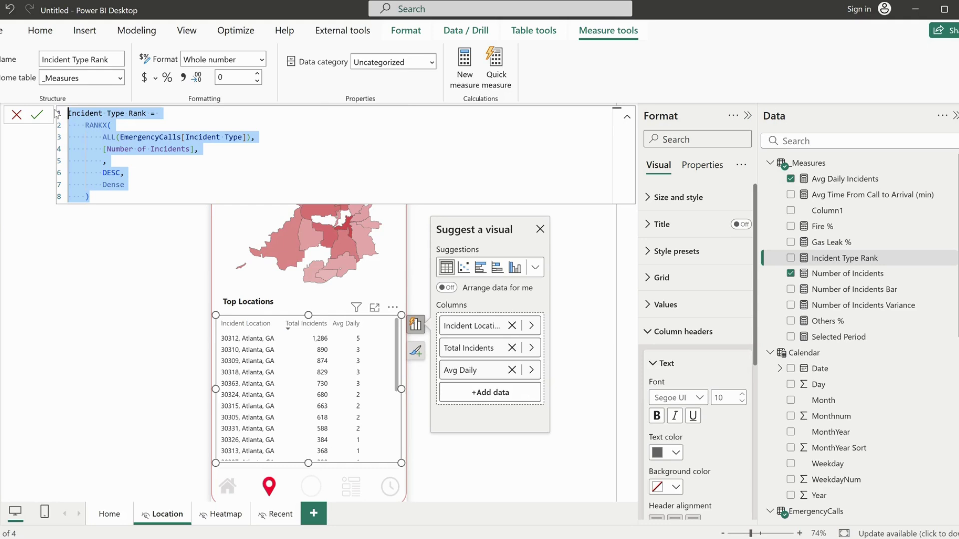
{"action": "left_click", "coordinate": [465, 69]}
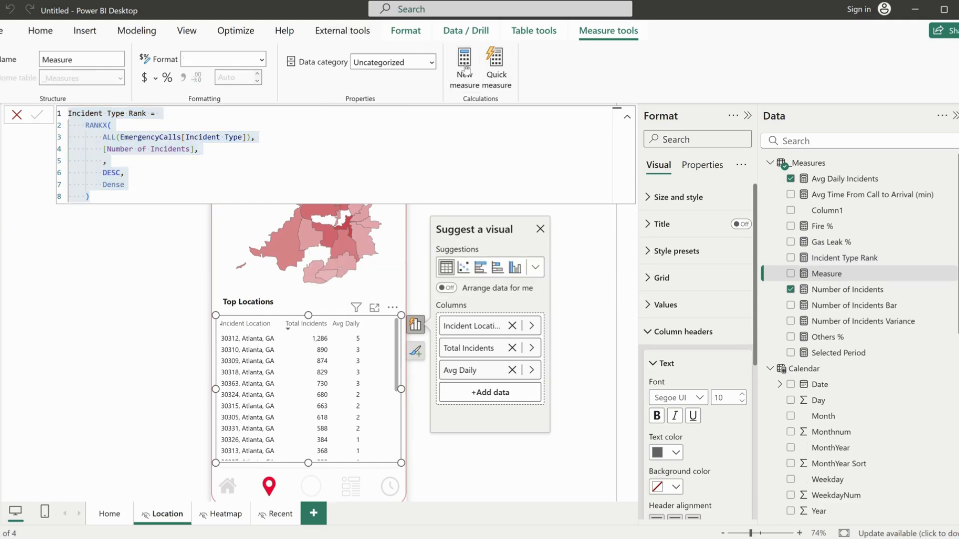
{"action": "key", "text": "ctrl+v"}
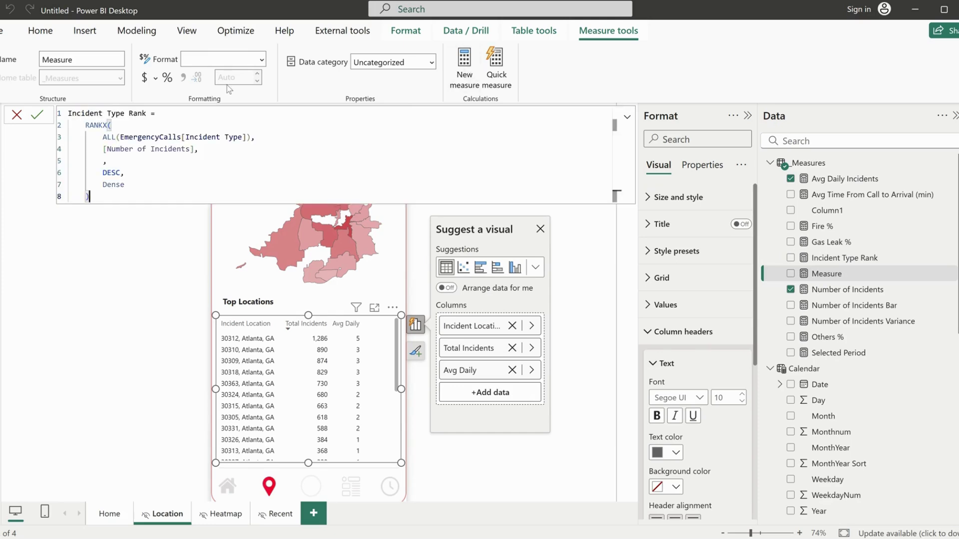
Name the new measure Incident Location Rank and make it rank over ALL(EmergencyCalls[Incident Location]), then commit the formula.
{"action": "double_click", "coordinate": [116, 113]}
{"action": "type", "text": "Location"}
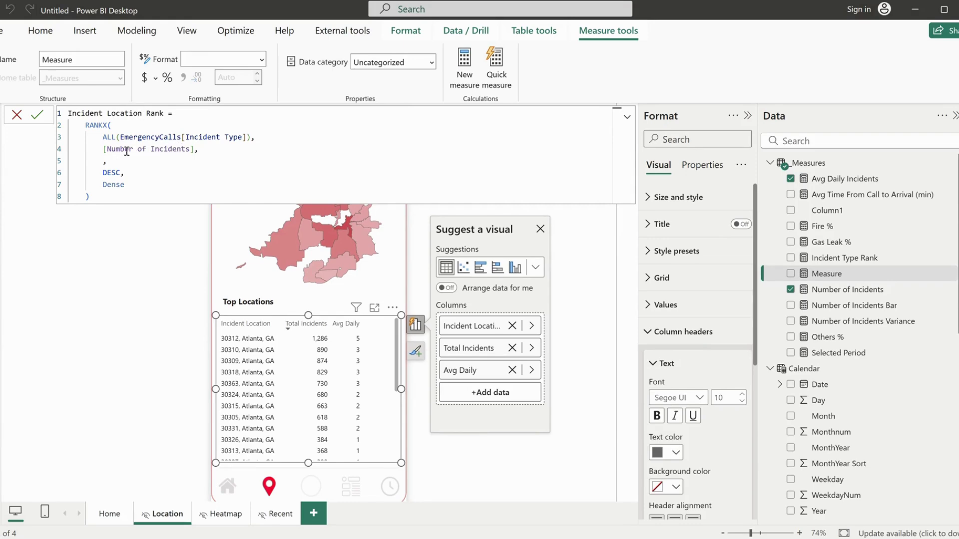
{"action": "mouse_move", "coordinate": [243, 137]}
{"action": "left_mouse_down"}
{"action": "mouse_move", "coordinate": [200, 136]}
{"action": "mouse_move", "coordinate": [225, 136]}
{"action": "left_mouse_up"}
{"action": "key", "text": "BackSpace"}
{"action": "type", "text": "L"}
{"action": "key", "text": "Tab"}
{"action": "left_click", "coordinate": [312, 121]}
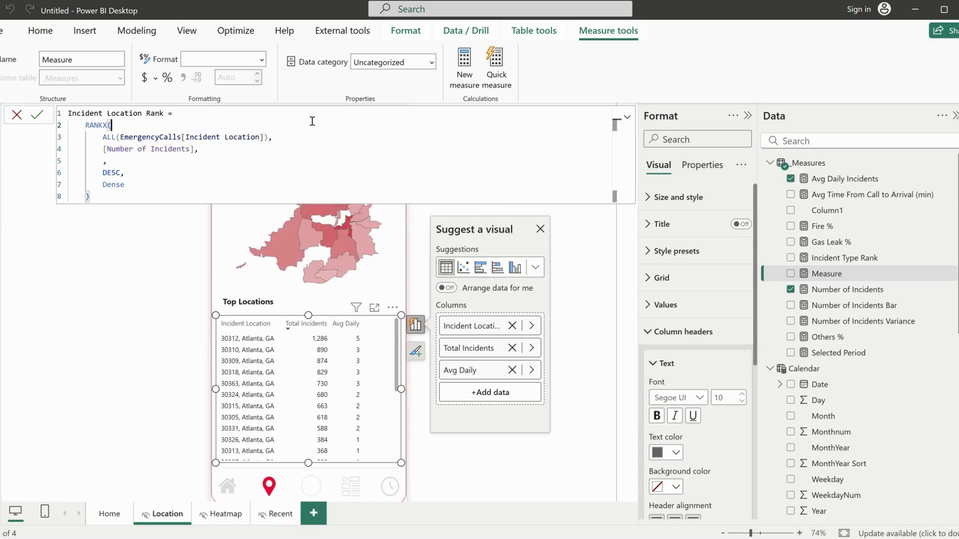
{"action": "key", "text": "Return"}
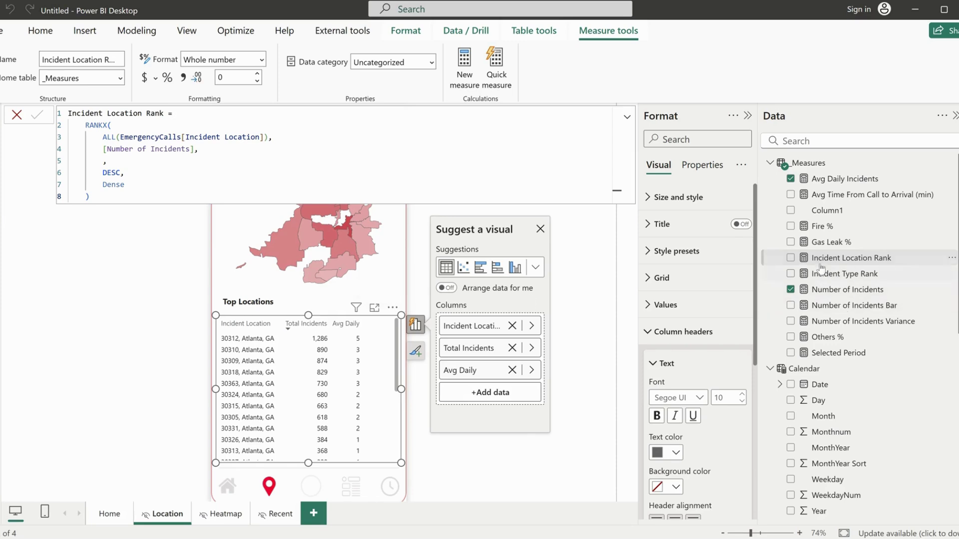
Add the Incident Location Rank measure as the table's first column and rename that column Rank.
{"action": "left_click_drag", "start_coordinate": [819, 258], "coordinate": [472, 318]}
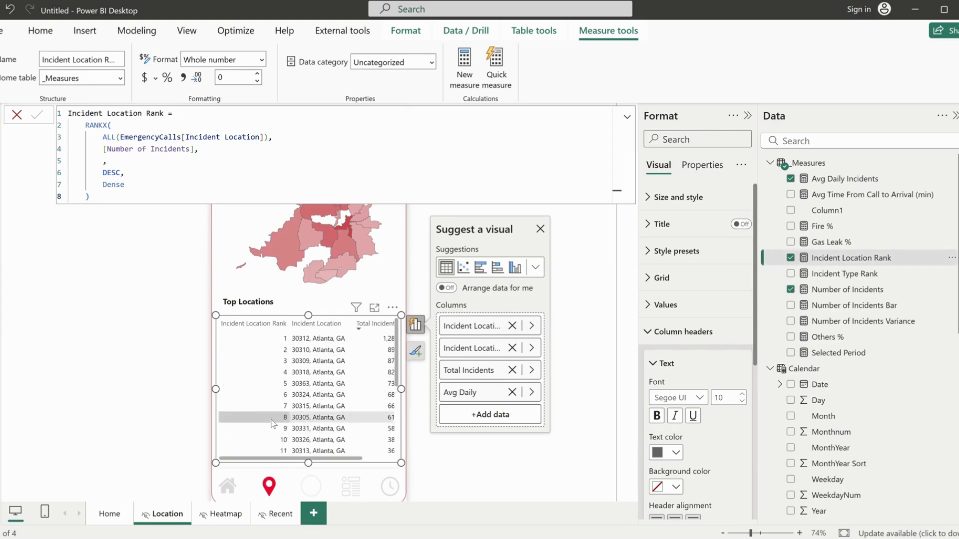
{"action": "double_click", "coordinate": [471, 327]}
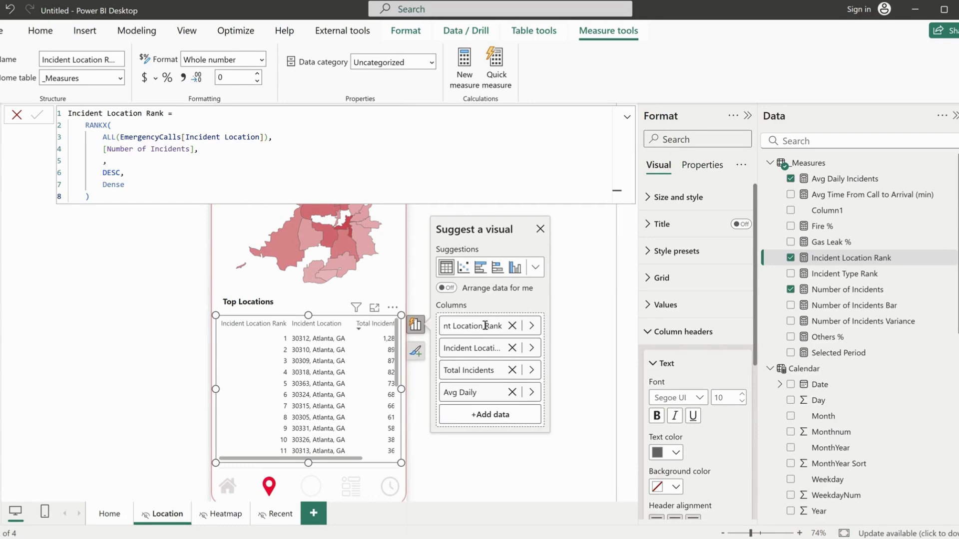
{"action": "key", "text": "ctrl+a"}
{"action": "type", "text": "Rank"}
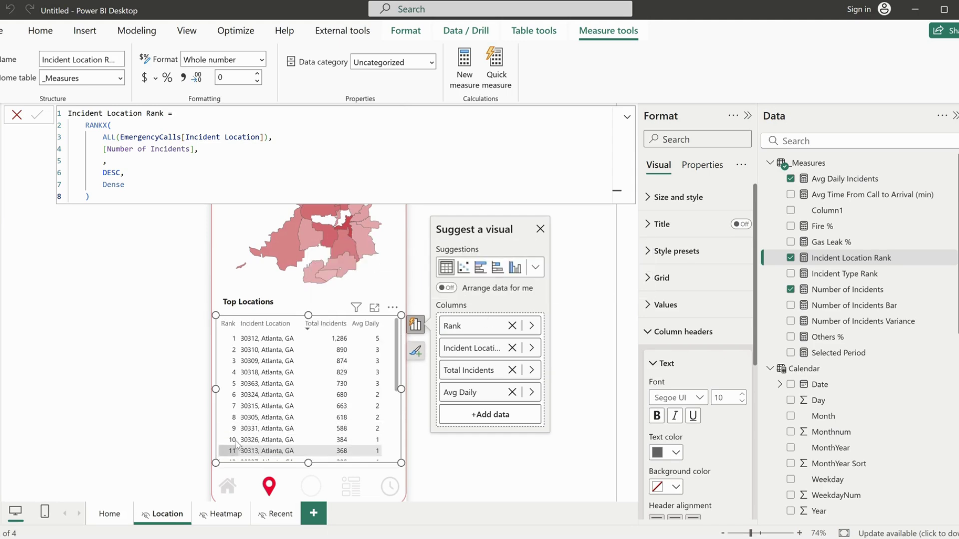
Collapse the formatting options, show the table's filters and clear the condition on its Incident Type Rank filter.
{"action": "left_click", "coordinate": [677, 333]}
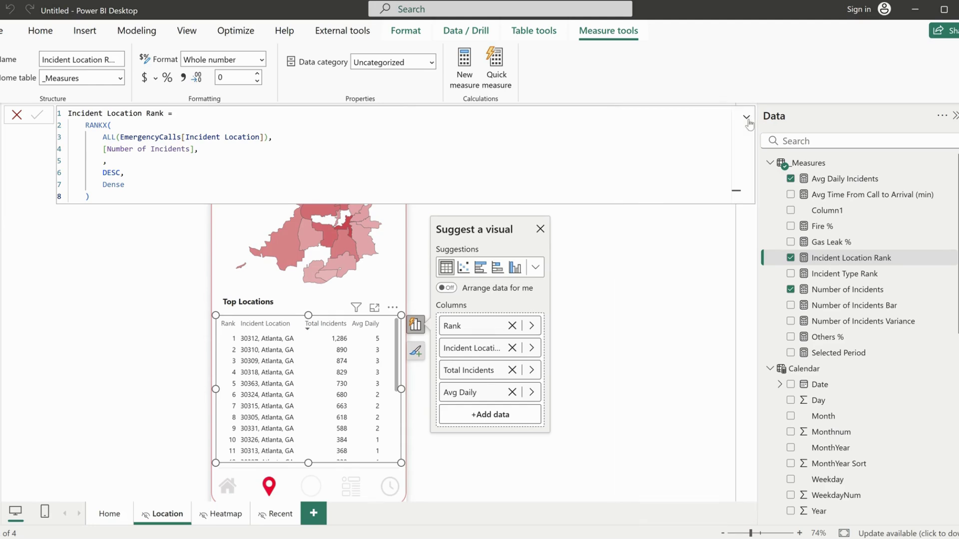
{"action": "left_click", "coordinate": [747, 116]}
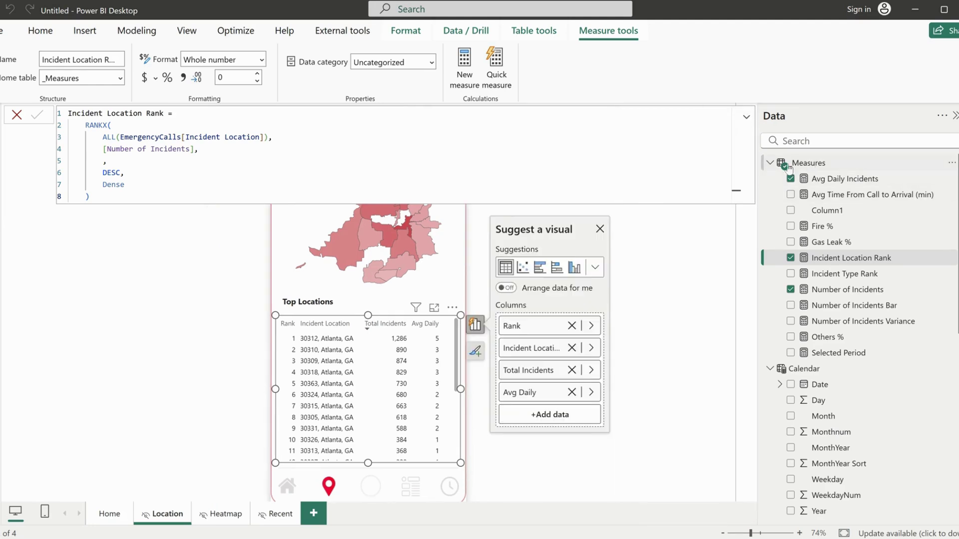
{"action": "left_click", "coordinate": [809, 165]}
{"action": "left_click", "coordinate": [748, 165]}
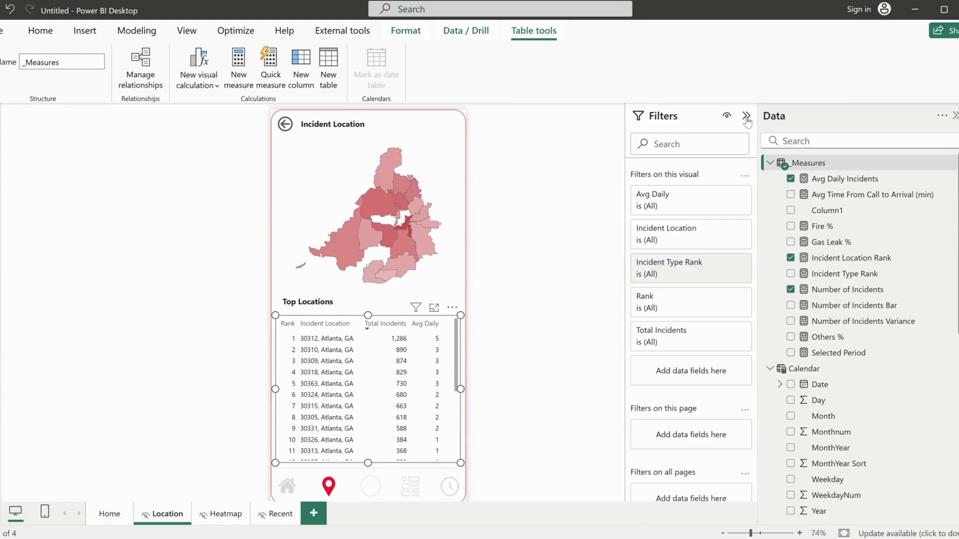
{"action": "left_click", "coordinate": [671, 268]}
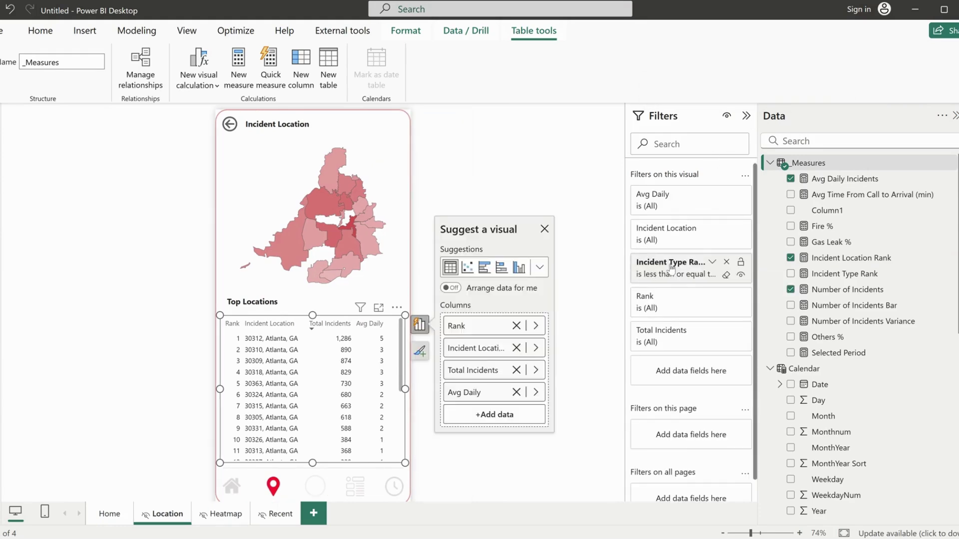
{"action": "left_click", "coordinate": [726, 275]}
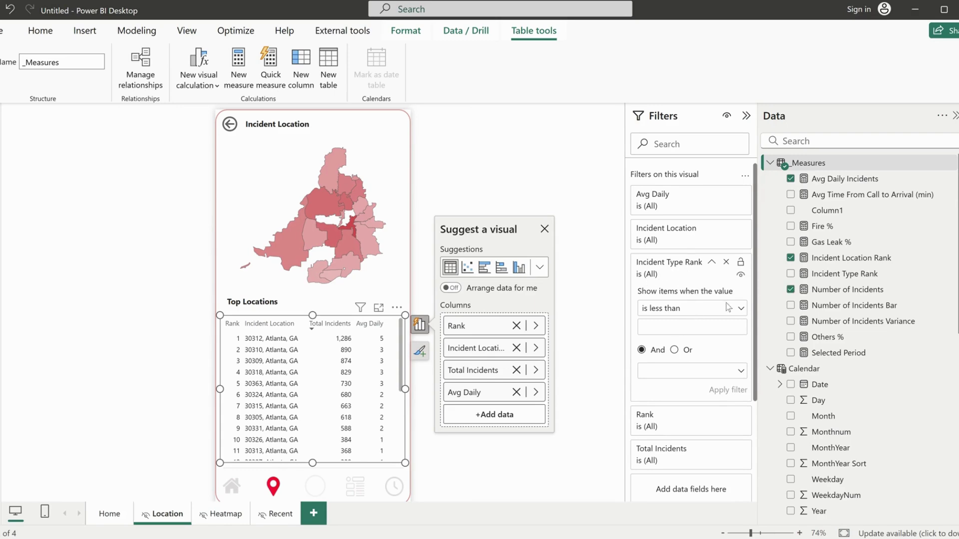
Try limiting the table to Incident Type Rank less than or equal to 10, check its rows, and clear that condition.
{"action": "left_click", "coordinate": [693, 313]}
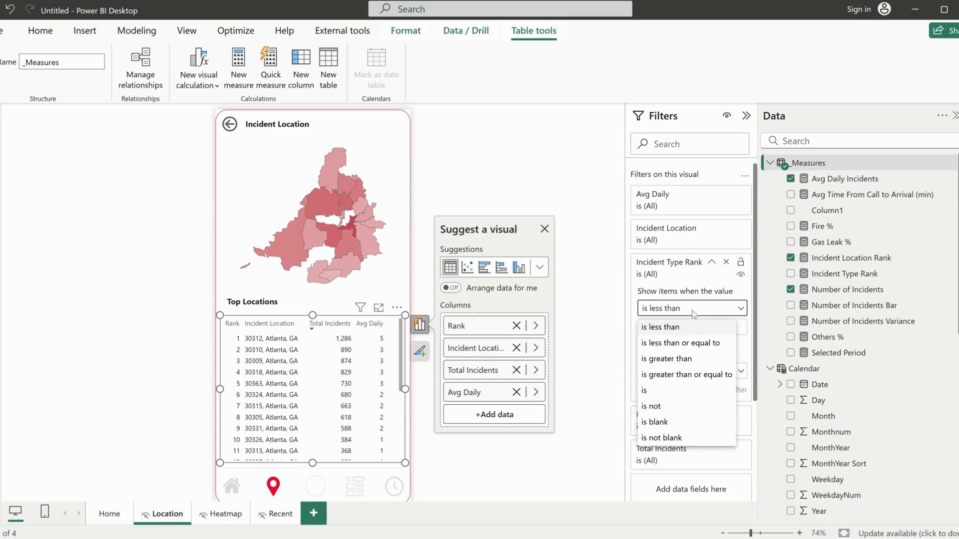
{"action": "left_click", "coordinate": [698, 344]}
{"action": "left_click", "coordinate": [650, 325]}
{"action": "type", "text": "10"}
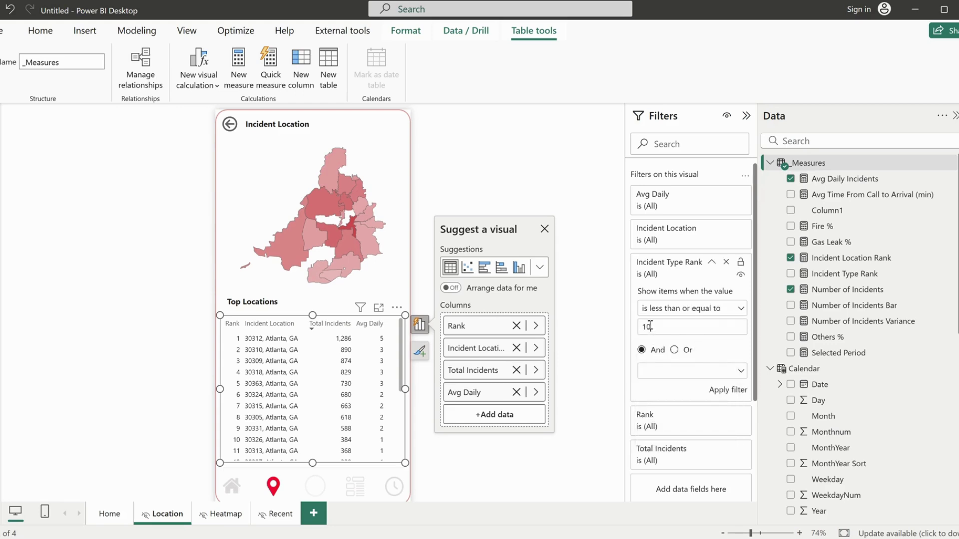
{"action": "left_click", "coordinate": [727, 390]}
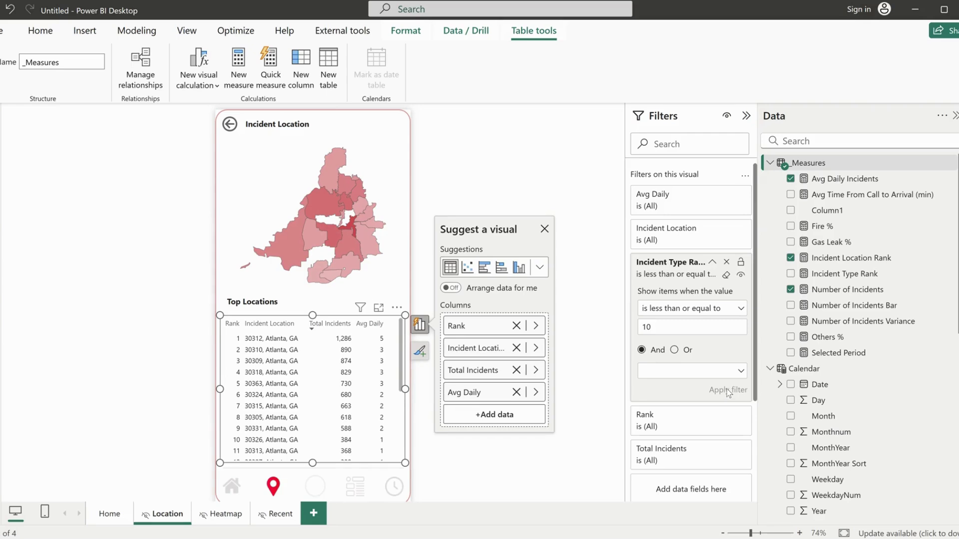
{"action": "scroll", "coordinate": [329, 413], "scroll_direction": "down", "scroll_amount": 5}
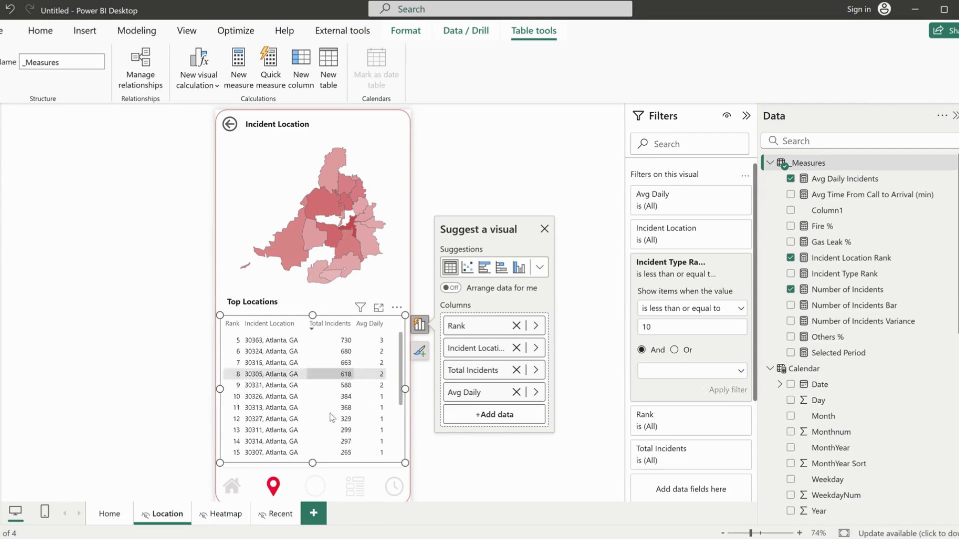
{"action": "scroll", "coordinate": [329, 417], "scroll_direction": "up", "scroll_amount": 5}
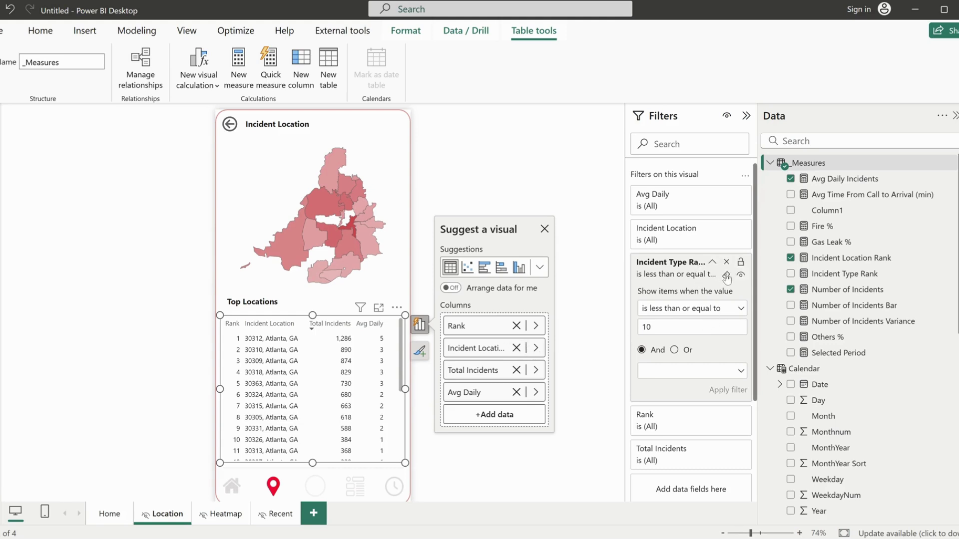
{"action": "left_click", "coordinate": [726, 276]}
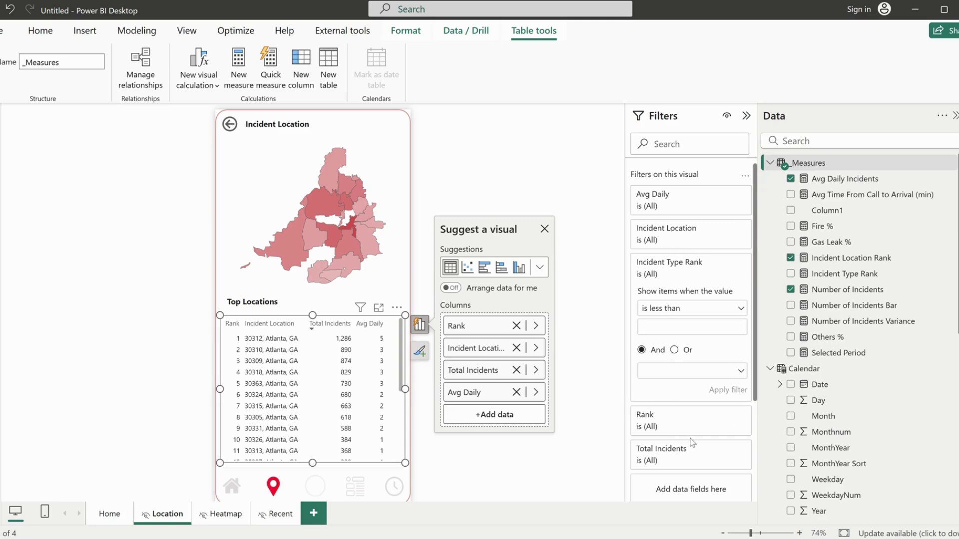
Remove the Incident Type Rank filter from the Top Locations table's visual filters.
{"action": "scroll", "coordinate": [715, 434], "scroll_direction": "down", "scroll_amount": 3}
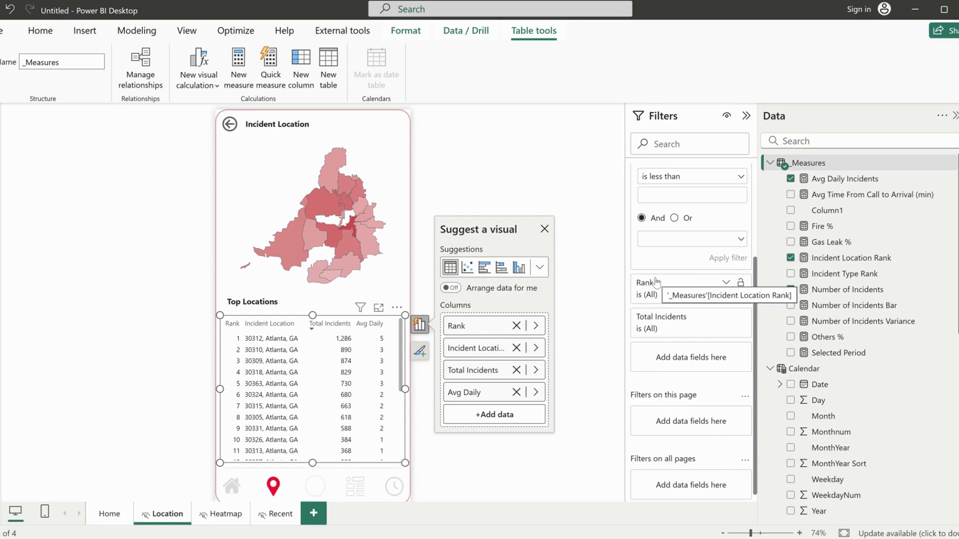
{"action": "scroll", "coordinate": [656, 288], "scroll_direction": "up", "scroll_amount": 3}
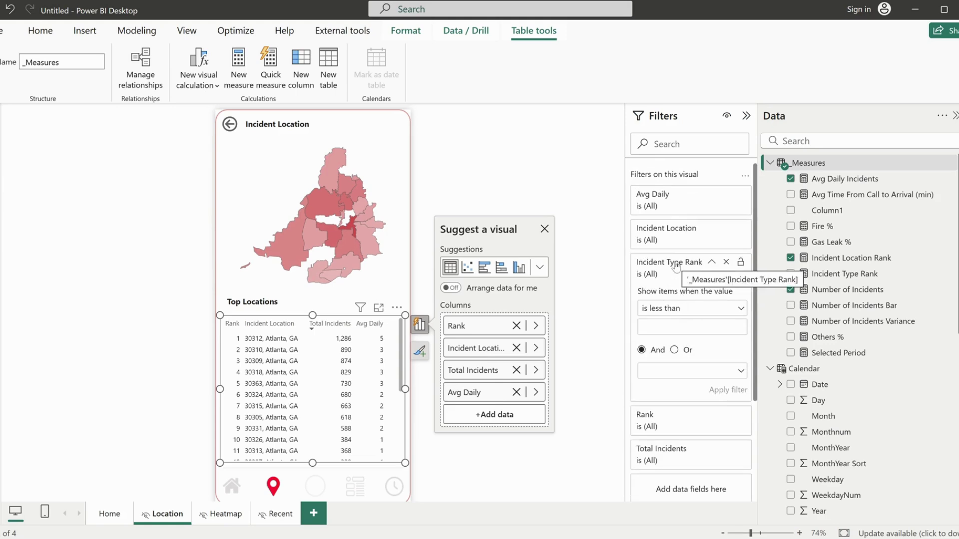
{"action": "left_click", "coordinate": [727, 262]}
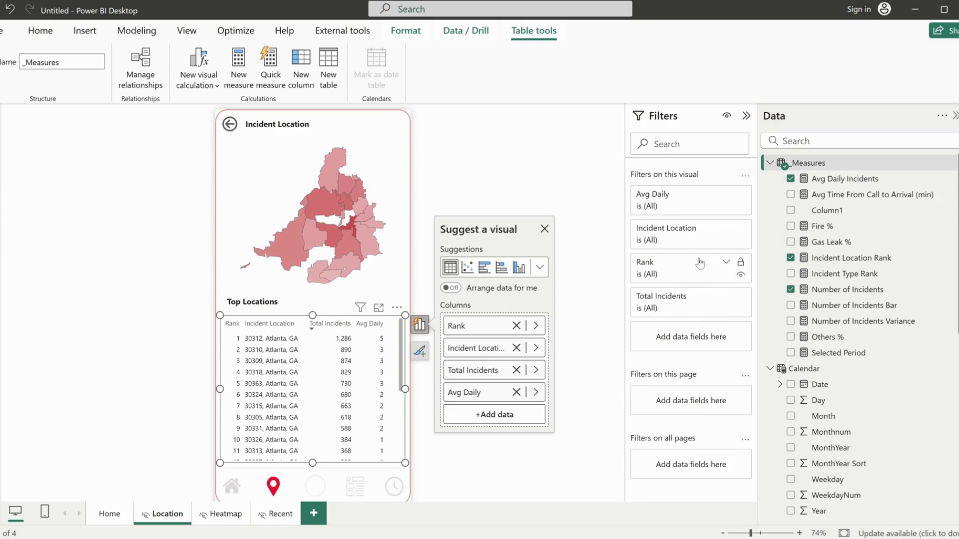
Filter the Top Locations table to items whose Rank is less than or equal to 10, then collapse the filter options.
{"action": "scroll", "coordinate": [367, 411], "scroll_direction": "down", "scroll_amount": 3}
{"action": "scroll", "coordinate": [367, 411], "scroll_direction": "down", "scroll_amount": 1}
{"action": "scroll", "coordinate": [367, 400], "scroll_direction": "up", "scroll_amount": 5}
{"action": "left_click", "coordinate": [692, 300]}
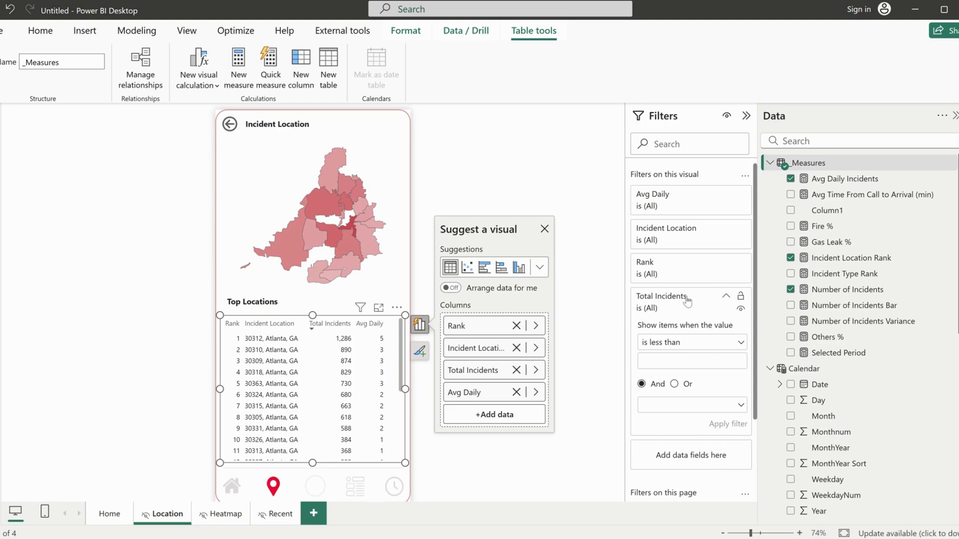
{"action": "left_click", "coordinate": [687, 300]}
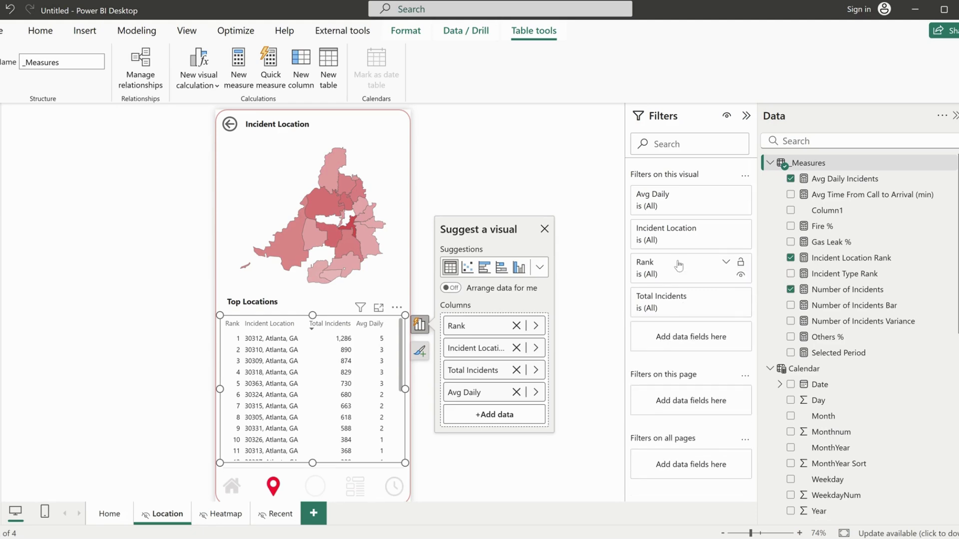
{"action": "left_click", "coordinate": [678, 265]}
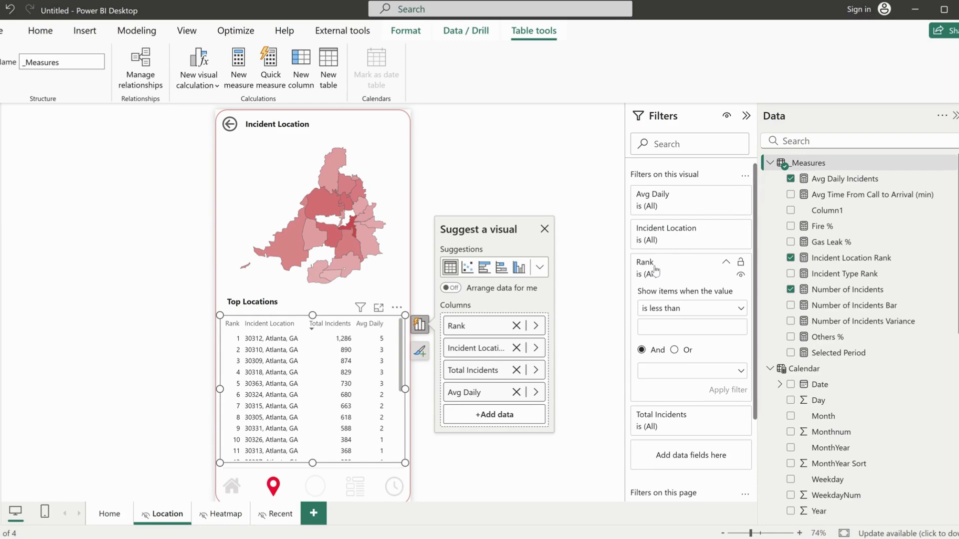
{"action": "left_click", "coordinate": [682, 313]}
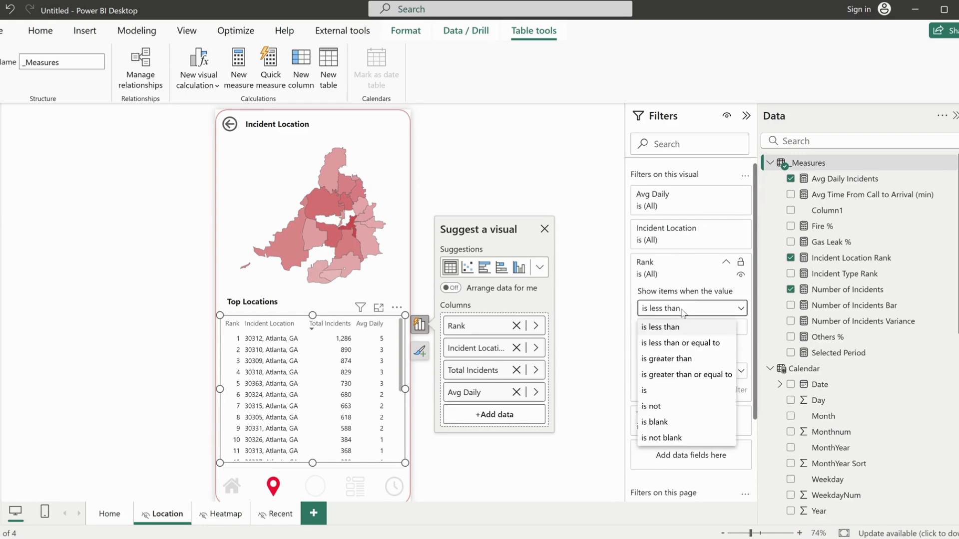
{"action": "left_click", "coordinate": [689, 349]}
{"action": "left_click", "coordinate": [695, 329]}
{"action": "type", "text": "10"}
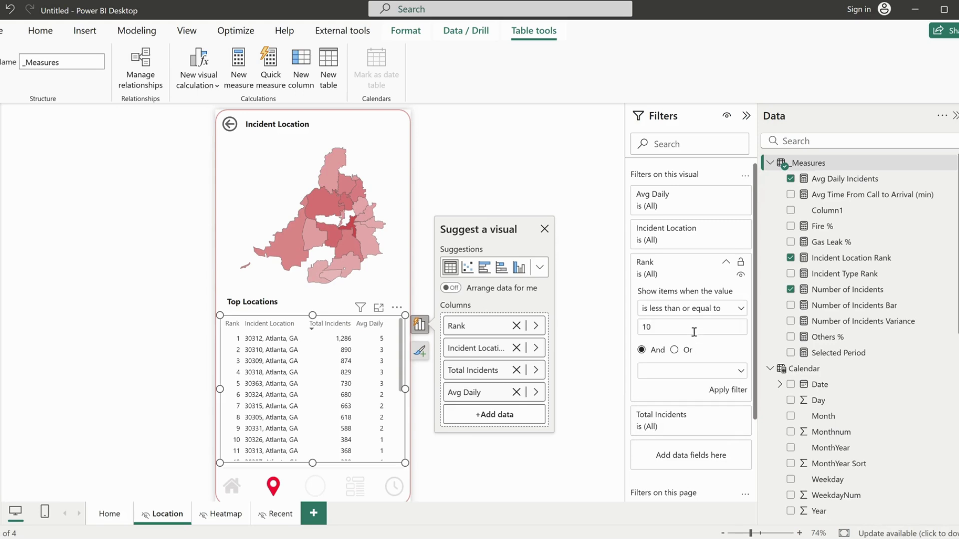
{"action": "left_click", "coordinate": [728, 390]}
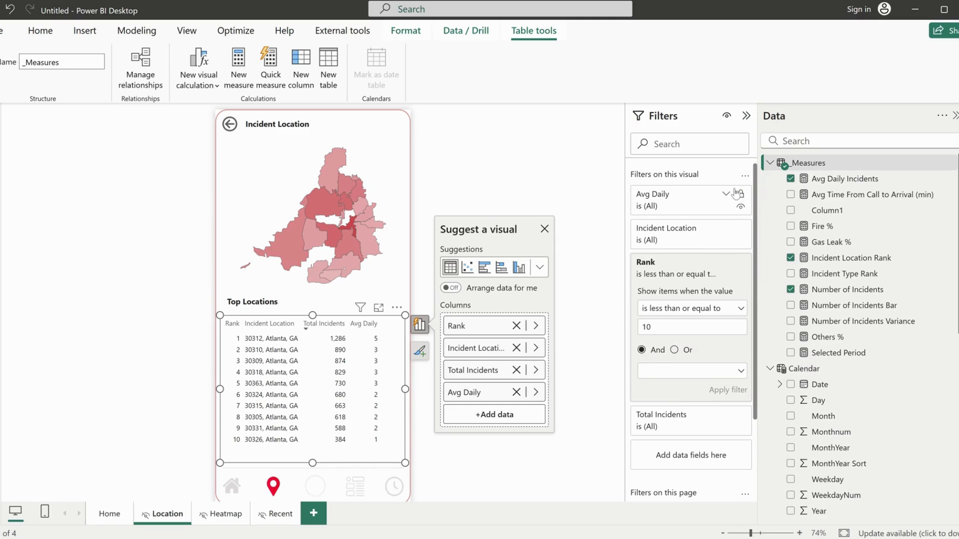
{"action": "left_click", "coordinate": [746, 117]}
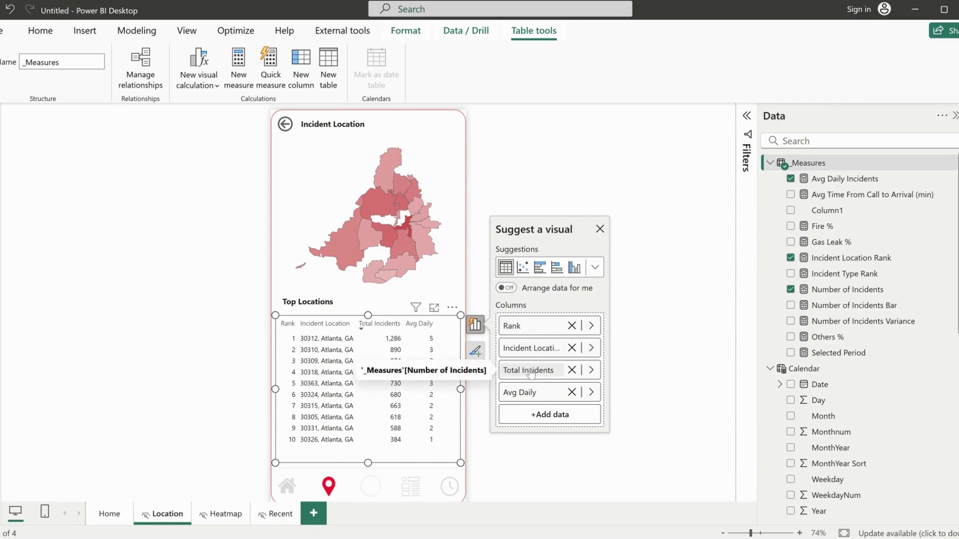
Add conditional-formatting data bars to the Total Incidents column with a red positive bar.
{"action": "right_click", "coordinate": [531, 374]}
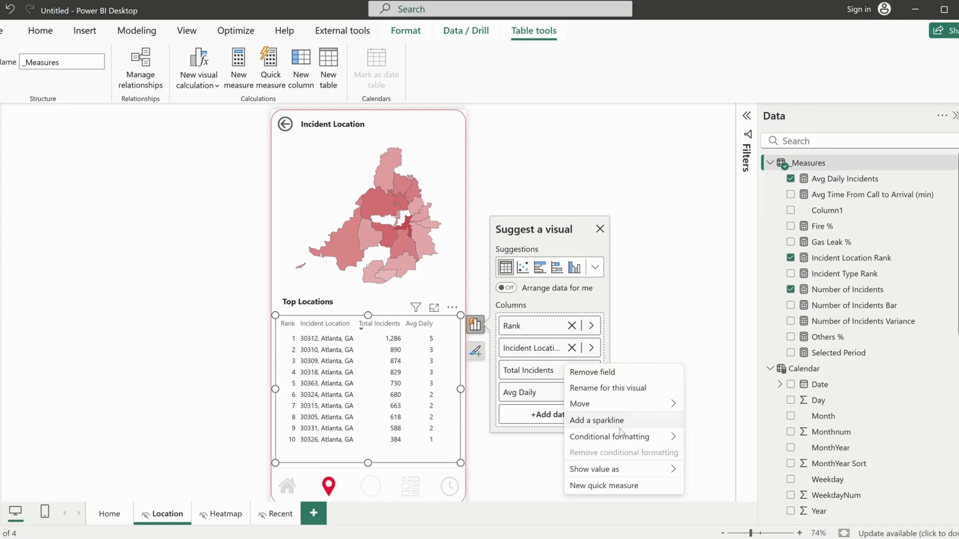
{"action": "mouse_move", "coordinate": [621, 439]}
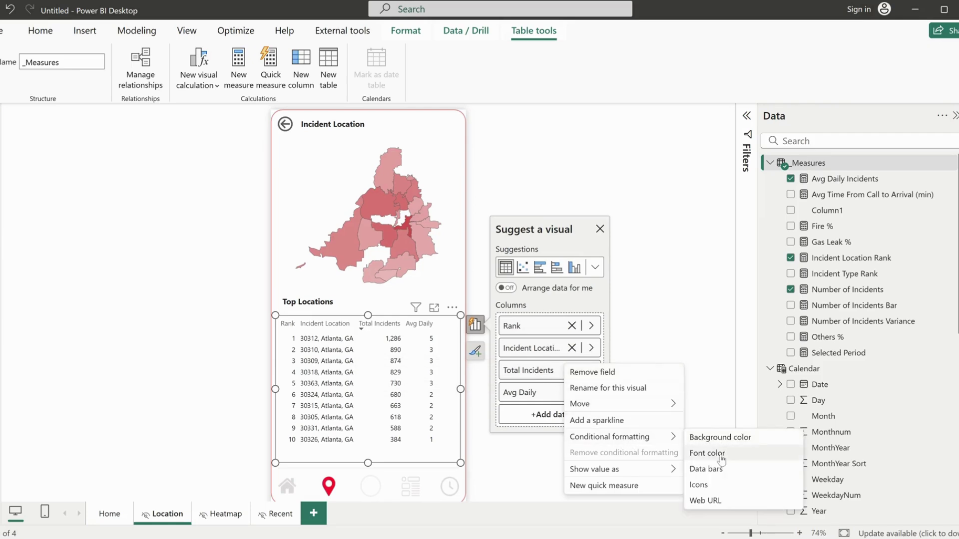
{"action": "left_click", "coordinate": [722, 475]}
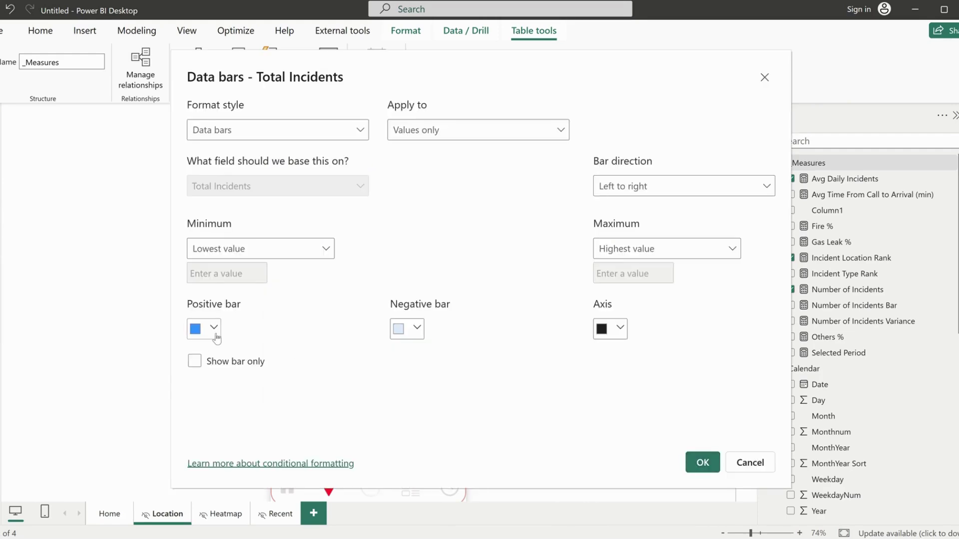
{"action": "left_click", "coordinate": [215, 331]}
{"action": "left_click", "coordinate": [241, 244]}
{"action": "left_click", "coordinate": [702, 462]}
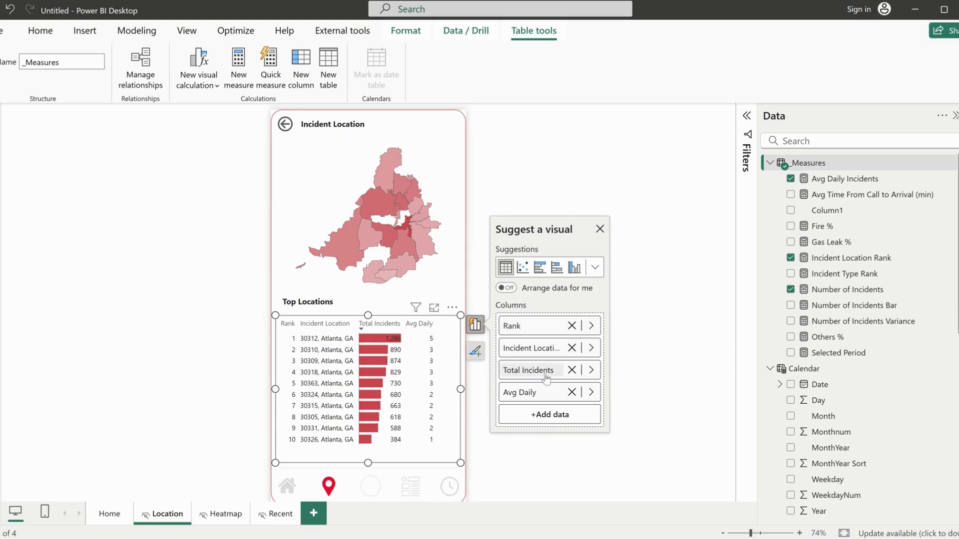
Add conditional-formatting data bars to the Avg Daily column with a light grey positive bar.
{"action": "right_click", "coordinate": [539, 400]}
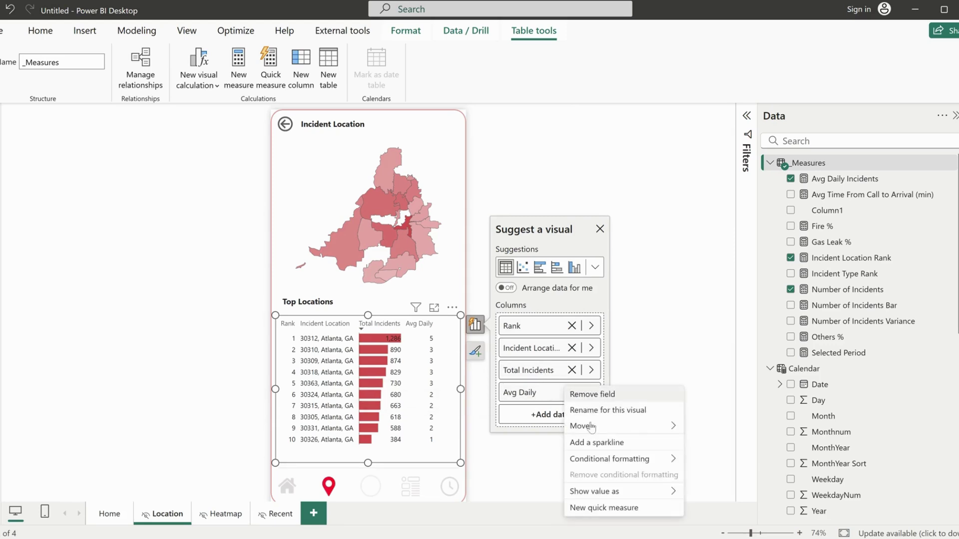
{"action": "mouse_move", "coordinate": [613, 462]}
{"action": "left_click", "coordinate": [706, 491]}
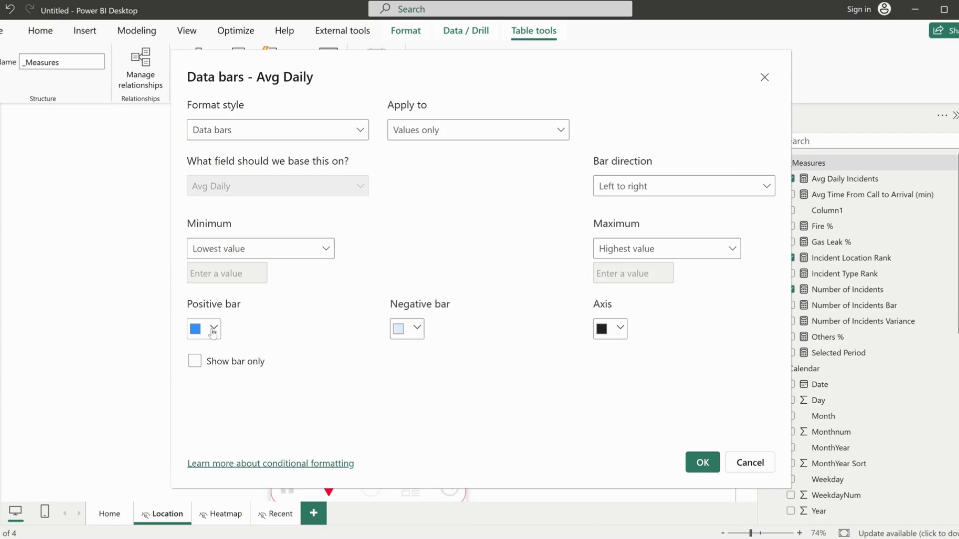
{"action": "left_click", "coordinate": [213, 329]}
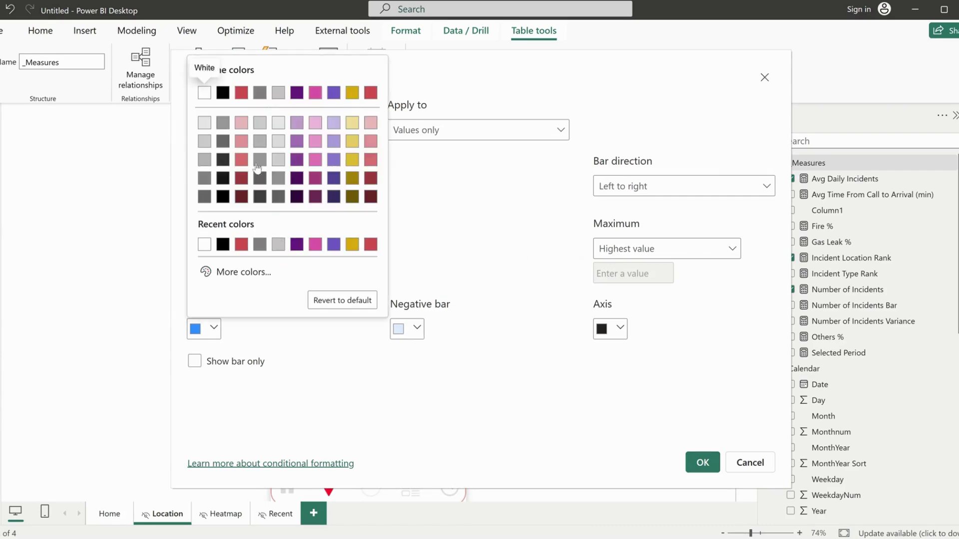
{"action": "left_click", "coordinate": [259, 124]}
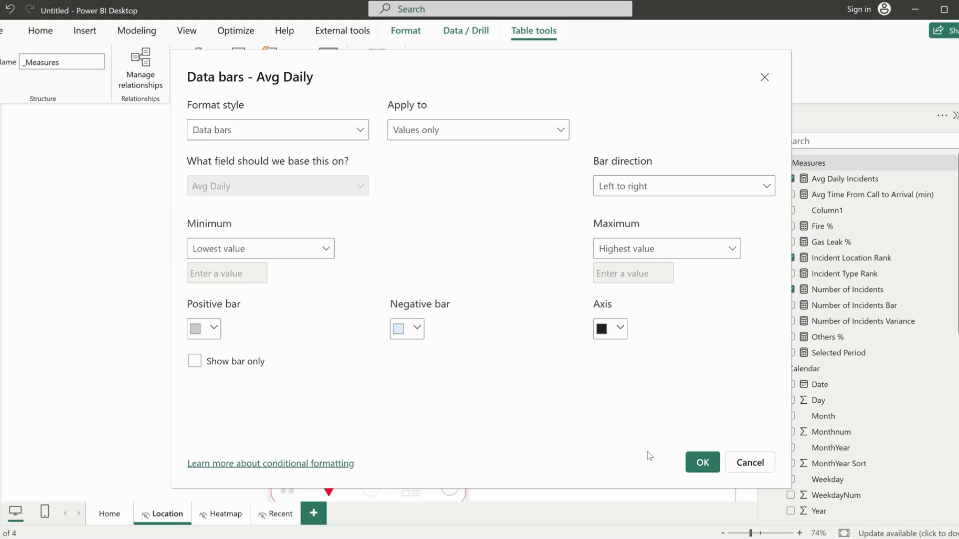
{"action": "left_click", "coordinate": [702, 463]}
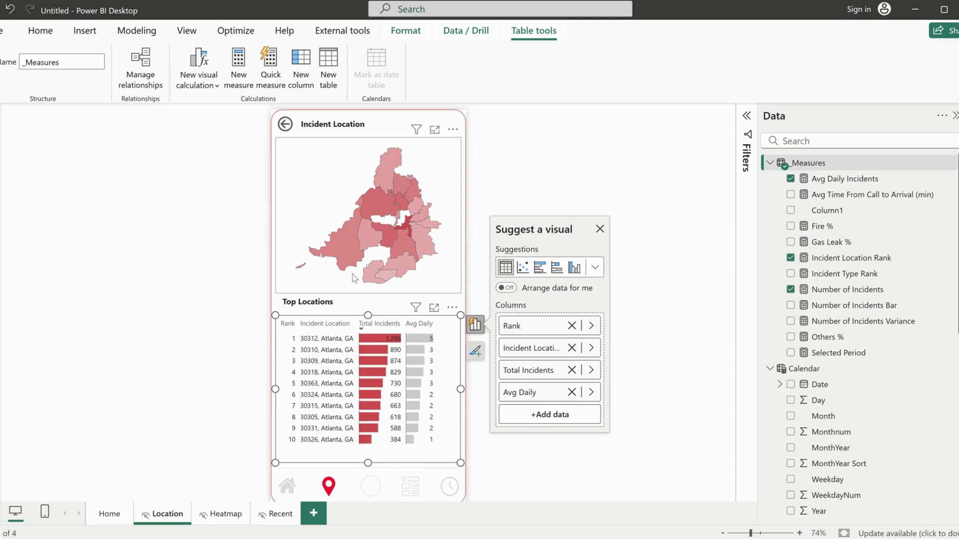
Copy the Jul 2022 period text box from the Home page to the Location page and place it beside the Incident Location title.
{"action": "left_click", "coordinate": [109, 514]}
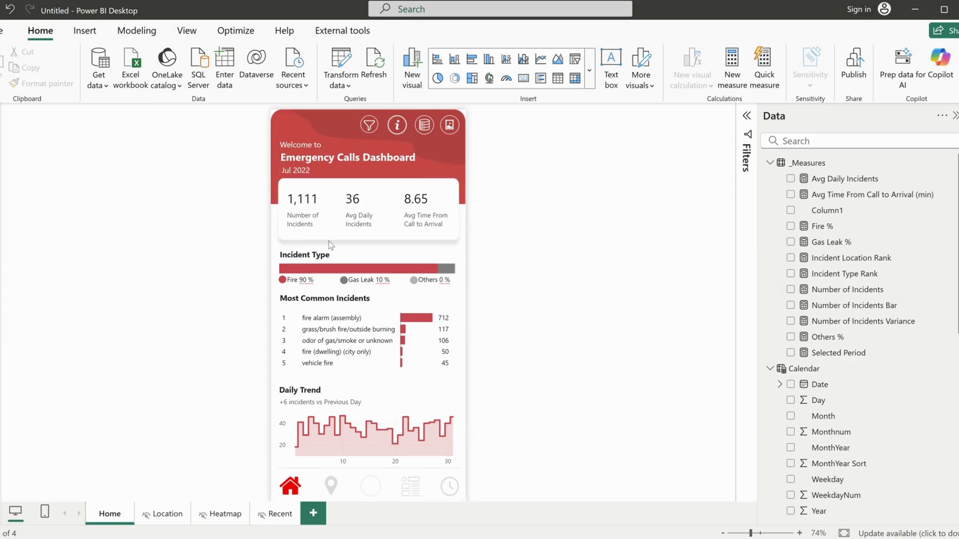
{"action": "left_click", "coordinate": [165, 515]}
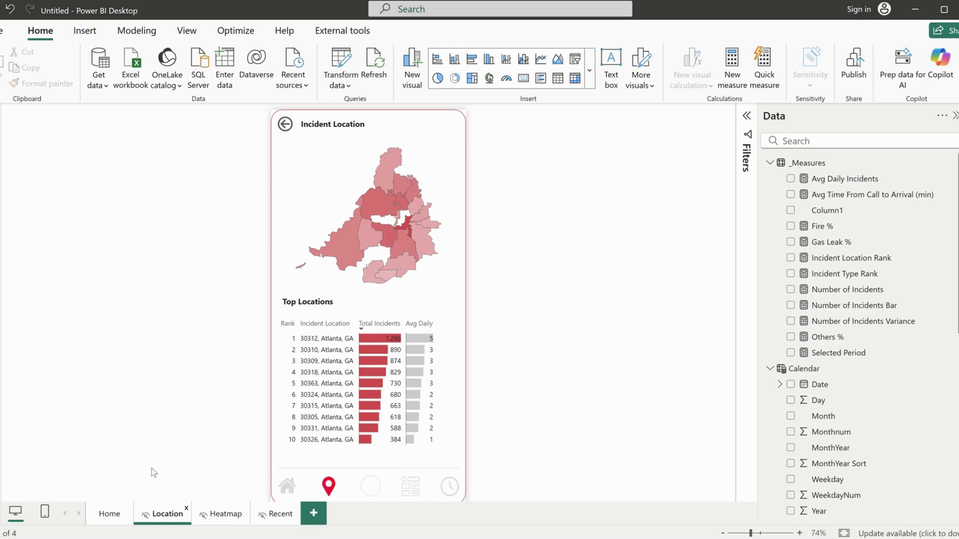
{"action": "left_click", "coordinate": [109, 515]}
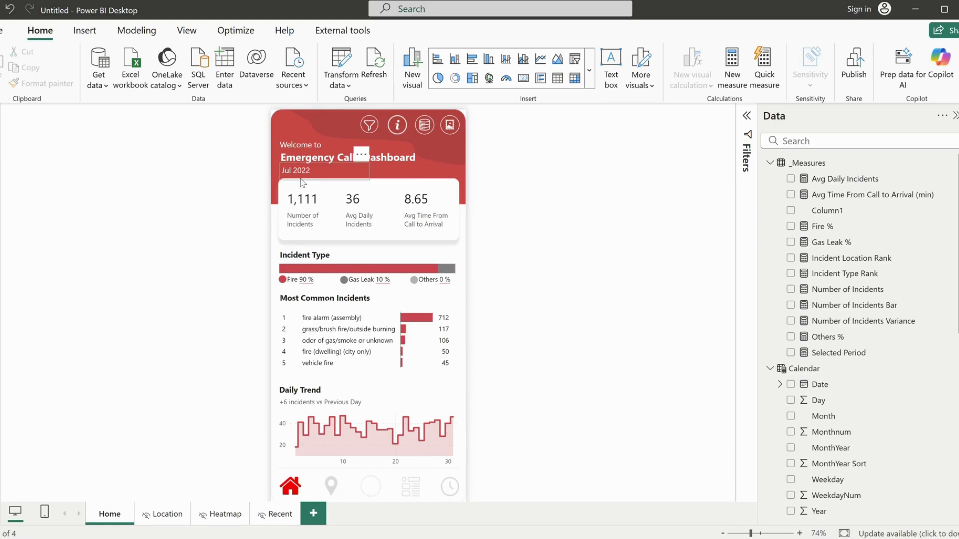
{"action": "left_click", "coordinate": [301, 180]}
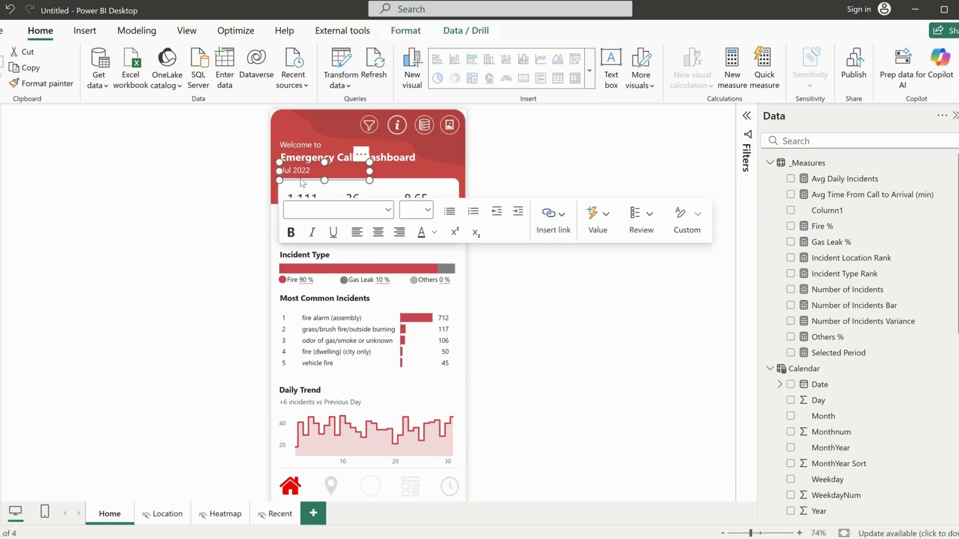
{"action": "left_click", "coordinate": [165, 513]}
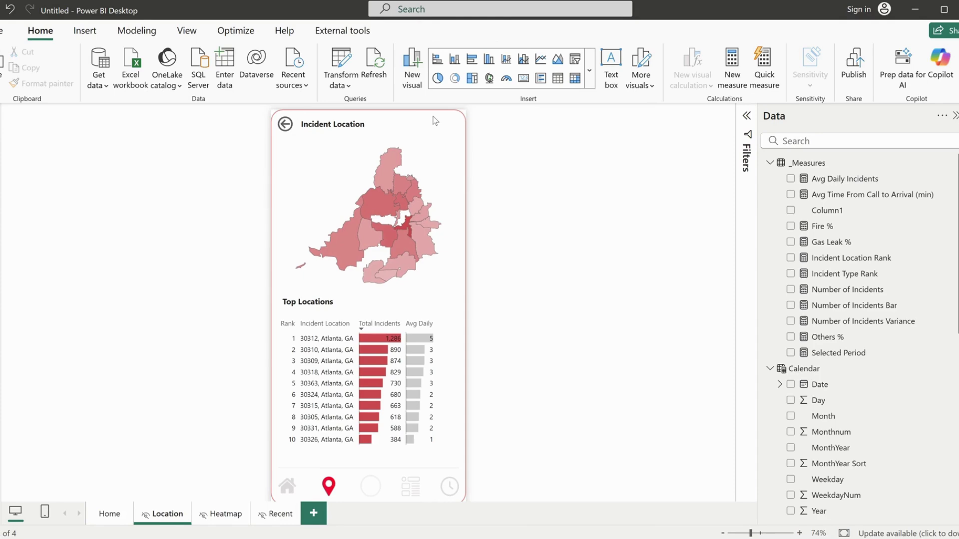
{"action": "left_click", "coordinate": [350, 171]}
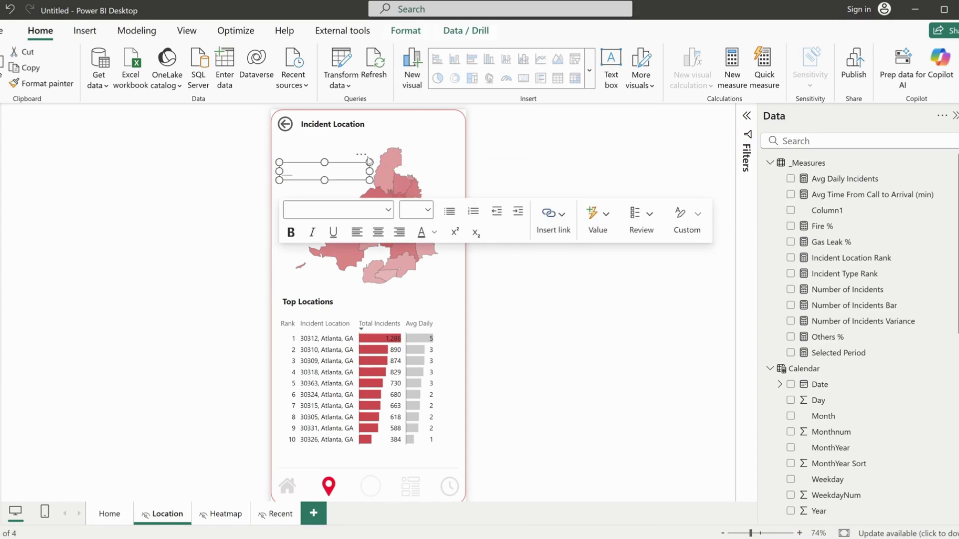
{"action": "left_click_drag", "start_coordinate": [361, 159], "coordinate": [454, 110]}
Change the font colour of the copied period text box beside the Incident Location title.
{"action": "left_click", "coordinate": [397, 123]}
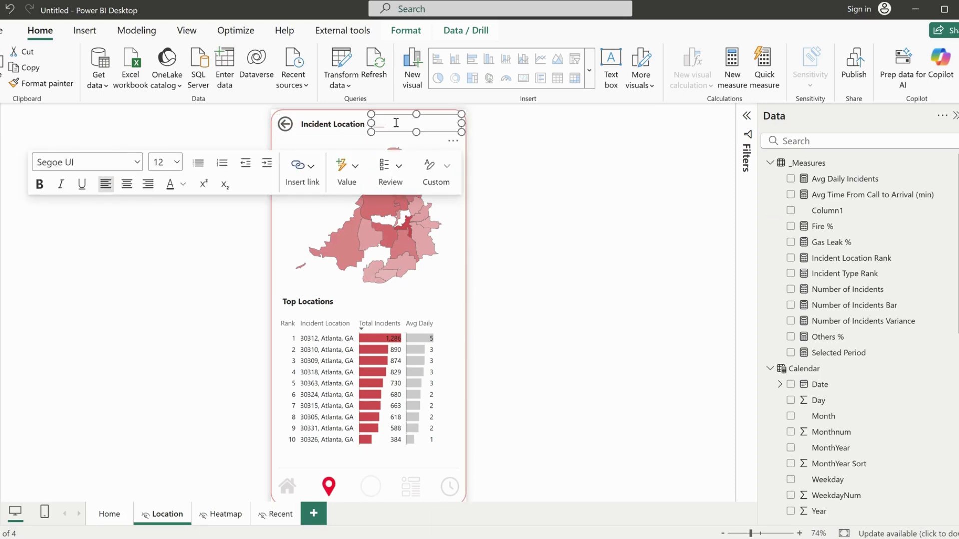
{"action": "left_click", "coordinate": [183, 185]}
{"action": "left_click", "coordinate": [215, 231]}
{"action": "key", "text": "ctrl+a"}
{"action": "key", "text": "Delete"}
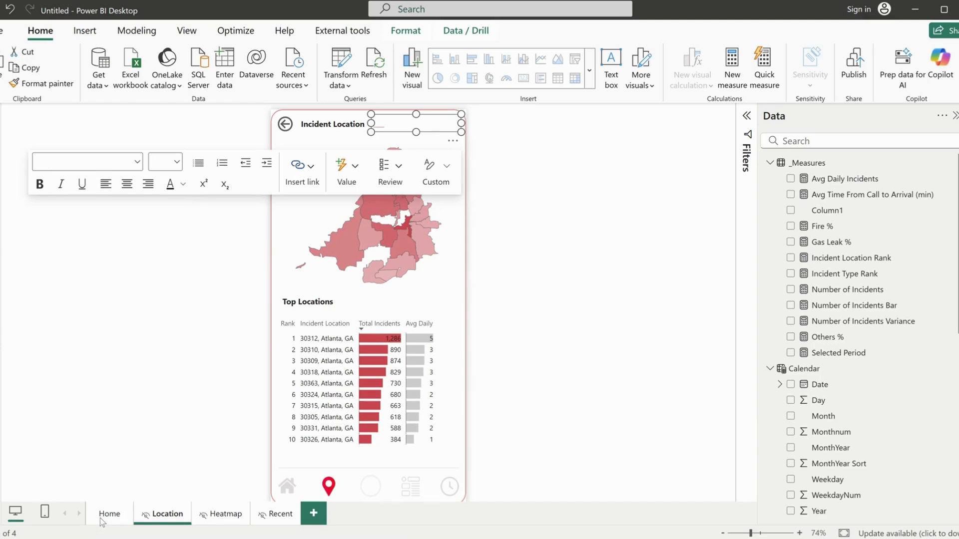
Reveal the filter slicers on the Home page and select the Month/Year slicer.
{"action": "left_click", "coordinate": [108, 517]}
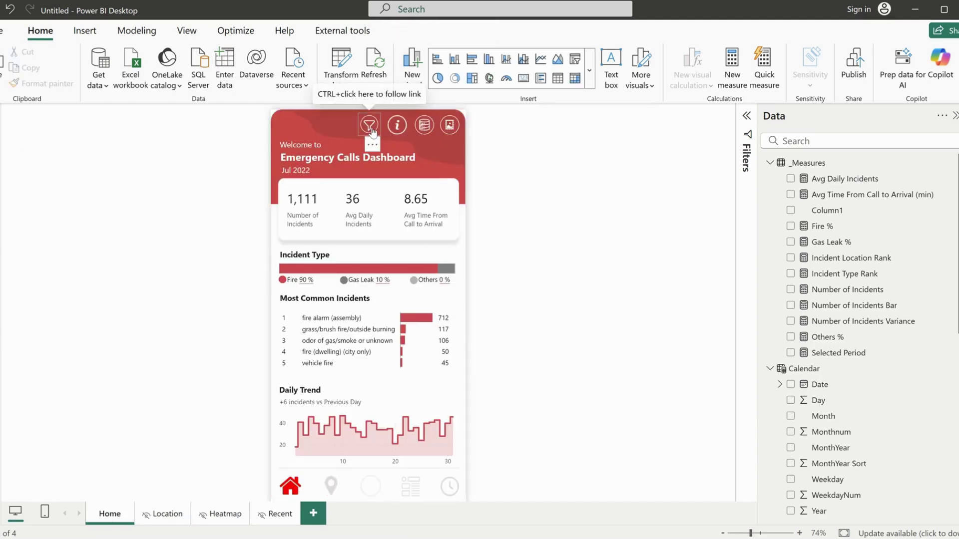
{"action": "left_click", "coordinate": [370, 127], "text": "ctrl"}
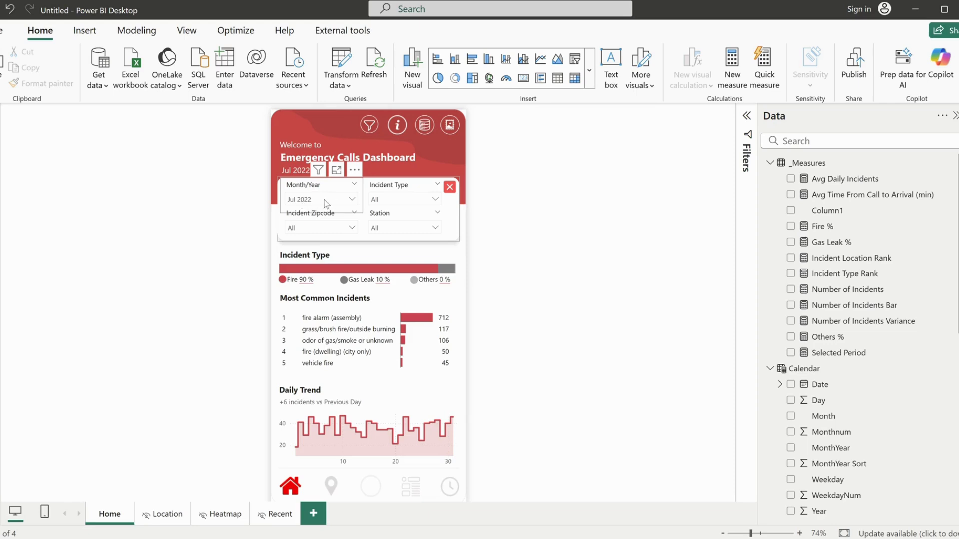
{"action": "left_click", "coordinate": [361, 193]}
{"action": "left_click", "coordinate": [360, 194]}
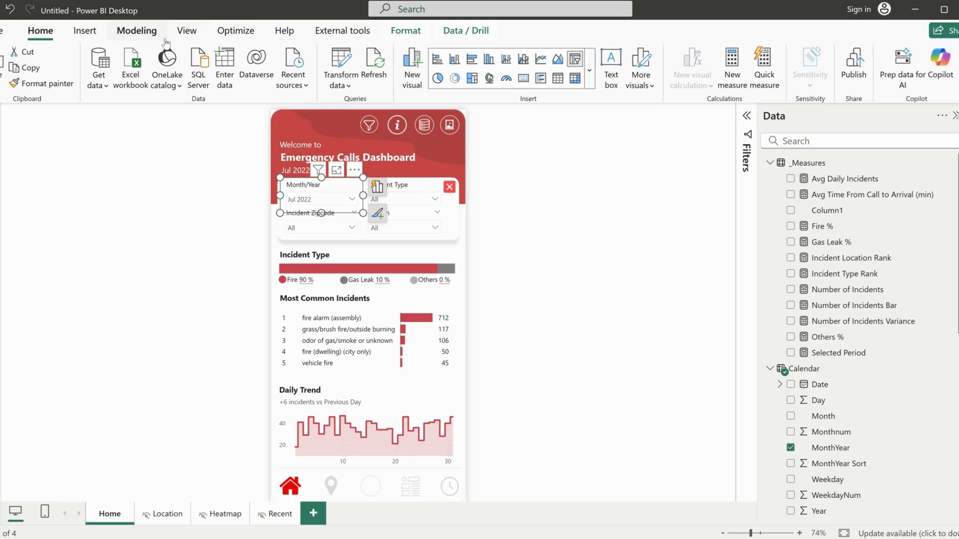
{"action": "left_click", "coordinate": [460, 35]}
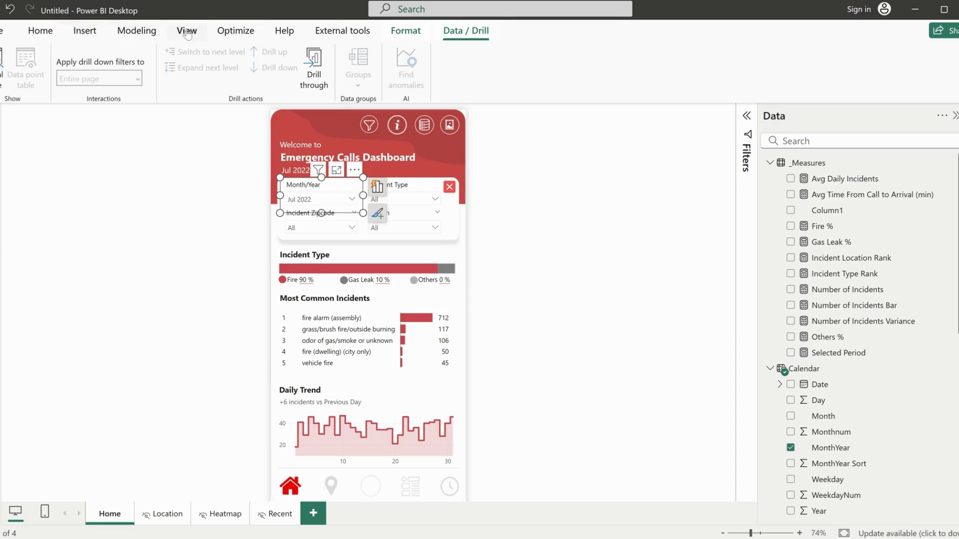
{"action": "left_click", "coordinate": [131, 35]}
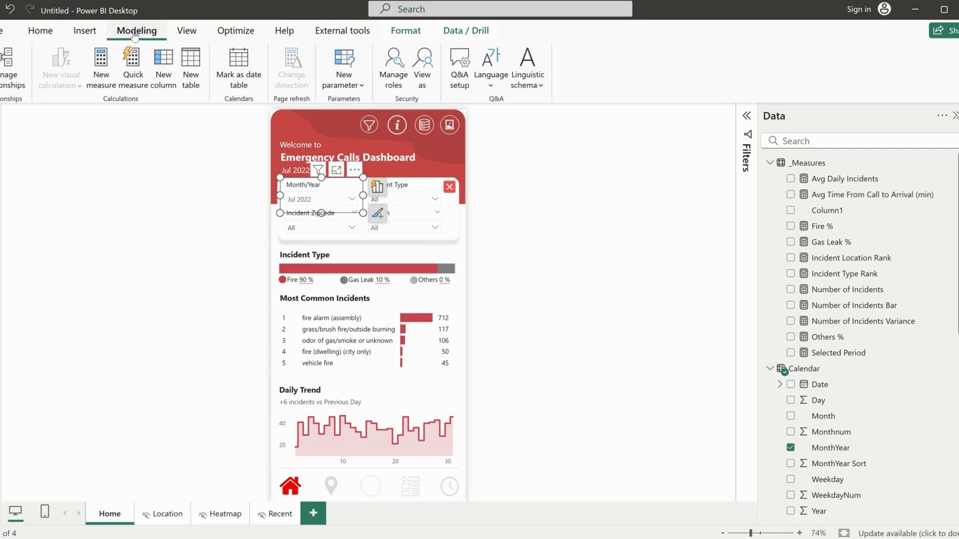
{"action": "left_click", "coordinate": [39, 40]}
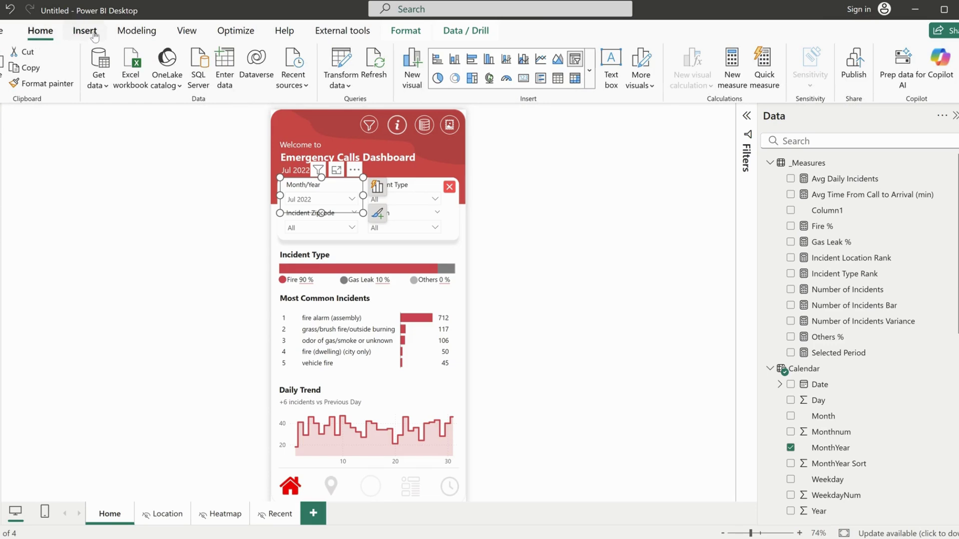
{"action": "left_click", "coordinate": [131, 35]}
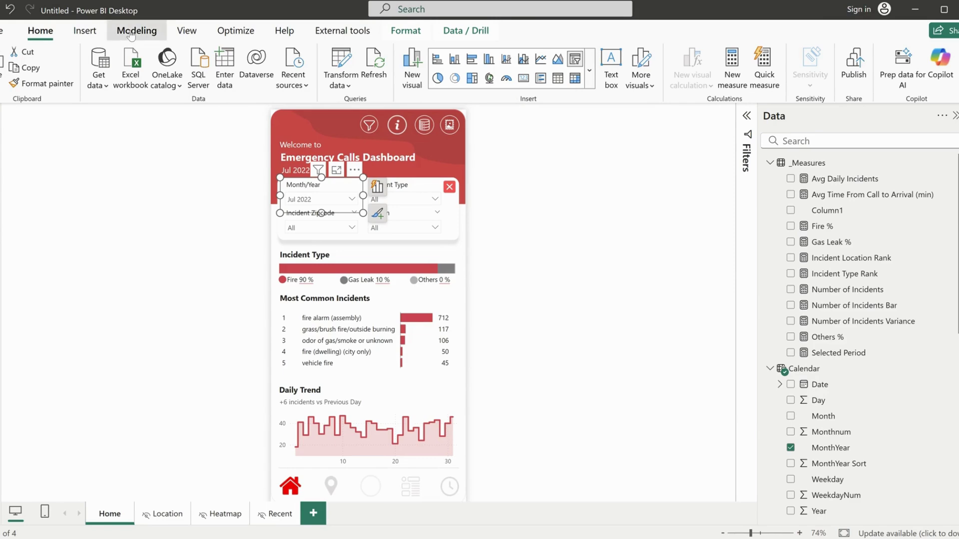
{"action": "left_click", "coordinate": [87, 33]}
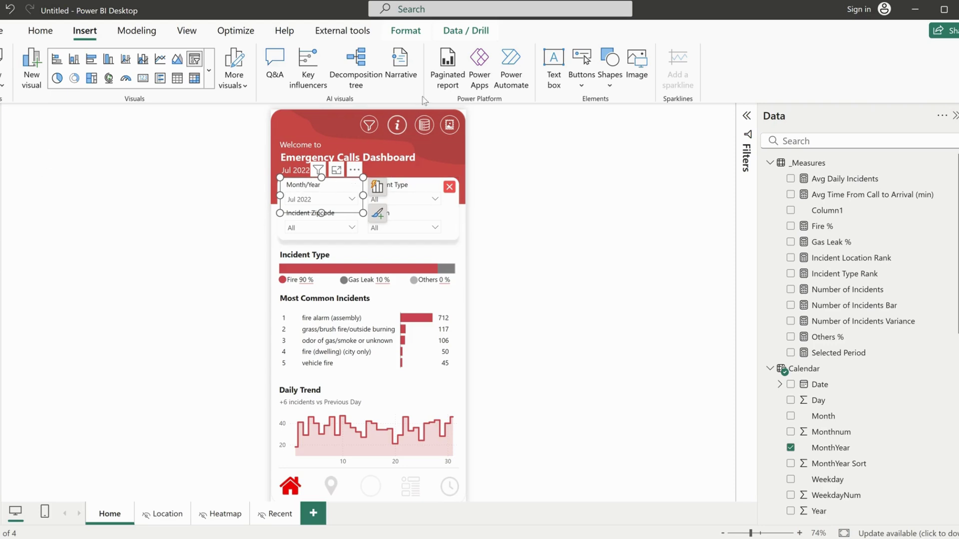
Sync the Month/Year slicer with the Location, Heatmap and Recent pages.
{"action": "left_click", "coordinate": [184, 36]}
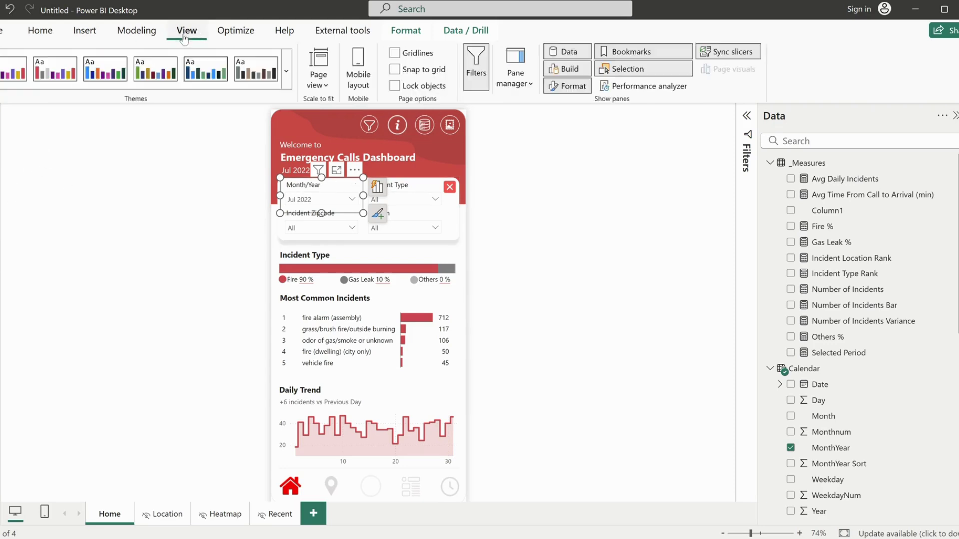
{"action": "left_click", "coordinate": [727, 53]}
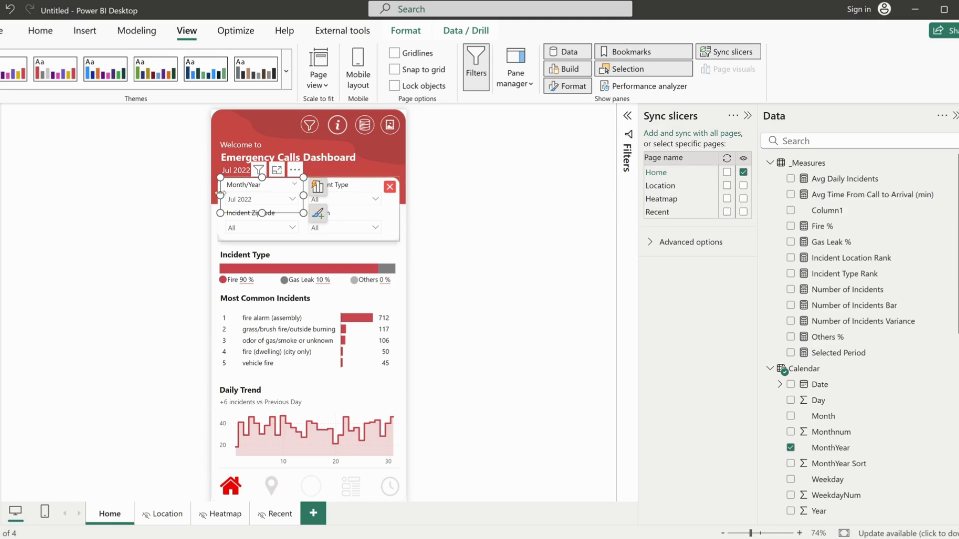
{"action": "left_click", "coordinate": [727, 186]}
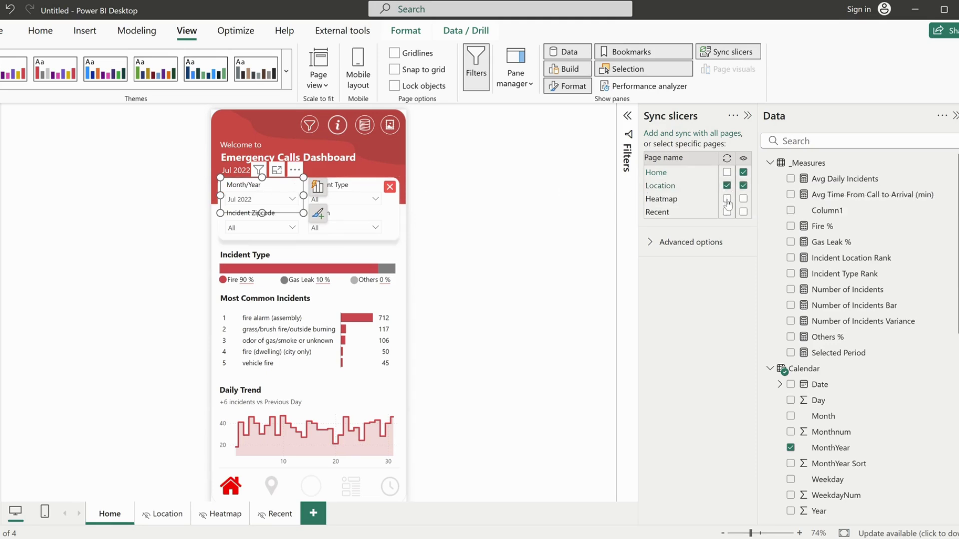
{"action": "left_click", "coordinate": [727, 199]}
{"action": "left_click", "coordinate": [727, 212]}
Hide the synced Month/Year slicer on the Location, Heatmap and Recent pages while keeping it synced there.
{"action": "left_click", "coordinate": [165, 514]}
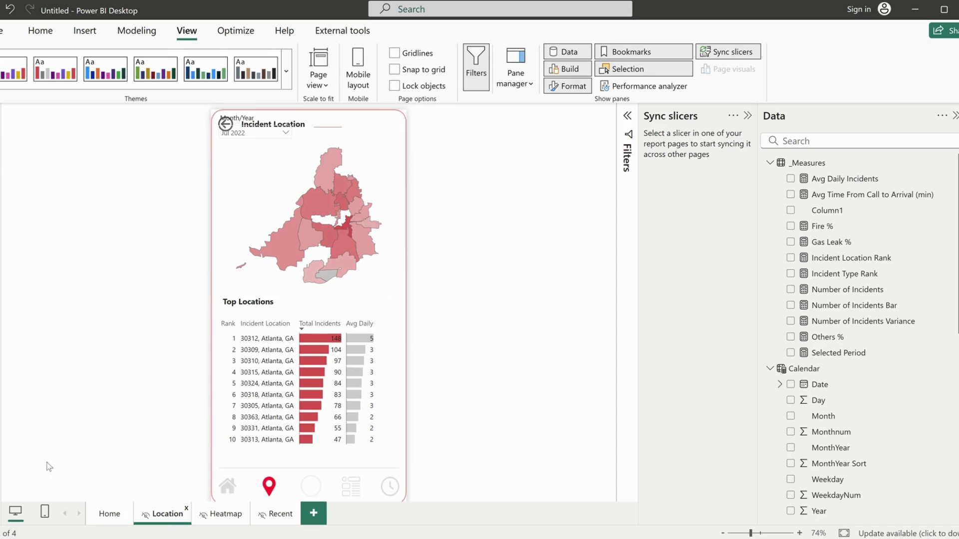
{"action": "left_click", "coordinate": [113, 520]}
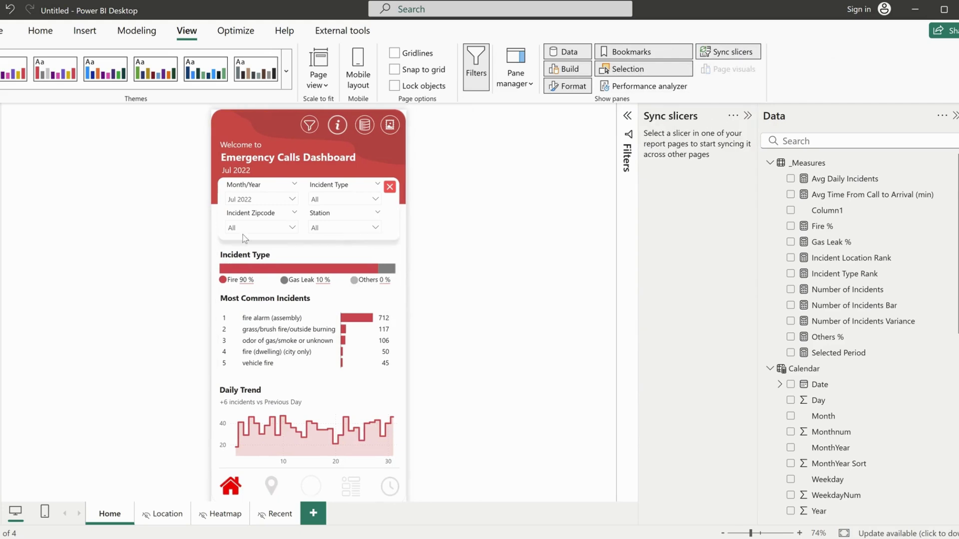
{"action": "left_click", "coordinate": [281, 190]}
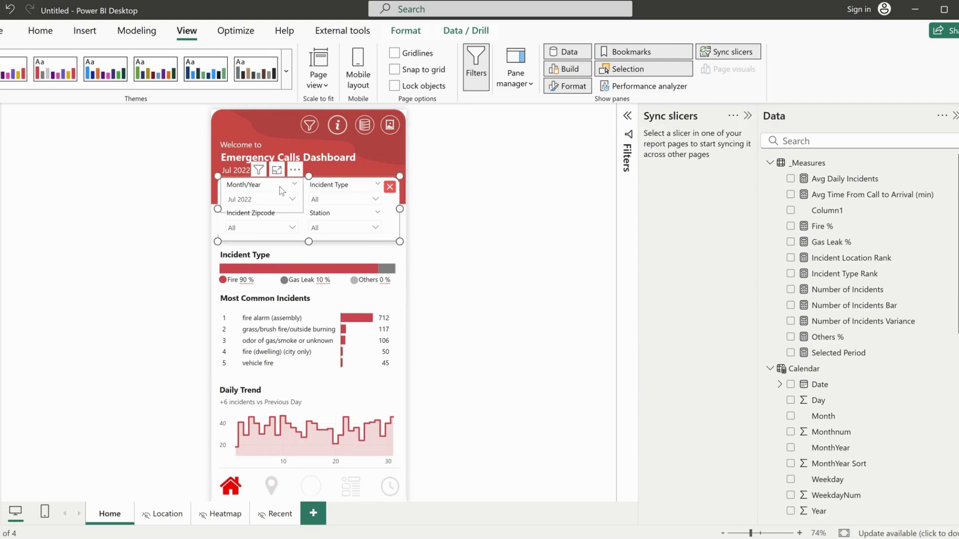
{"action": "left_click", "coordinate": [281, 190]}
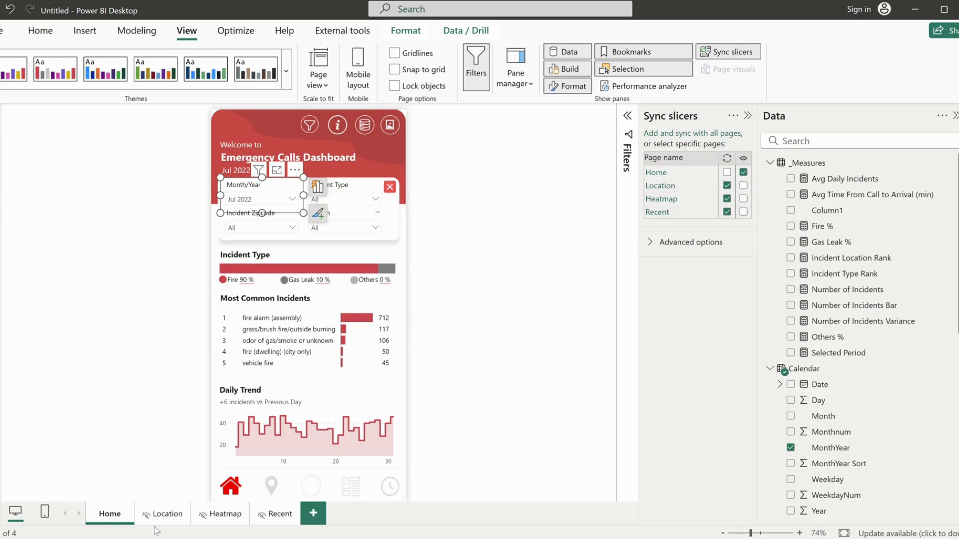
Set the font colour of the period text beside the Location page's Incident Location title to dark grey.
{"action": "left_click", "coordinate": [165, 515]}
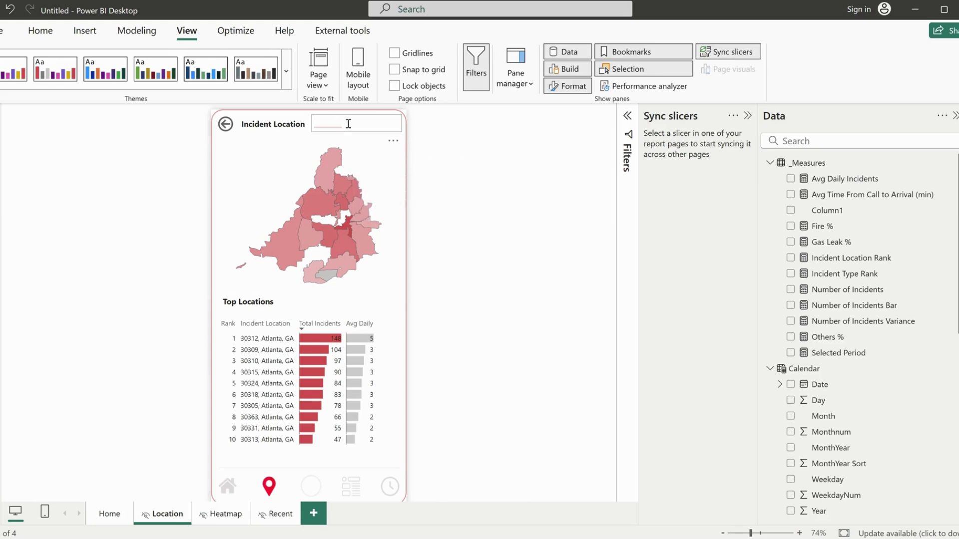
{"action": "left_click", "coordinate": [348, 124]}
{"action": "key", "text": "ctrl+a"}
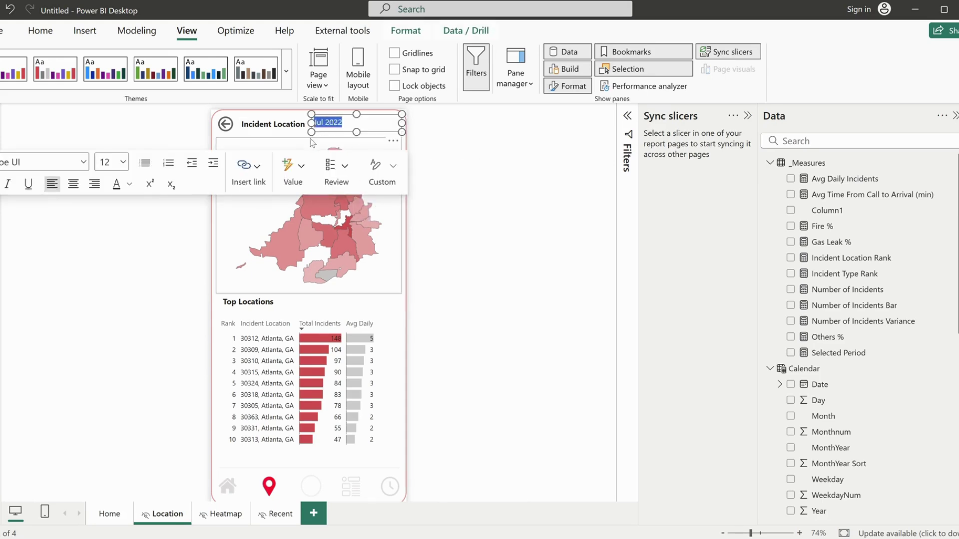
{"action": "left_click", "coordinate": [129, 184]}
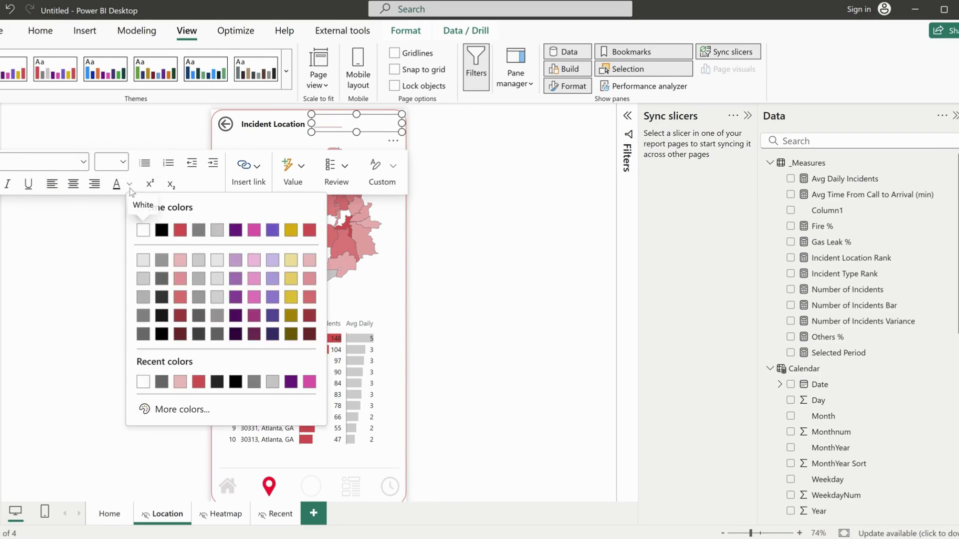
{"action": "left_click", "coordinate": [144, 334]}
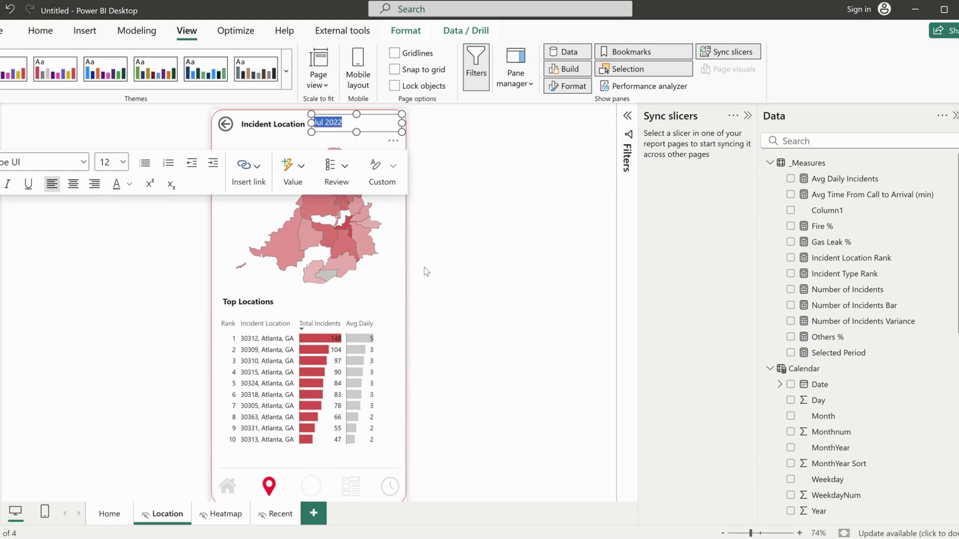
{"action": "left_click", "coordinate": [339, 155]}
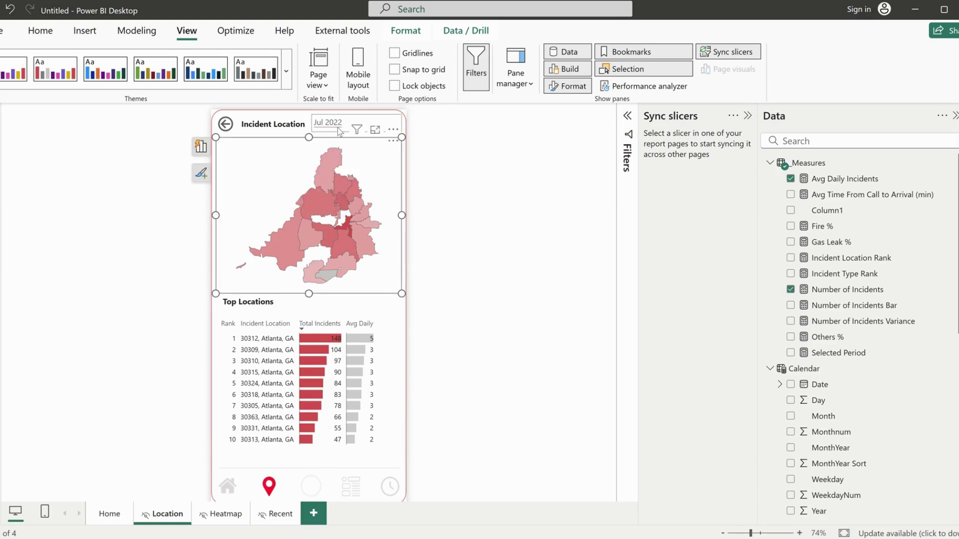
Close the filter slicer panel on the Home page.
{"action": "left_click", "coordinate": [109, 519]}
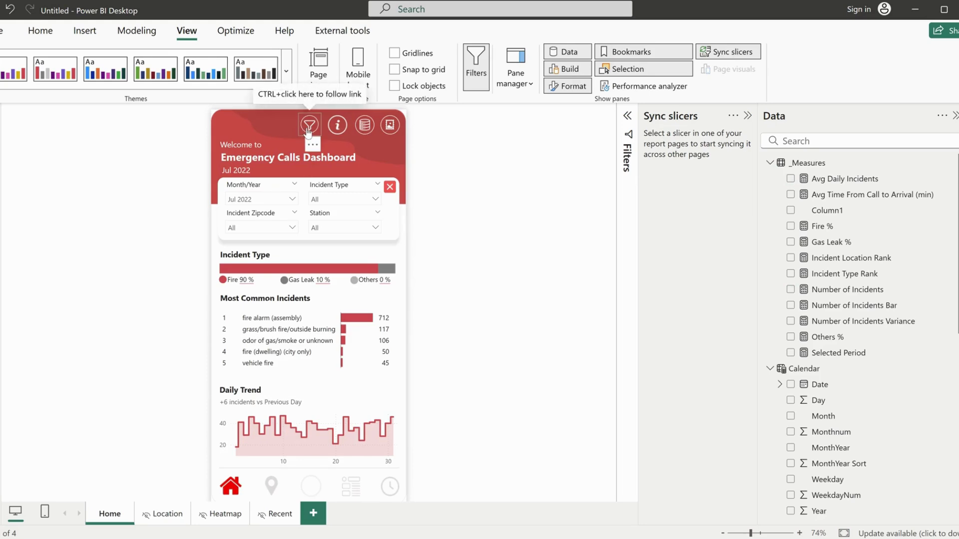
{"action": "left_click", "coordinate": [390, 186], "text": "ctrl"}
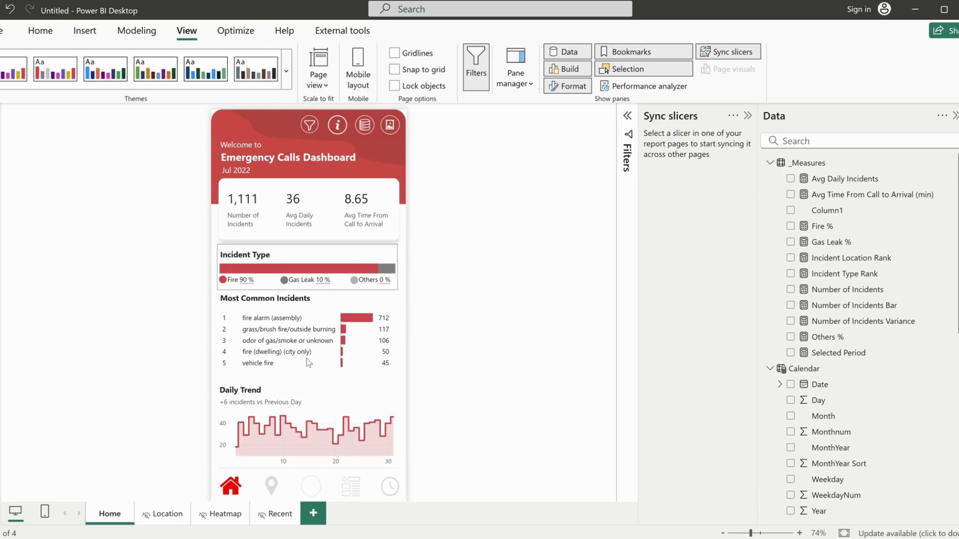
Widen the Total Incidents column of the Location page's Top Locations table and pull the table's left edge slightly inward.
{"action": "left_click", "coordinate": [167, 518]}
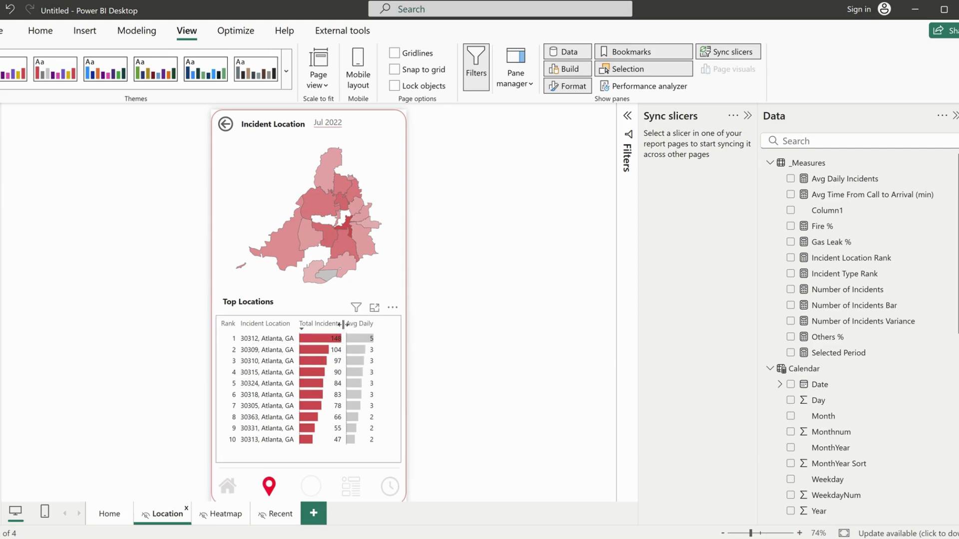
{"action": "left_click_drag", "start_coordinate": [343, 325], "coordinate": [357, 324]}
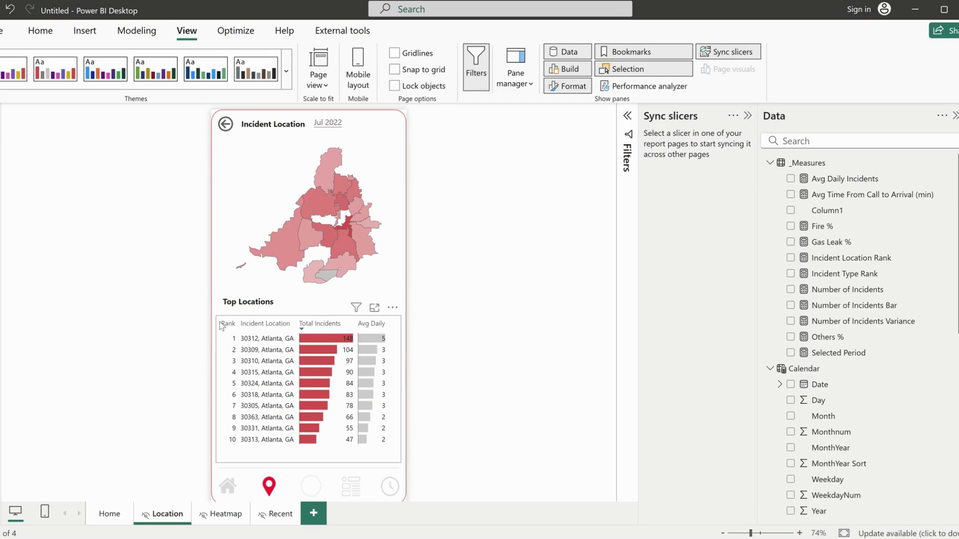
{"action": "left_click", "coordinate": [218, 382]}
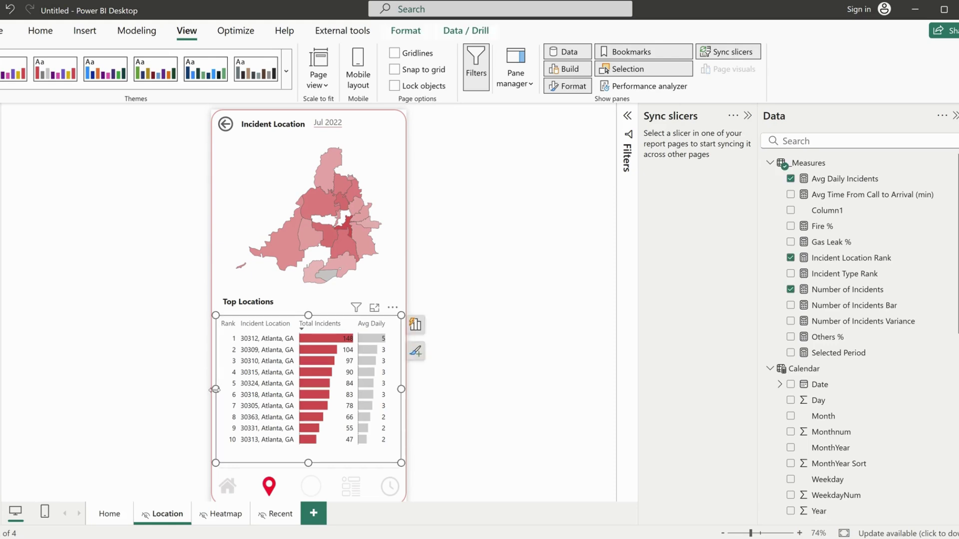
{"action": "left_click_drag", "start_coordinate": [216, 389], "coordinate": [220, 395]}
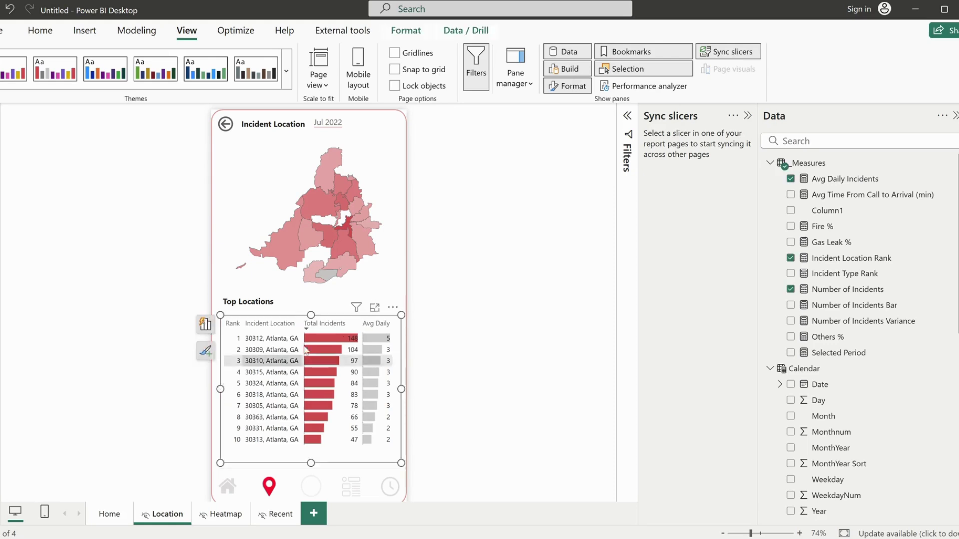
Nudge the Top Locations table slightly to the left to centre it within the page frame.
{"action": "key", "text": "Left"}
{"action": "key", "text": "Left"}
{"action": "key", "text": "Left"}
{"action": "key", "text": "Left"}
{"action": "key", "text": "Left"}
{"action": "key", "text": "Left"}
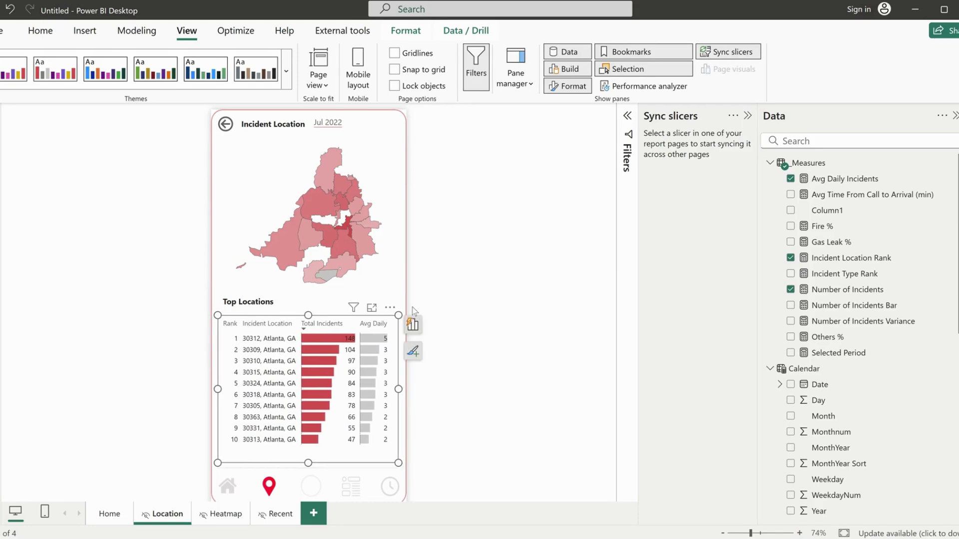
{"action": "key", "text": "Right"}
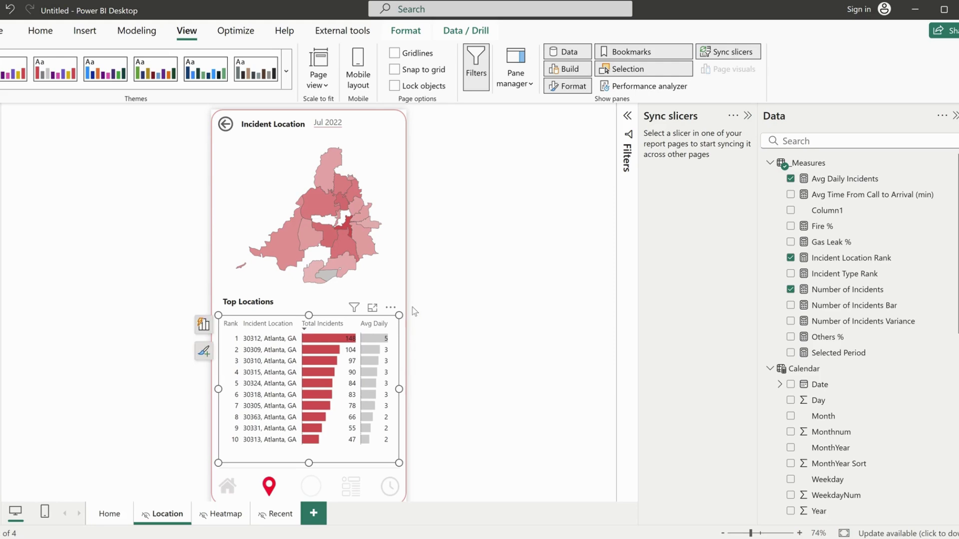
{"action": "left_click", "coordinate": [404, 233]}
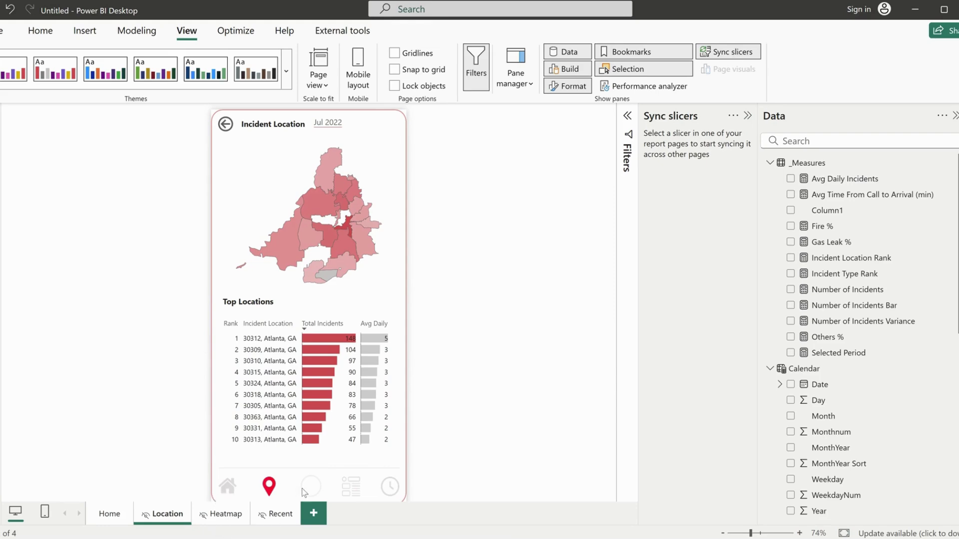
Copy the location, heatmap and recent navigation buttons from the Home page onto the Location page.
{"action": "left_click", "coordinate": [111, 517]}
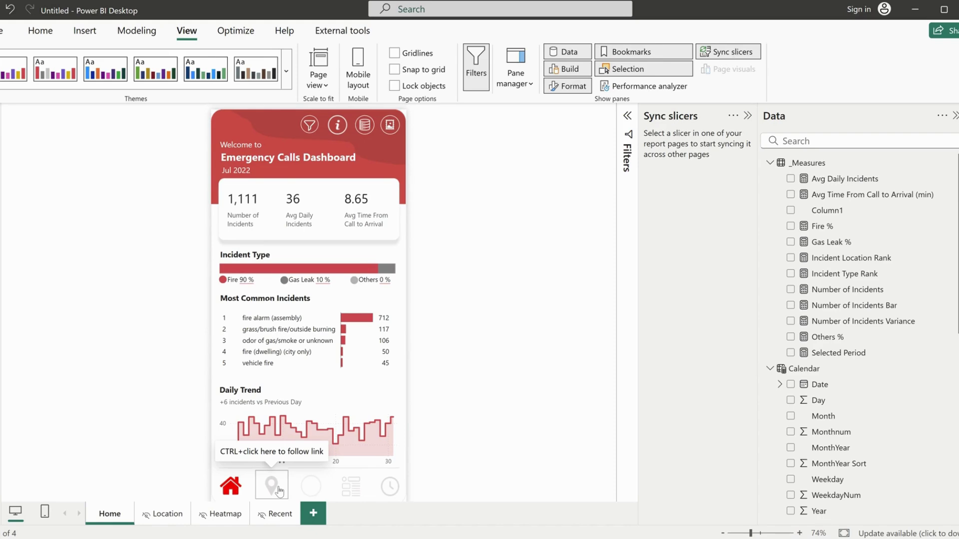
{"action": "left_click", "coordinate": [279, 492]}
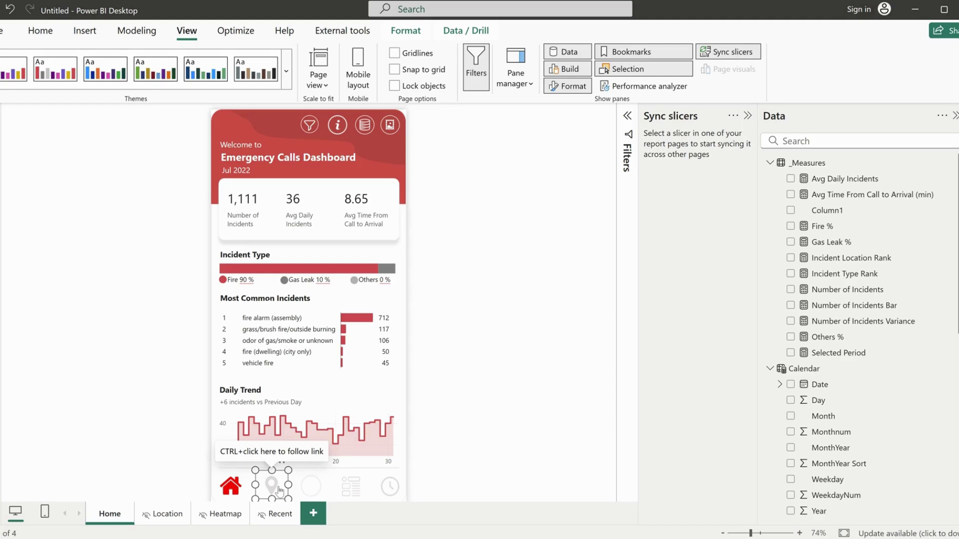
{"action": "left_click", "coordinate": [350, 485], "text": "ctrl"}
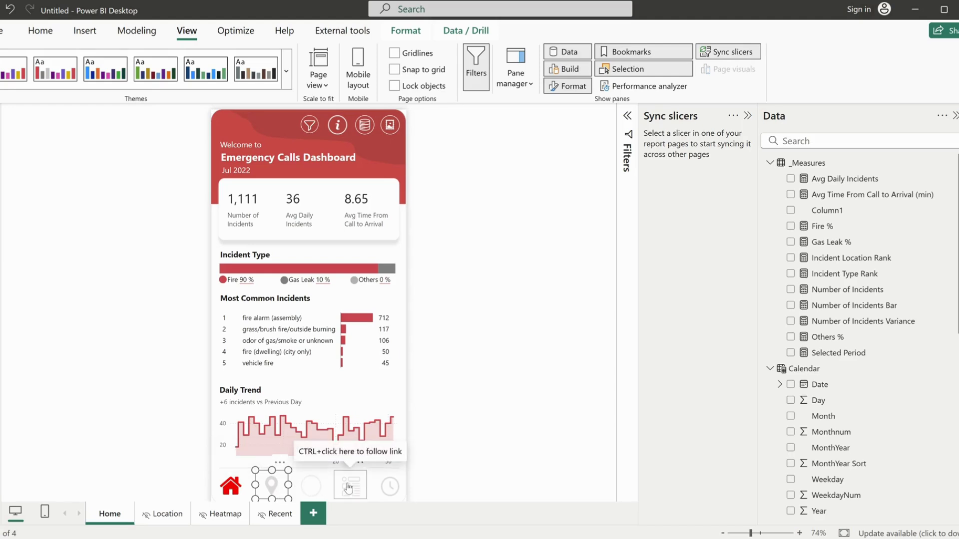
{"action": "left_click", "coordinate": [387, 487], "text": "ctrl"}
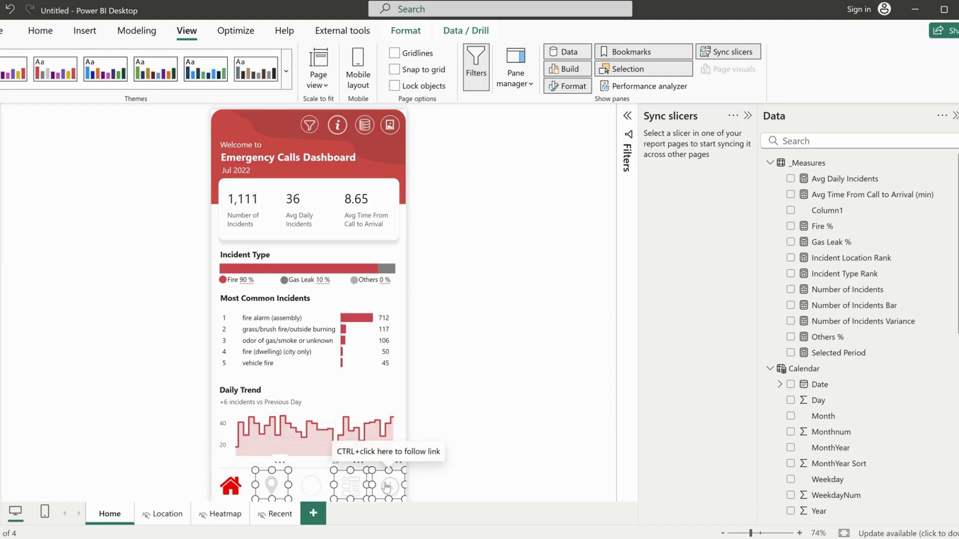
{"action": "left_click", "coordinate": [165, 514]}
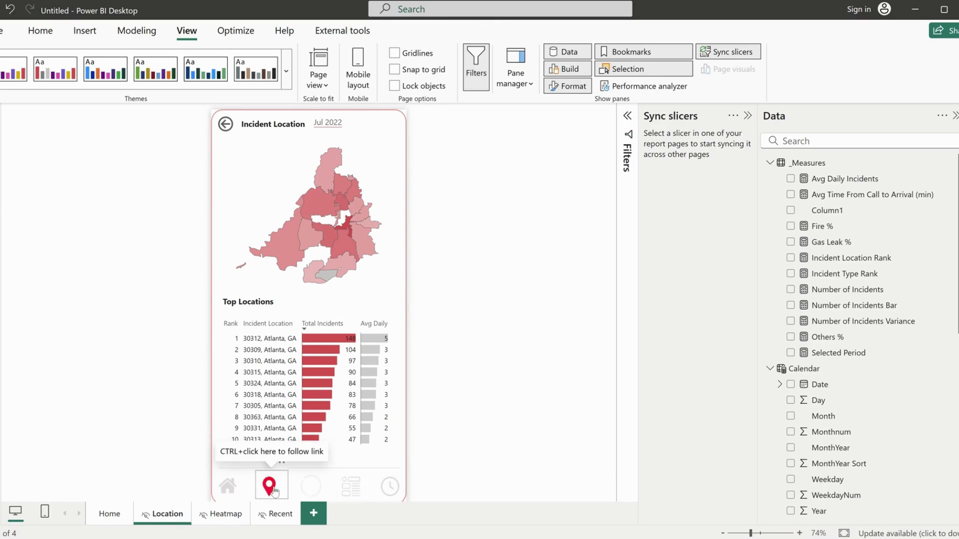
Set the Location page's home button to navigate to the Home page, and test the links between the two pages.
{"action": "left_click", "coordinate": [235, 493]}
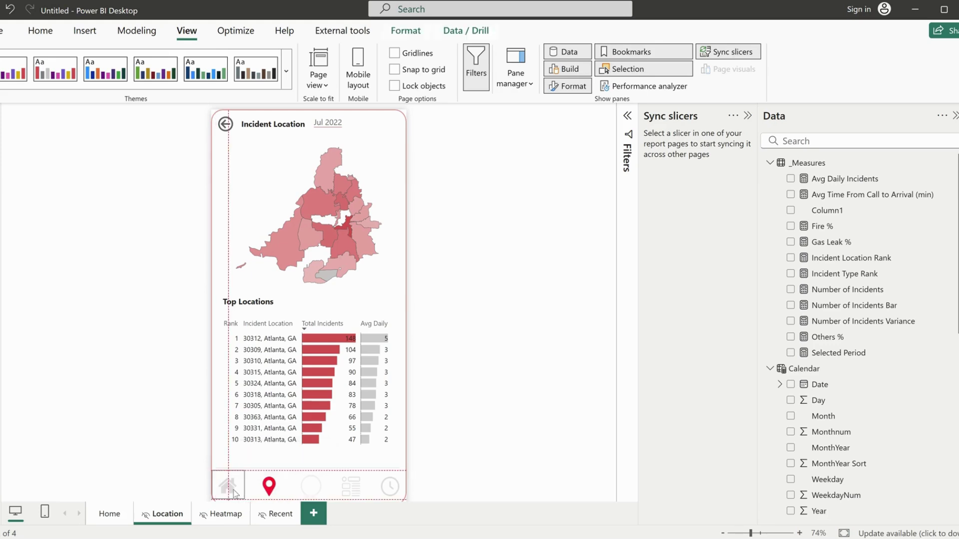
{"action": "left_click_drag", "start_coordinate": [232, 493], "coordinate": [235, 493]}
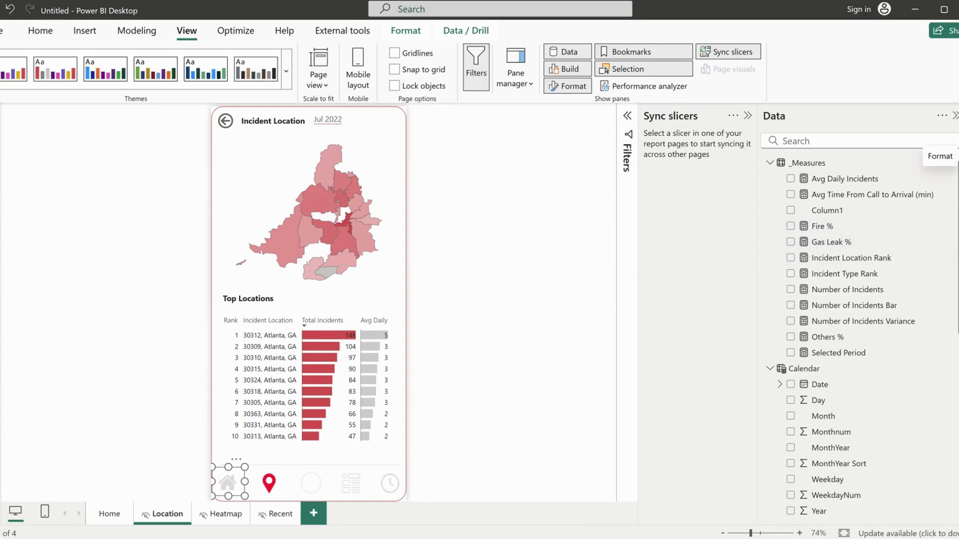
{"action": "left_click", "coordinate": [955, 150]}
{"action": "left_click", "coordinate": [627, 115]}
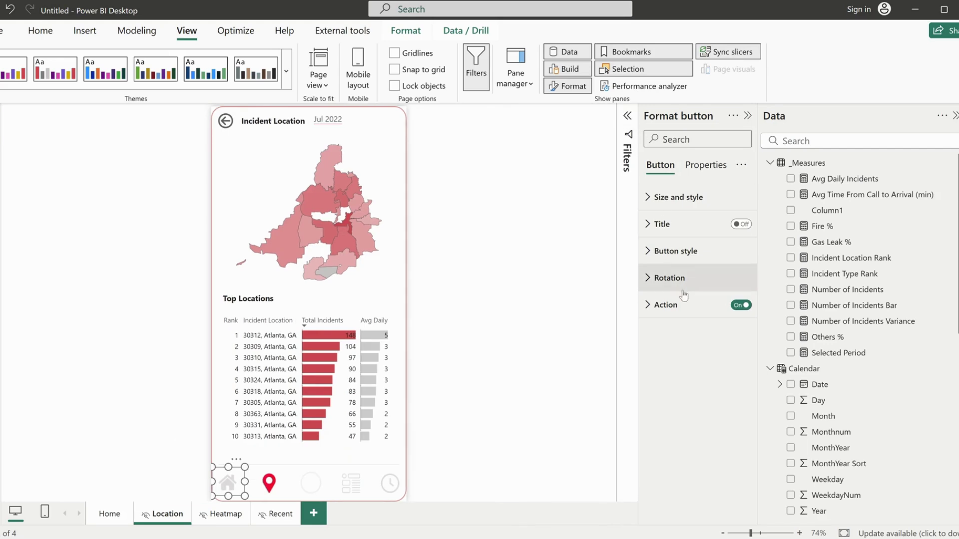
{"action": "left_click", "coordinate": [669, 304]}
{"action": "left_click", "coordinate": [693, 439]}
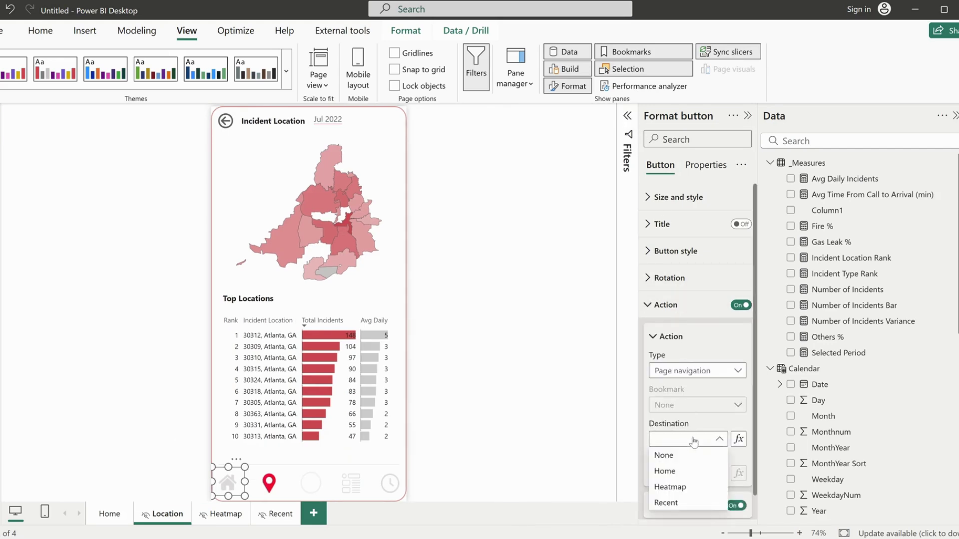
{"action": "left_click", "coordinate": [682, 473]}
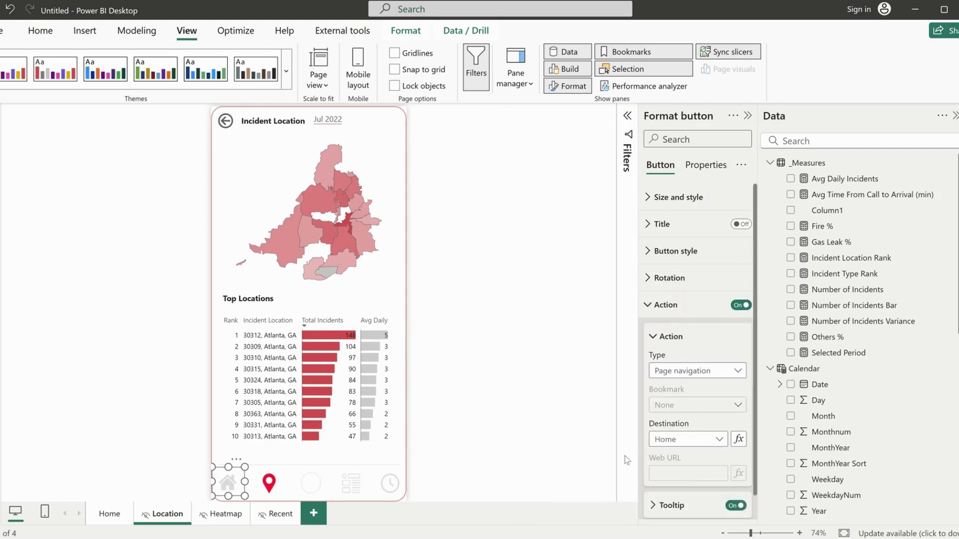
{"action": "left_click", "coordinate": [233, 485], "text": "ctrl"}
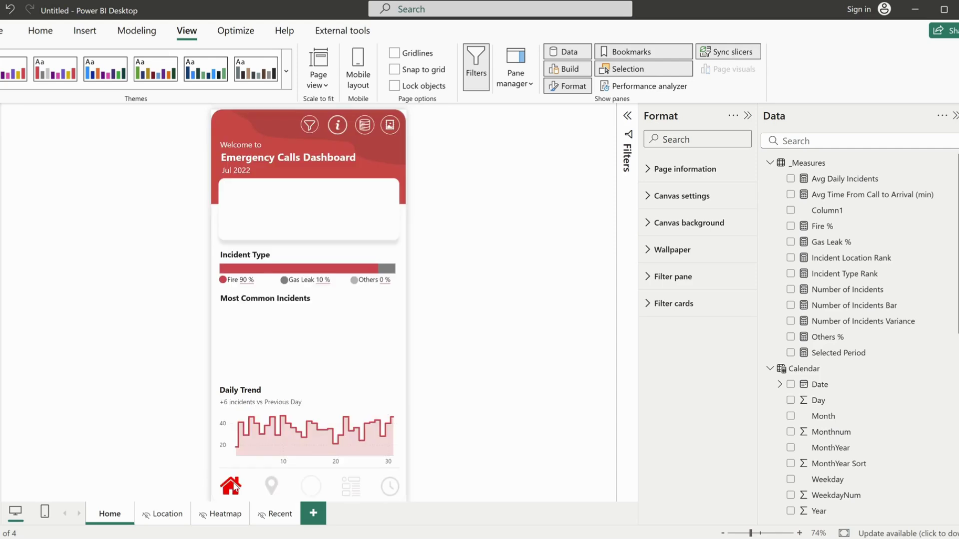
{"action": "left_click", "coordinate": [271, 492], "text": "ctrl"}
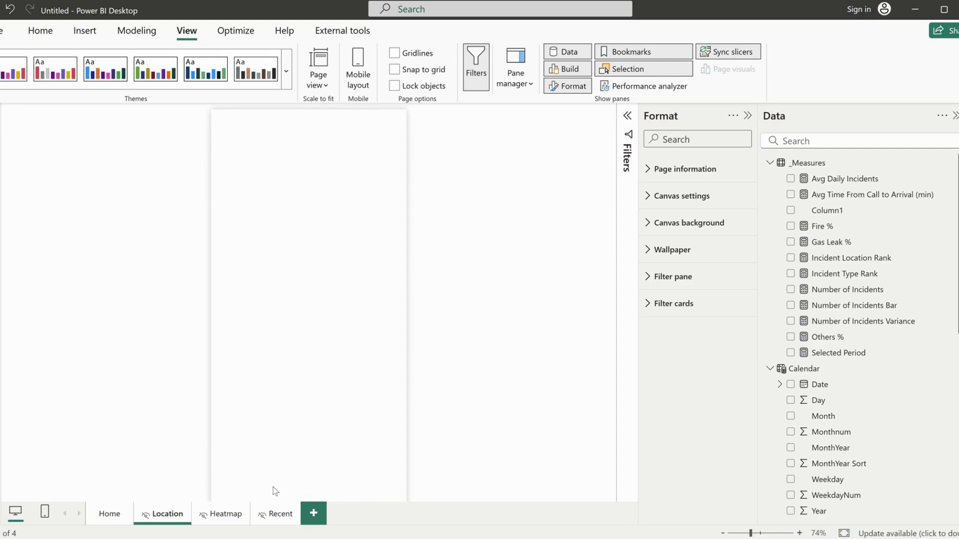
Paste the navigation buttons onto the Heatmap page and set its home button's destination to Home.
{"action": "left_click", "coordinate": [232, 515]}
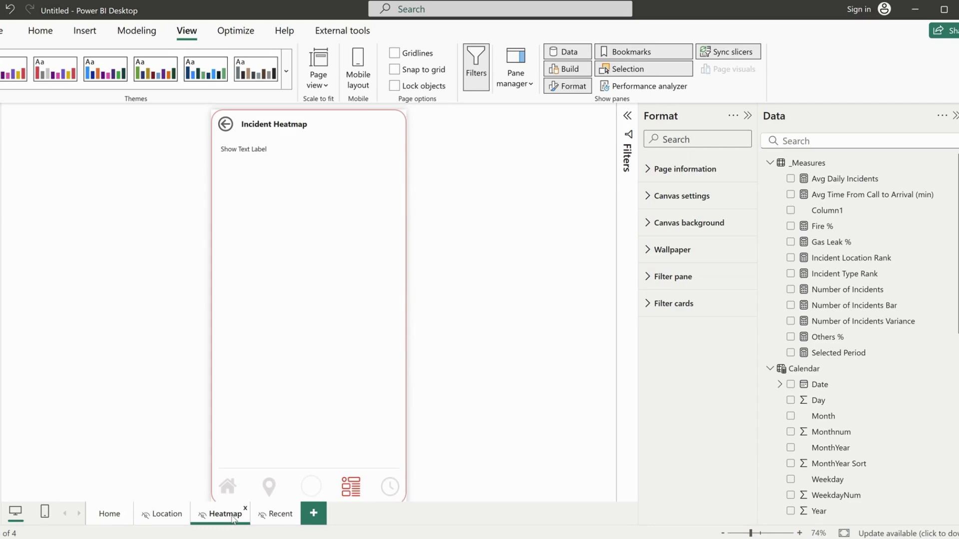
{"action": "left_click", "coordinate": [351, 487]}
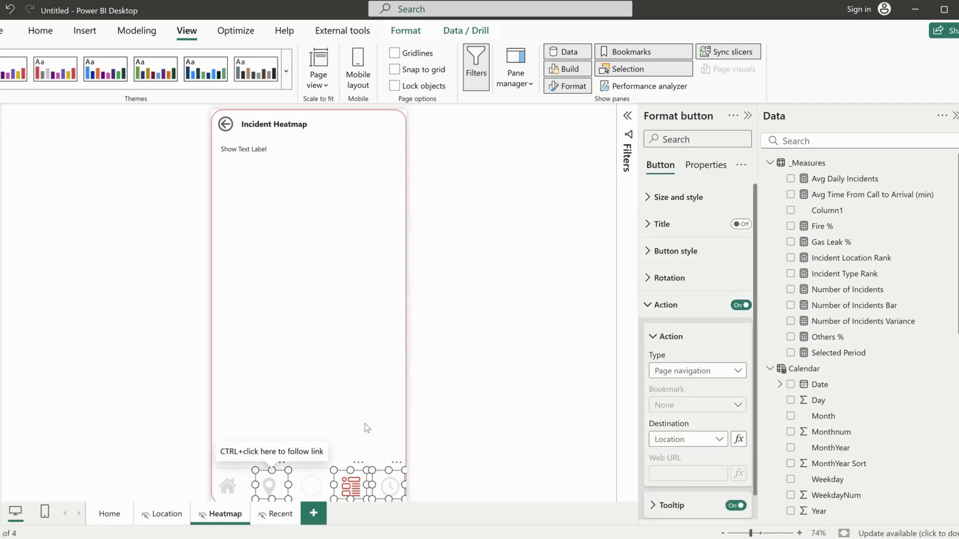
{"action": "left_click", "coordinate": [353, 492], "text": "ctrl"}
{"action": "left_click", "coordinate": [231, 490]}
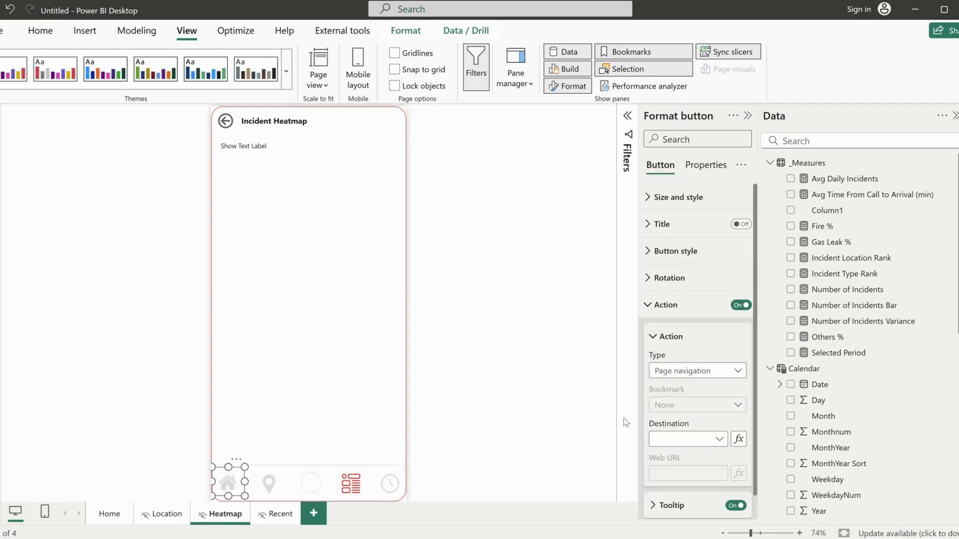
{"action": "left_click", "coordinate": [679, 439]}
{"action": "left_click", "coordinate": [664, 471]}
Paste the navigation buttons onto the Recent page and set its home button's destination to Home.
{"action": "left_click", "coordinate": [280, 514]}
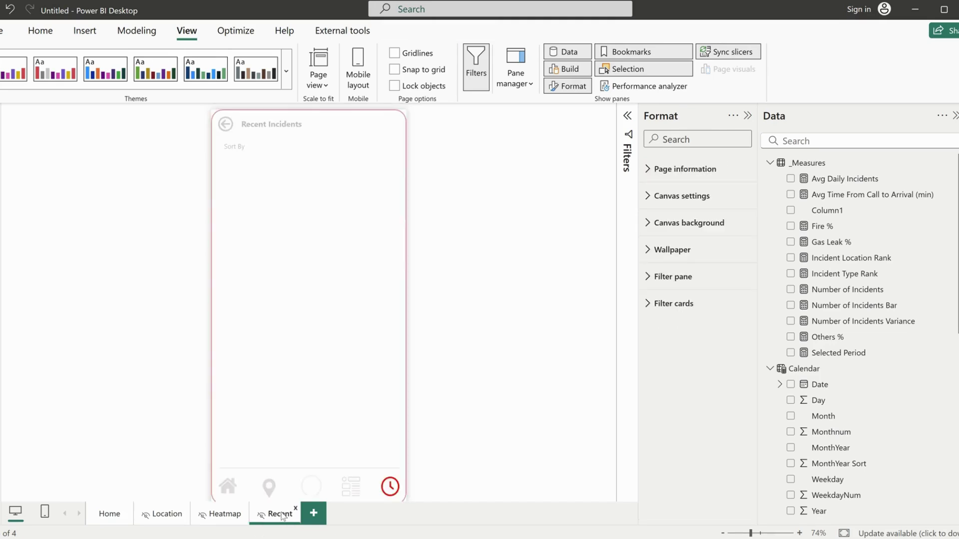
{"action": "left_click", "coordinate": [389, 486]}
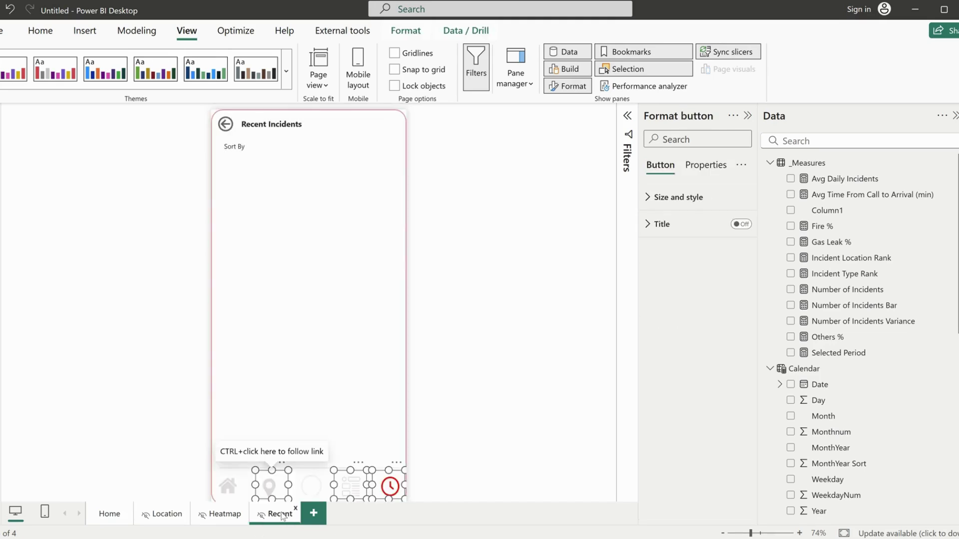
{"action": "left_click", "coordinate": [391, 430]}
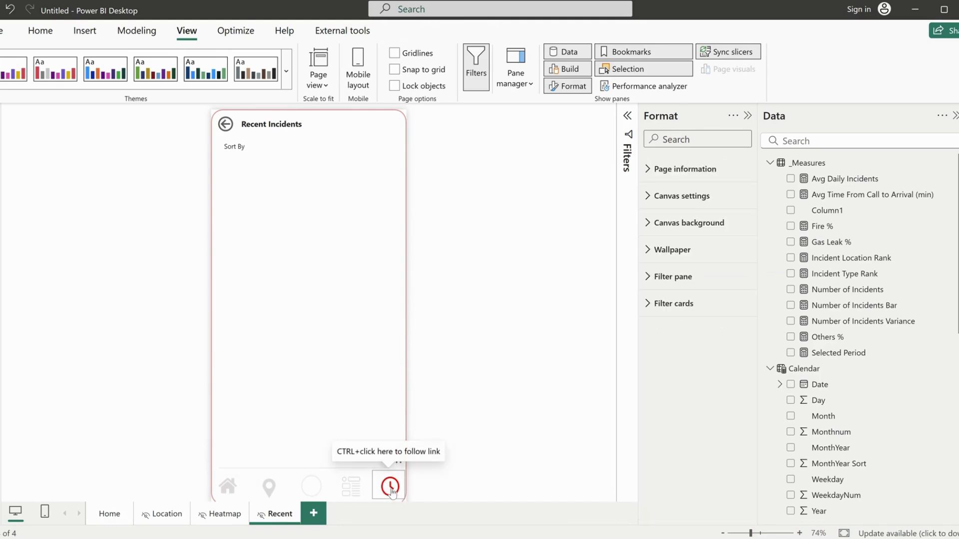
{"action": "left_click", "coordinate": [231, 494]}
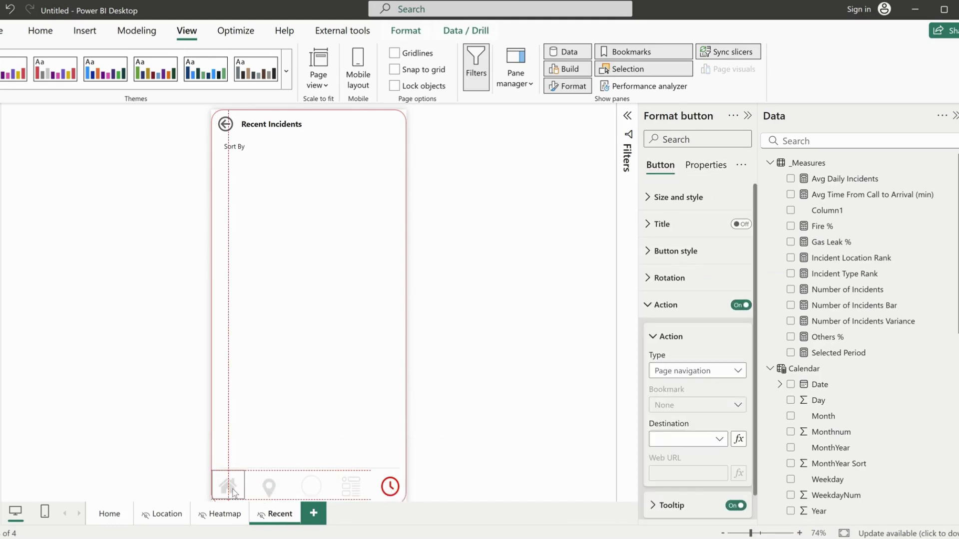
{"action": "left_click", "coordinate": [677, 445]}
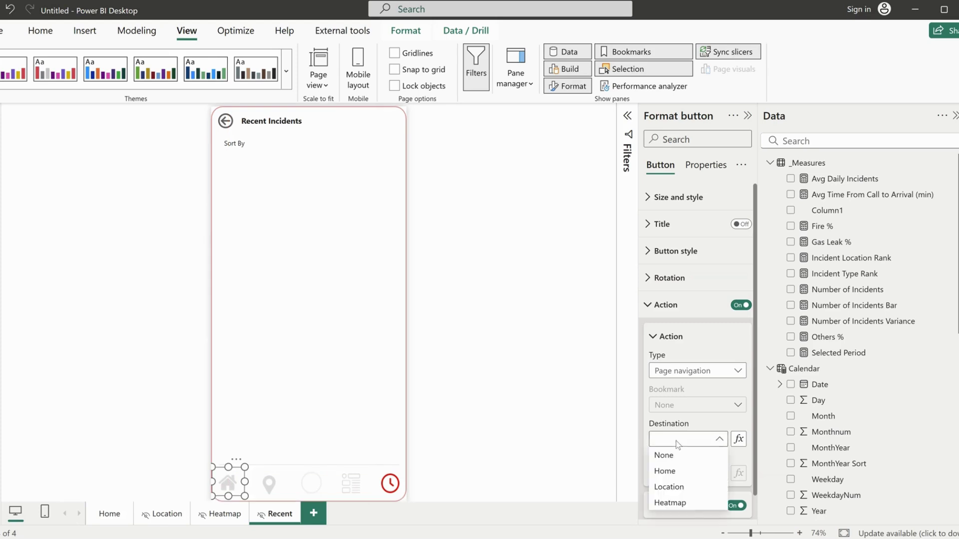
{"action": "left_click", "coordinate": [669, 471]}
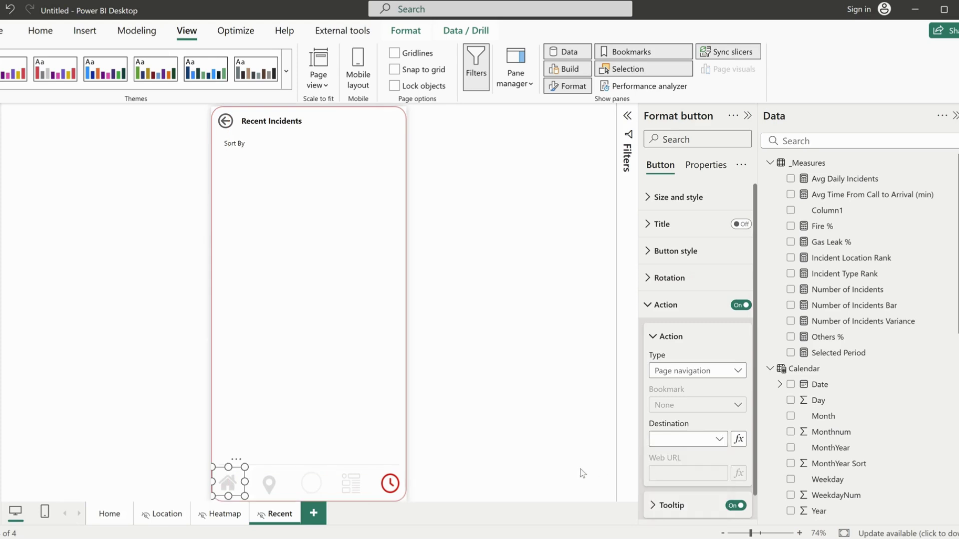
Examine the Heatmap page in the Emergency_Calls_Dashboard report with Show Text Label set to Yes and No, and return to the untitled report.
{"action": "left_click", "coordinate": [164, 516]}
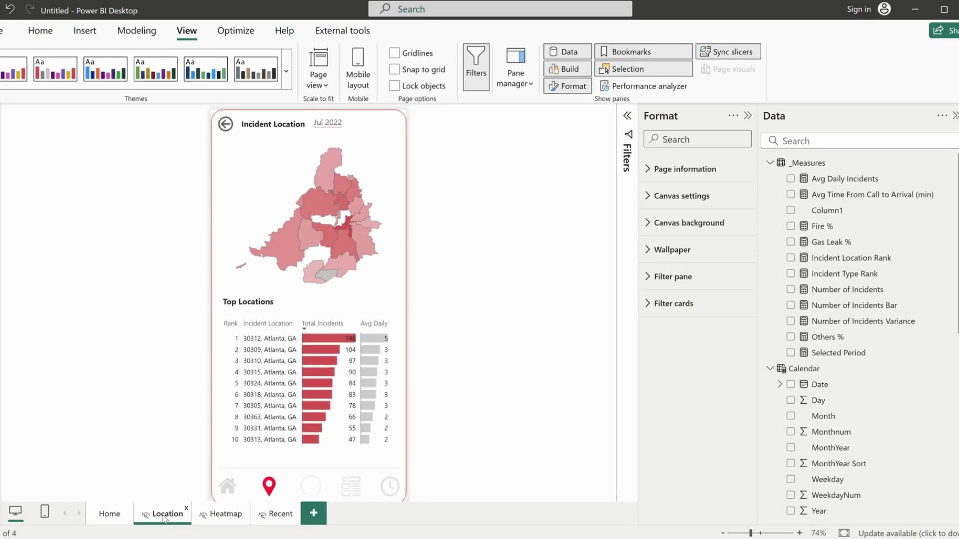
{"action": "left_click", "coordinate": [228, 517]}
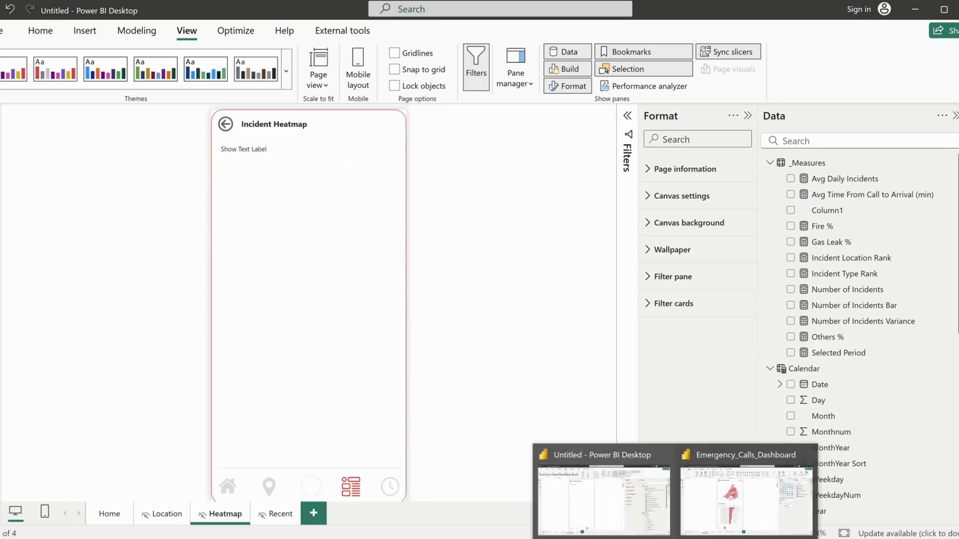
{"action": "left_click", "coordinate": [704, 507]}
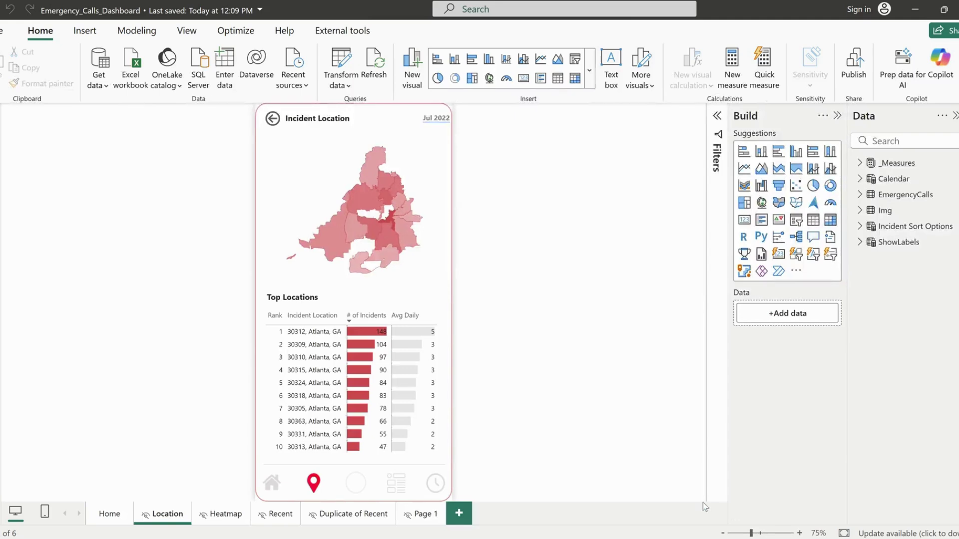
{"action": "left_click", "coordinate": [226, 514]}
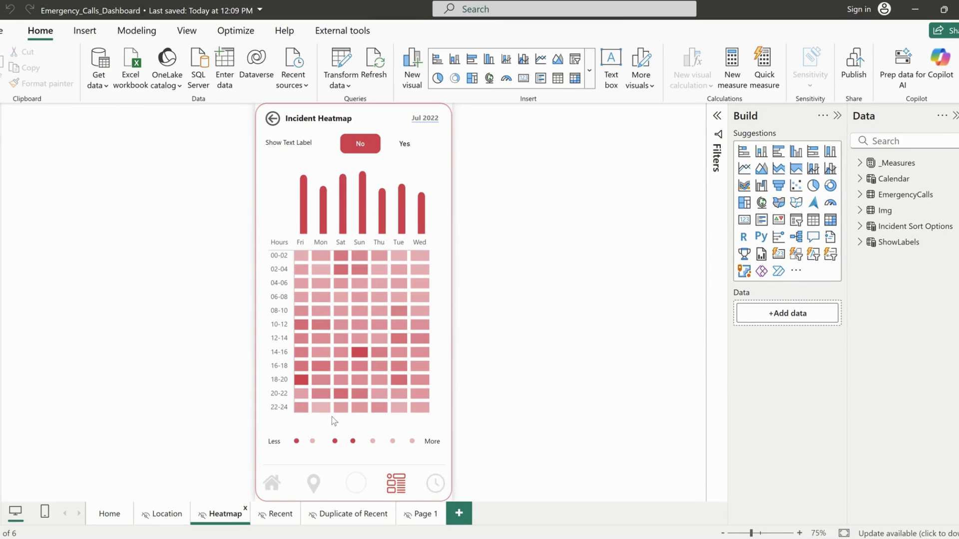
{"action": "left_click", "coordinate": [402, 146]}
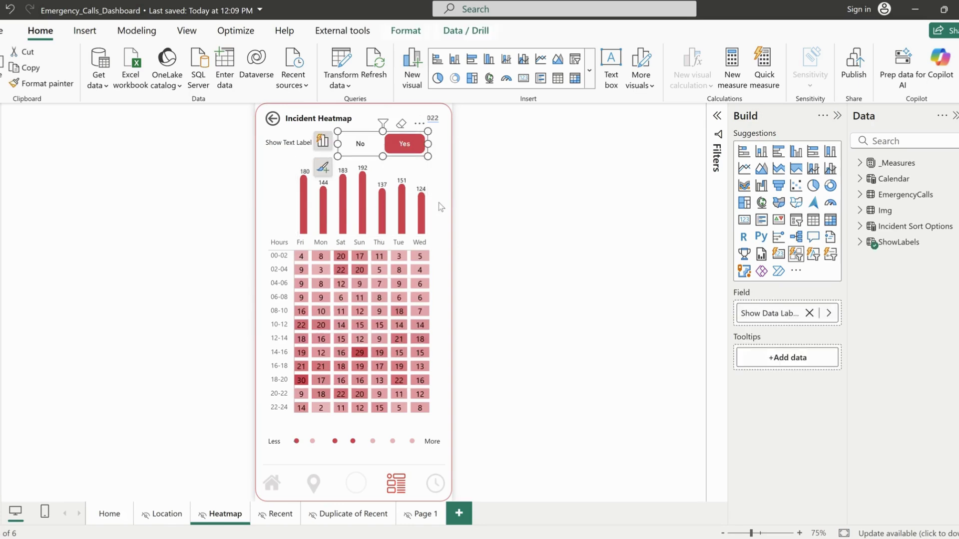
{"action": "left_click", "coordinate": [357, 145]}
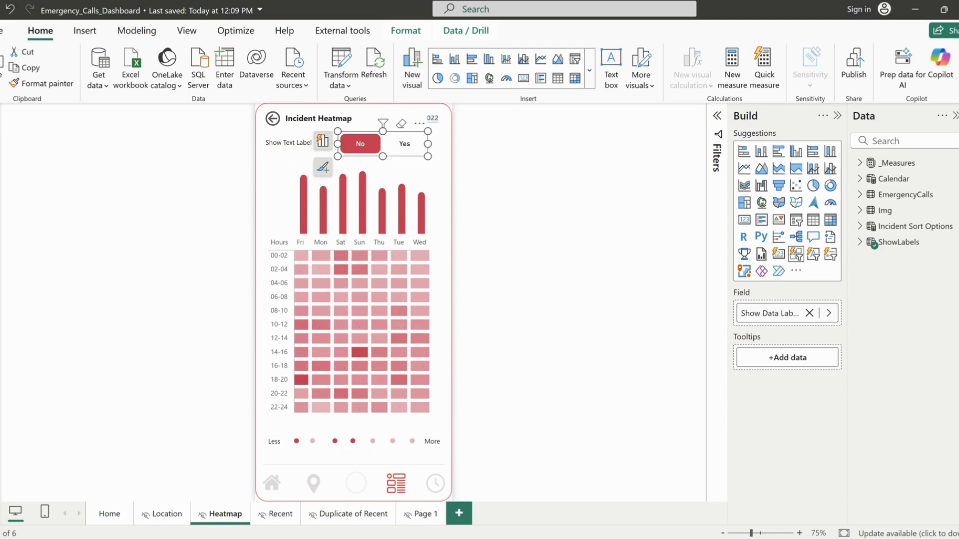
{"action": "left_click", "coordinate": [913, 15]}
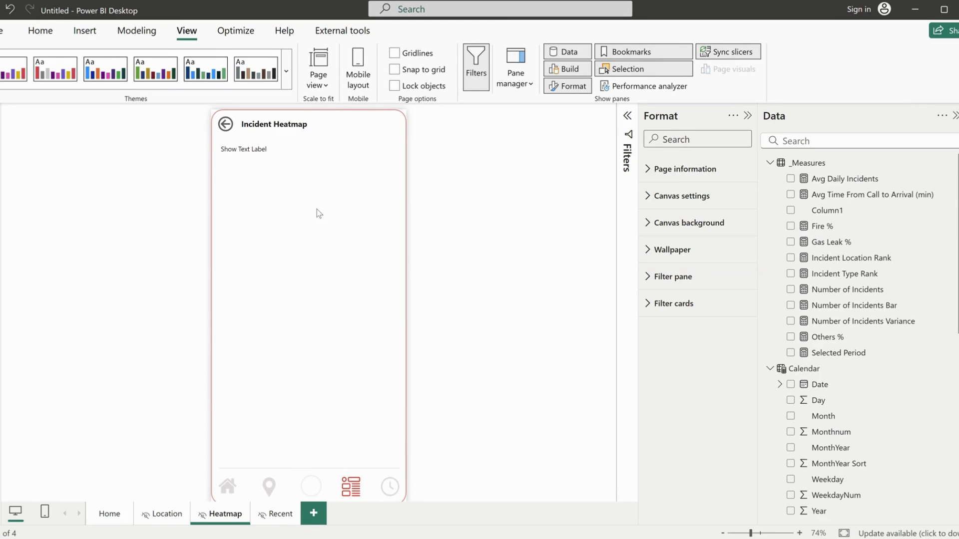
Insert an empty matrix visual on the Heatmap page and size it to fill the lower part above the navigation bar.
{"action": "left_click", "coordinate": [40, 30]}
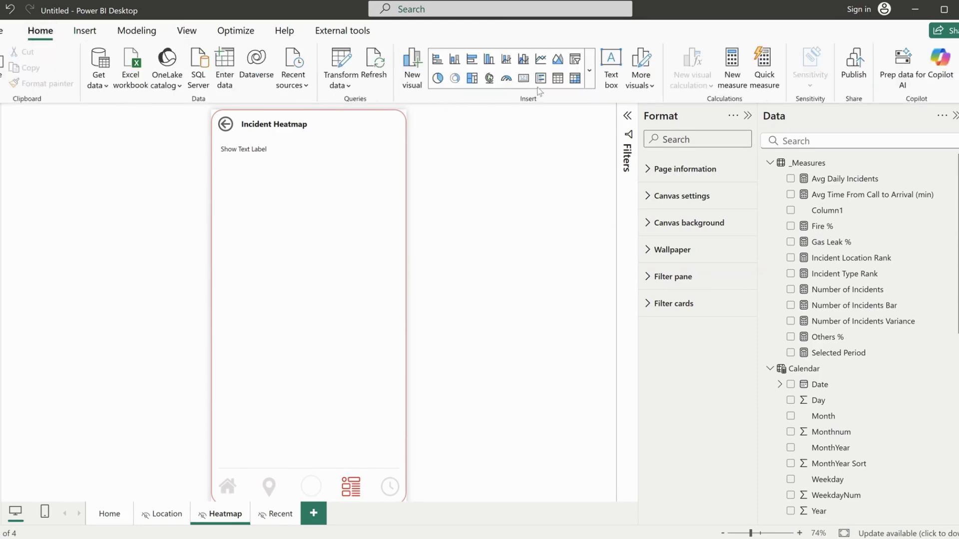
{"action": "left_click", "coordinate": [591, 86]}
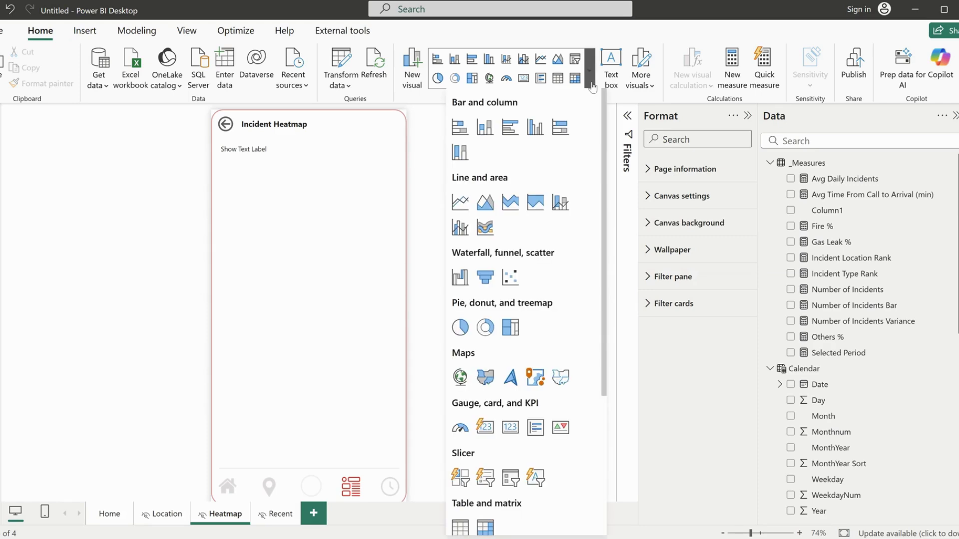
{"action": "left_click", "coordinate": [591, 86]}
{"action": "left_click", "coordinate": [575, 80]}
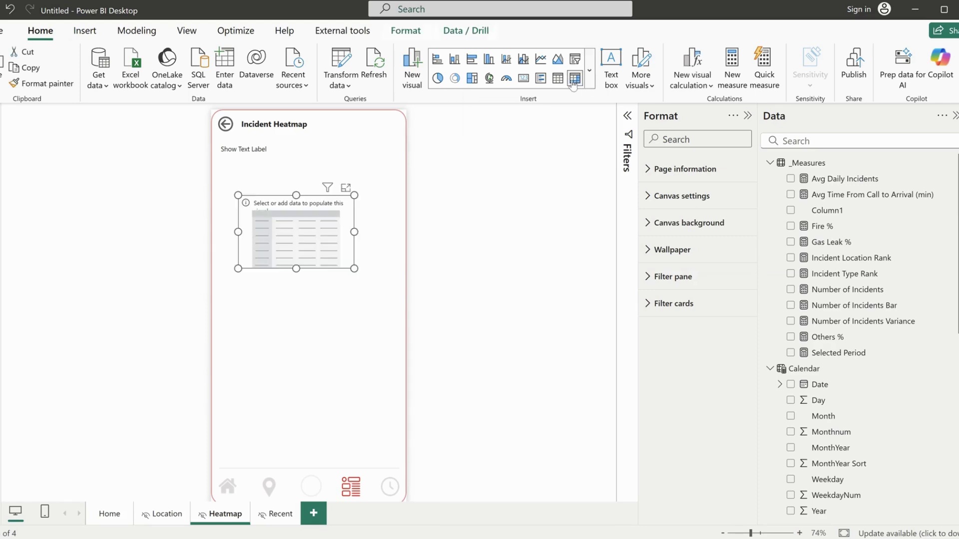
{"action": "left_click_drag", "start_coordinate": [292, 251], "coordinate": [269, 318]}
{"action": "left_click_drag", "start_coordinate": [274, 318], "coordinate": [274, 315]}
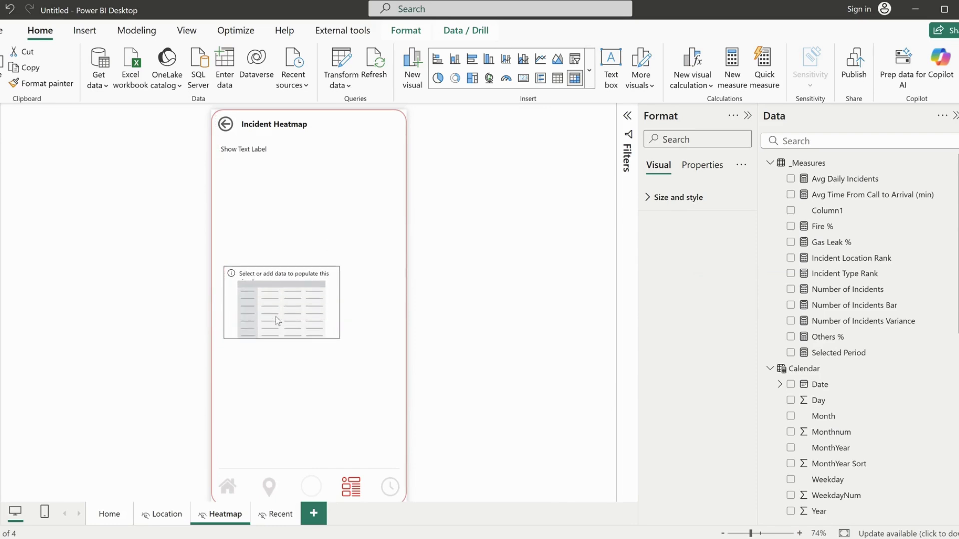
{"action": "left_click_drag", "start_coordinate": [335, 340], "coordinate": [403, 466]}
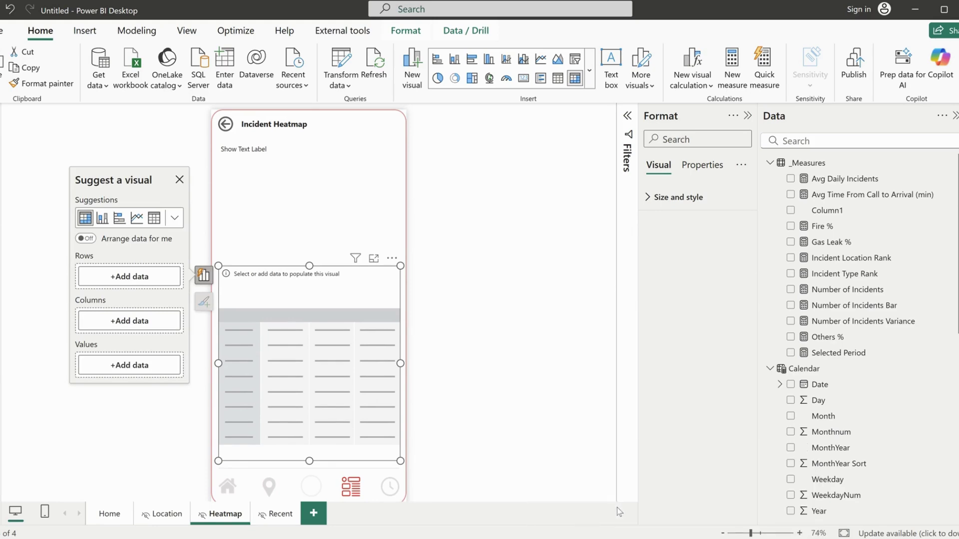
Review the finished heatmap's hour-range rows and weekday columns in the Emergency_Calls_Dashboard report, and return to the untitled report.
{"action": "left_click", "coordinate": [727, 505]}
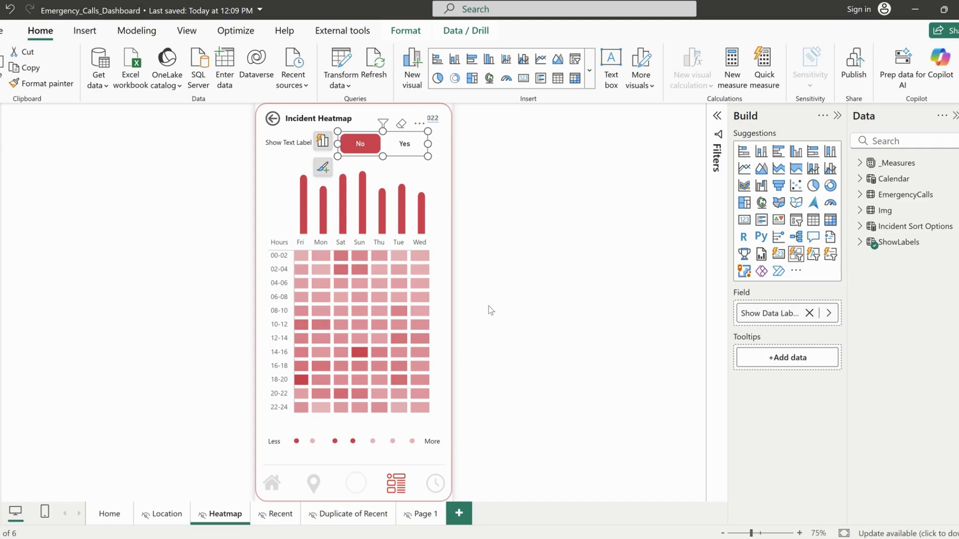
{"action": "left_click", "coordinate": [269, 196]}
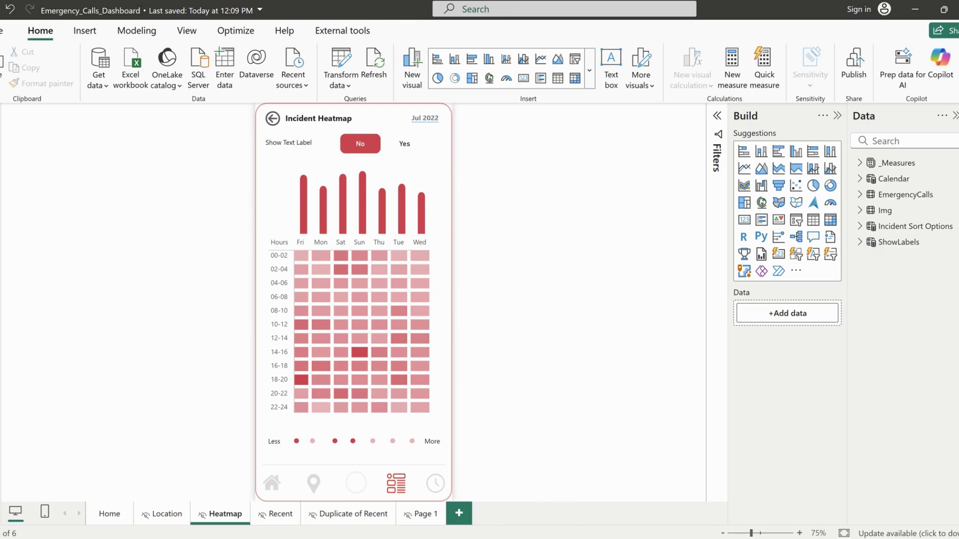
{"action": "left_click", "coordinate": [641, 525]}
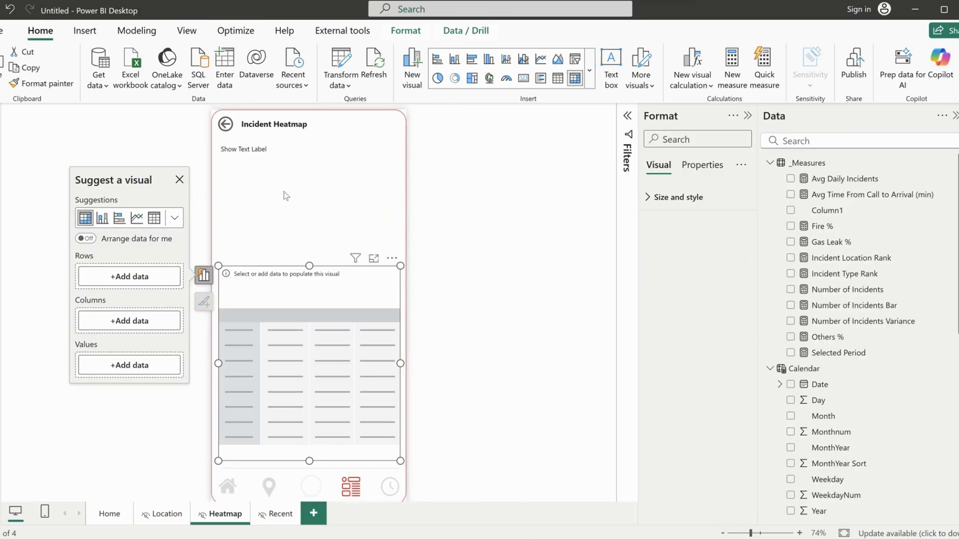
In Power Query, add a column to EmergencyCalls that extracts the hour from Incident Time.
{"action": "left_click", "coordinate": [342, 60]}
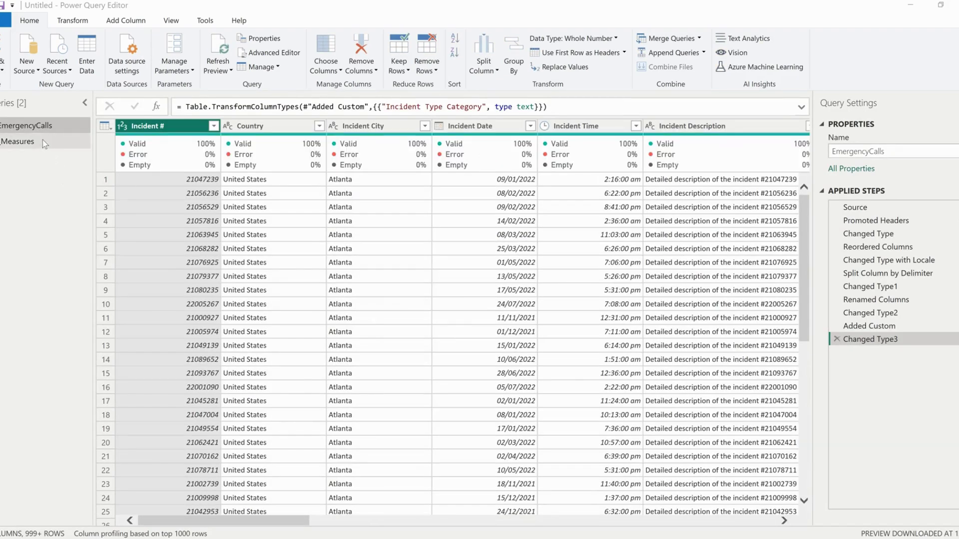
{"action": "left_click", "coordinate": [582, 128]}
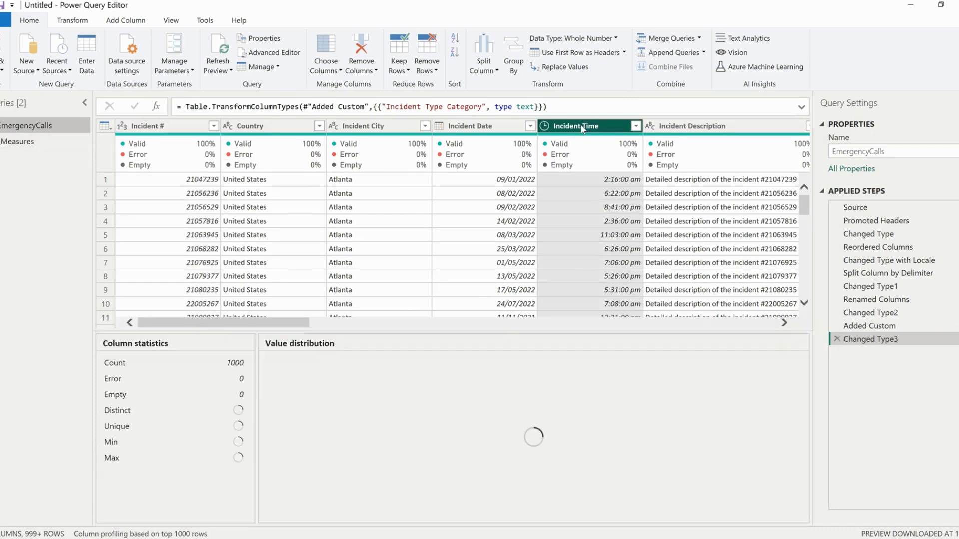
{"action": "left_click", "coordinate": [125, 21]}
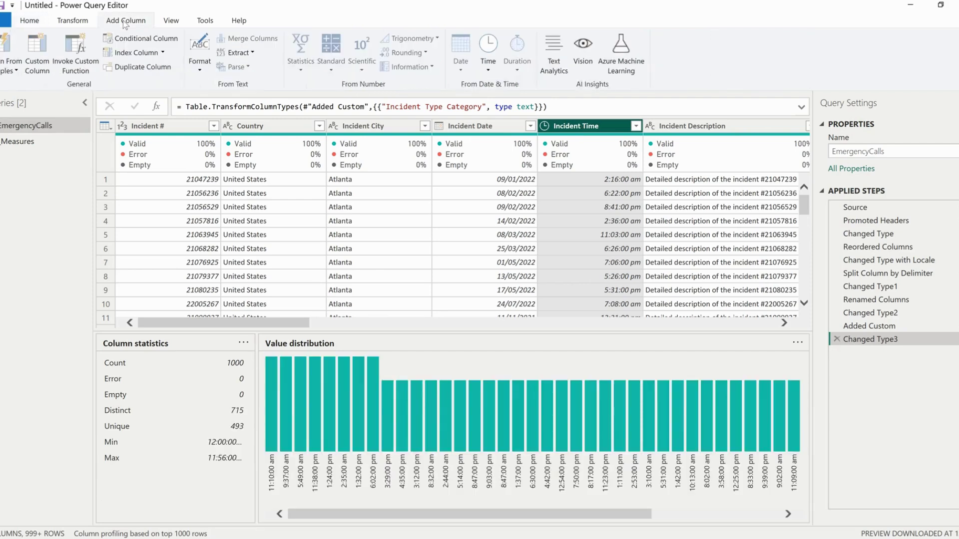
{"action": "left_click", "coordinate": [488, 73]}
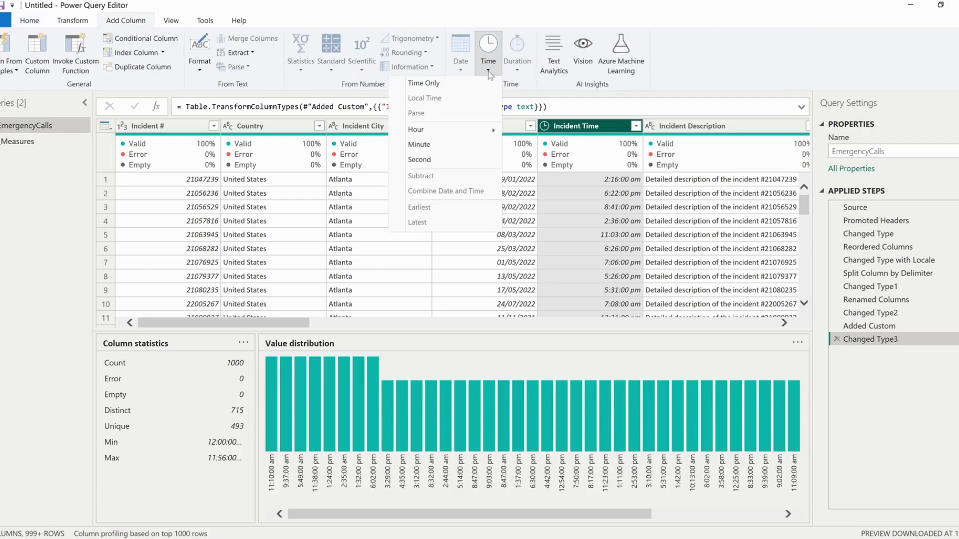
{"action": "mouse_move", "coordinate": [460, 130]}
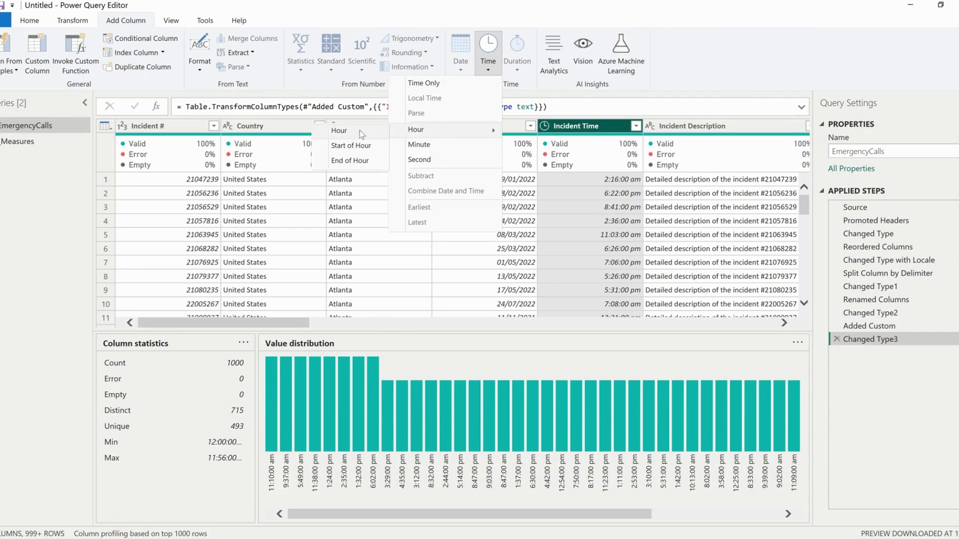
{"action": "left_click", "coordinate": [339, 131]}
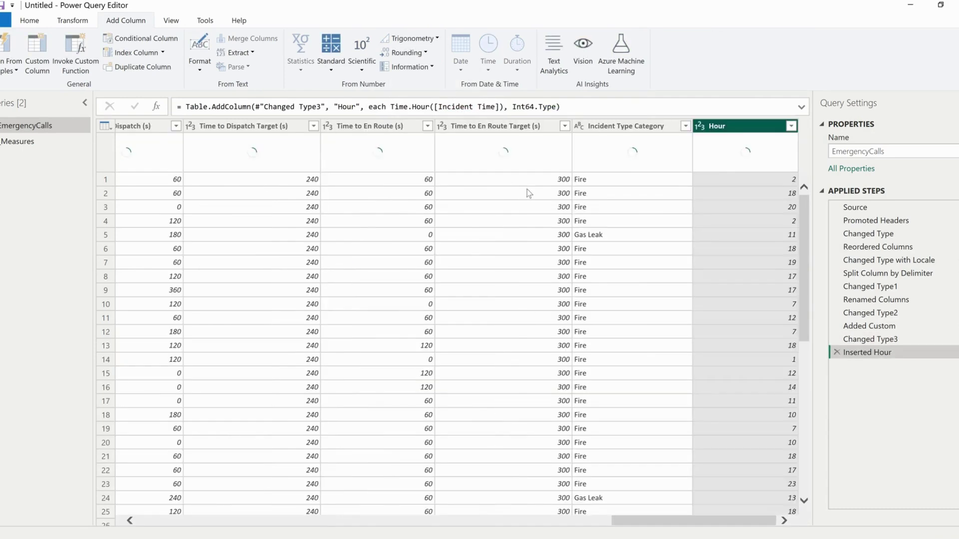
Rename the new Hour column as Incident Hour.
{"action": "double_click", "coordinate": [715, 127]}
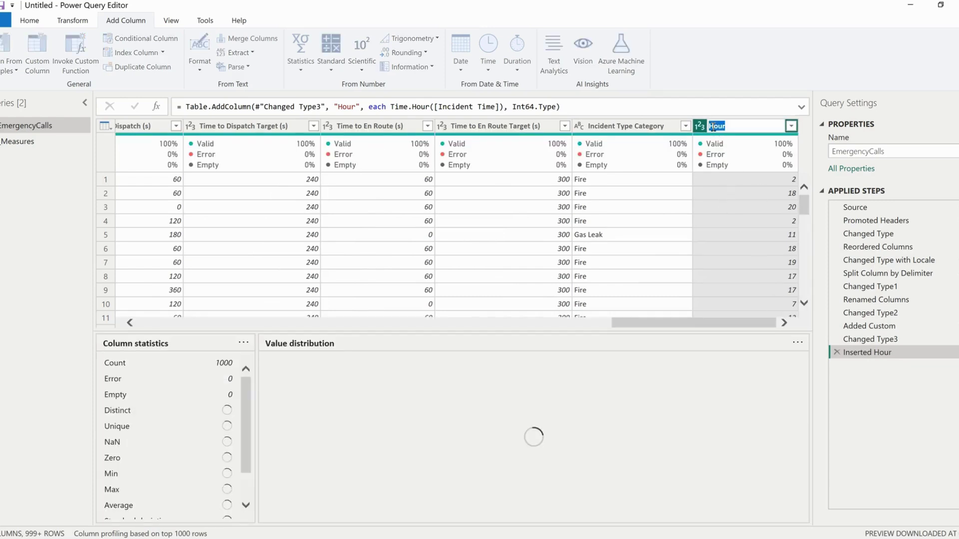
{"action": "left_click", "coordinate": [713, 128]}
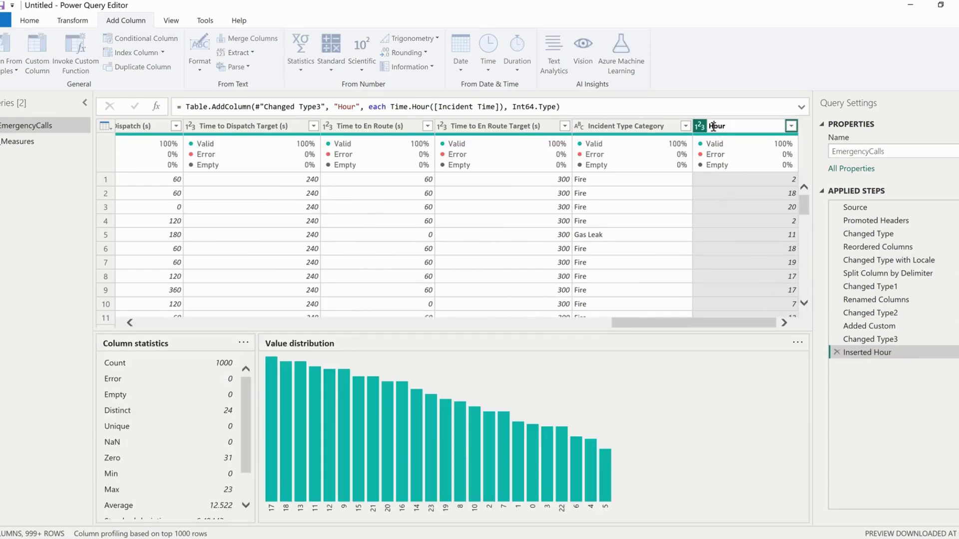
{"action": "type", "text": "Inci"}
{"action": "key", "text": "BackSpace"}
{"action": "key", "text": "BackSpace"}
{"action": "key", "text": "BackSpace"}
{"action": "key", "text": "BackSpace"}
{"action": "type", "text": "Incident"}
{"action": "key", "text": "Return"}
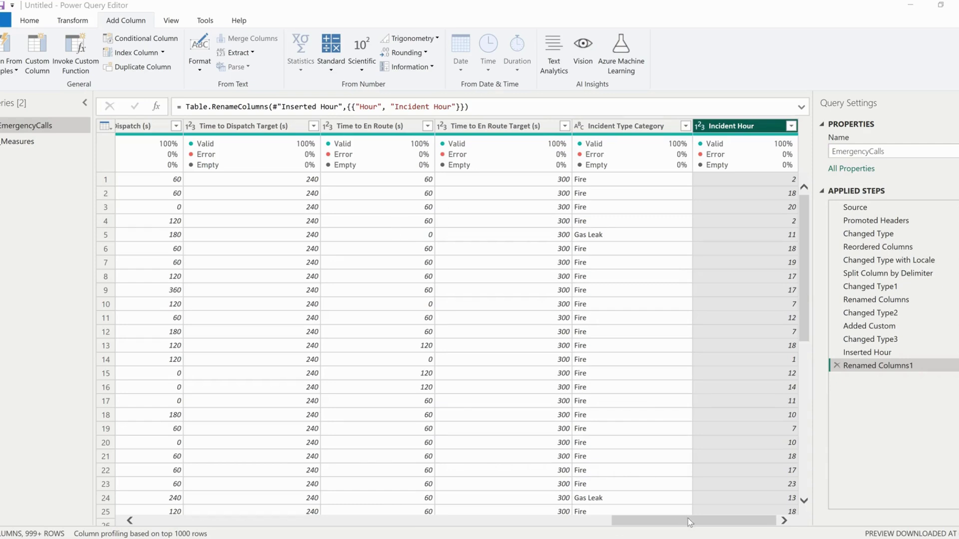
Apply the EmergencyCalls query changes and close Power Query to return to the report.
{"action": "left_click", "coordinate": [722, 522]}
{"action": "left_click_drag", "start_coordinate": [722, 522], "coordinate": [700, 534]}
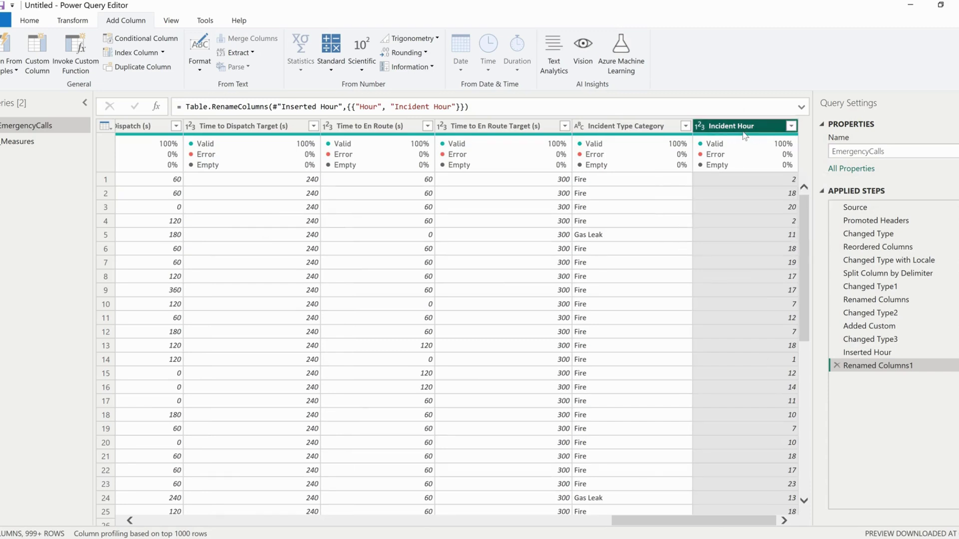
{"action": "mouse_move", "coordinate": [753, 142]}
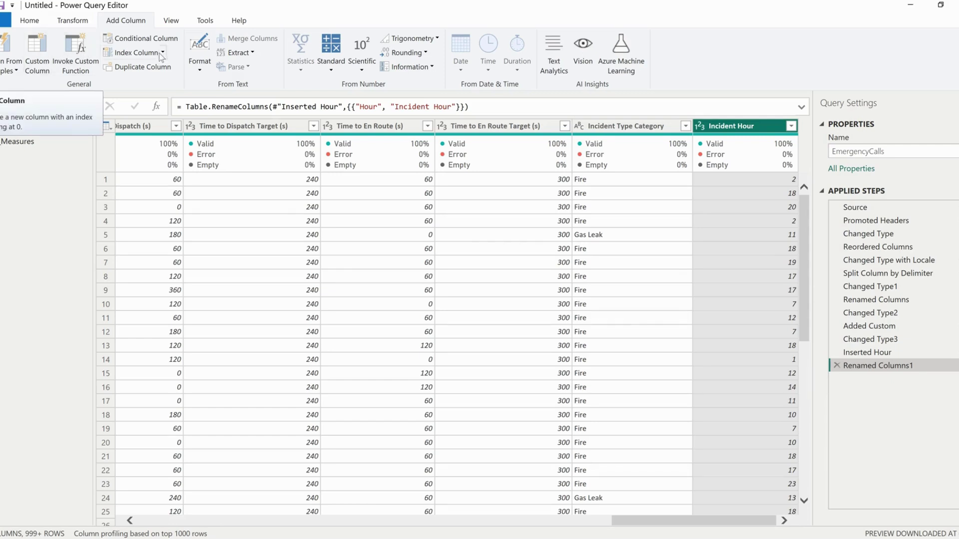
{"action": "left_click", "coordinate": [30, 20]}
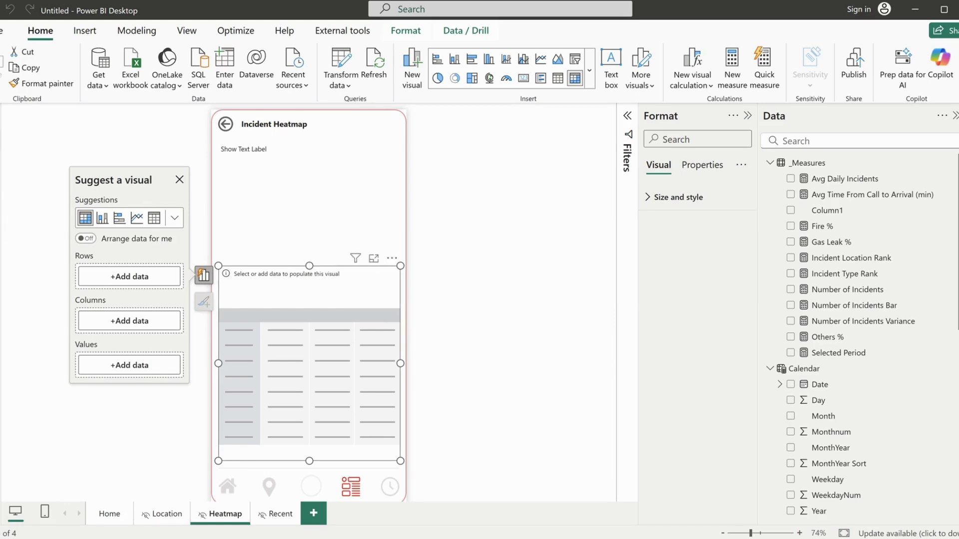
Add an EmergencyCalls calculated column, Incident Time Group, joining StartHour = INT(Incident Hour / 2) * 2 and StartHour + 2 with "-", both formatted "00".
{"action": "left_click", "coordinate": [3, 143]}
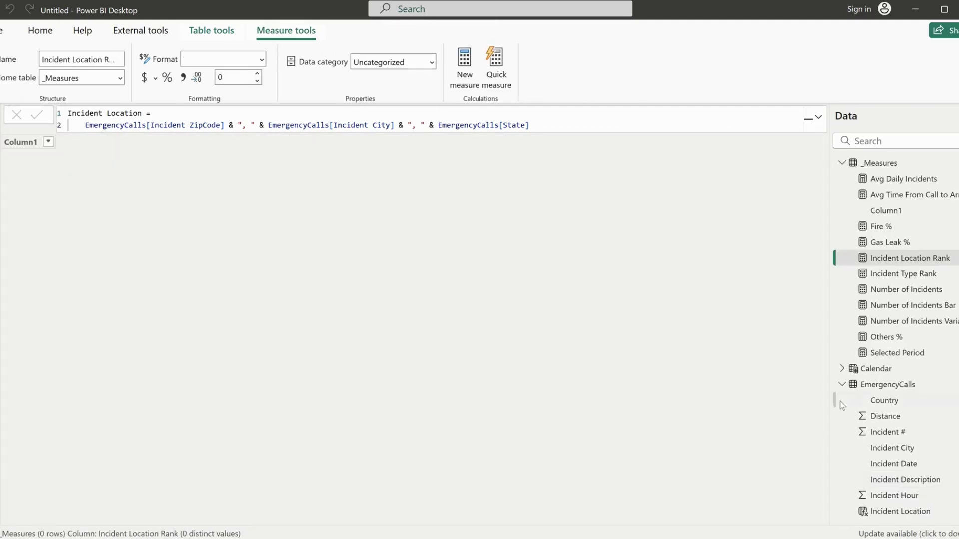
{"action": "left_click", "coordinate": [887, 387]}
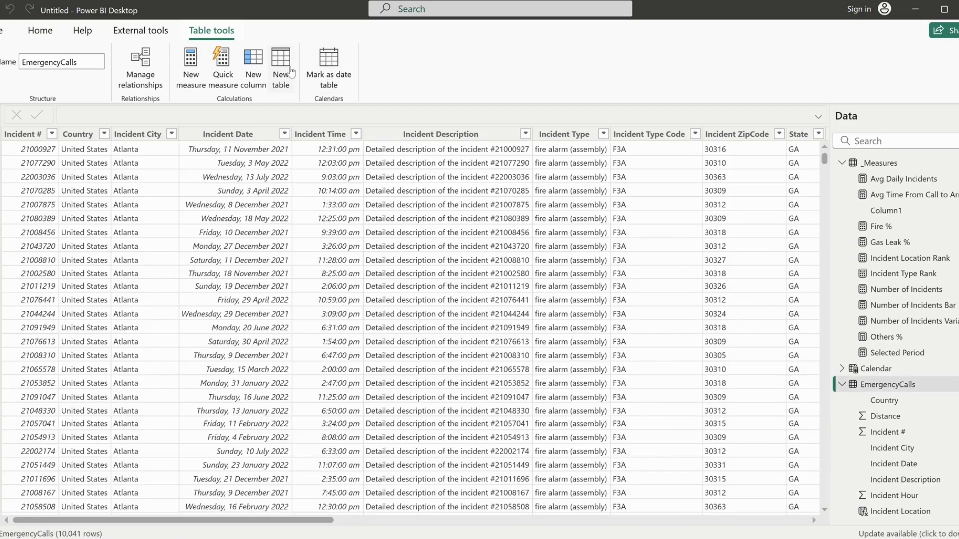
{"action": "left_click", "coordinate": [258, 67]}
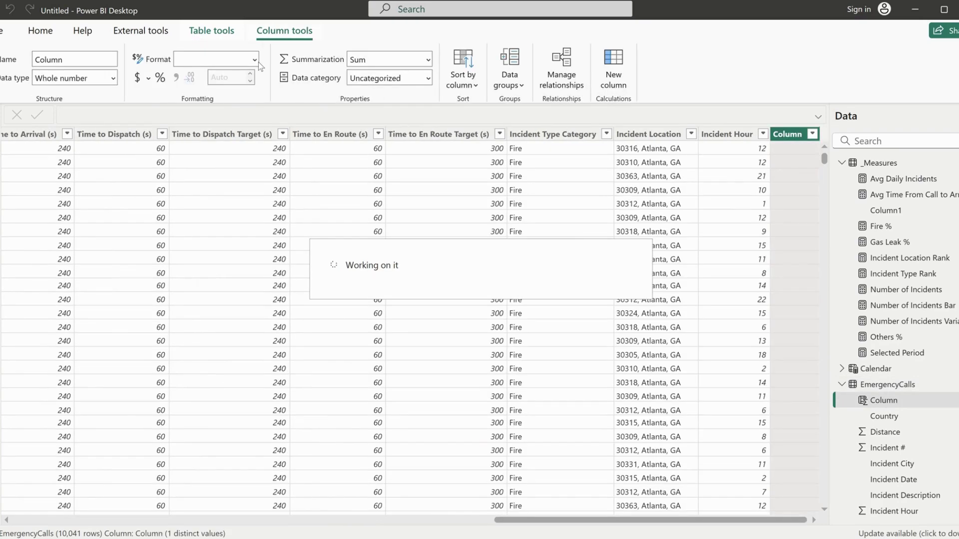
{"action": "type", "text": "Incident Time Group =     VAR Hour = EmergencyCalls[Incident Hour]     VAR StartHour = INT(Hour / 2) * 2     VAR EndHour = StartHour + 2 RETURN     FORMAT(StartHour, \"00\") & \"-\" & FORMAT(EndHour, \"00\")"}
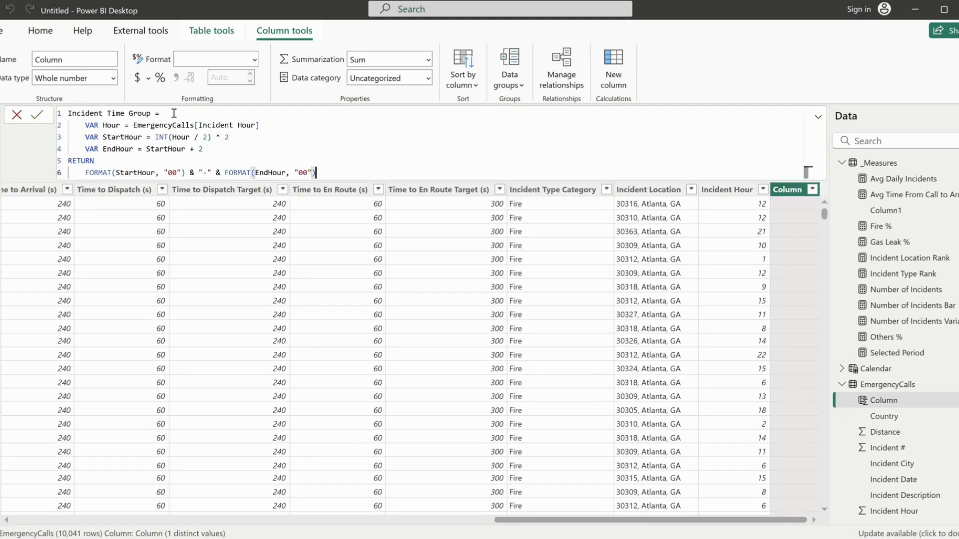
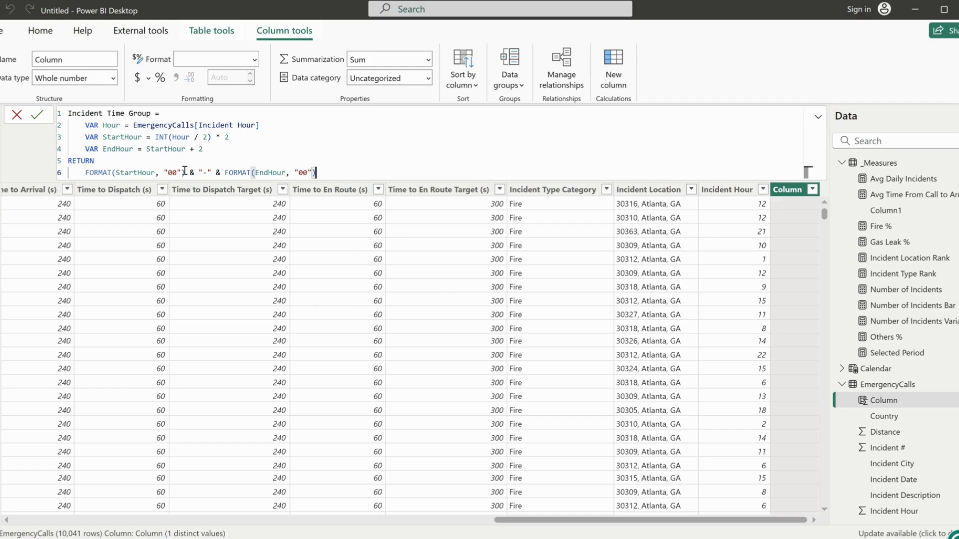
{"action": "left_click_drag", "start_coordinate": [185, 173], "coordinate": [85, 172]}
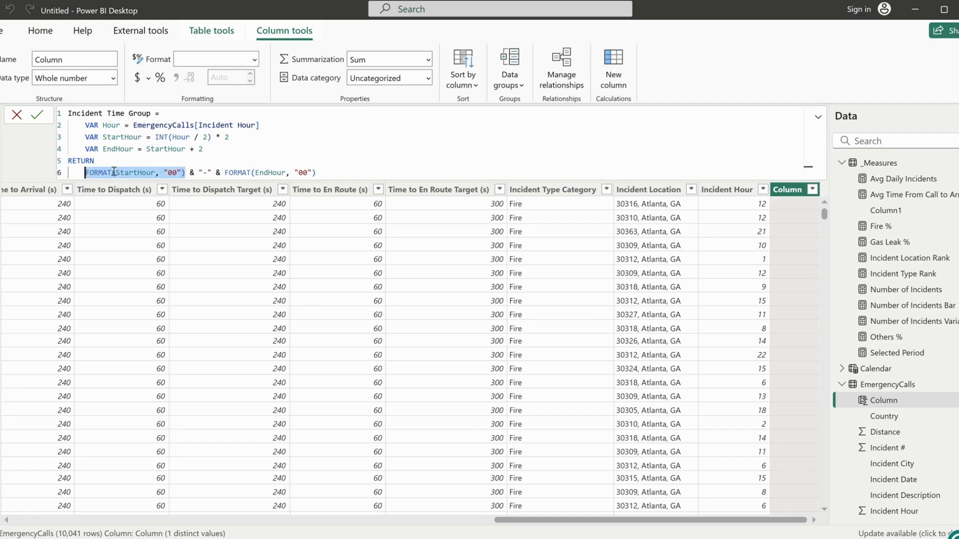
{"action": "left_click", "coordinate": [318, 172]}
{"action": "left_click", "coordinate": [209, 150]}
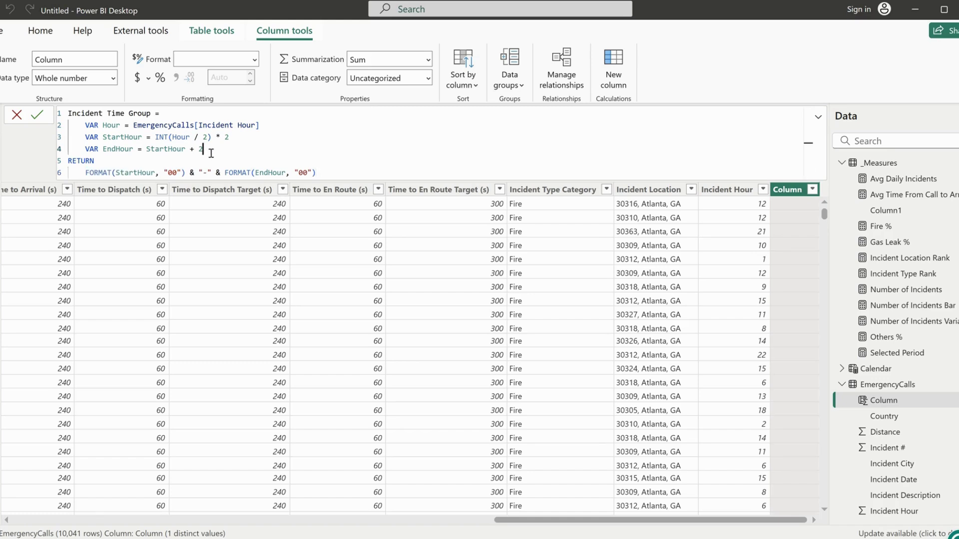
{"action": "key", "text": "Return"}
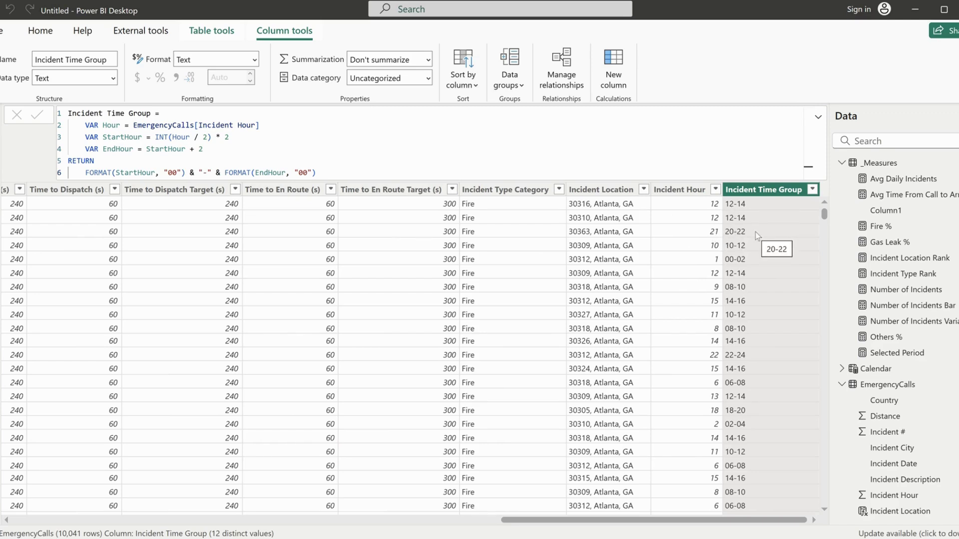
Set the Heatmap page's matrix rows to Incident Time Group and its columns to Weekday from Calendar.
{"action": "left_click", "coordinate": [1, 120]}
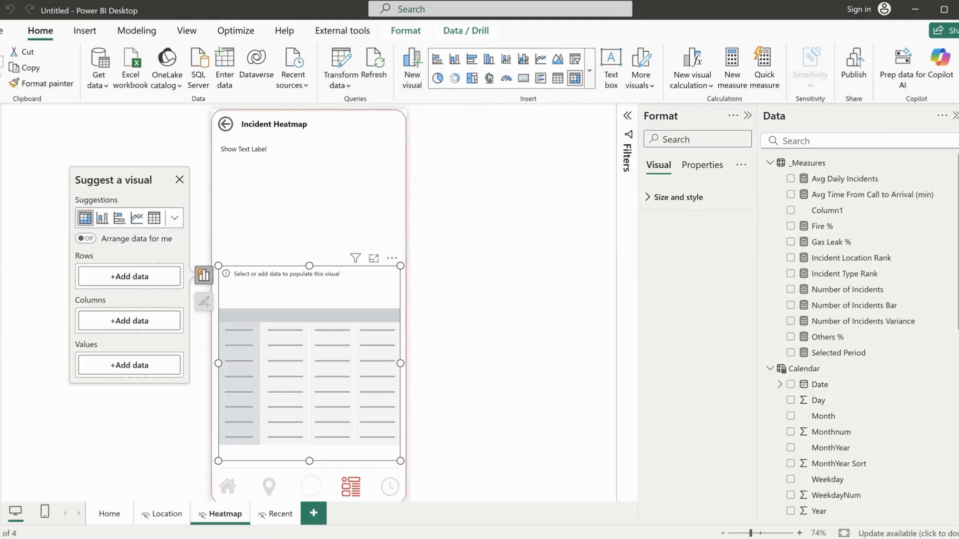
{"action": "scroll", "coordinate": [846, 491], "scroll_direction": "down", "scroll_amount": 5}
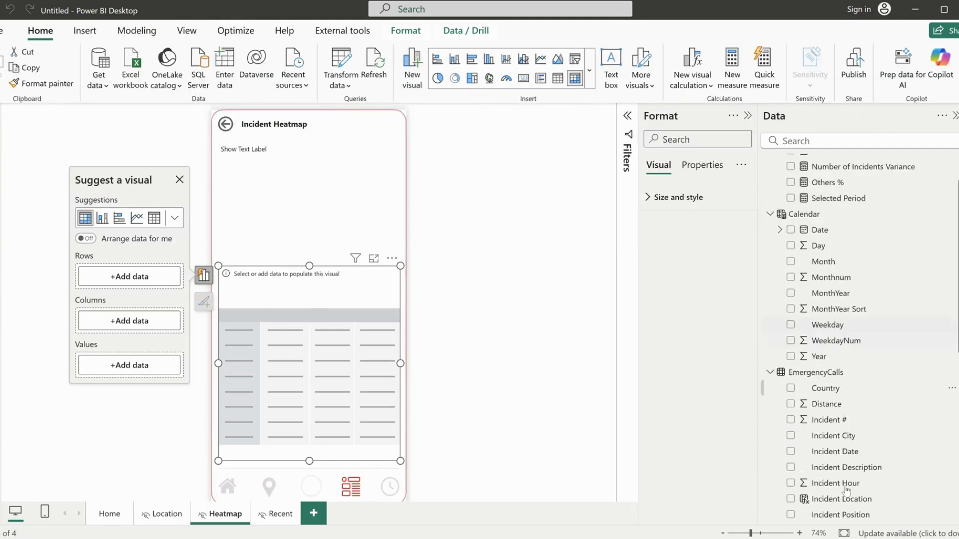
{"action": "scroll", "coordinate": [846, 491], "scroll_direction": "down", "scroll_amount": 3}
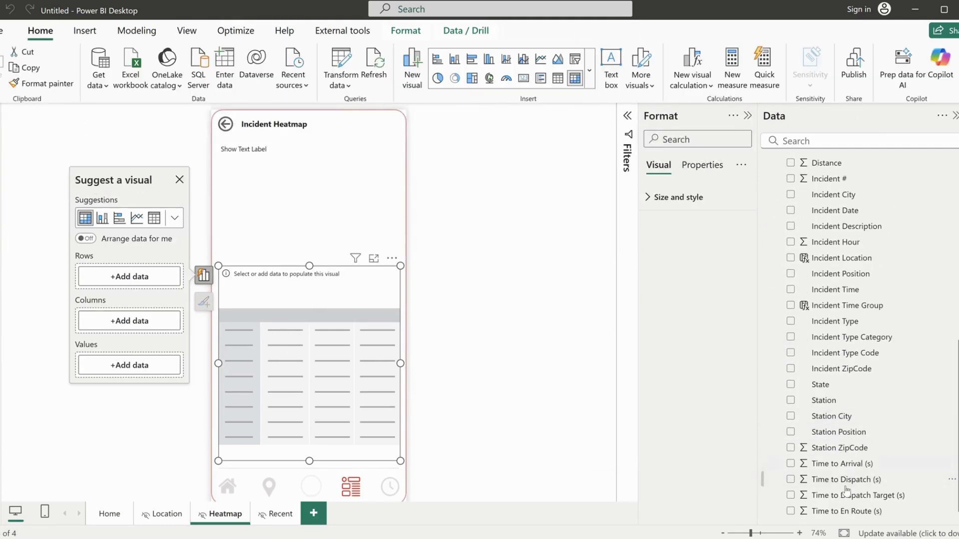
{"action": "left_click", "coordinate": [790, 305]}
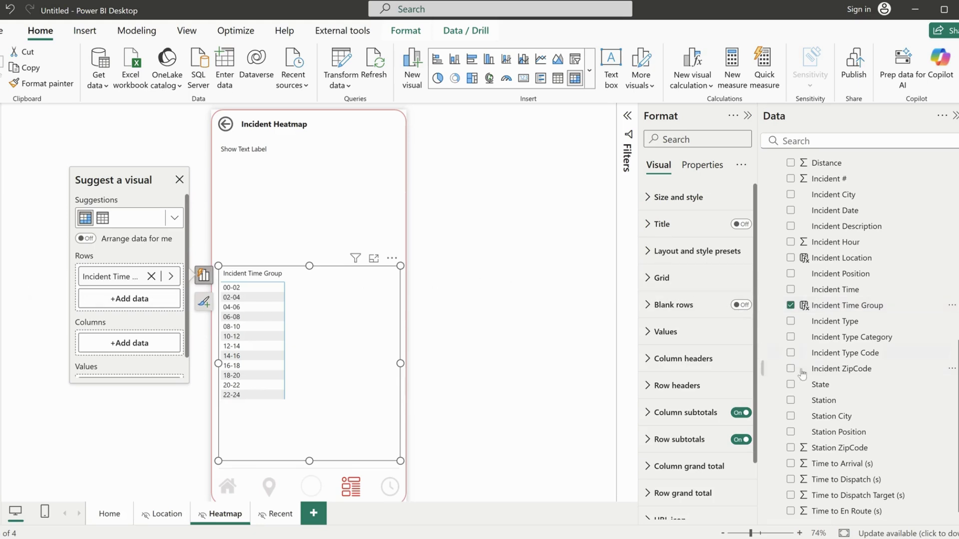
{"action": "scroll", "coordinate": [834, 368], "scroll_direction": "up", "scroll_amount": 4}
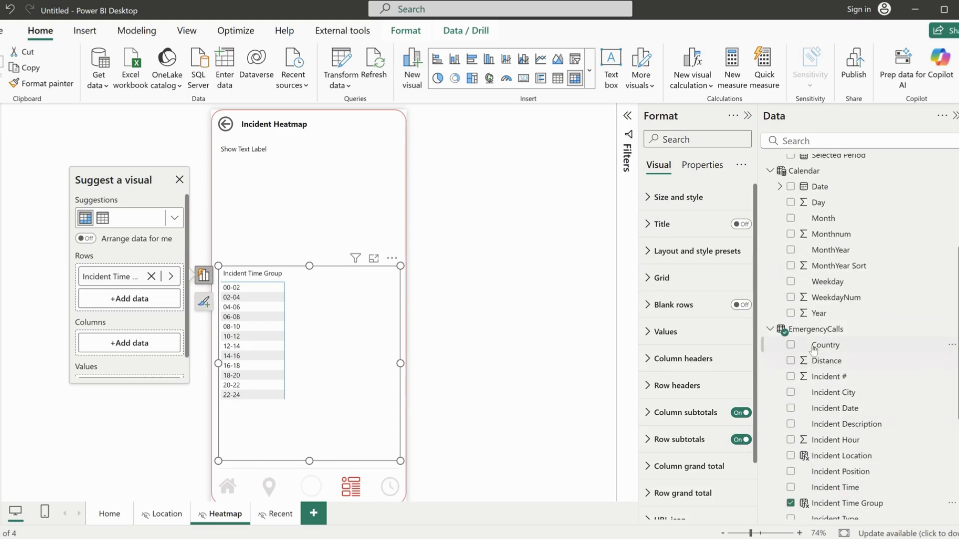
{"action": "scroll", "coordinate": [814, 351], "scroll_direction": "up", "scroll_amount": 2}
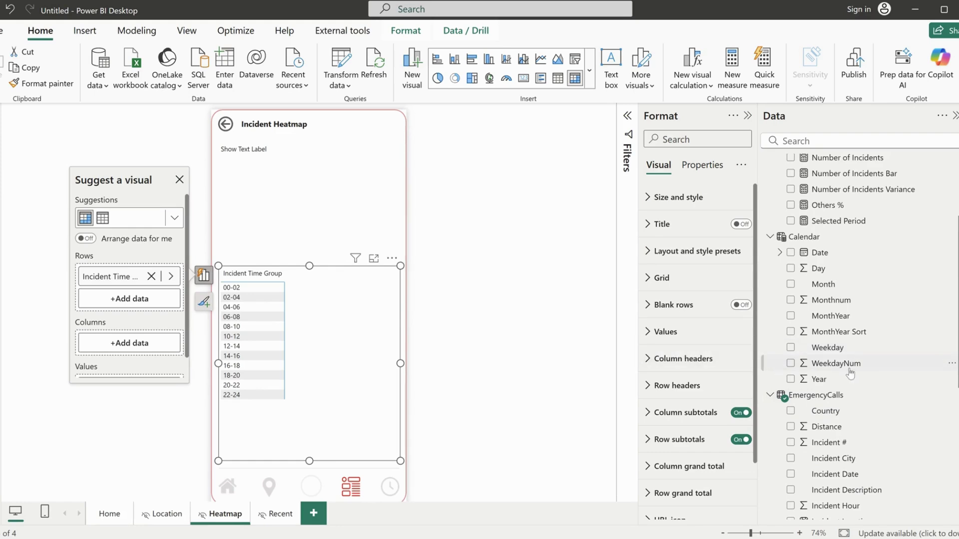
{"action": "left_click", "coordinate": [790, 348]}
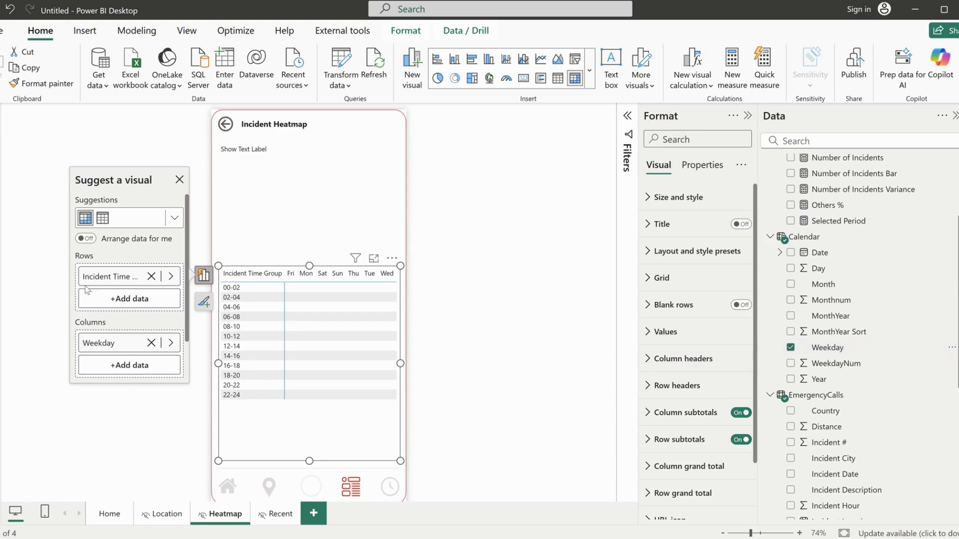
Rename the matrix's row field as Hours and add Number of Incidents as its values.
{"action": "left_click", "coordinate": [103, 277]}
{"action": "type", "text": "Hours"}
{"action": "key", "text": "Return"}
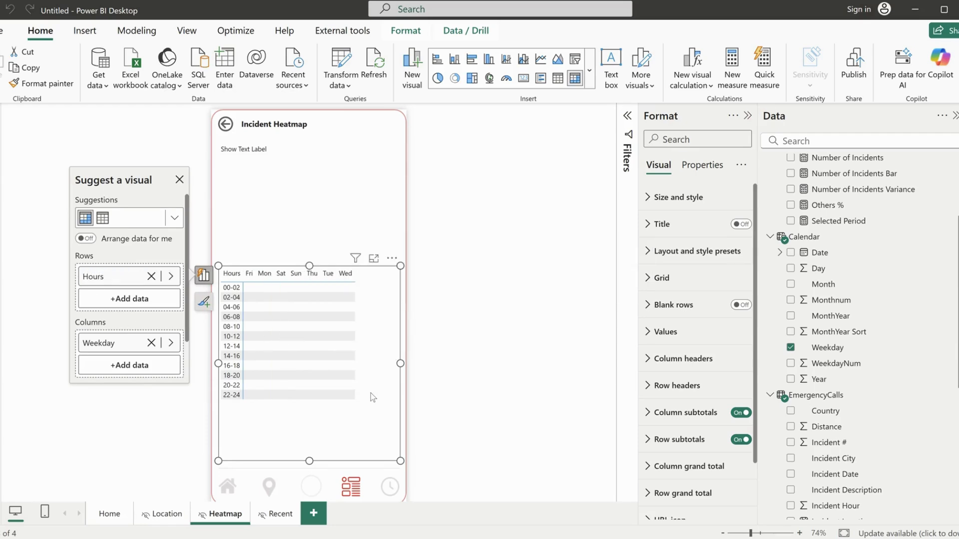
{"action": "scroll", "coordinate": [863, 267], "scroll_direction": "up", "scroll_amount": 3}
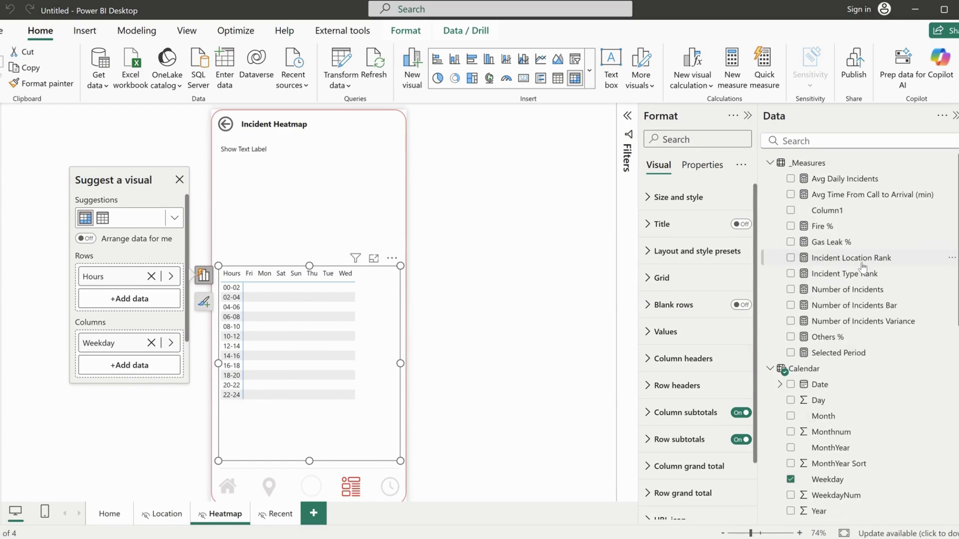
{"action": "left_click", "coordinate": [790, 291]}
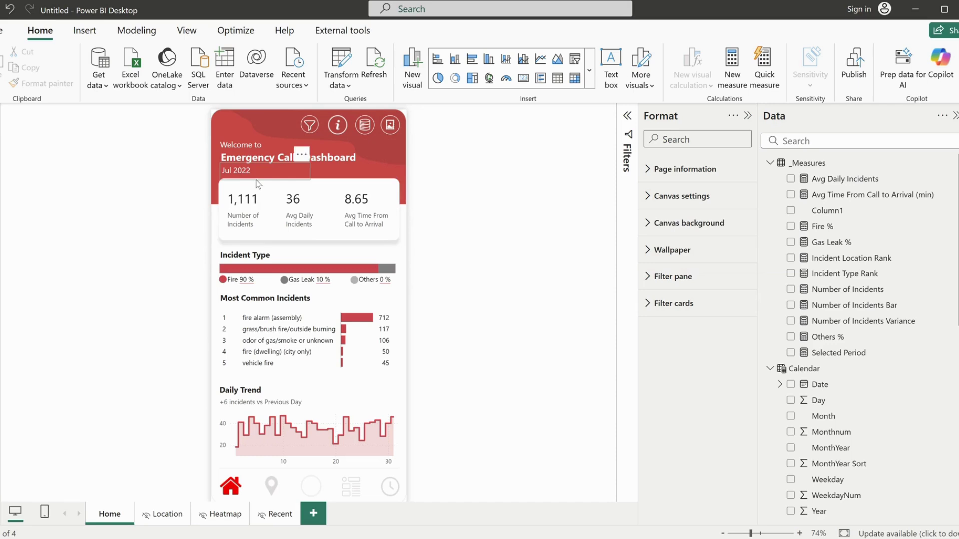
Try to reuse the Home page's period label by copying it onto the Heatmap page.
{"action": "left_click", "coordinate": [258, 184]}
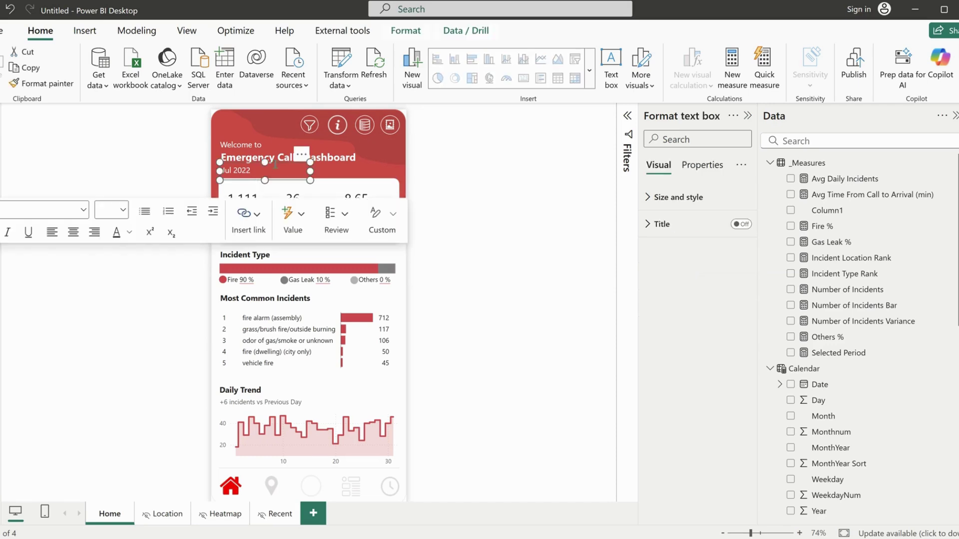
{"action": "left_click", "coordinate": [224, 516]}
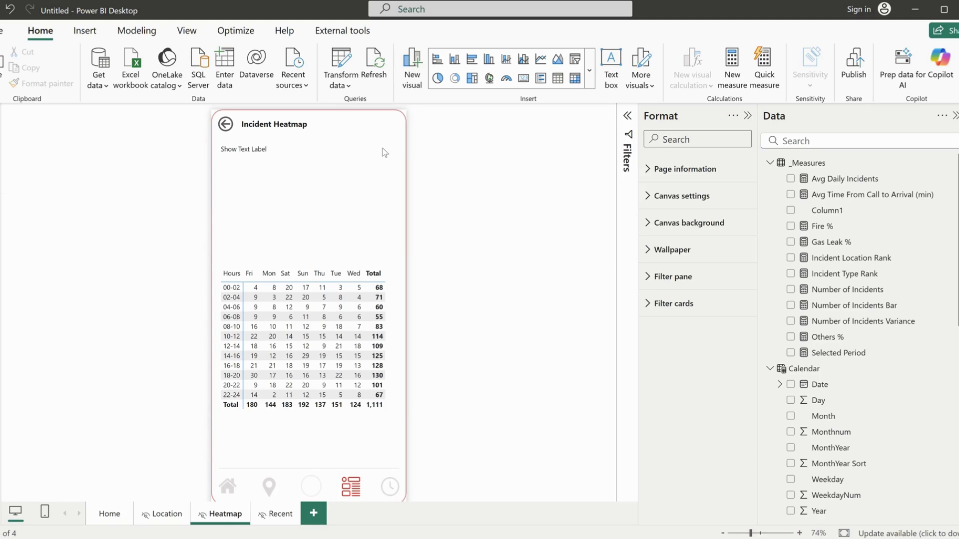
{"action": "left_click", "coordinate": [304, 167]}
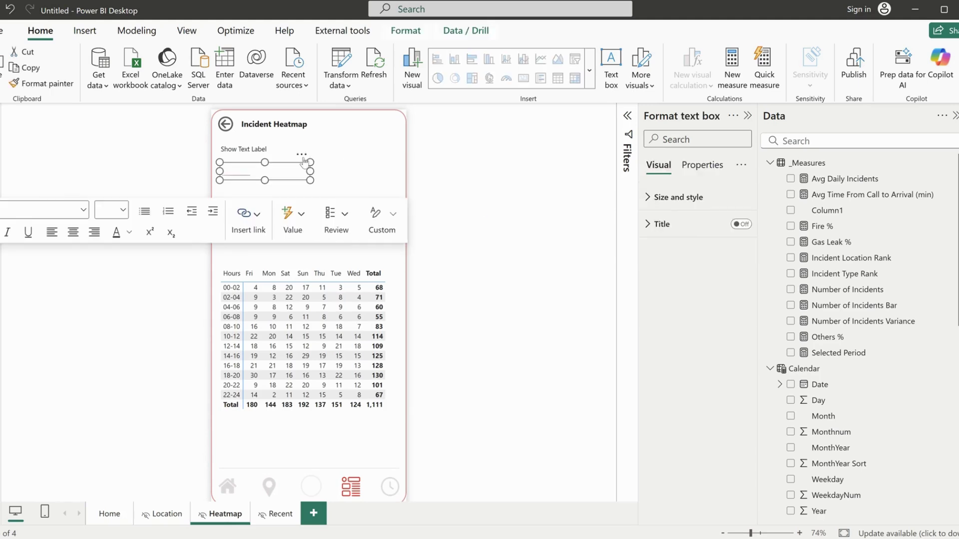
{"action": "key", "text": "Escape"}
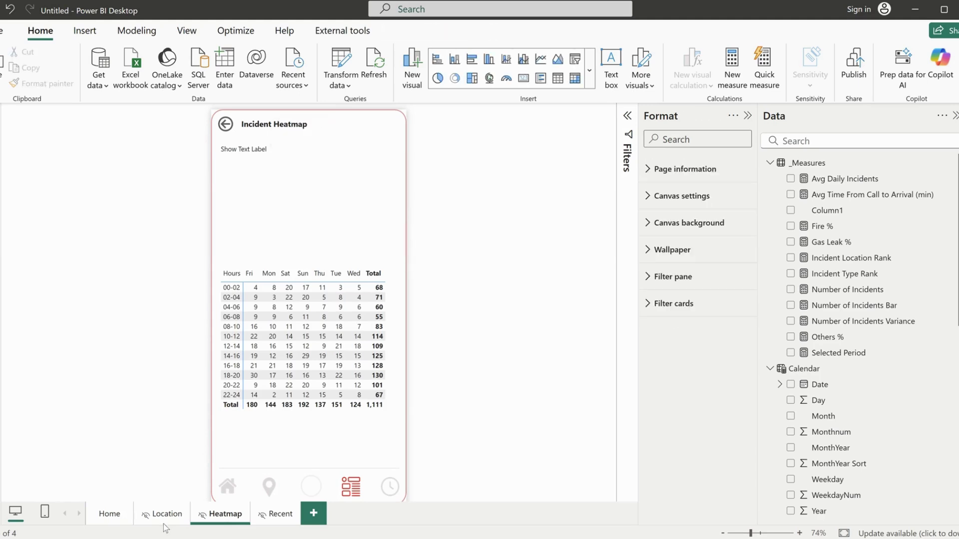
Right-align the text of the period label on the Location page.
{"action": "left_click", "coordinate": [167, 520]}
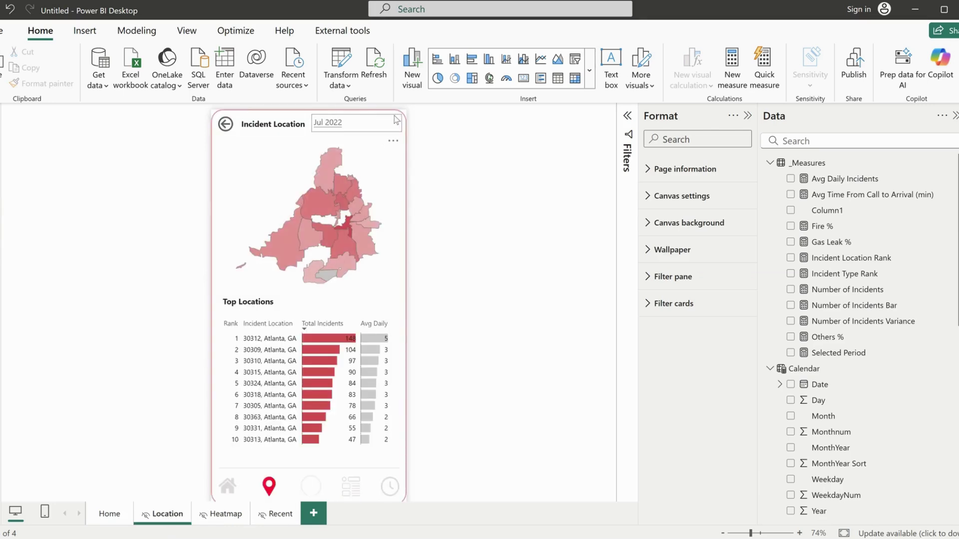
{"action": "left_click", "coordinate": [396, 120]}
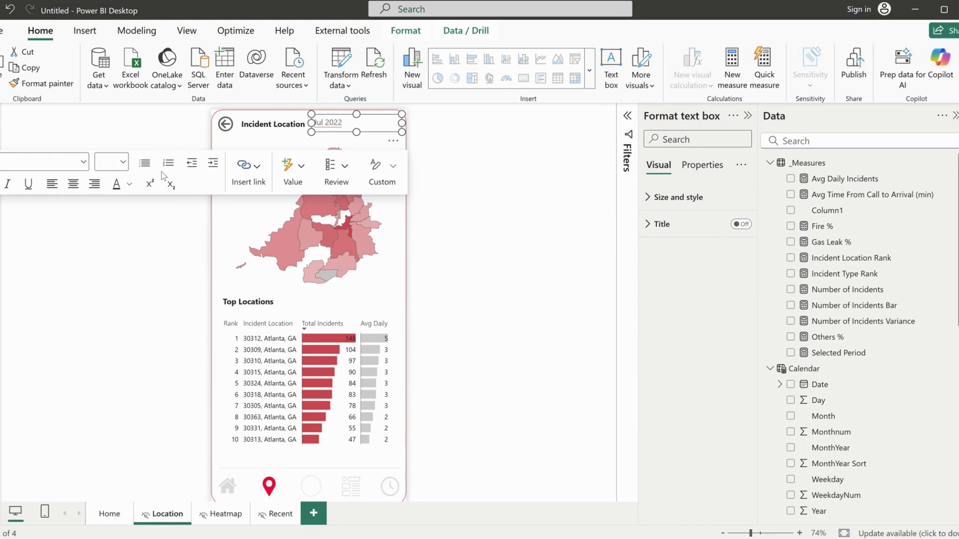
{"action": "left_click", "coordinate": [97, 188]}
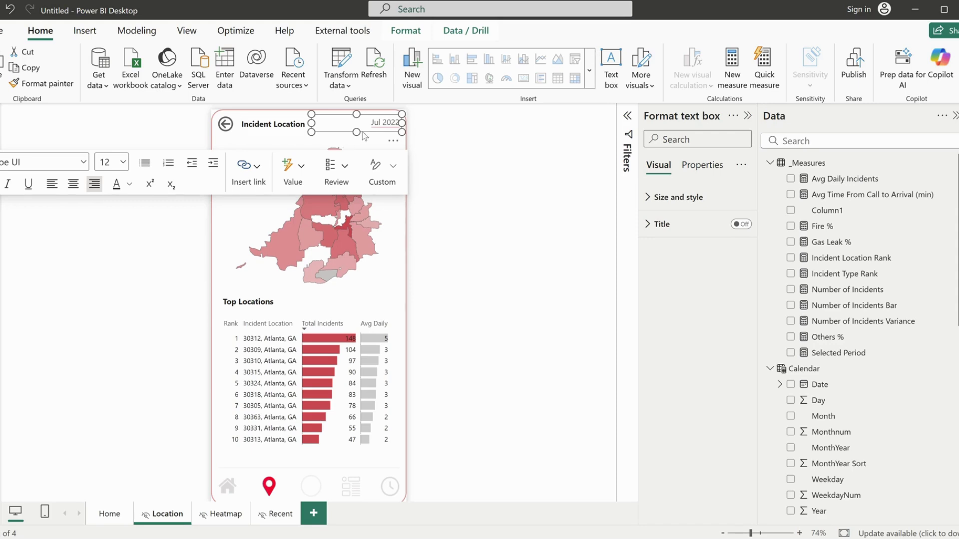
Delete the white-text period label copied from Home off the Heatmap page.
{"action": "left_click", "coordinate": [226, 515]}
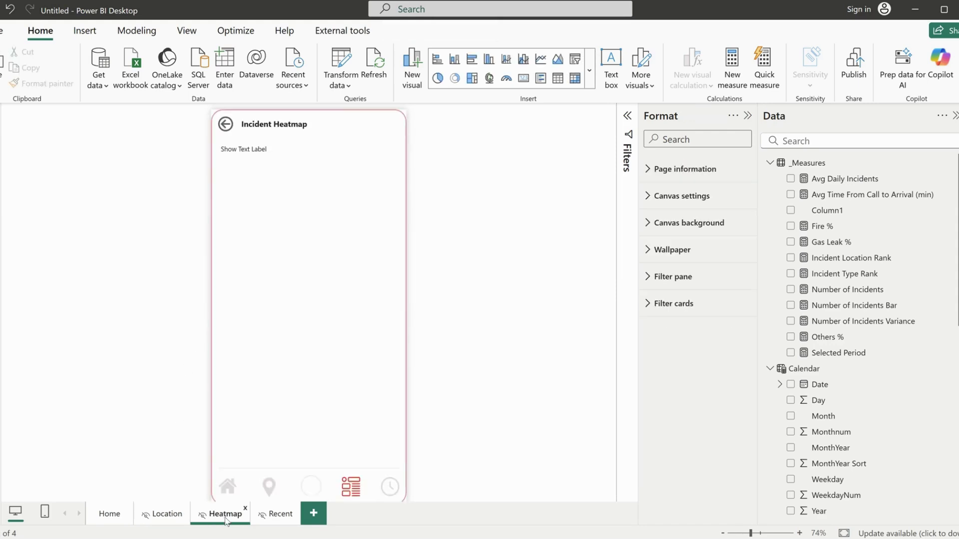
{"action": "left_click", "coordinate": [306, 176]}
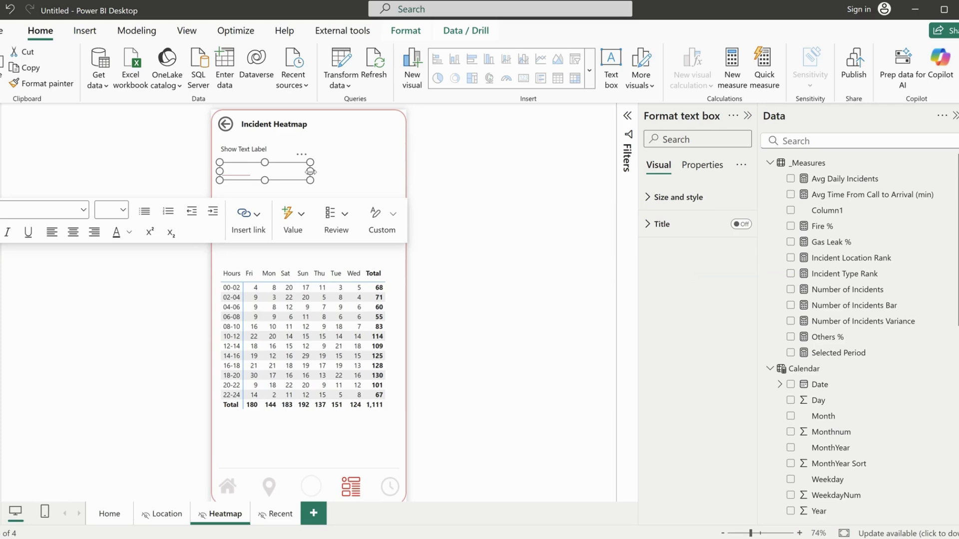
{"action": "key", "text": "Escape"}
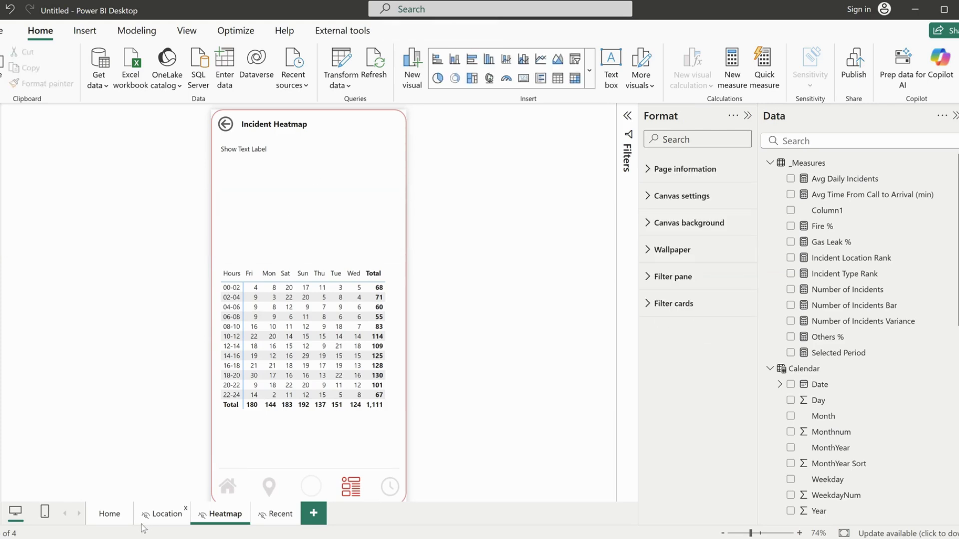
Copy the Location page's right-aligned period label onto the Heatmap page beside the Incident Heatmap title.
{"action": "left_click", "coordinate": [165, 516]}
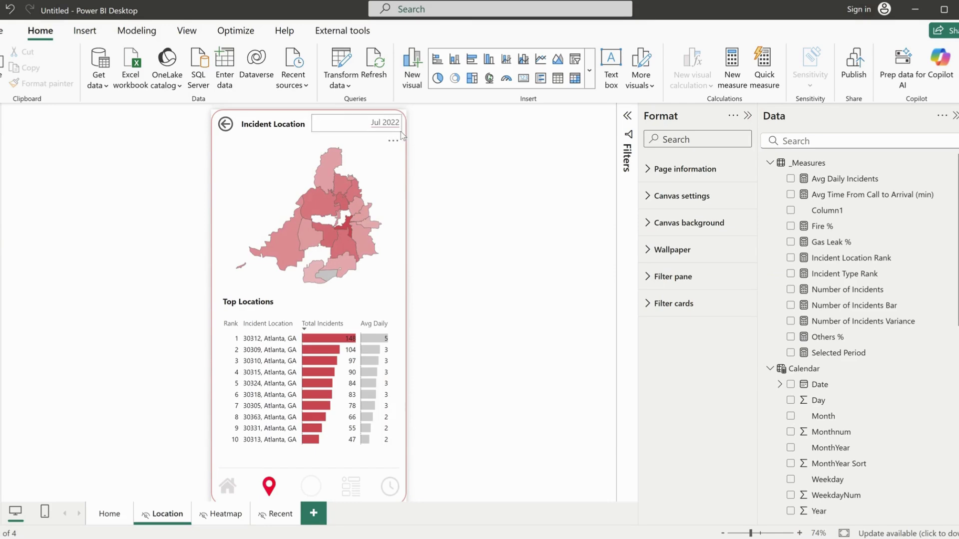
{"action": "left_click", "coordinate": [401, 132]}
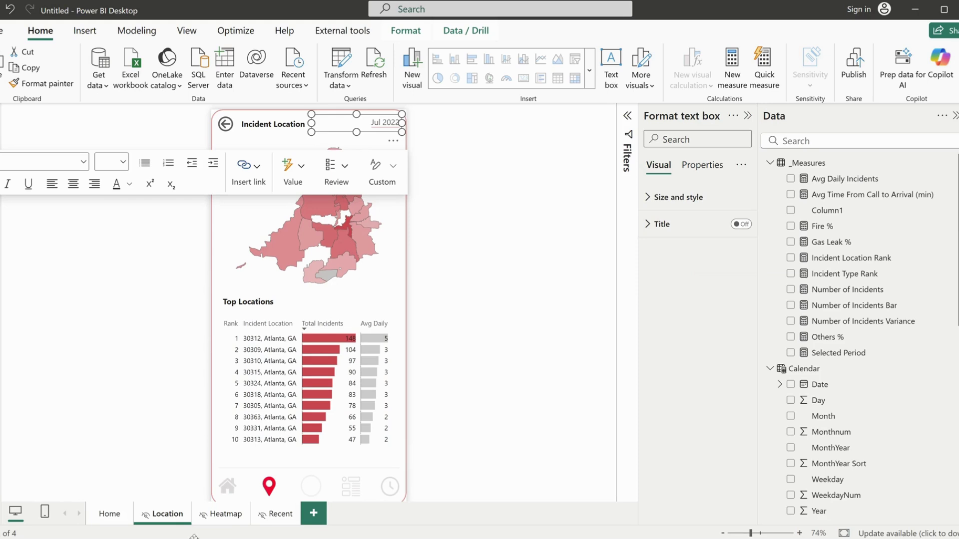
{"action": "left_click", "coordinate": [223, 514]}
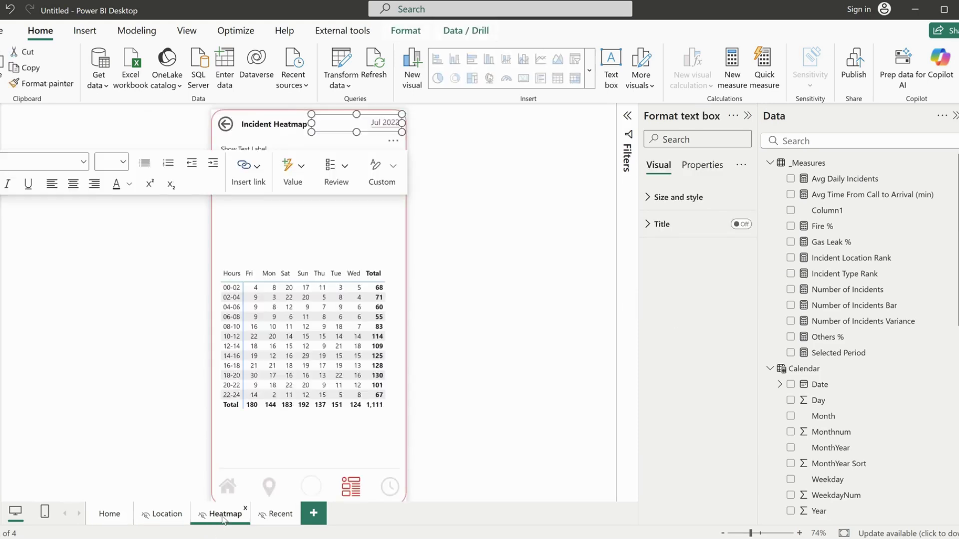
{"action": "left_click", "coordinate": [394, 211]}
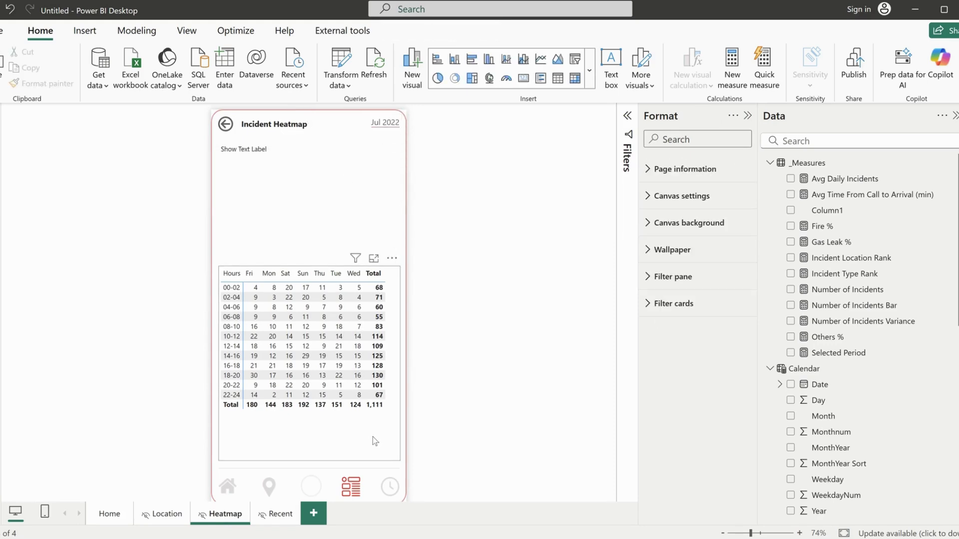
Set the Heatmap matrix's style preset to None and turn off its column and row subtotals.
{"action": "left_click", "coordinate": [390, 457]}
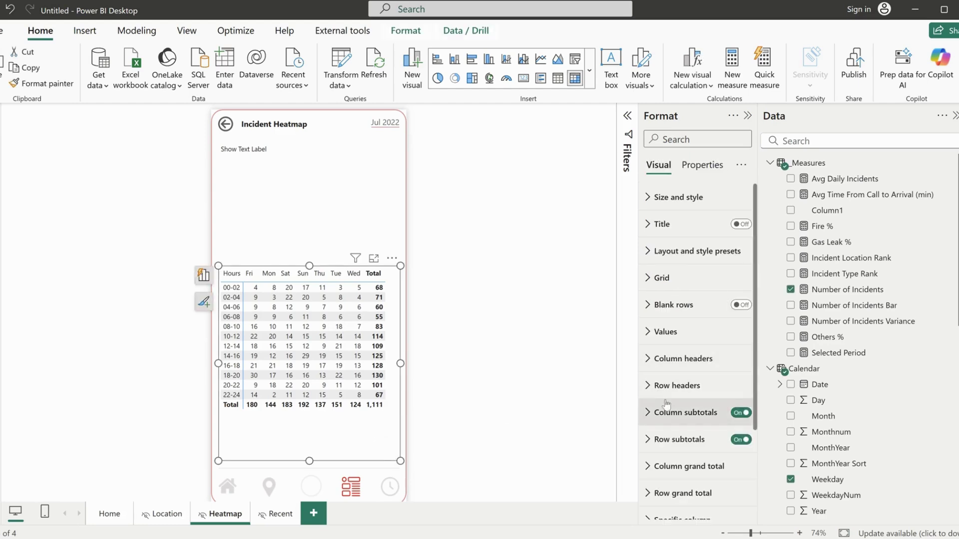
{"action": "left_click", "coordinate": [672, 196]}
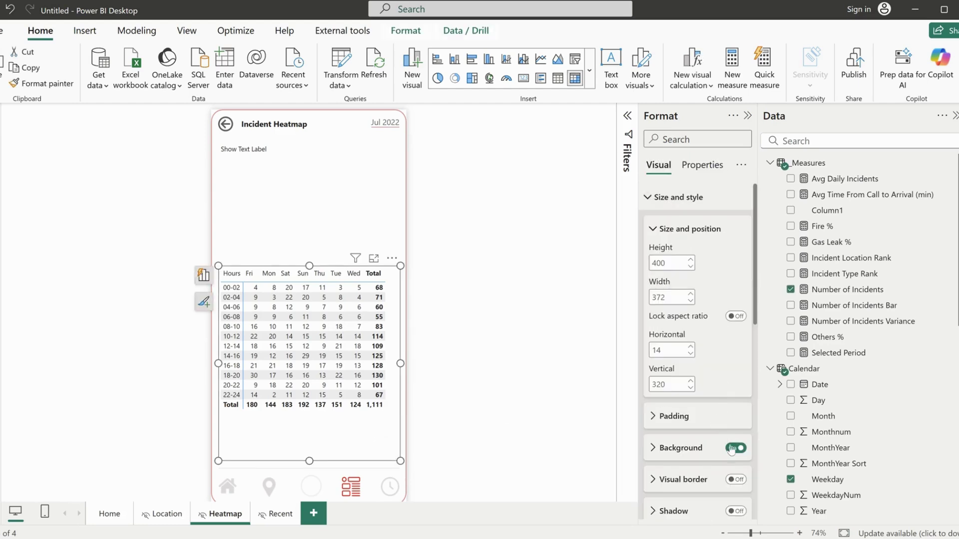
{"action": "left_click", "coordinate": [670, 198]}
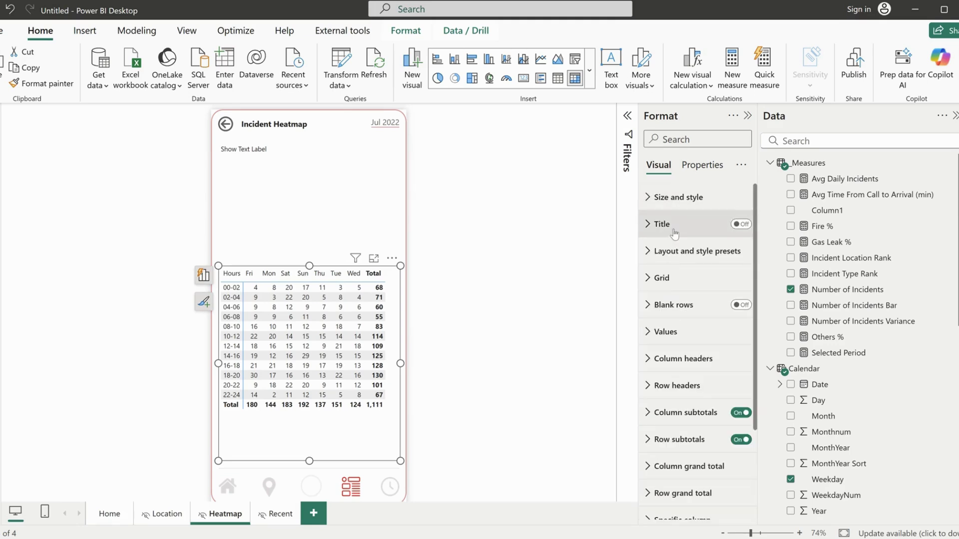
{"action": "left_click", "coordinate": [671, 251]}
{"action": "left_click", "coordinate": [689, 298]}
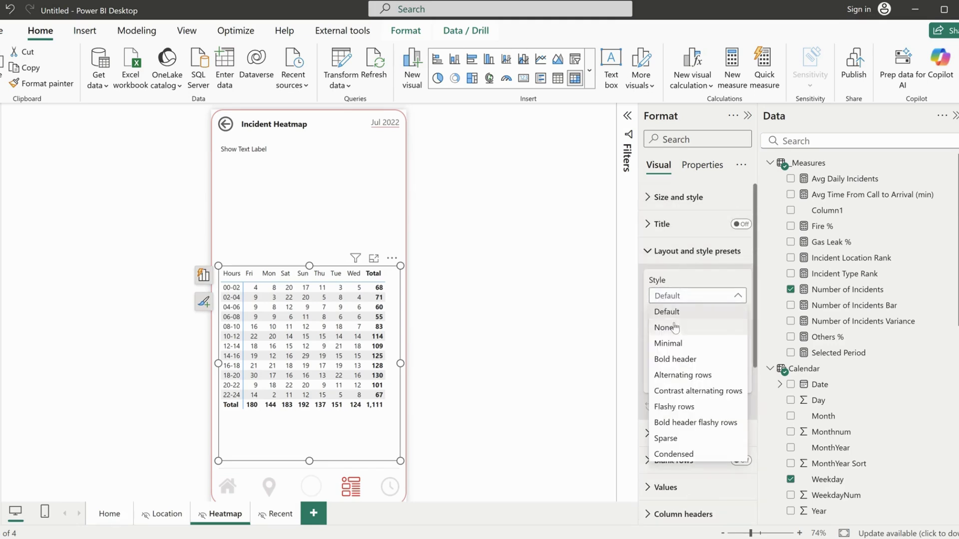
{"action": "left_click", "coordinate": [677, 325]}
{"action": "left_click", "coordinate": [669, 251]}
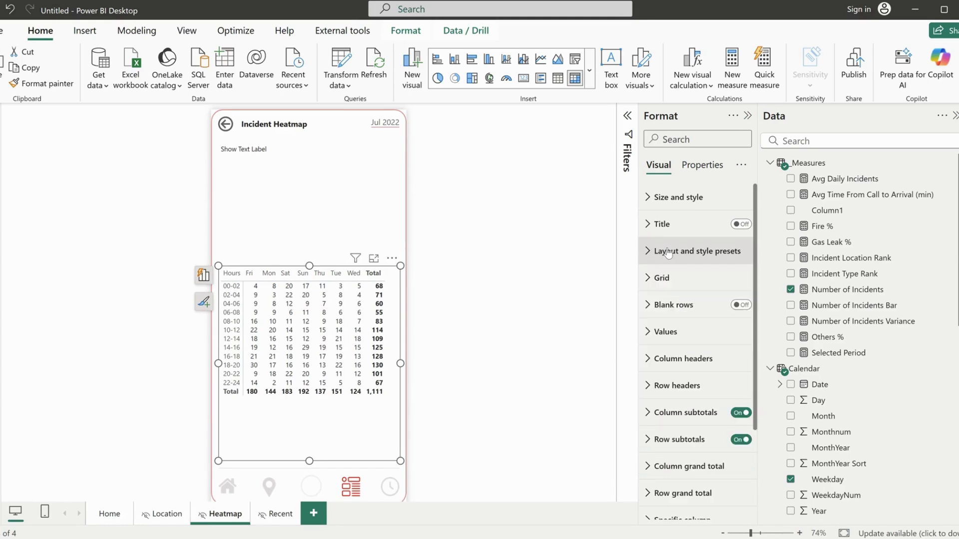
{"action": "left_click", "coordinate": [741, 413]}
{"action": "left_click", "coordinate": [741, 439]}
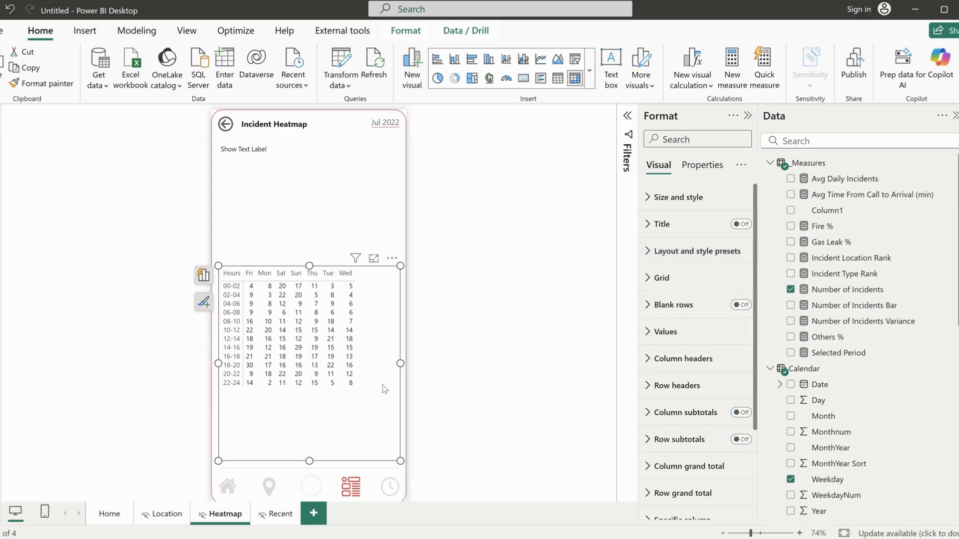
Turn on the matrix's horizontal and vertical gridlines, making the horizontal ones white with a width of 4.
{"action": "left_click", "coordinate": [675, 279]}
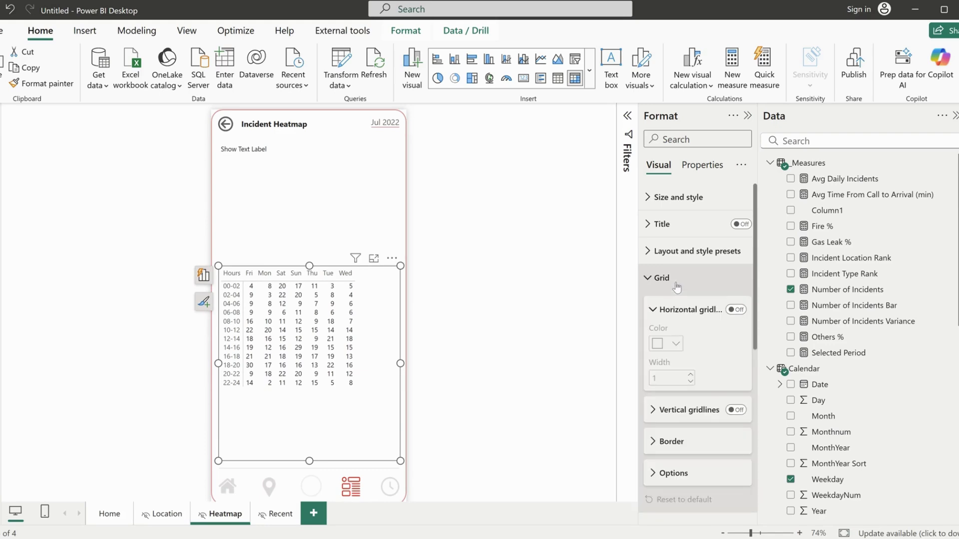
{"action": "left_click", "coordinate": [736, 311]}
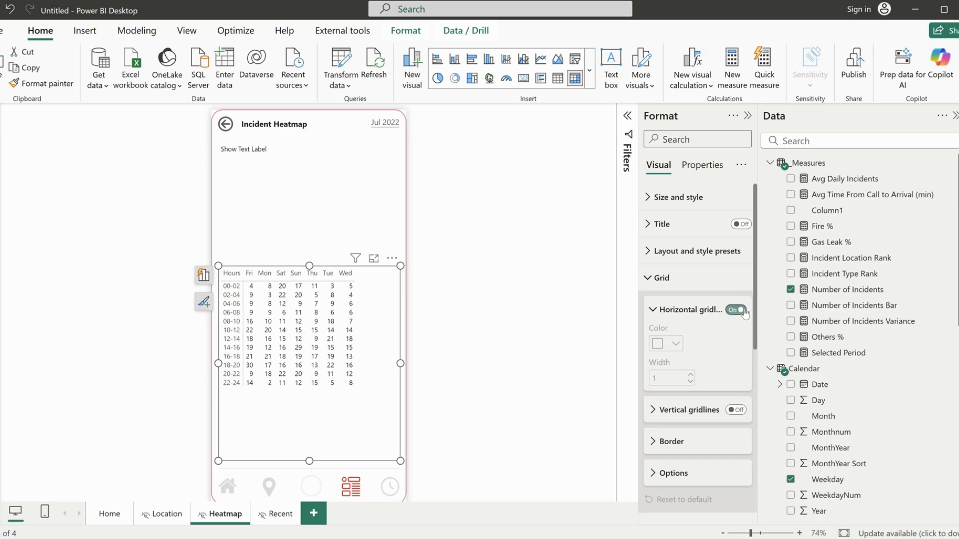
{"action": "left_click", "coordinate": [741, 412]}
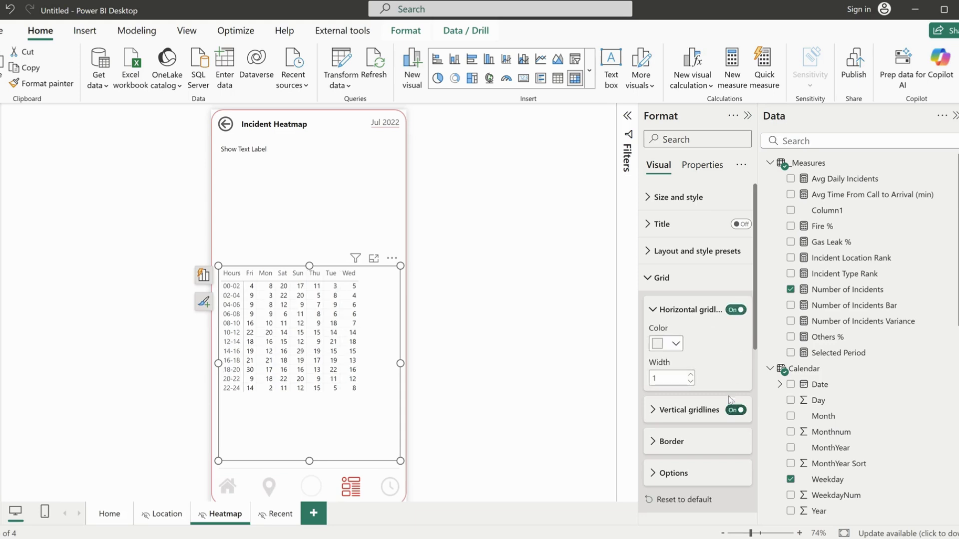
{"action": "left_click", "coordinate": [676, 342]}
{"action": "left_click", "coordinate": [667, 287]}
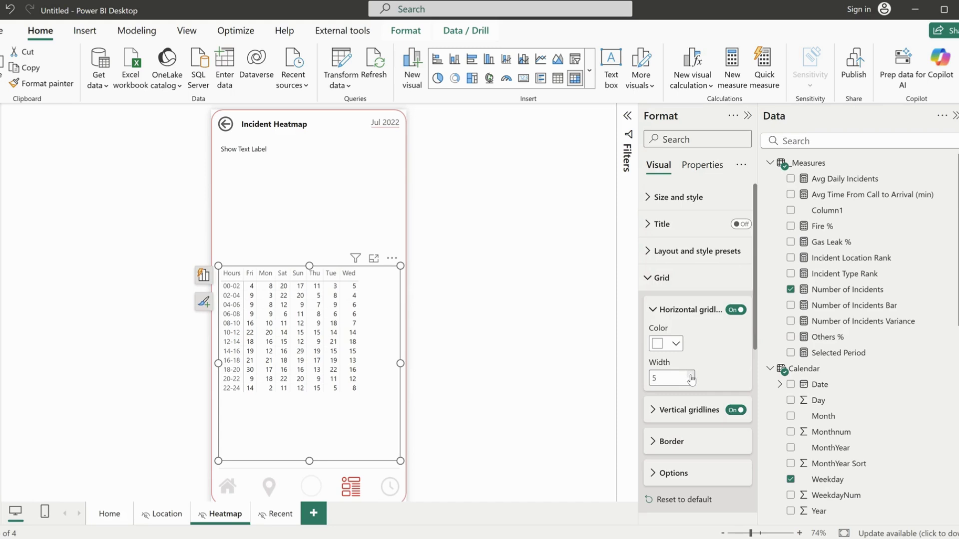
{"action": "left_click", "coordinate": [691, 382]}
{"action": "left_click", "coordinate": [691, 382]}
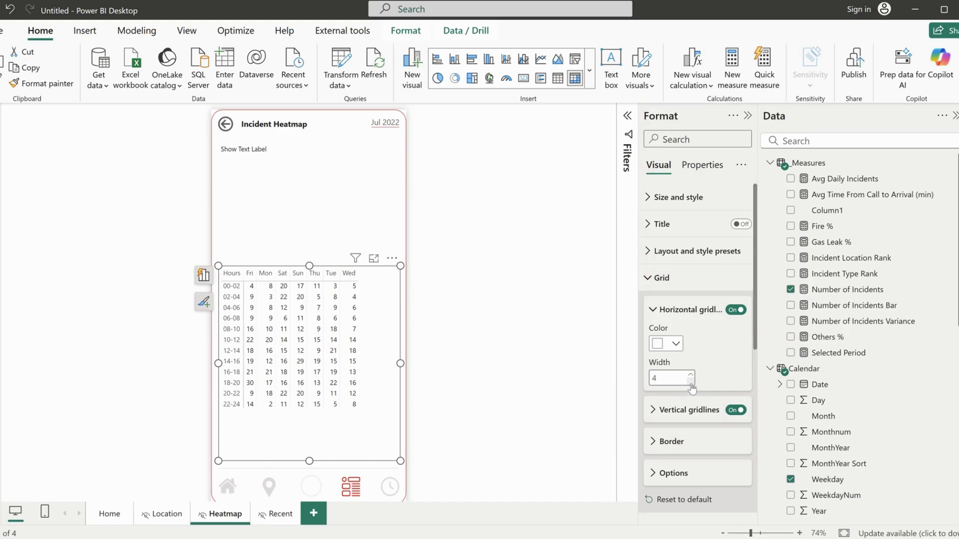
Make the matrix's vertical gridlines white with a width of 5 and set the horizontal gridline width to 5 as well.
{"action": "left_click", "coordinate": [688, 411]}
{"action": "scroll", "coordinate": [689, 414], "scroll_direction": "down", "scroll_amount": 3}
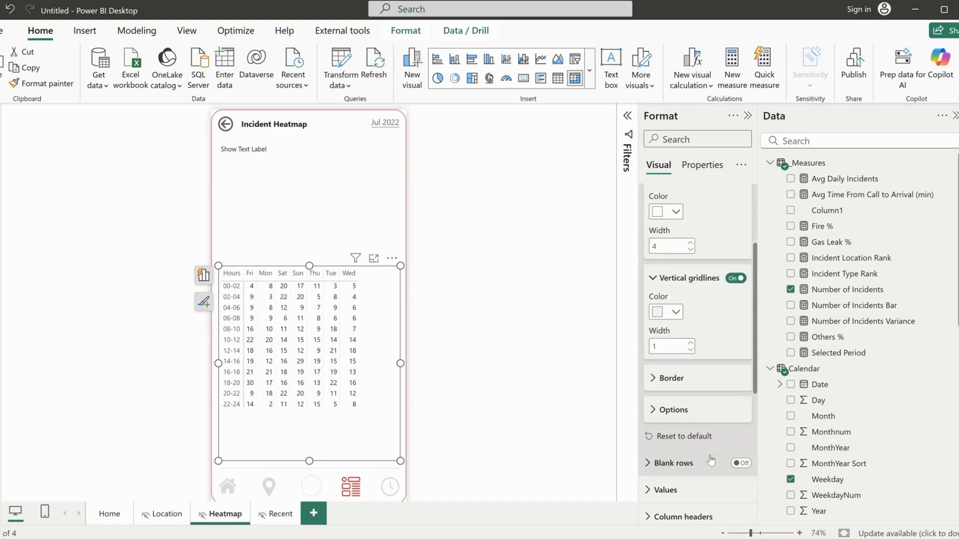
{"action": "left_click", "coordinate": [670, 311]}
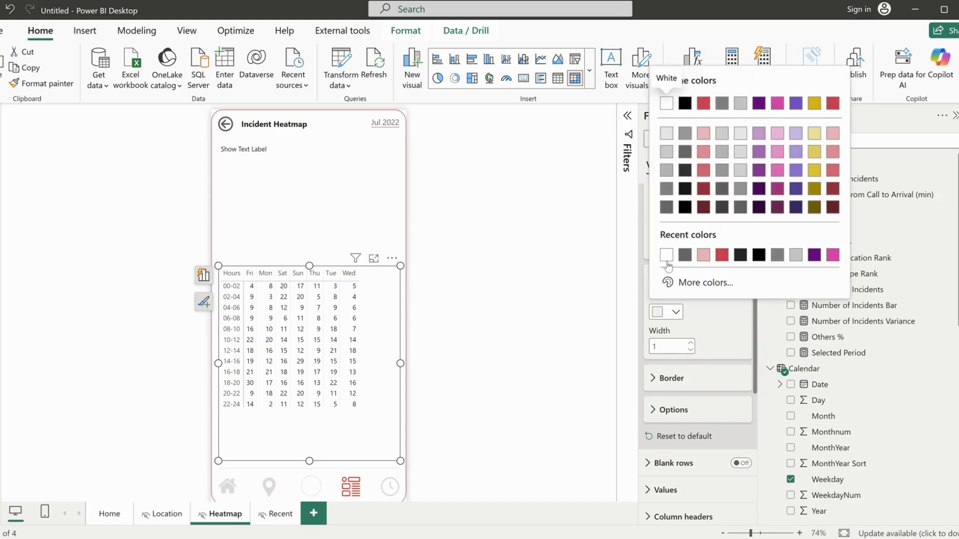
{"action": "left_click", "coordinate": [666, 253]}
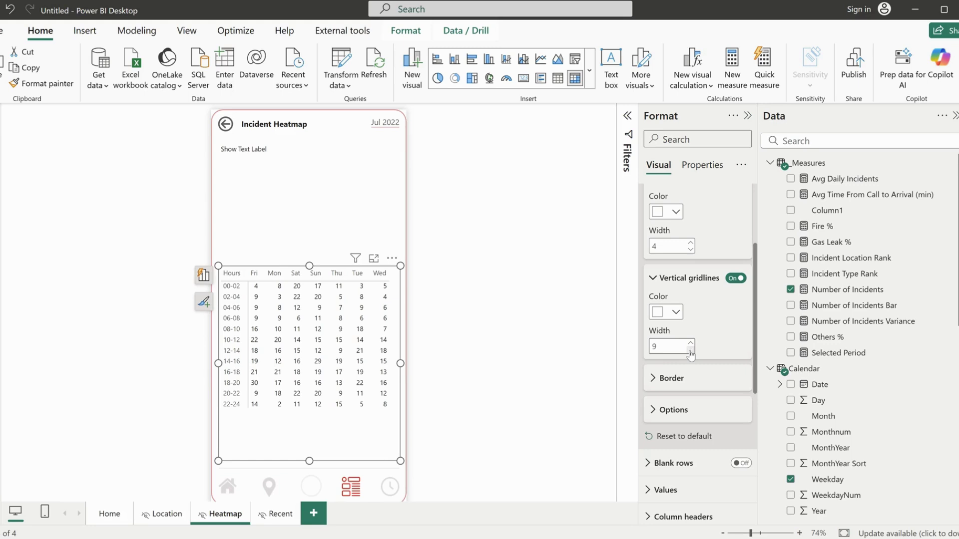
{"action": "left_click", "coordinate": [691, 351]}
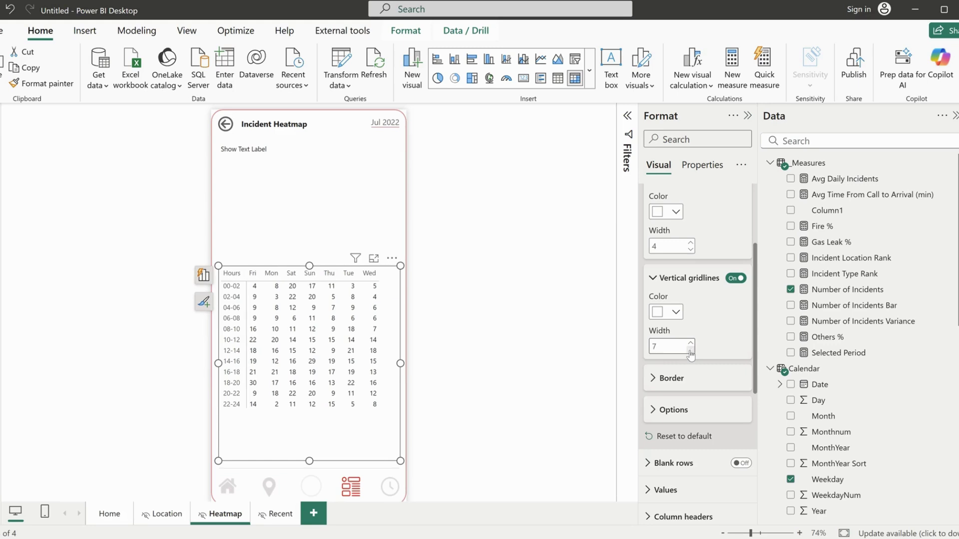
{"action": "left_click", "coordinate": [691, 352]}
{"action": "left_click", "coordinate": [690, 242]}
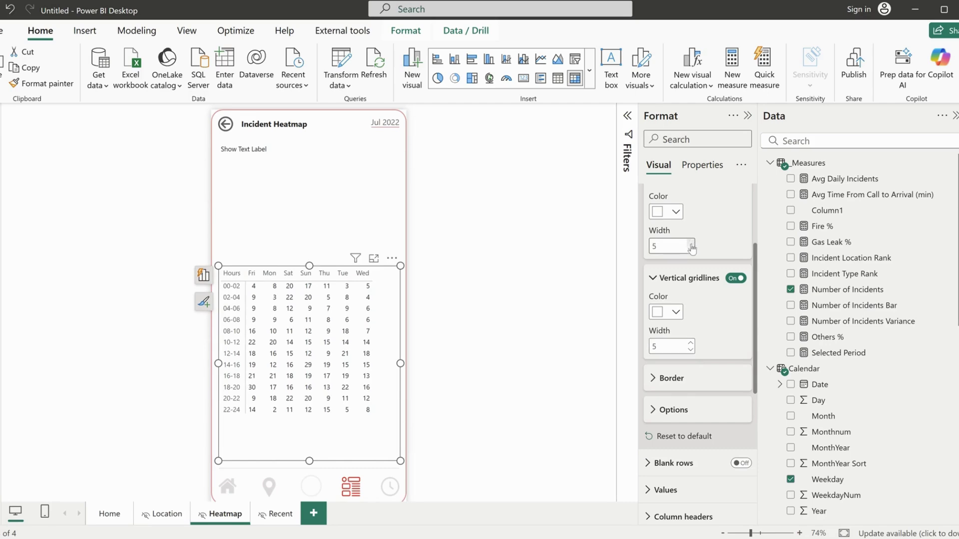
Slightly increase the matrix's row padding and set the font size of its values to 12.
{"action": "left_click", "coordinate": [682, 417]}
{"action": "scroll", "coordinate": [697, 390], "scroll_direction": "down", "scroll_amount": 4}
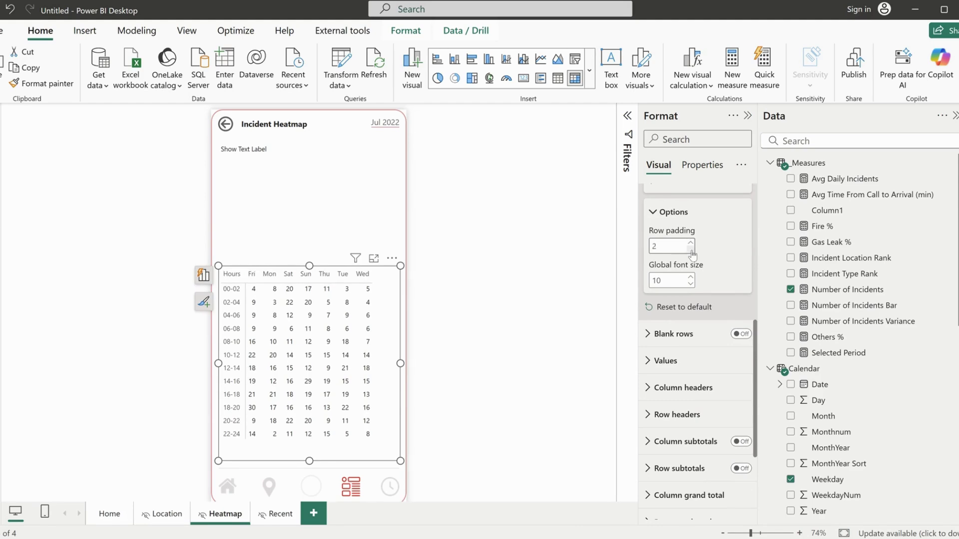
{"action": "left_click", "coordinate": [691, 249]}
{"action": "left_click", "coordinate": [666, 360]}
{"action": "scroll", "coordinate": [699, 325], "scroll_direction": "down", "scroll_amount": 3}
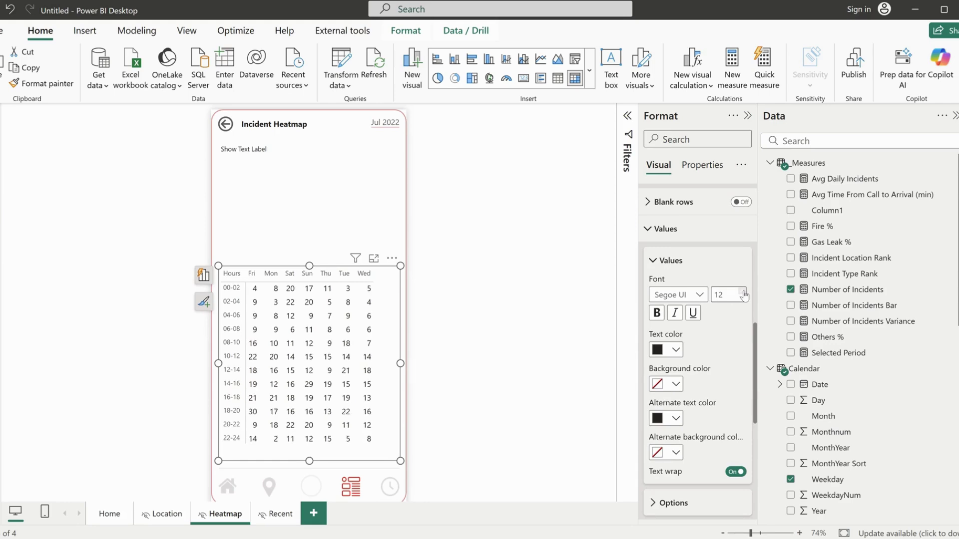
{"action": "left_click", "coordinate": [672, 238]}
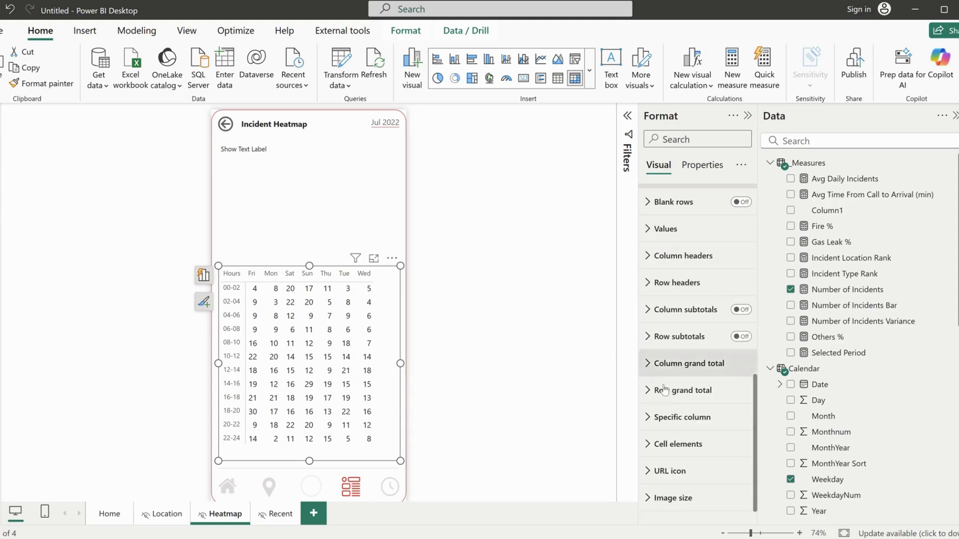
{"action": "scroll", "coordinate": [690, 463], "scroll_direction": "down", "scroll_amount": 1}
{"action": "scroll", "coordinate": [690, 463], "scroll_direction": "up", "scroll_amount": 3}
{"action": "scroll", "coordinate": [691, 463], "scroll_direction": "down", "scroll_amount": 3}
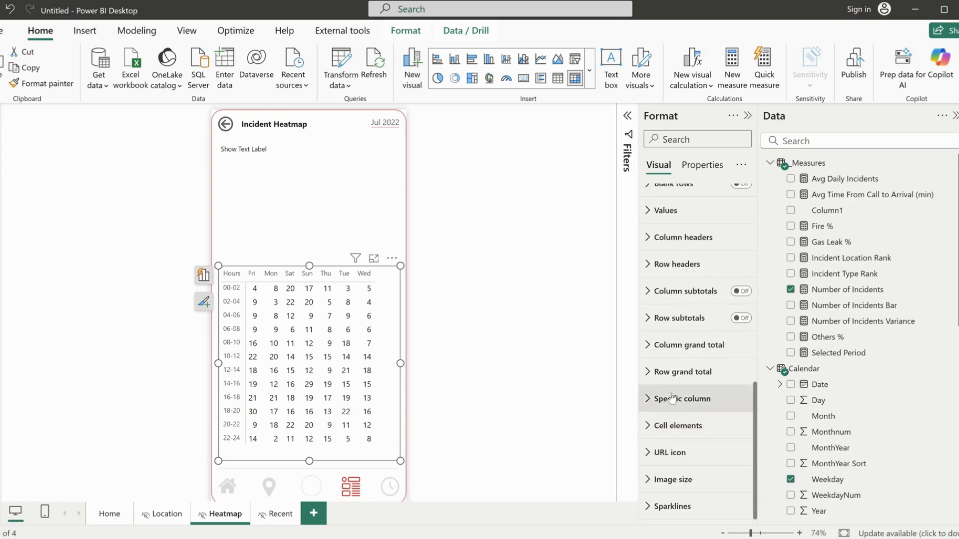
{"action": "scroll", "coordinate": [681, 329], "scroll_direction": "up", "scroll_amount": 3}
{"action": "scroll", "coordinate": [674, 359], "scroll_direction": "down", "scroll_amount": 3}
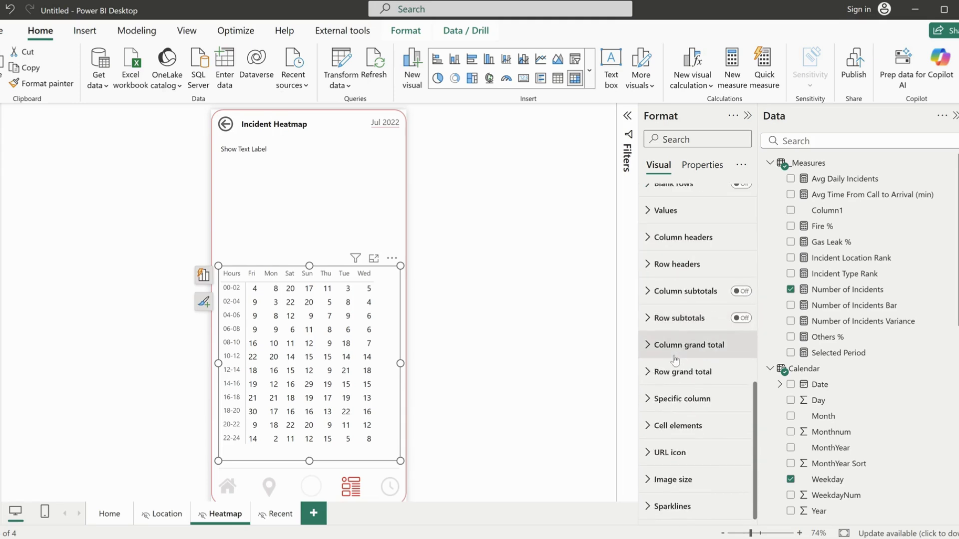
Apply a gradient background color to the matrix's Number of Incidents values, from light red for the lowest to red for the highest.
{"action": "left_click", "coordinate": [688, 432]}
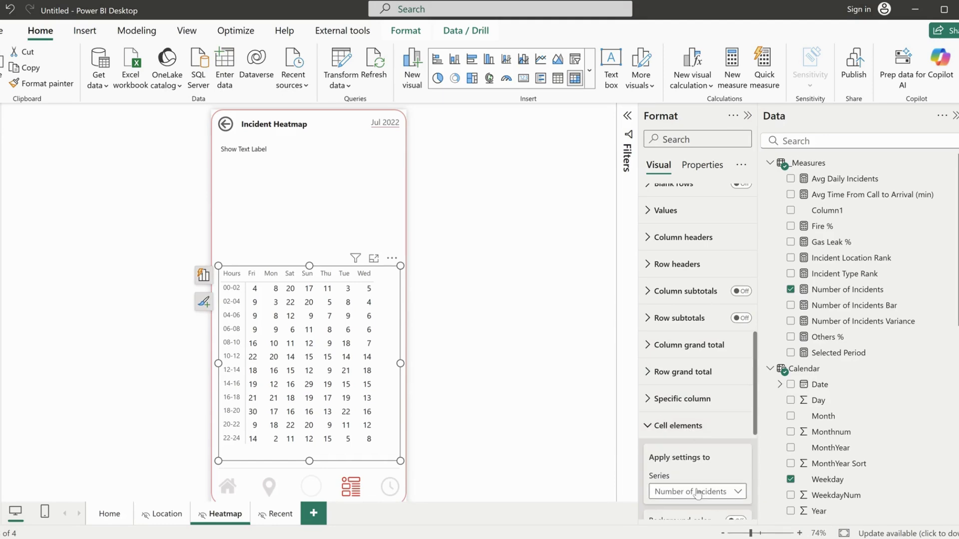
{"action": "scroll", "coordinate": [700, 349], "scroll_direction": "down", "scroll_amount": 5}
{"action": "left_click", "coordinate": [743, 260]}
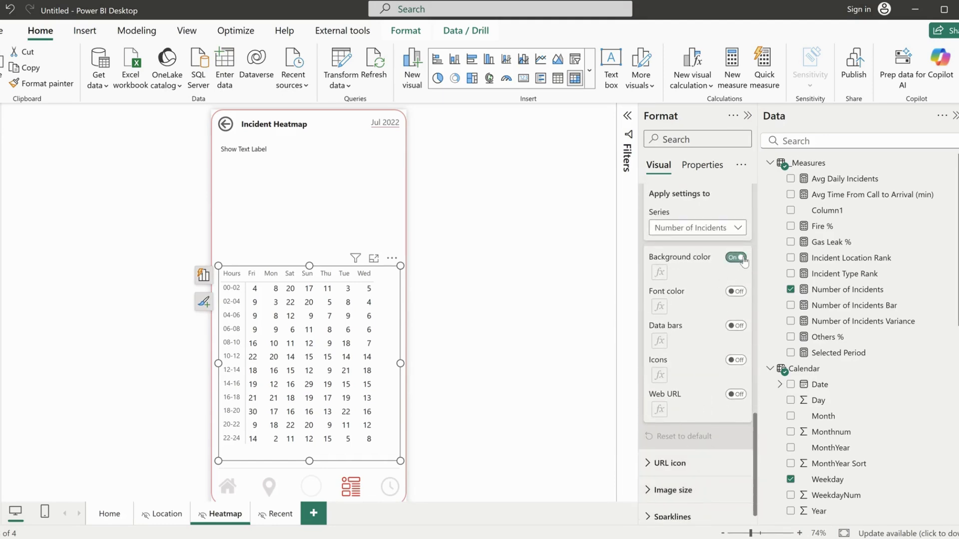
{"action": "left_click", "coordinate": [659, 272]}
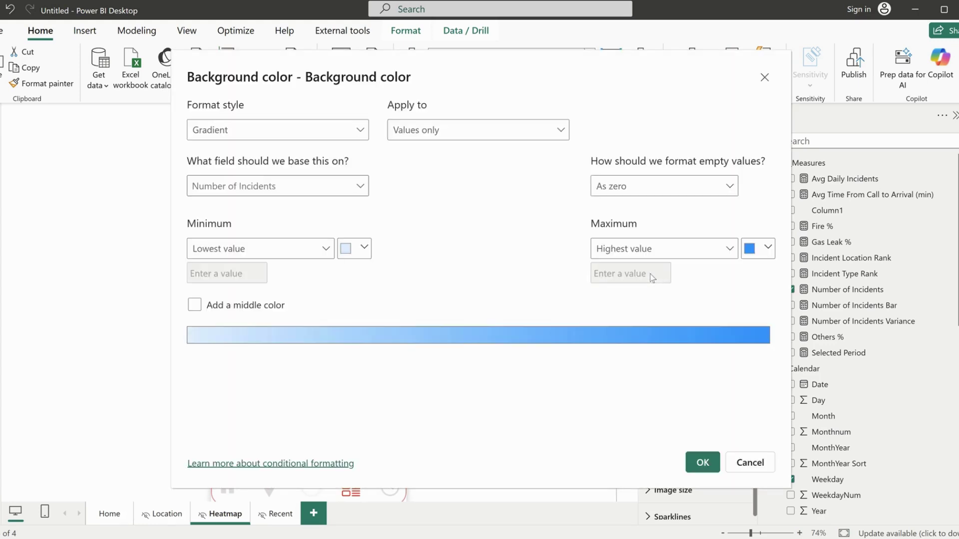
{"action": "left_click", "coordinate": [768, 249]}
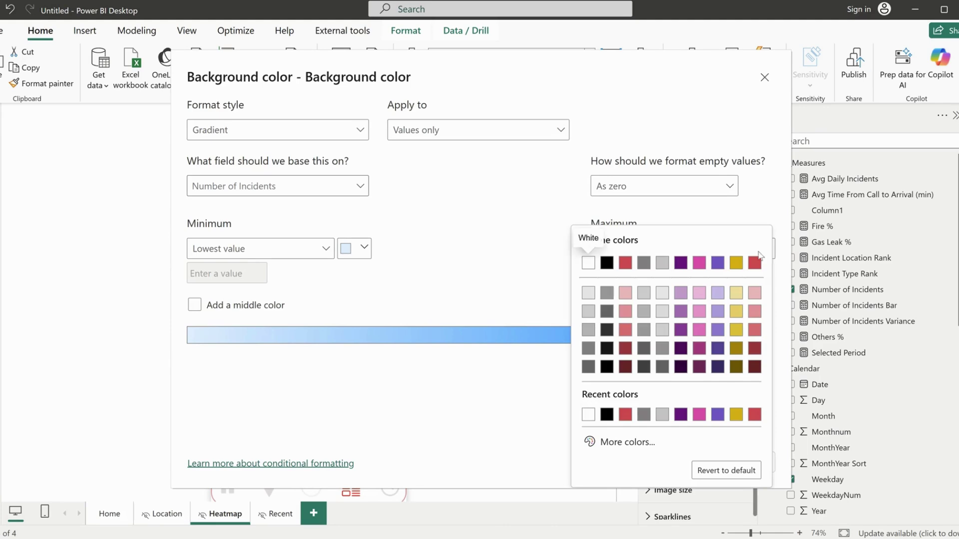
{"action": "left_click", "coordinate": [624, 415]}
{"action": "left_click", "coordinate": [364, 248]}
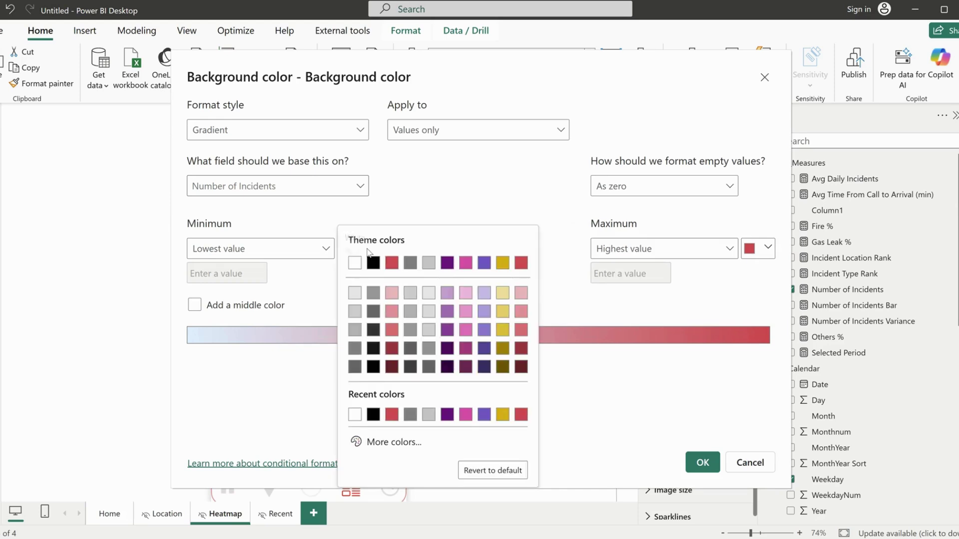
{"action": "left_click", "coordinate": [393, 297]}
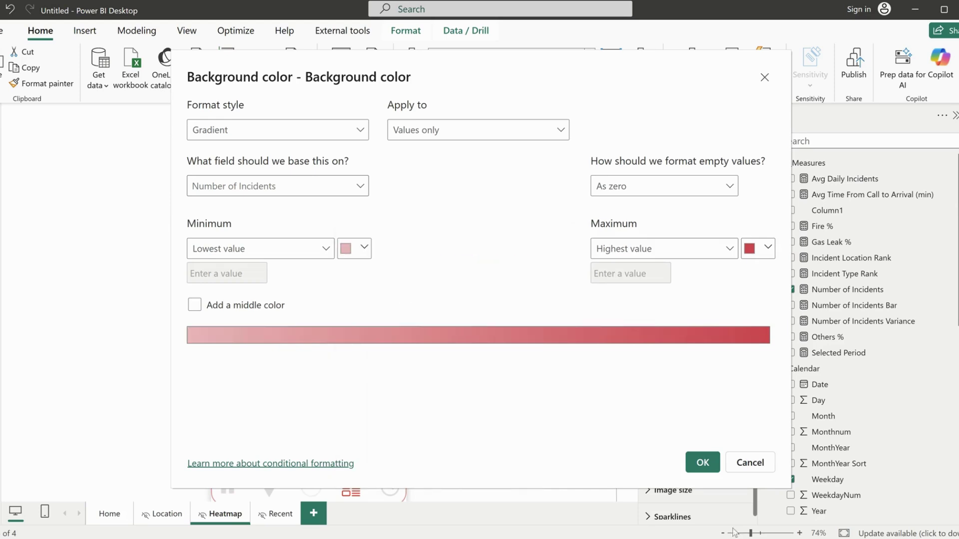
{"action": "left_click", "coordinate": [701, 463]}
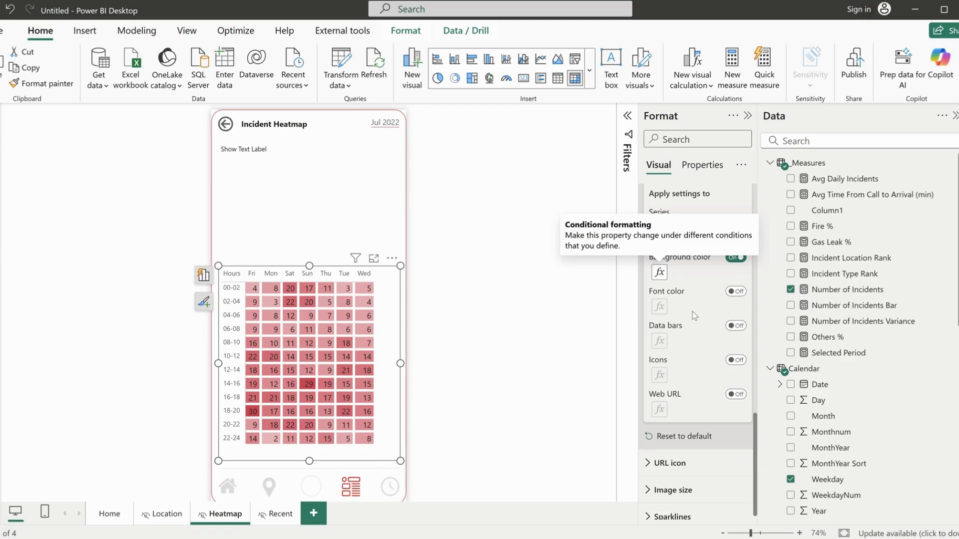
Set the width of the matrix's vertical gridlines to 10.
{"action": "scroll", "coordinate": [699, 365], "scroll_direction": "up", "scroll_amount": 5}
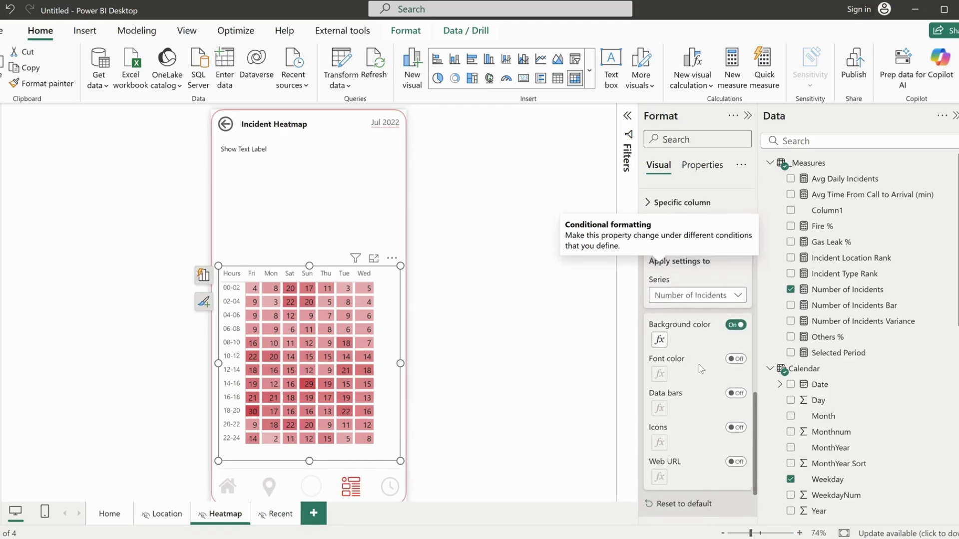
{"action": "scroll", "coordinate": [699, 367], "scroll_direction": "up", "scroll_amount": 10}
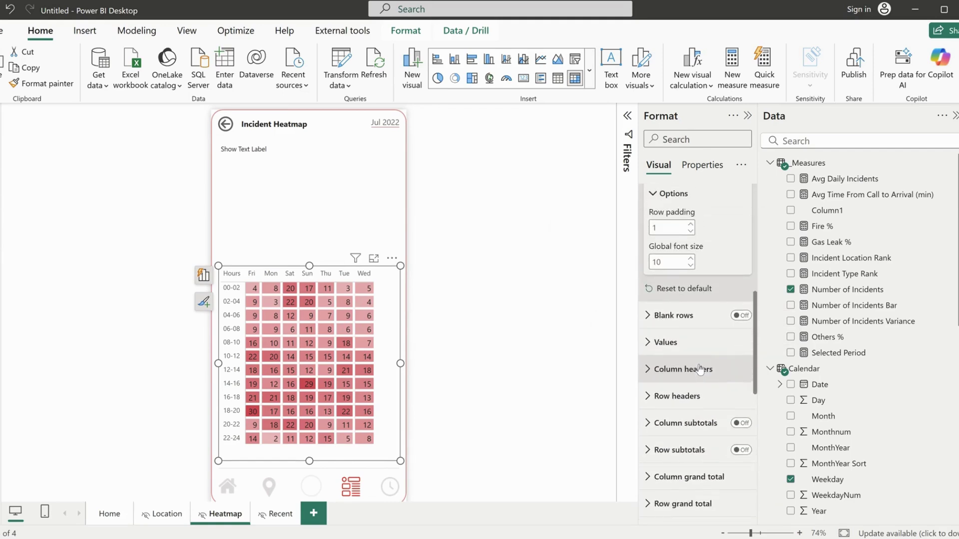
{"action": "scroll", "coordinate": [699, 363], "scroll_direction": "up", "scroll_amount": 3}
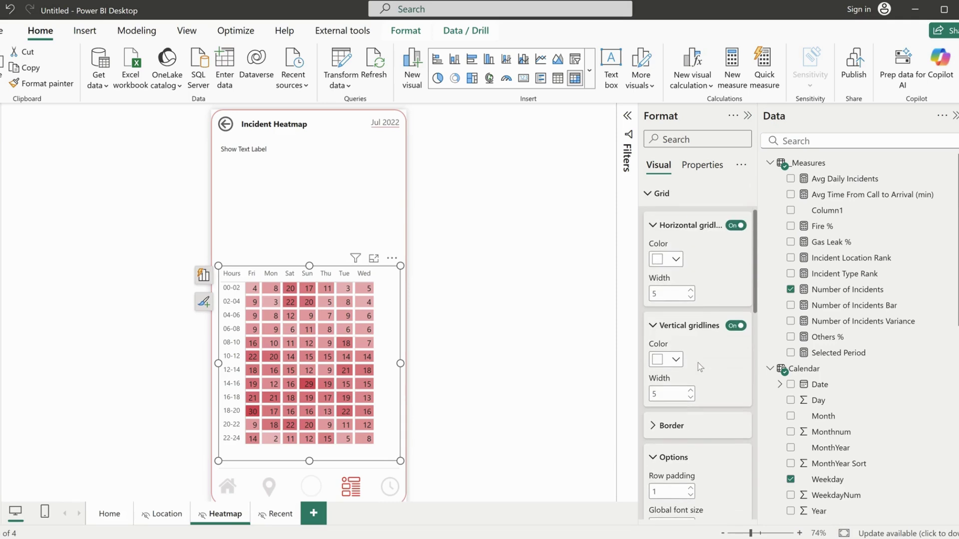
{"action": "left_click", "coordinate": [690, 297]}
{"action": "left_click", "coordinate": [690, 392]}
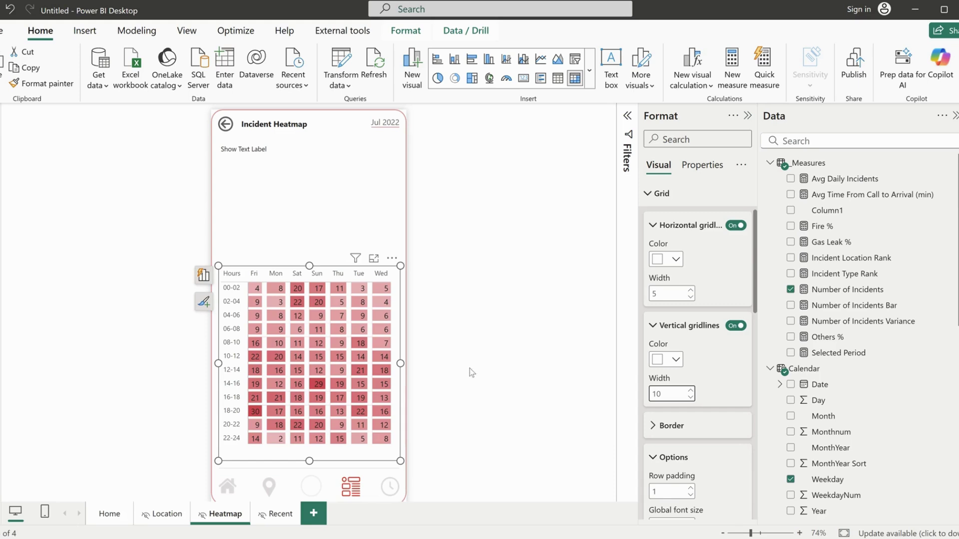
Insert a clustered column chart and fit it into the space between the text label and the matrix, nearly spanning the matrix's width.
{"action": "left_click", "coordinate": [348, 215]}
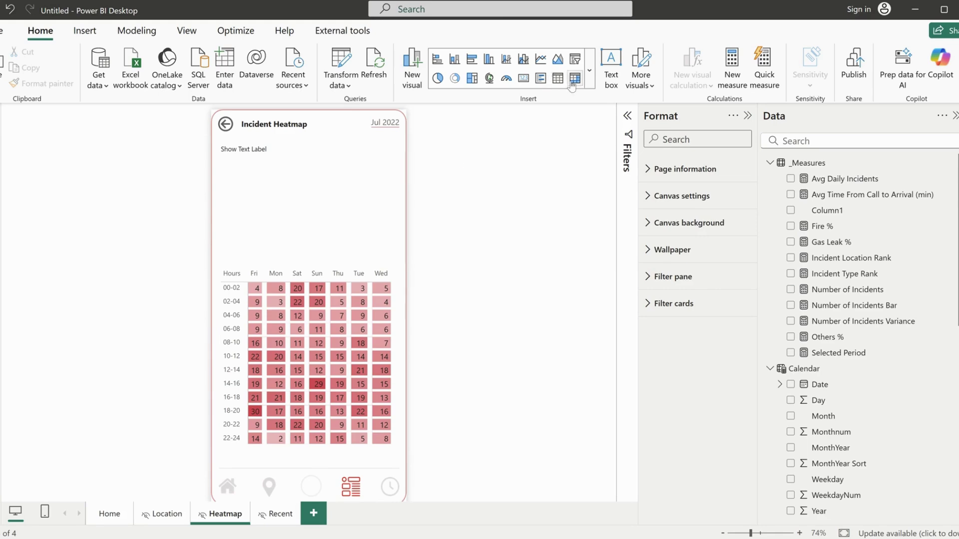
{"action": "left_click", "coordinate": [488, 61]}
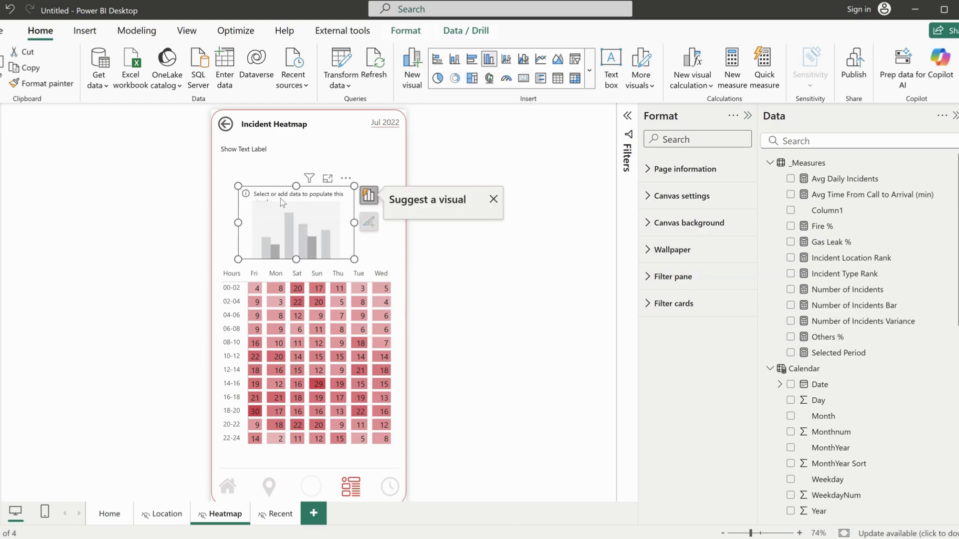
{"action": "left_click_drag", "start_coordinate": [259, 205], "coordinate": [242, 185]}
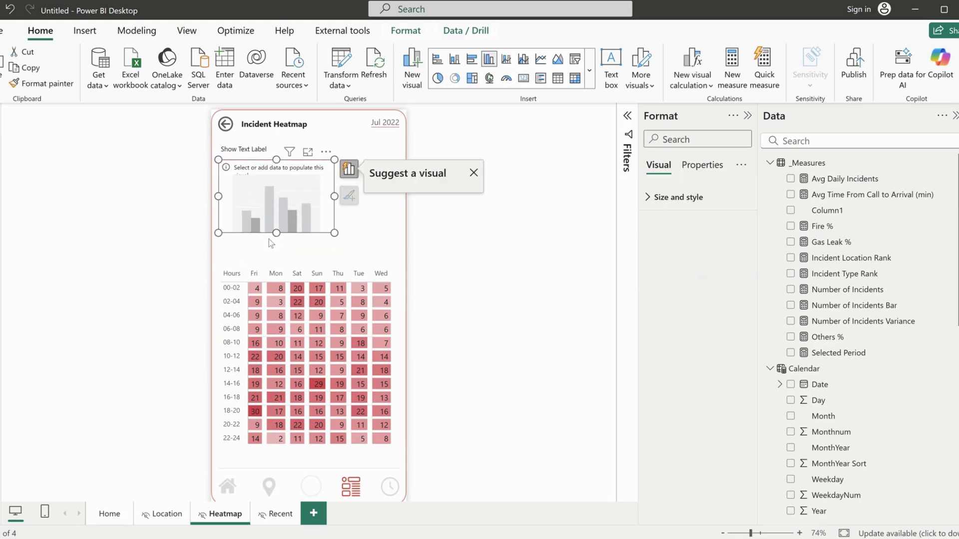
{"action": "left_click_drag", "start_coordinate": [276, 233], "coordinate": [282, 262]}
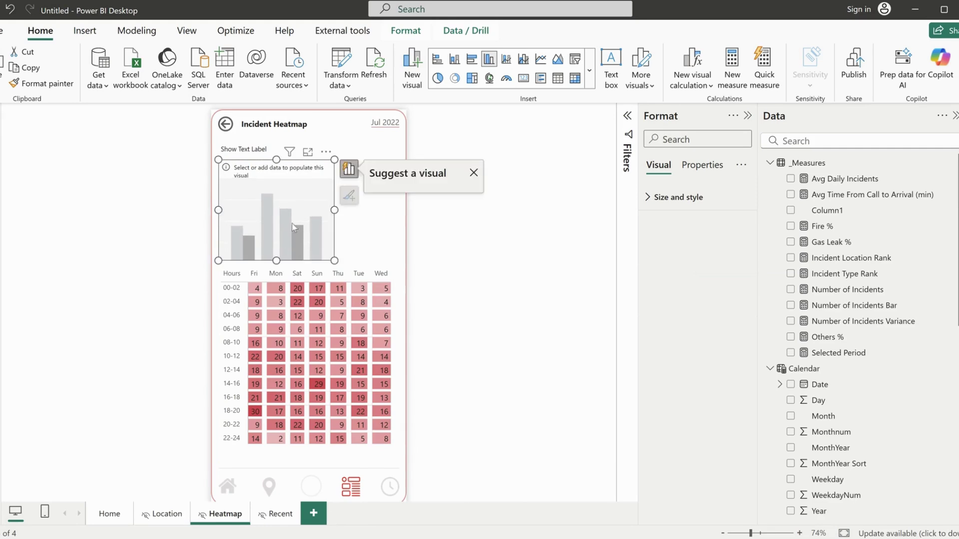
{"action": "left_click_drag", "start_coordinate": [334, 210], "coordinate": [387, 217]}
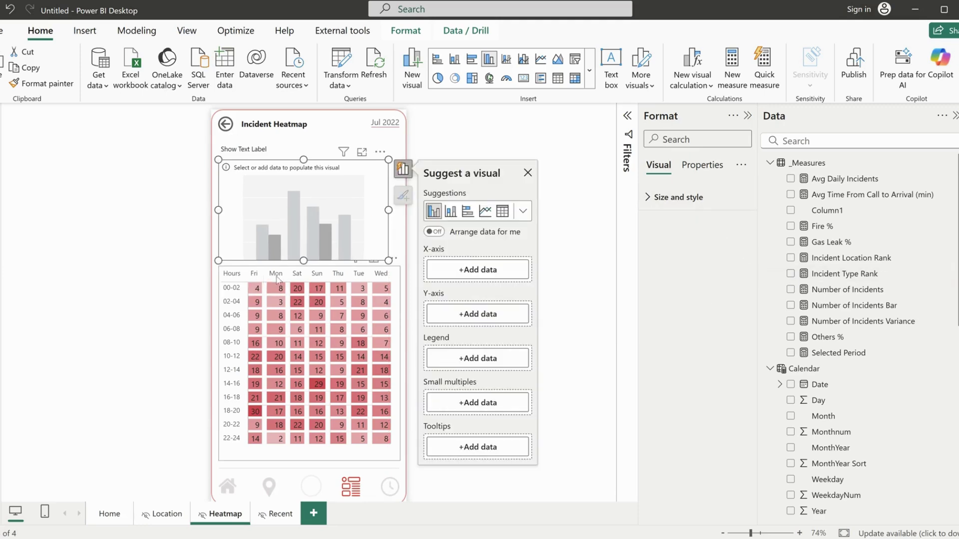
Sort the Calendar table's Weekday column by WeekdayNum.
{"action": "scroll", "coordinate": [859, 360], "scroll_direction": "down", "scroll_amount": 5}
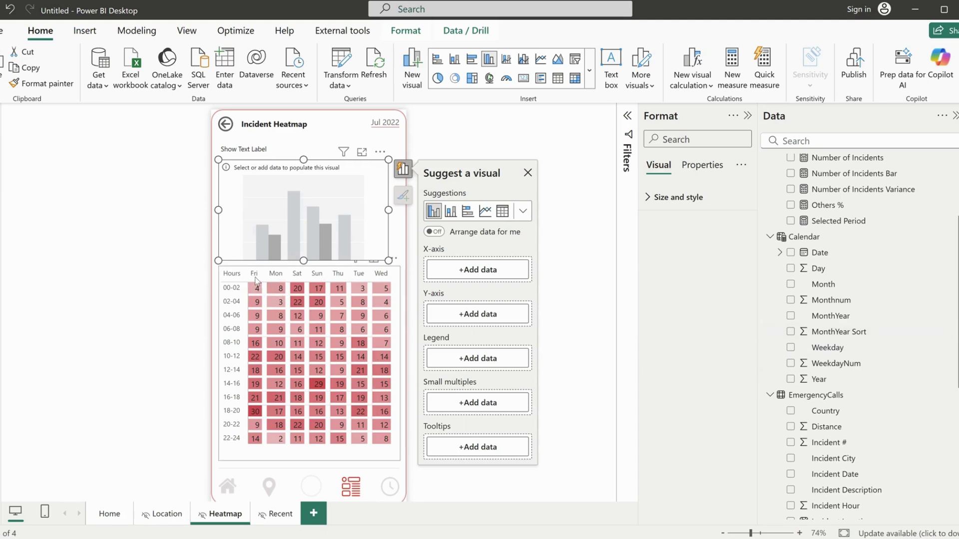
{"action": "left_click", "coordinate": [828, 348]}
{"action": "left_click", "coordinate": [472, 85]}
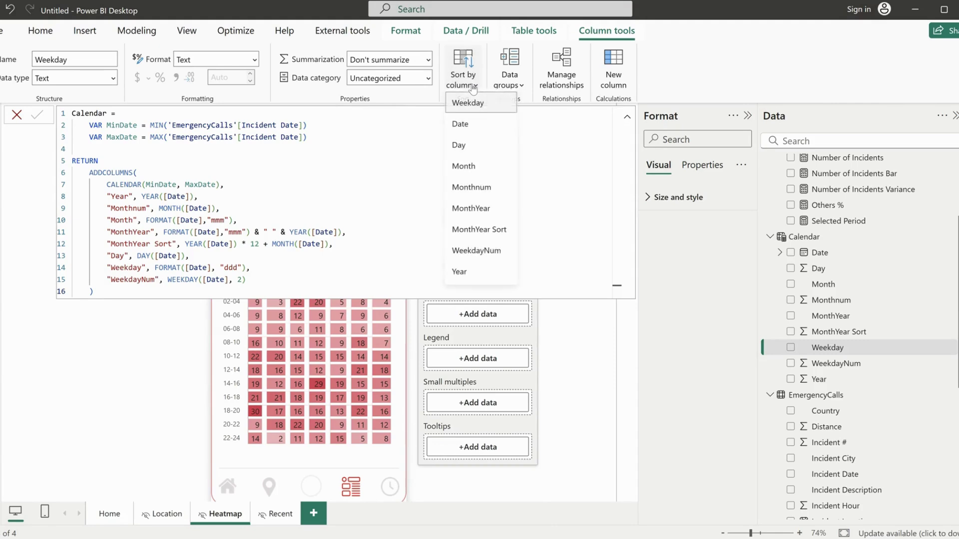
{"action": "left_click", "coordinate": [488, 256]}
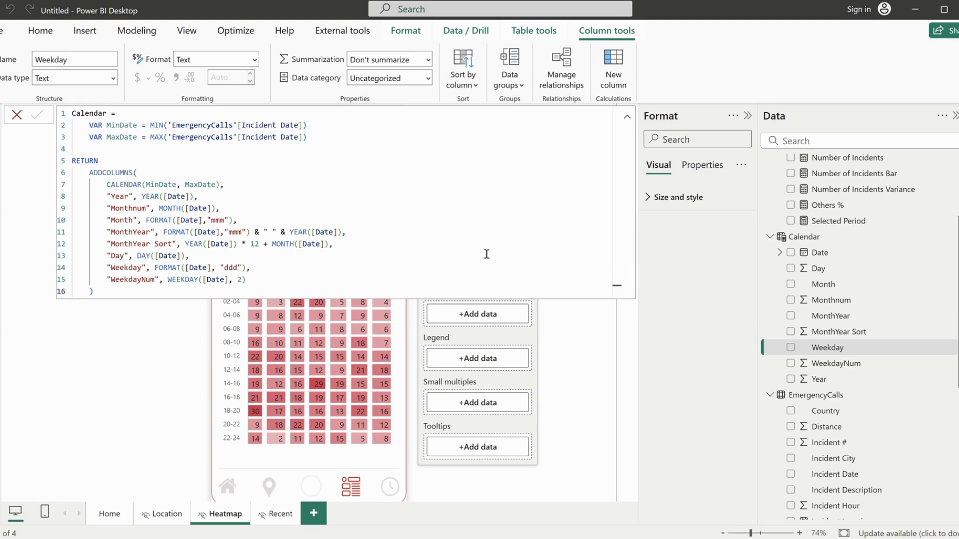
{"action": "left_click", "coordinate": [401, 341]}
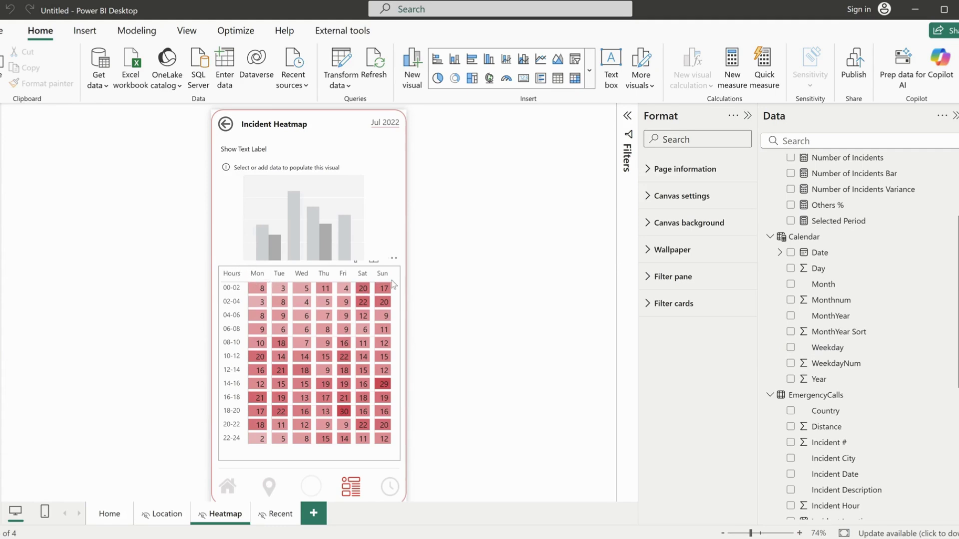
Populate the empty column chart with Weekday on the X-axis and Number of Incidents on the Y-axis.
{"action": "left_click", "coordinate": [381, 205]}
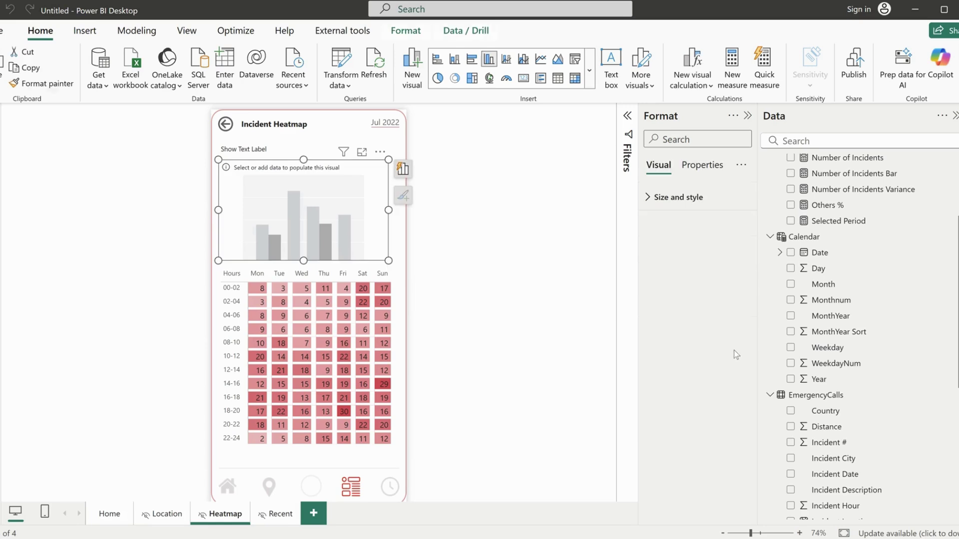
{"action": "left_click", "coordinate": [791, 348]}
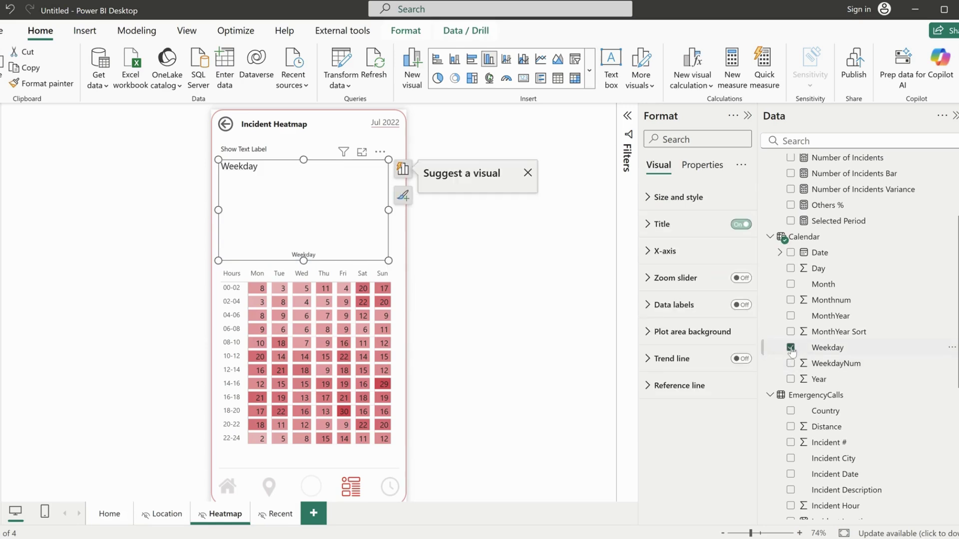
{"action": "scroll", "coordinate": [838, 336], "scroll_direction": "up", "scroll_amount": 3}
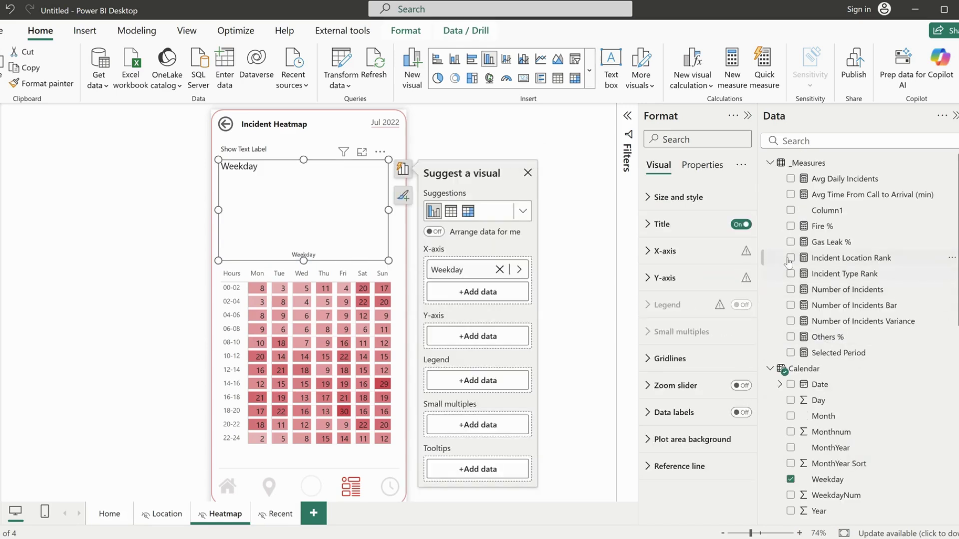
{"action": "left_click_drag", "start_coordinate": [780, 294], "coordinate": [320, 239]}
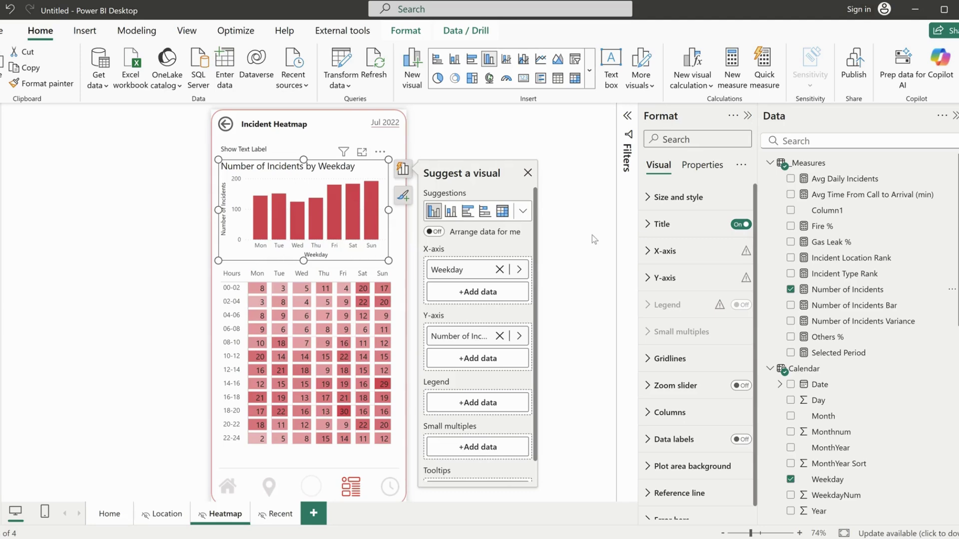
Turn off the column chart's title along with its X-axis title and values.
{"action": "left_click", "coordinate": [682, 225]}
{"action": "left_click", "coordinate": [730, 224]}
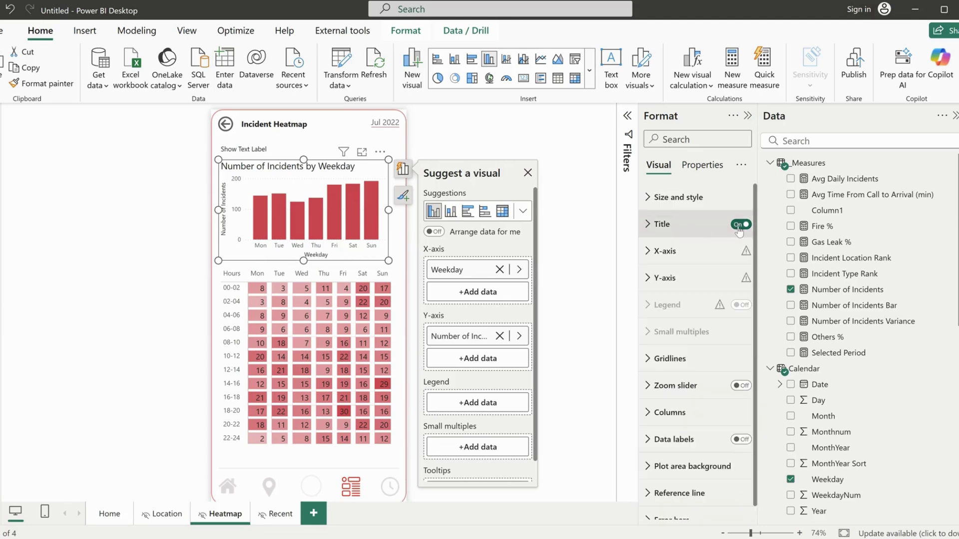
{"action": "left_click", "coordinate": [740, 225]}
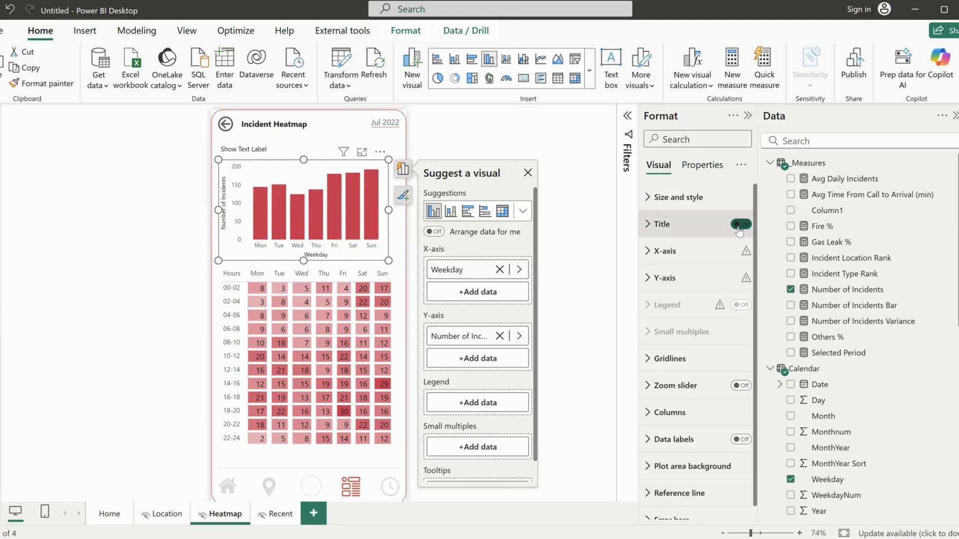
{"action": "left_click", "coordinate": [666, 250]}
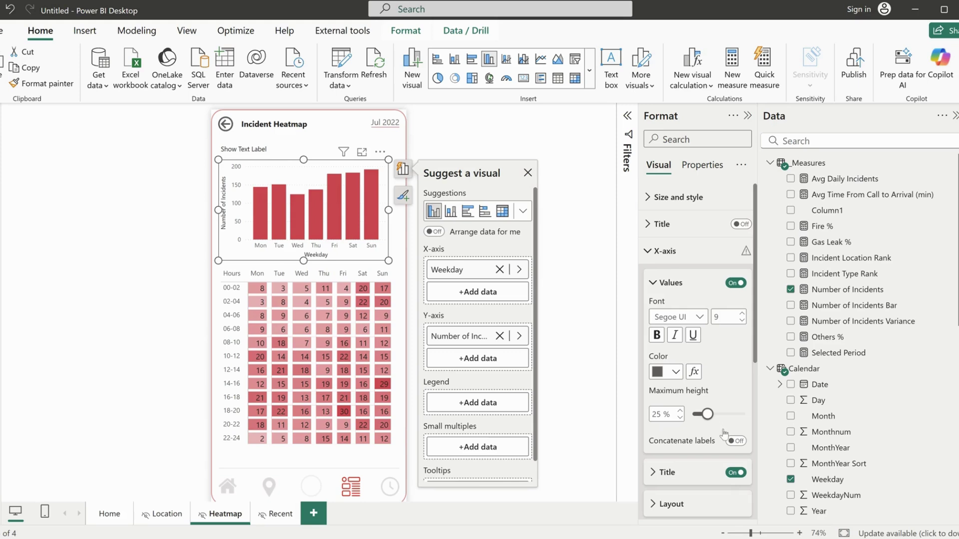
{"action": "left_click", "coordinate": [732, 473]}
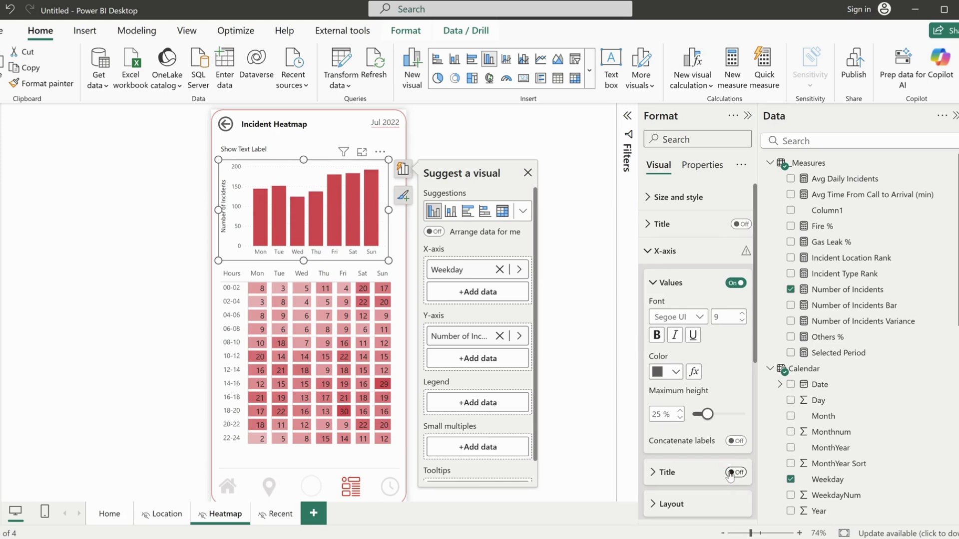
{"action": "left_click", "coordinate": [736, 283]}
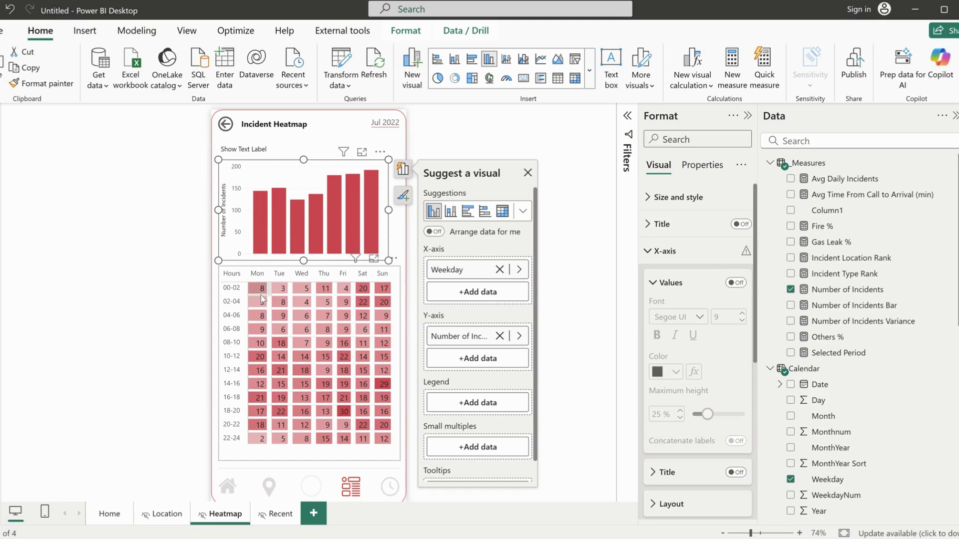
Turn off the column chart's Y-axis values.
{"action": "left_click", "coordinate": [667, 256]}
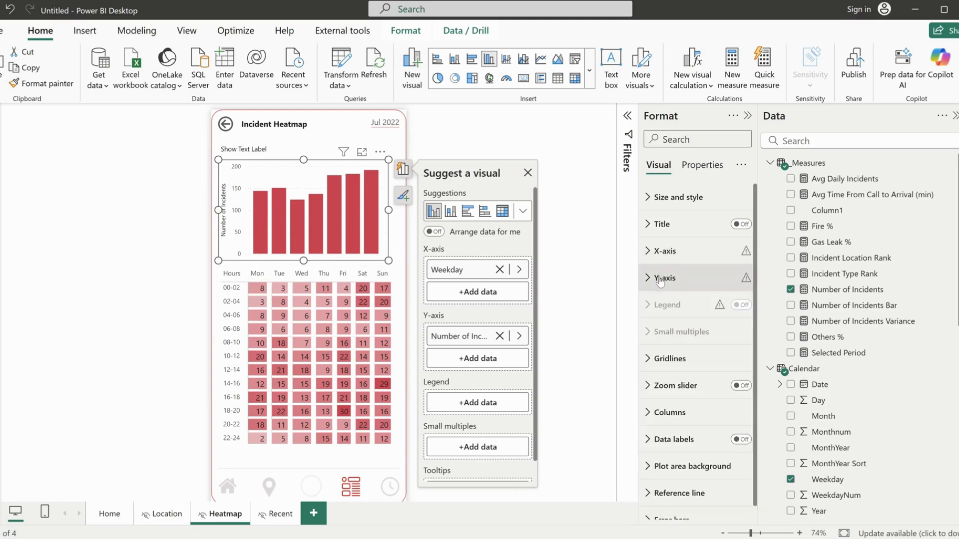
{"action": "left_click", "coordinate": [660, 278]}
{"action": "left_click", "coordinate": [735, 447]}
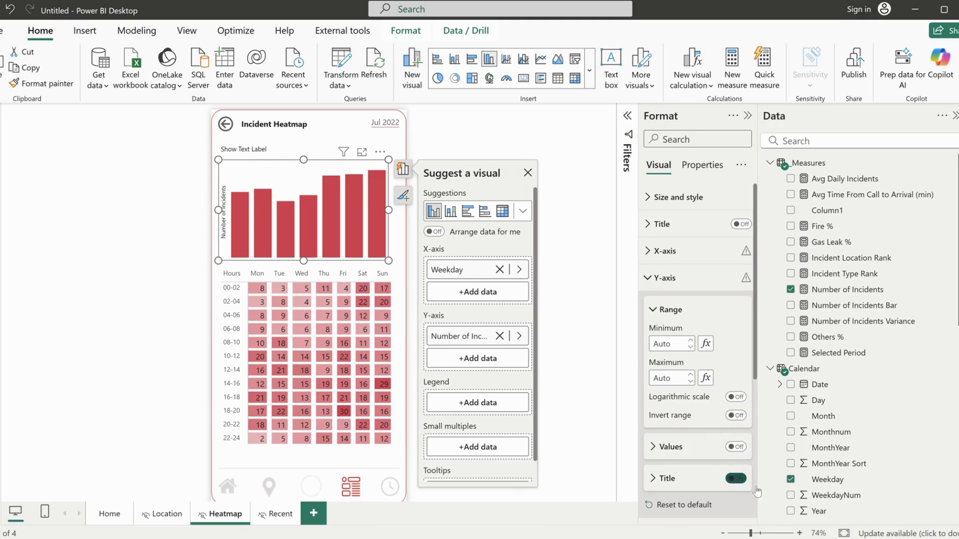
Turn off the column chart's Y-axis title and resize the chart to line up with the heatmap's weekday columns.
{"action": "left_click", "coordinate": [734, 480]}
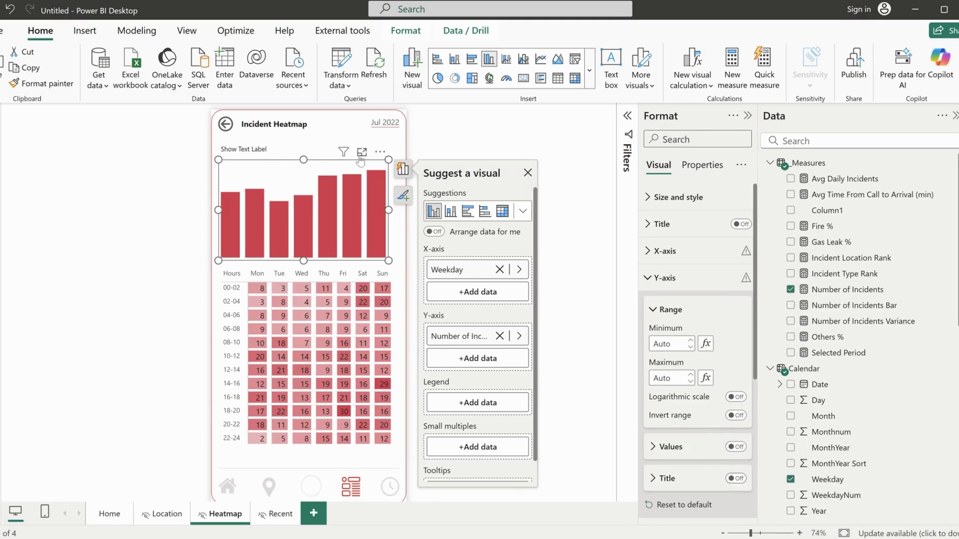
{"action": "left_click_drag", "start_coordinate": [218, 210], "coordinate": [247, 224]}
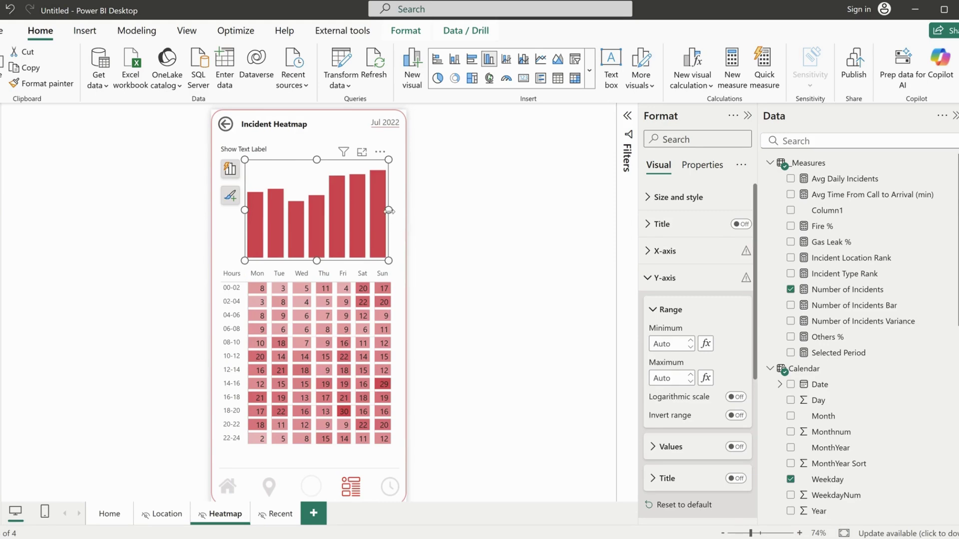
{"action": "left_click_drag", "start_coordinate": [389, 211], "coordinate": [394, 212]}
Set the space between categories to 60% in the column chart's layout settings.
{"action": "left_click", "coordinate": [648, 278]}
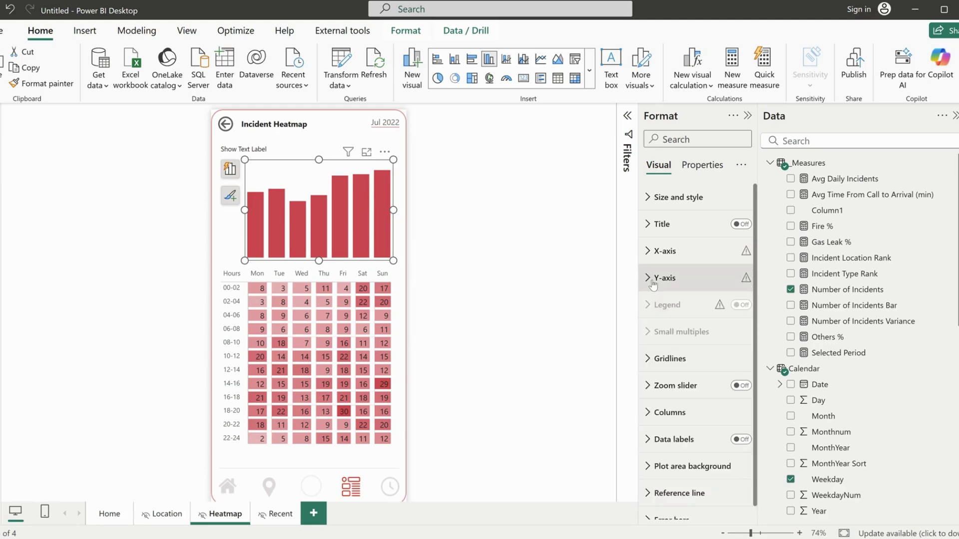
{"action": "scroll", "coordinate": [694, 420], "scroll_direction": "down", "scroll_amount": 1}
{"action": "left_click", "coordinate": [695, 416]}
{"action": "scroll", "coordinate": [697, 455], "scroll_direction": "down", "scroll_amount": 4}
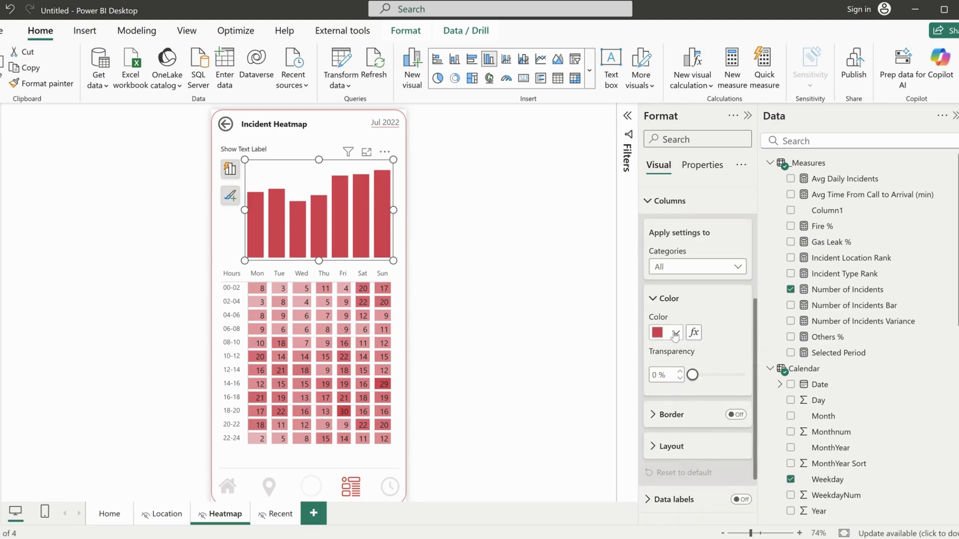
{"action": "left_click", "coordinate": [674, 447]}
{"action": "scroll", "coordinate": [690, 459], "scroll_direction": "down", "scroll_amount": 3}
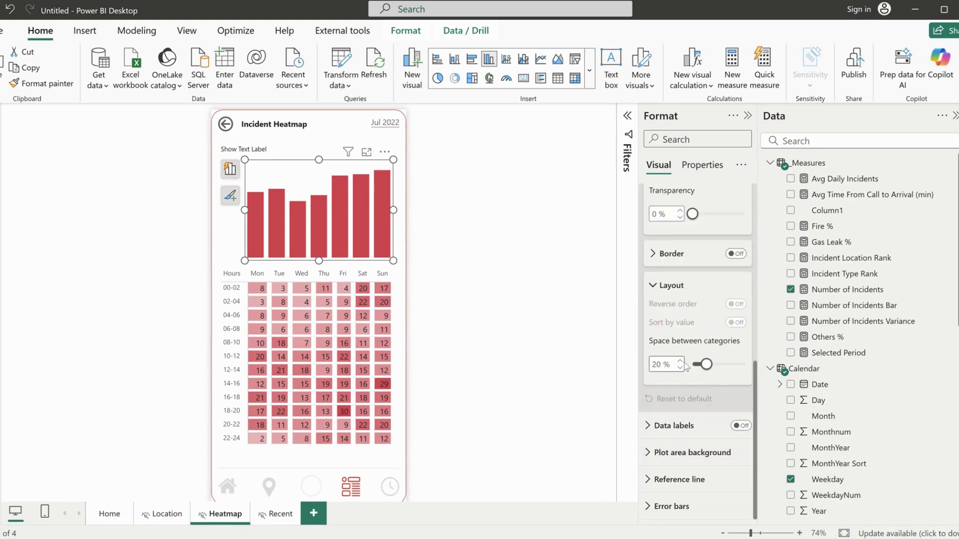
{"action": "left_click_drag", "start_coordinate": [709, 368], "coordinate": [734, 371]}
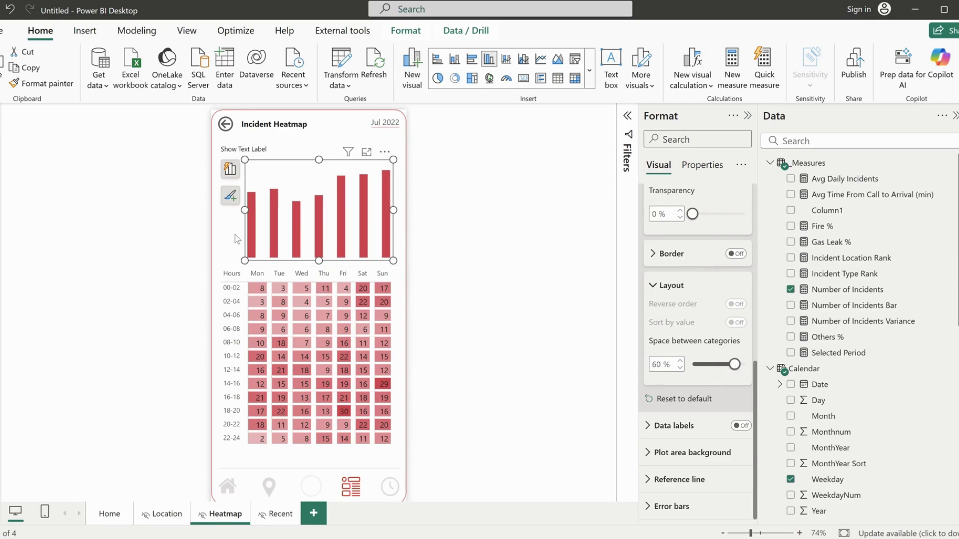
Narrow the column chart so its bars sit above the heatmap's weekday headings, and turn on its data labels.
{"action": "left_click_drag", "start_coordinate": [245, 210], "coordinate": [250, 210]}
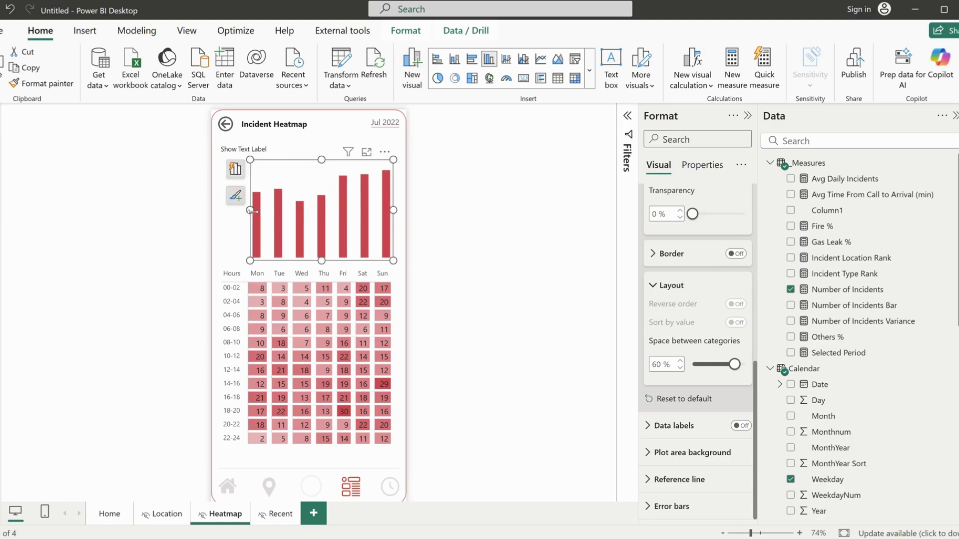
{"action": "left_click_drag", "start_coordinate": [391, 214], "coordinate": [385, 214]}
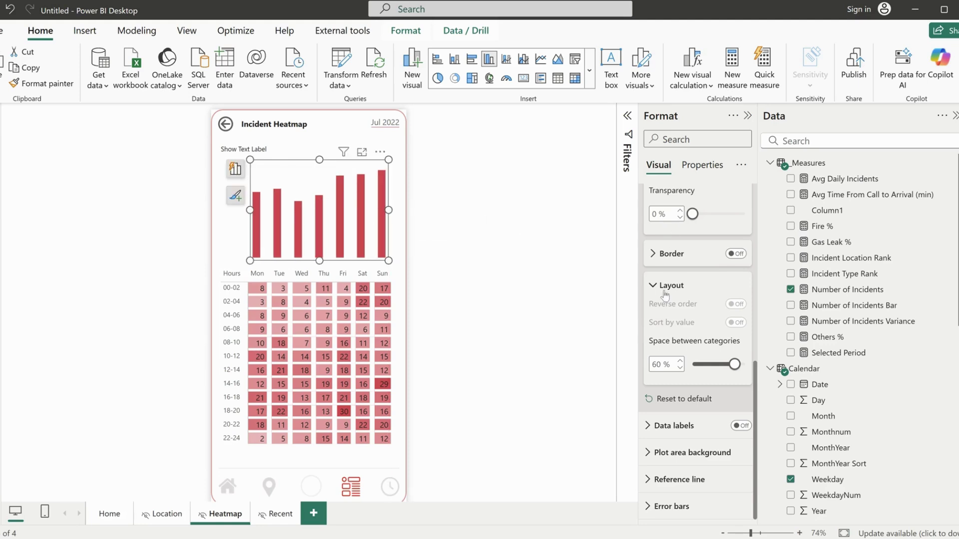
{"action": "scroll", "coordinate": [664, 295], "scroll_direction": "up", "scroll_amount": 4}
{"action": "left_click", "coordinate": [669, 237]}
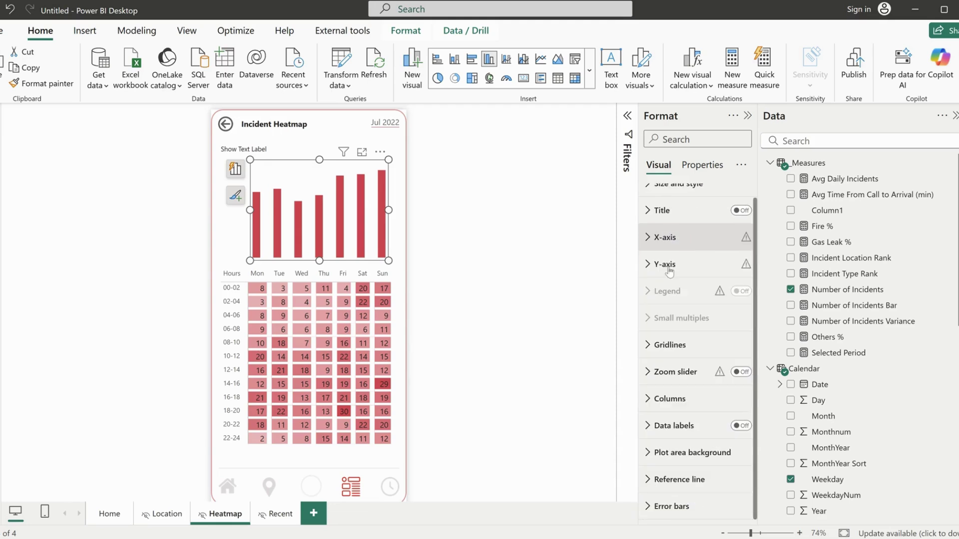
{"action": "left_click", "coordinate": [741, 425]}
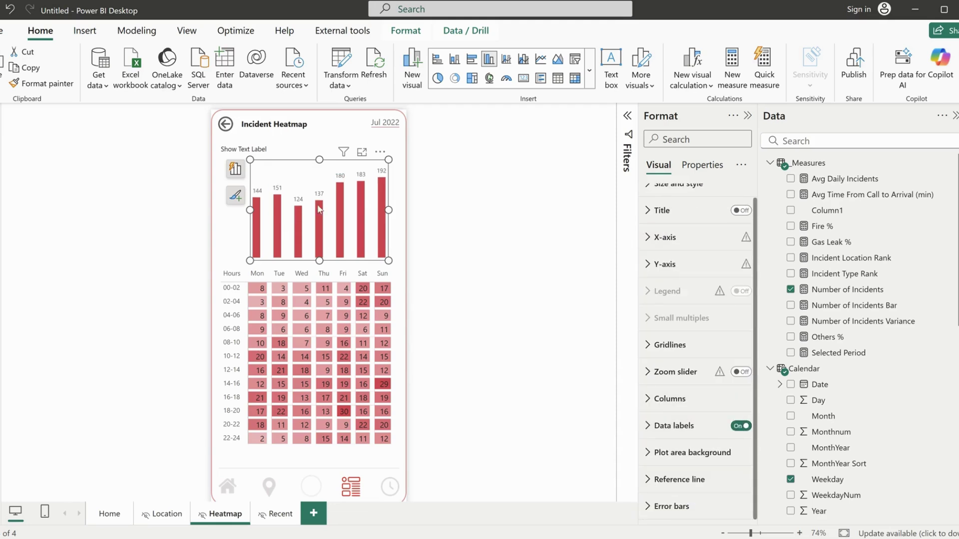
{"action": "left_click", "coordinate": [400, 203]}
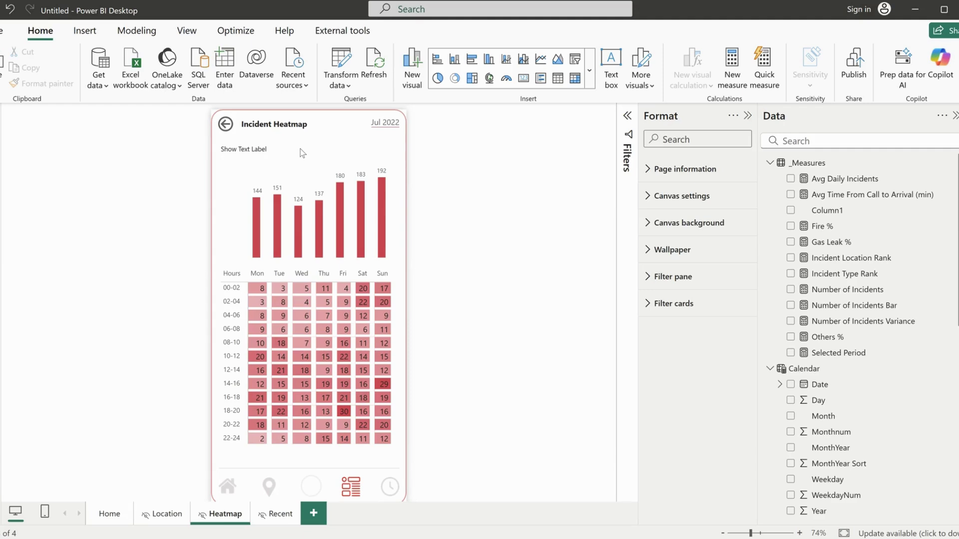
Duplicate the incident column chart and move the copy down over the lower part of the heatmap.
{"action": "left_click", "coordinate": [390, 225]}
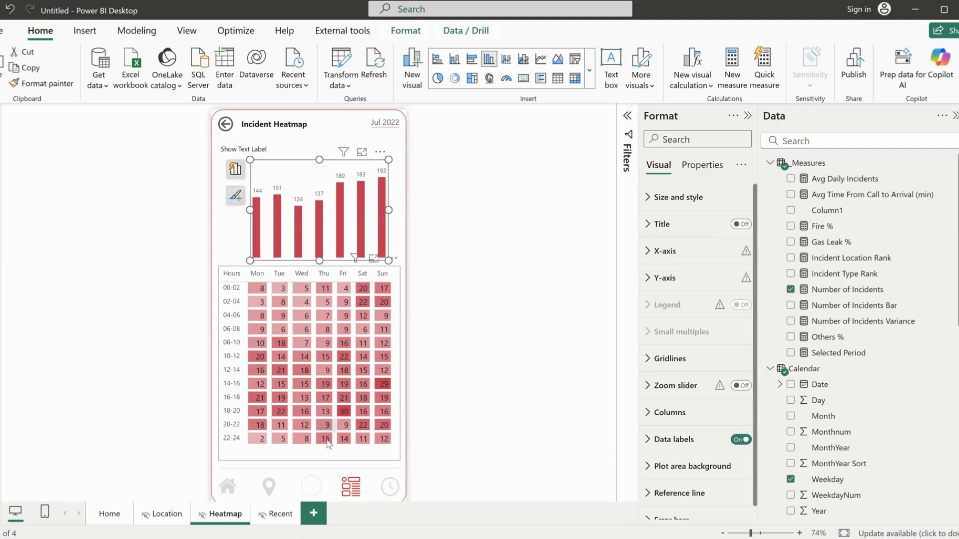
{"action": "left_click", "coordinate": [363, 469]}
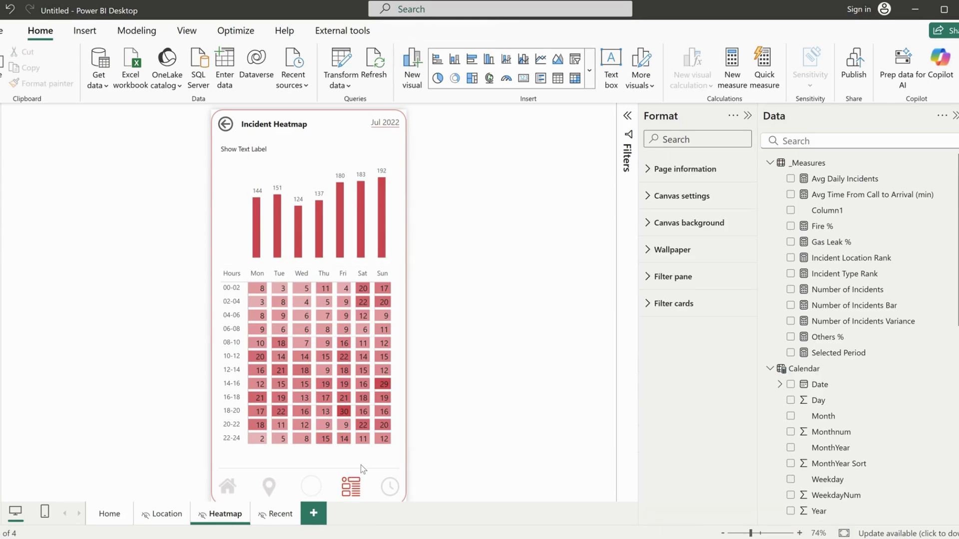
{"action": "left_click", "coordinate": [380, 209]}
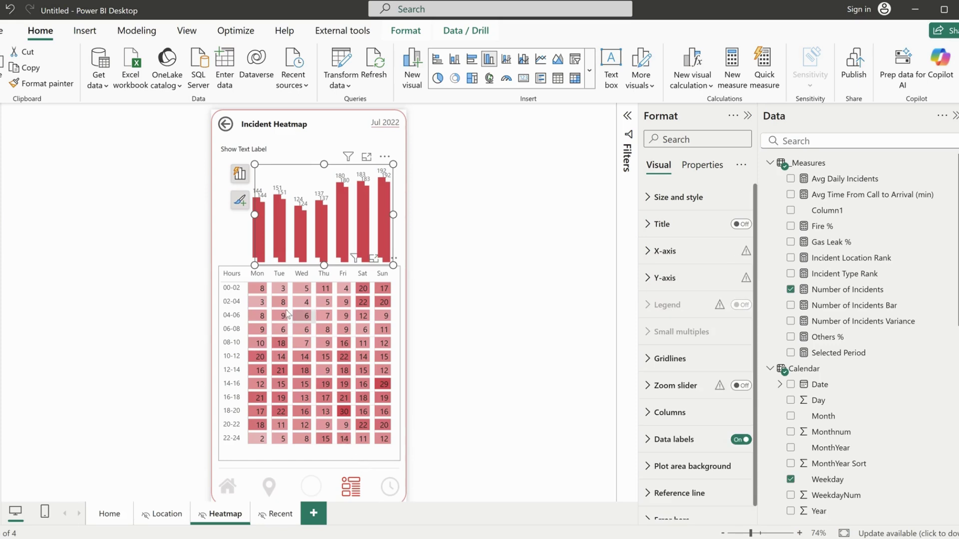
{"action": "left_click_drag", "start_coordinate": [388, 163], "coordinate": [365, 378]}
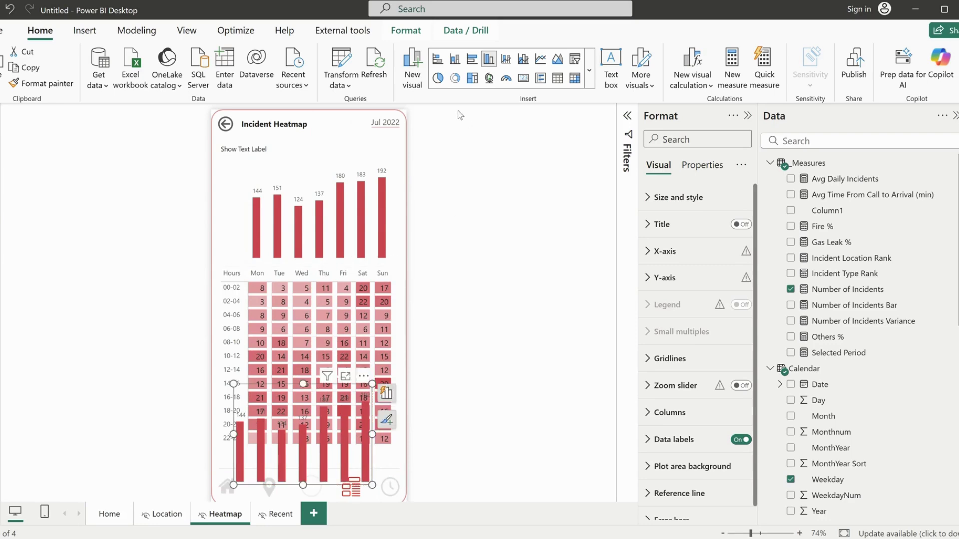
{"action": "left_click", "coordinate": [455, 79]}
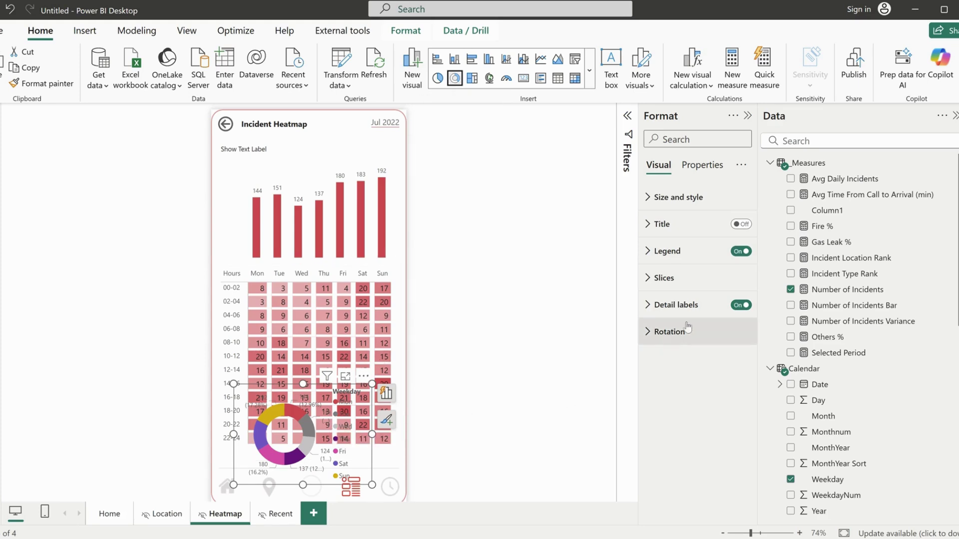
{"action": "left_click", "coordinate": [664, 280]}
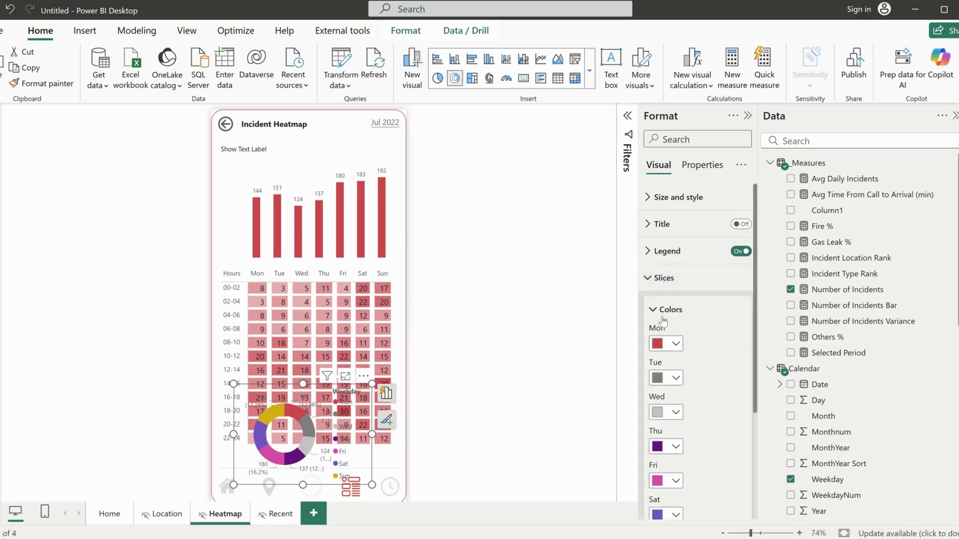
{"action": "scroll", "coordinate": [663, 325], "scroll_direction": "down", "scroll_amount": 3}
{"action": "scroll", "coordinate": [663, 325], "scroll_direction": "up", "scroll_amount": 3}
{"action": "left_click", "coordinate": [489, 59]}
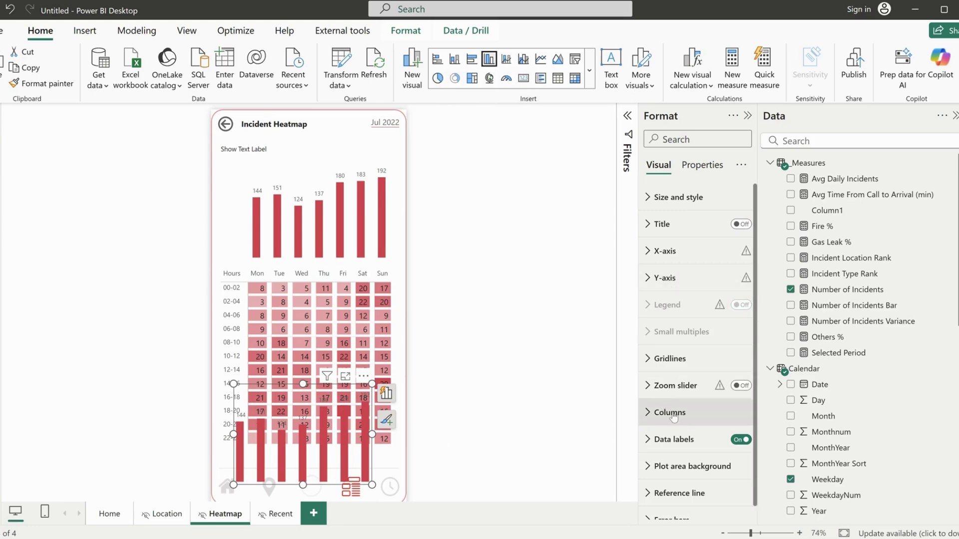
Color the duplicate chart's columns with a Weekday count gradient, from light red at the lowest value to red at the highest value.
{"action": "left_click", "coordinate": [683, 421]}
{"action": "scroll", "coordinate": [683, 421], "scroll_direction": "down", "scroll_amount": 4}
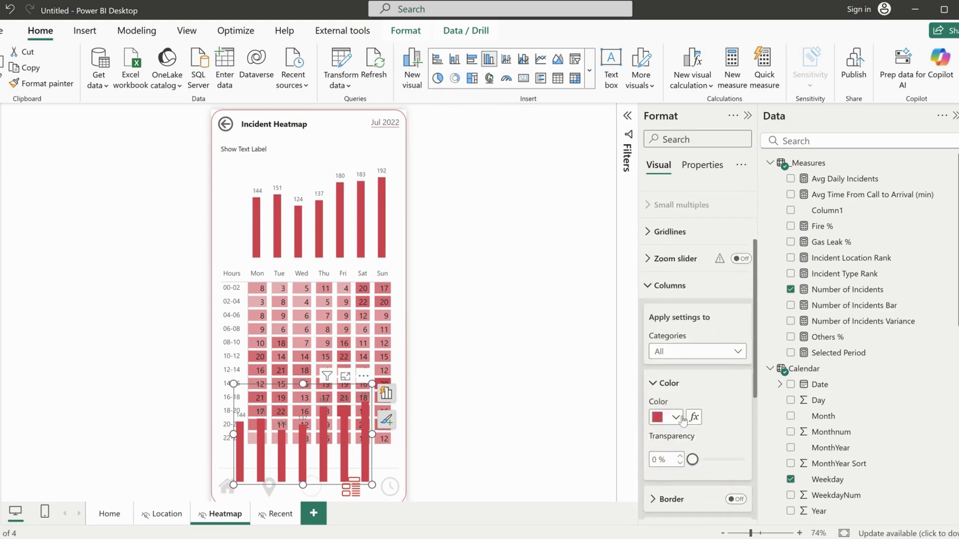
{"action": "left_click", "coordinate": [693, 346]}
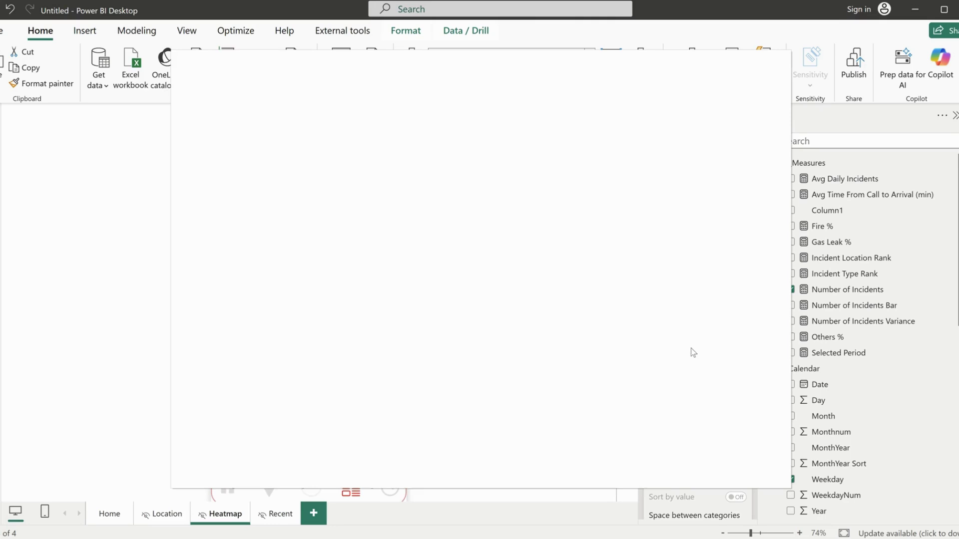
{"action": "left_click", "coordinate": [256, 129]}
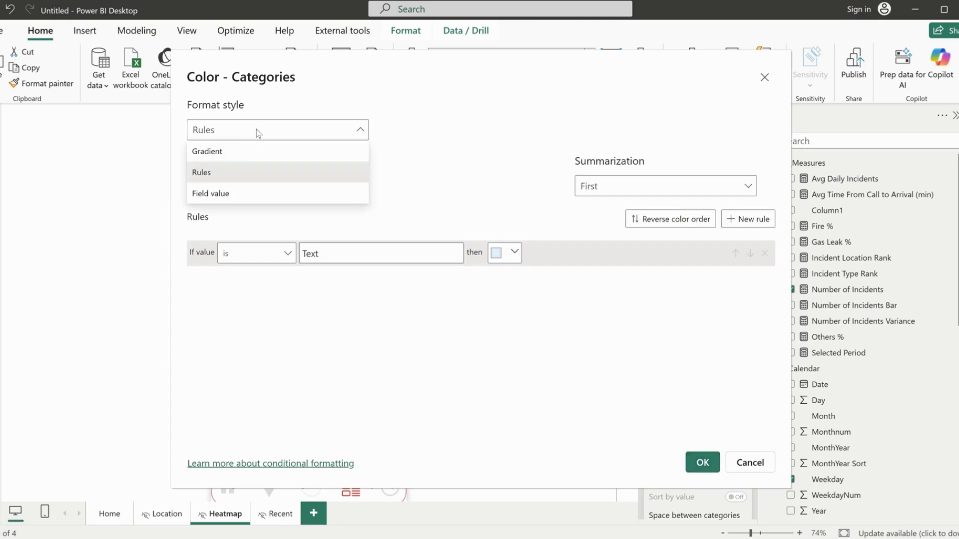
{"action": "left_click", "coordinate": [220, 152]}
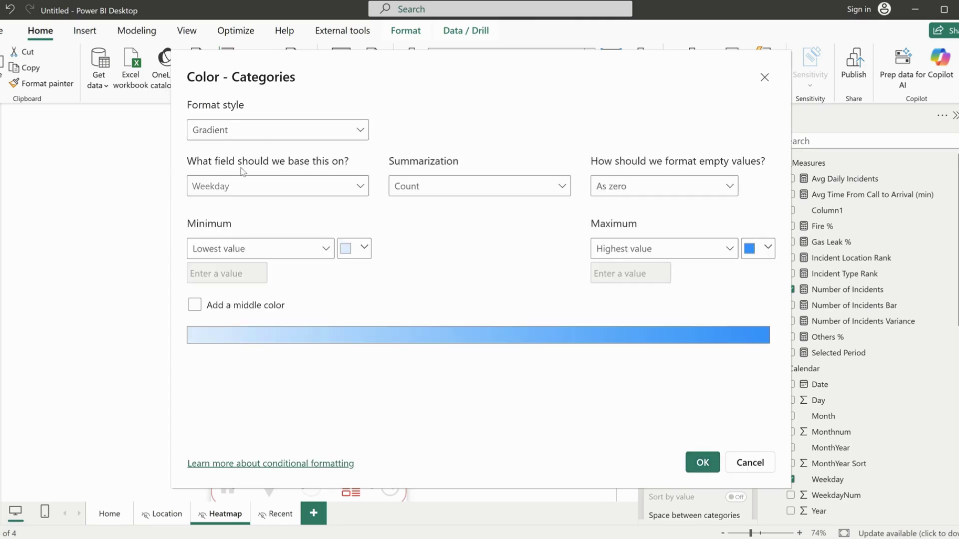
{"action": "left_click", "coordinate": [767, 248]}
{"action": "left_click", "coordinate": [625, 263]}
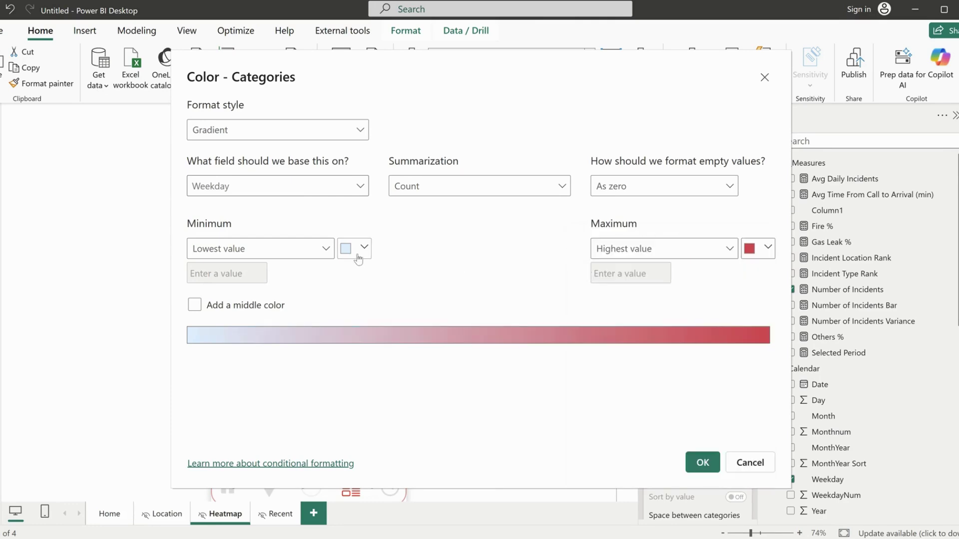
{"action": "left_click", "coordinate": [358, 248]}
{"action": "left_click", "coordinate": [392, 293]}
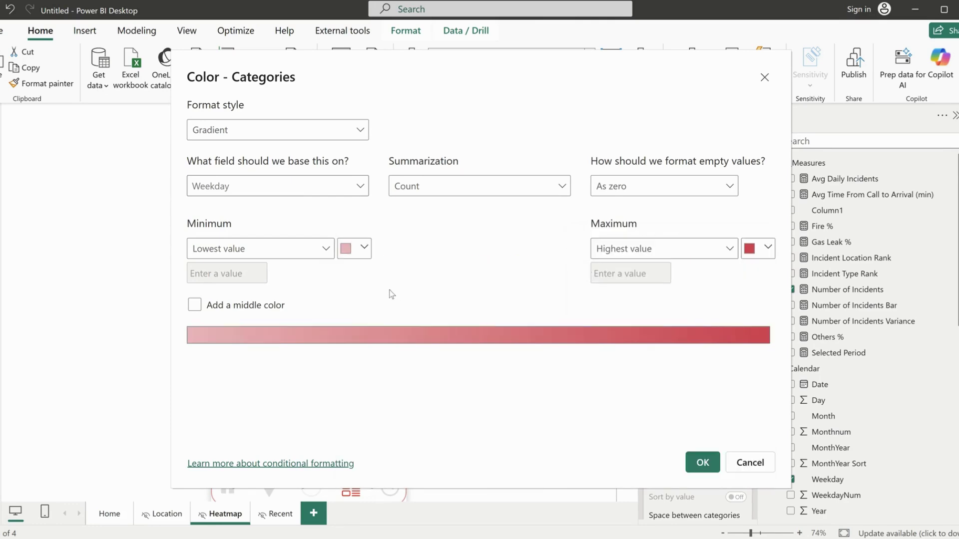
{"action": "left_click", "coordinate": [701, 463]}
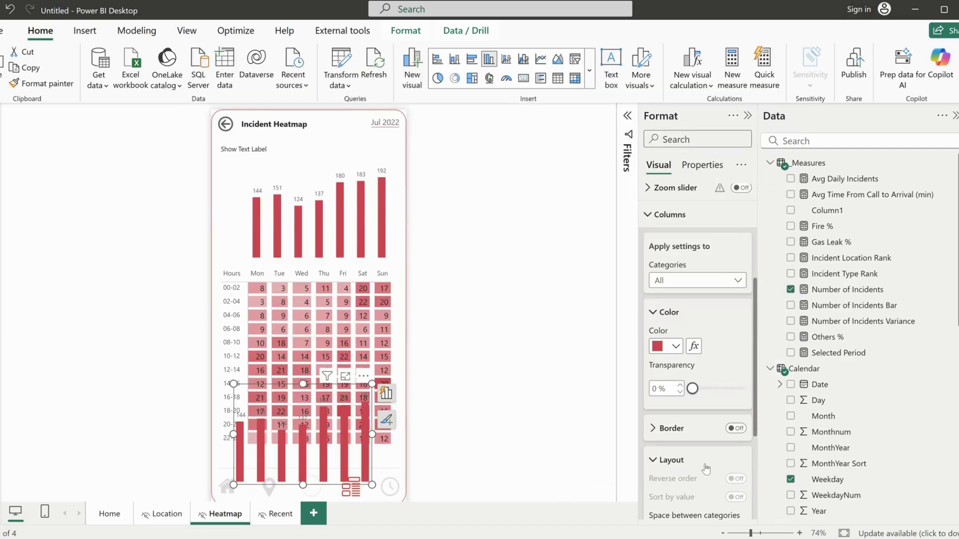
Convert the duplicate column chart to a donut chart with an untitled legend positioned at Bottom center.
{"action": "left_click", "coordinate": [454, 79]}
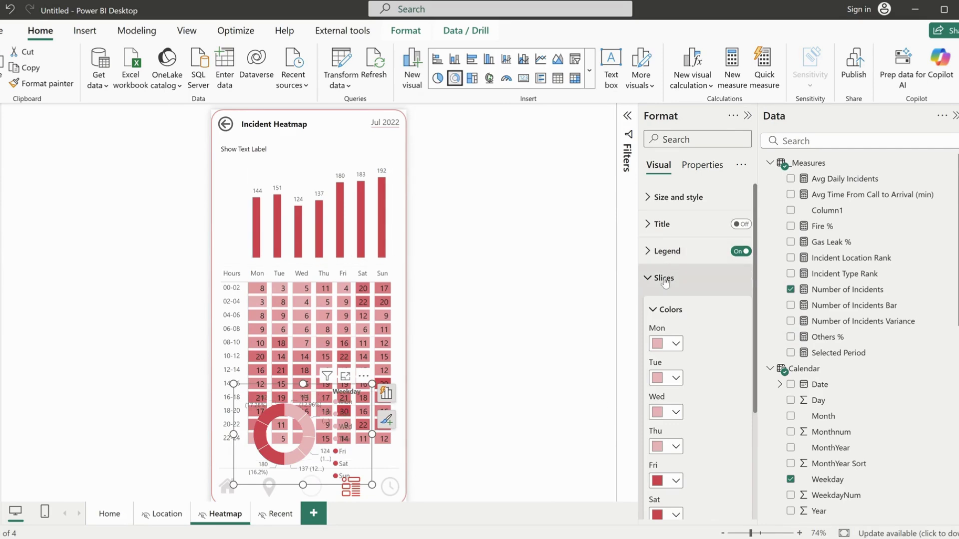
{"action": "left_click", "coordinate": [665, 283]}
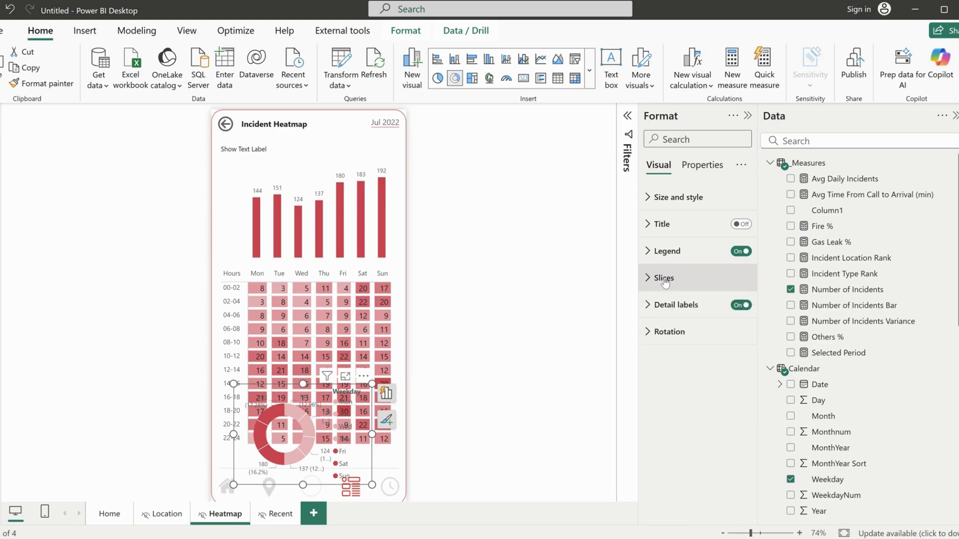
{"action": "left_click", "coordinate": [667, 251]}
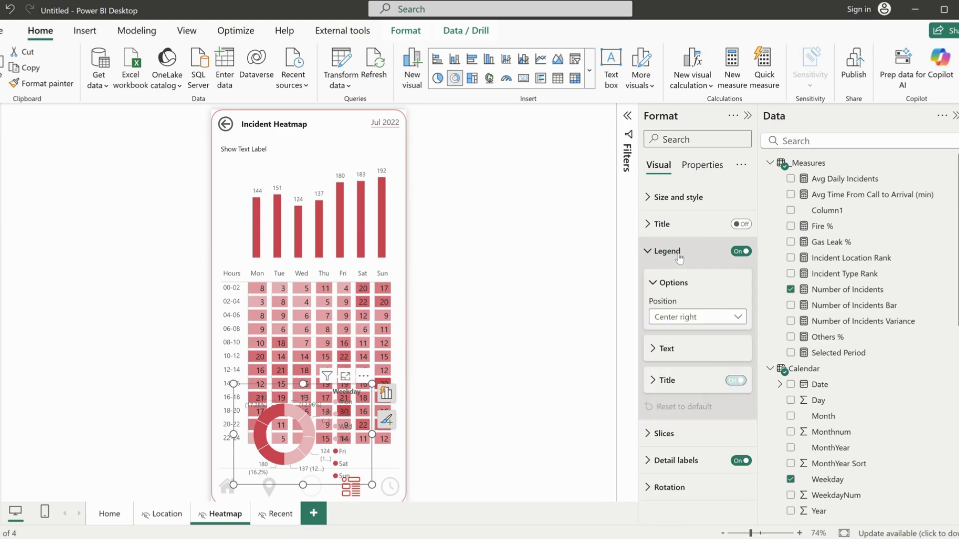
{"action": "left_click", "coordinate": [734, 381]}
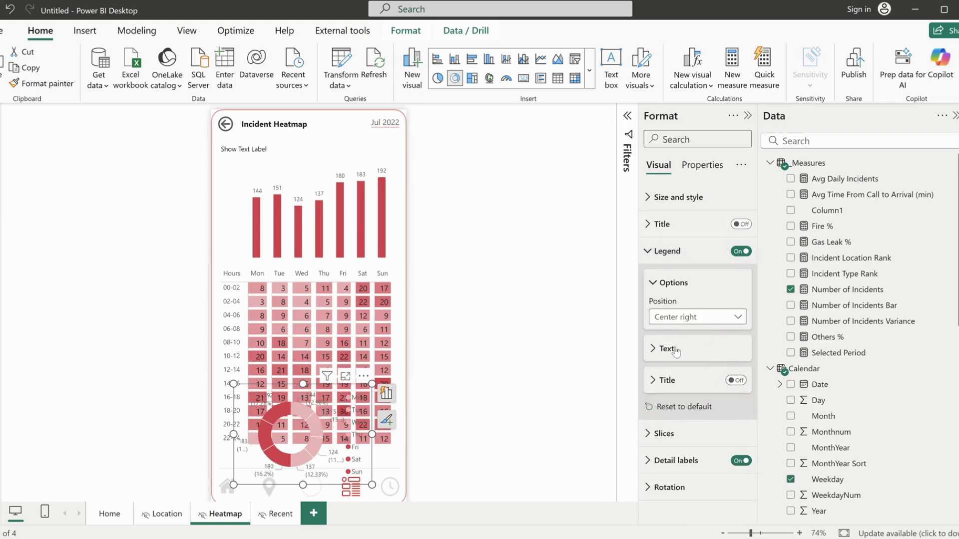
{"action": "left_click", "coordinate": [674, 349]}
{"action": "left_click", "coordinate": [692, 320]}
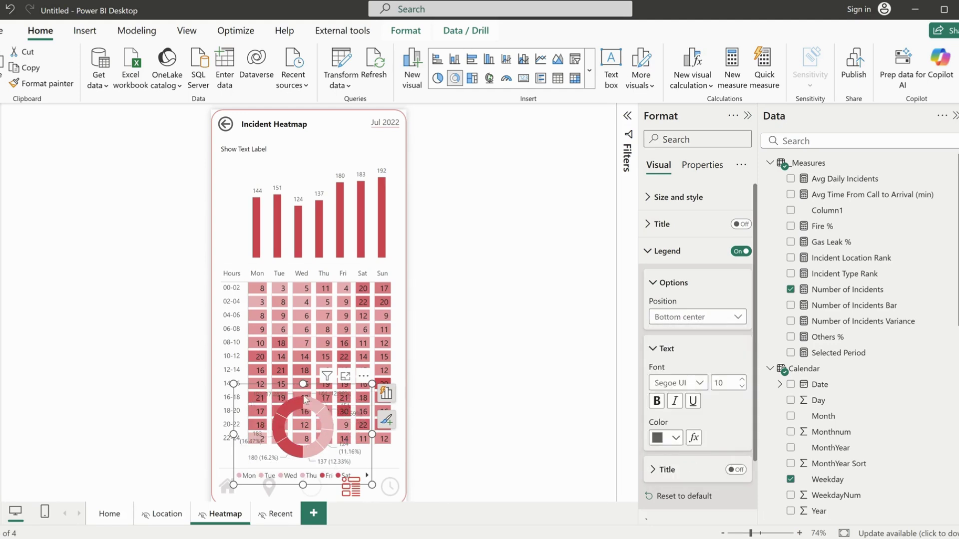
Shrink the donut chart to a thin strip showing only its legend and place it just beneath the heatmap.
{"action": "left_click_drag", "start_coordinate": [303, 384], "coordinate": [396, 454]}
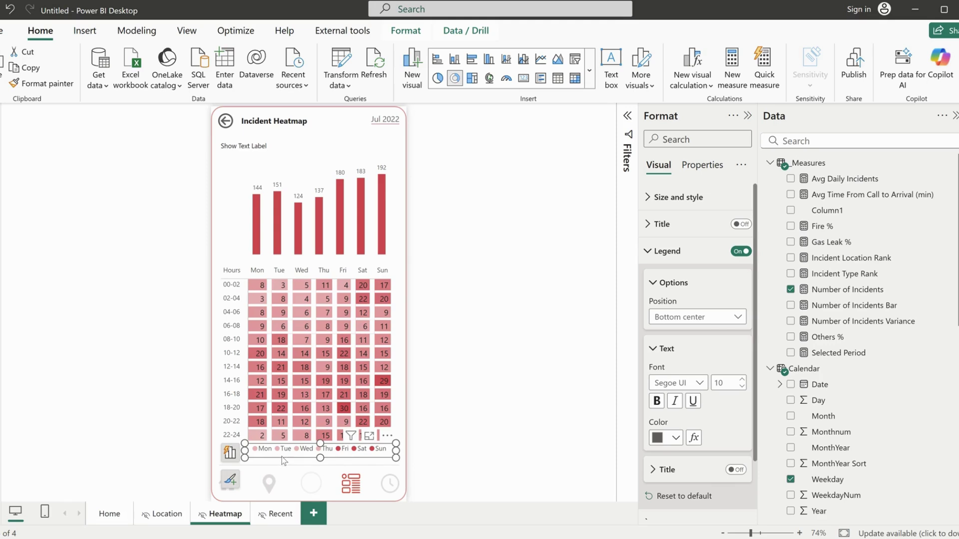
{"action": "left_click_drag", "start_coordinate": [281, 459], "coordinate": [283, 459]}
Set the legend text to font size 8 and color it white so only the colored dots show.
{"action": "scroll", "coordinate": [706, 399], "scroll_direction": "down", "scroll_amount": 2}
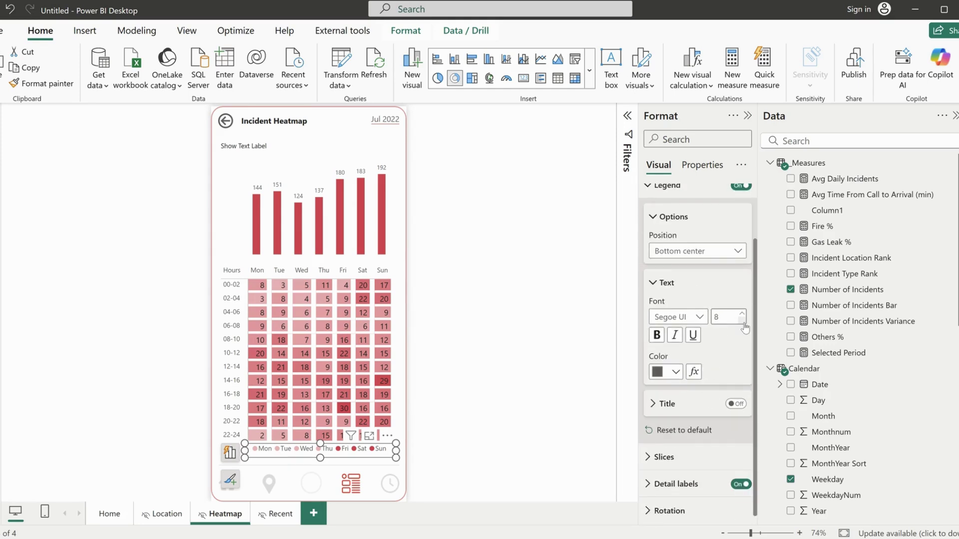
{"action": "left_click", "coordinate": [674, 372]}
{"action": "left_click", "coordinate": [667, 314]}
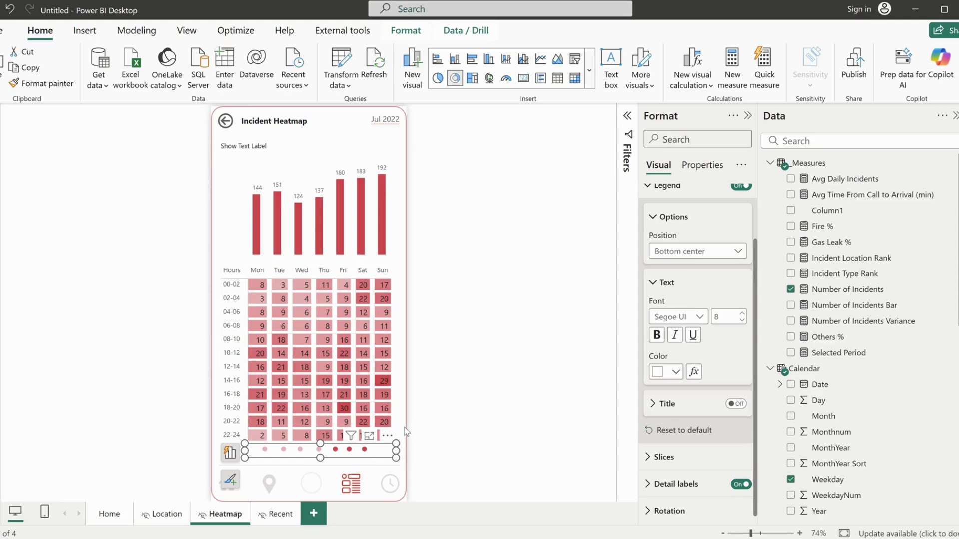
{"action": "left_click", "coordinate": [400, 452]}
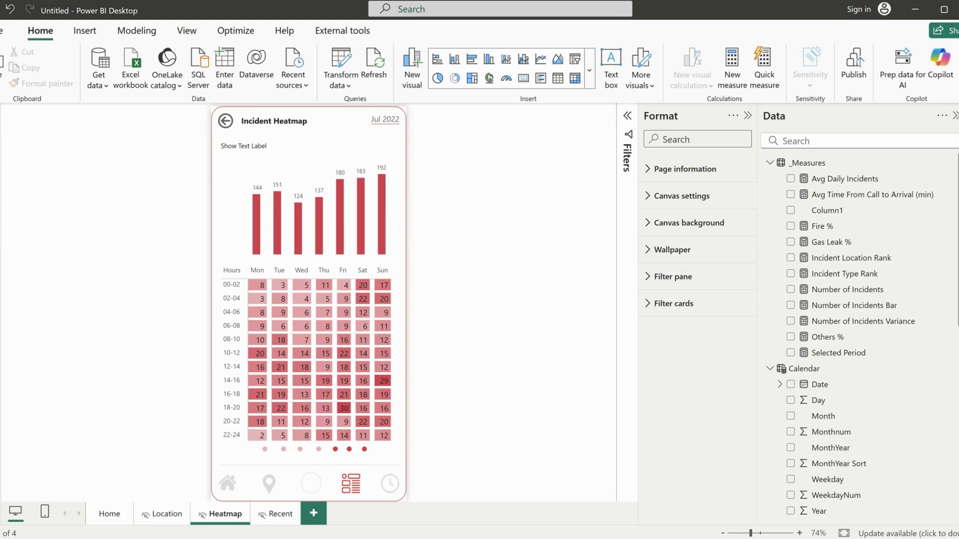
Copy the "Less" and "More" text boxes from the Emergency_Calls_Dashboard report's Heatmap page into the Untitled report's Heatmap page.
{"action": "mouse_move", "coordinate": [676, 537]}
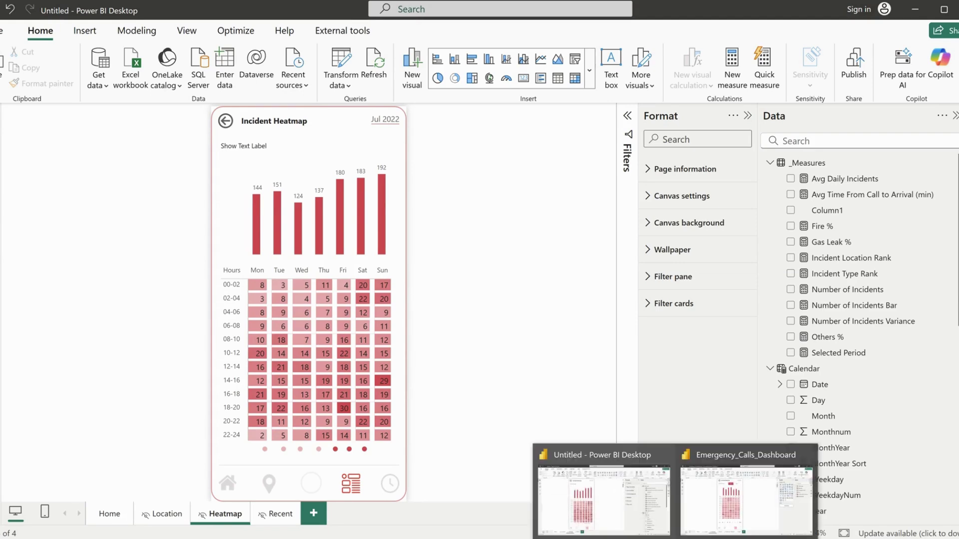
{"action": "left_click", "coordinate": [725, 498]}
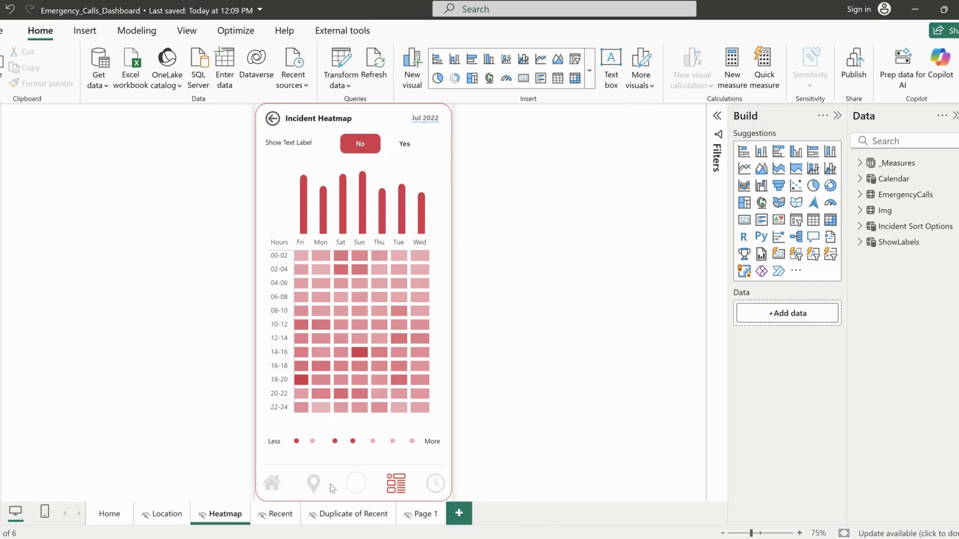
{"action": "left_click", "coordinate": [280, 450]}
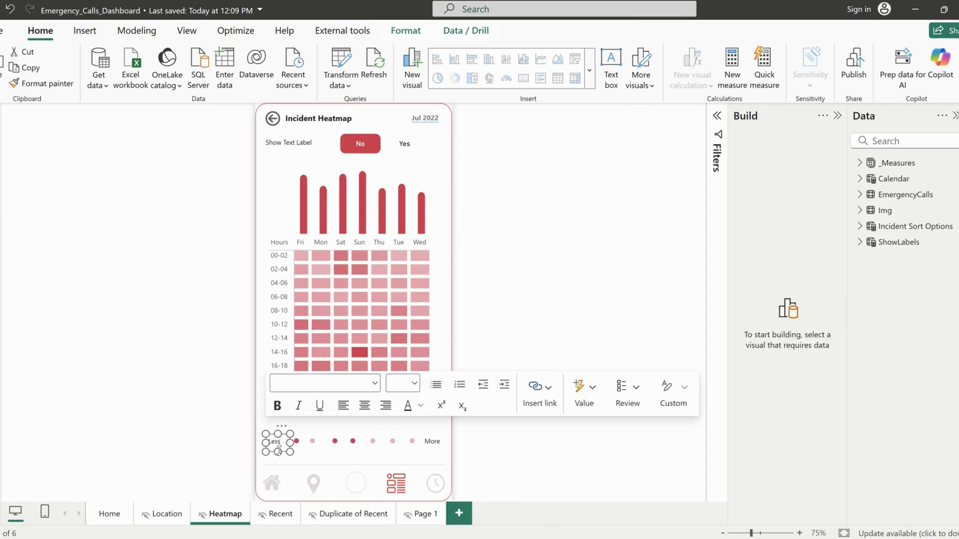
{"action": "left_click", "coordinate": [435, 452], "text": "ctrl"}
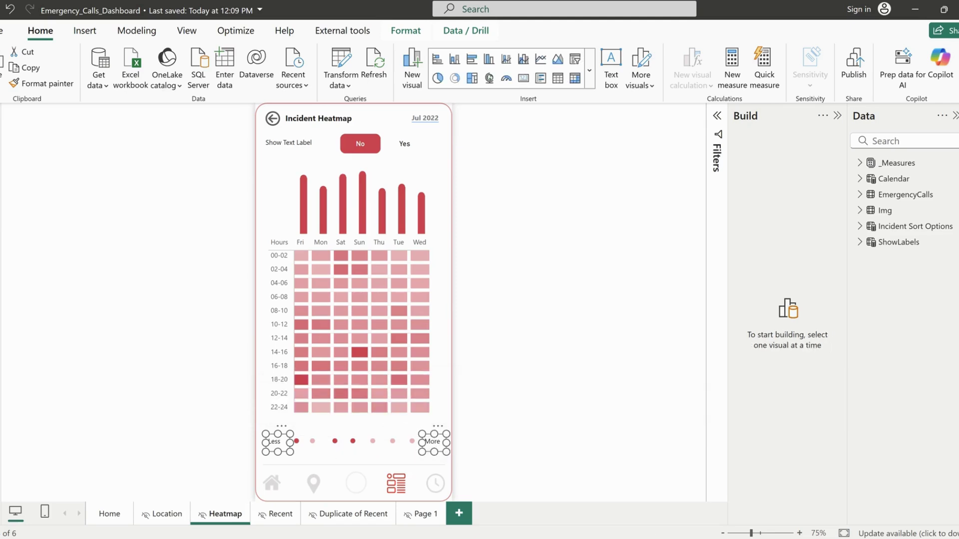
{"action": "left_click", "coordinate": [621, 512]}
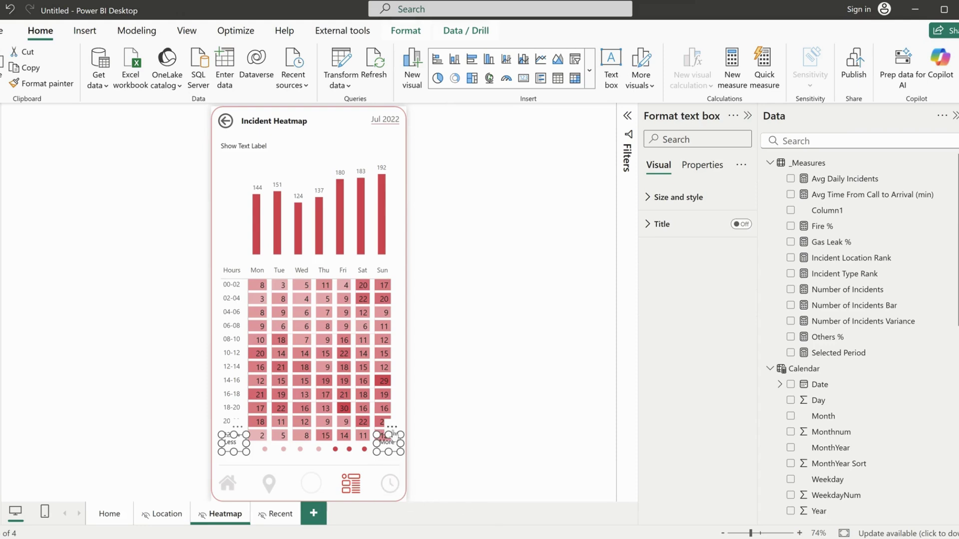
Position the "Less" and "More" text boxes at either end of the colored dot row beneath the heatmap.
{"action": "left_click", "coordinate": [397, 435], "text": "ctrl"}
{"action": "left_click_drag", "start_coordinate": [397, 435], "coordinate": [398, 438]}
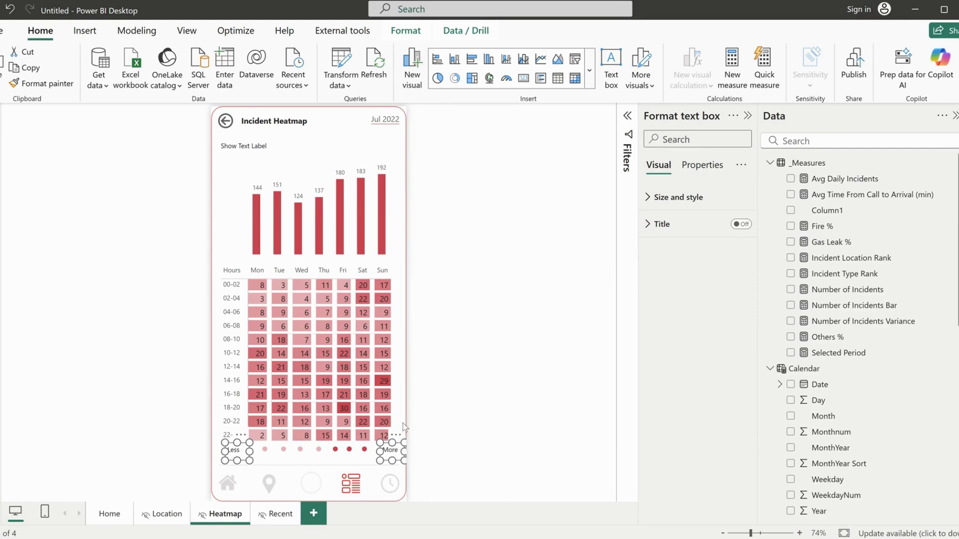
{"action": "key", "text": "Escape"}
{"action": "left_click_drag", "start_coordinate": [398, 446], "coordinate": [395, 439]}
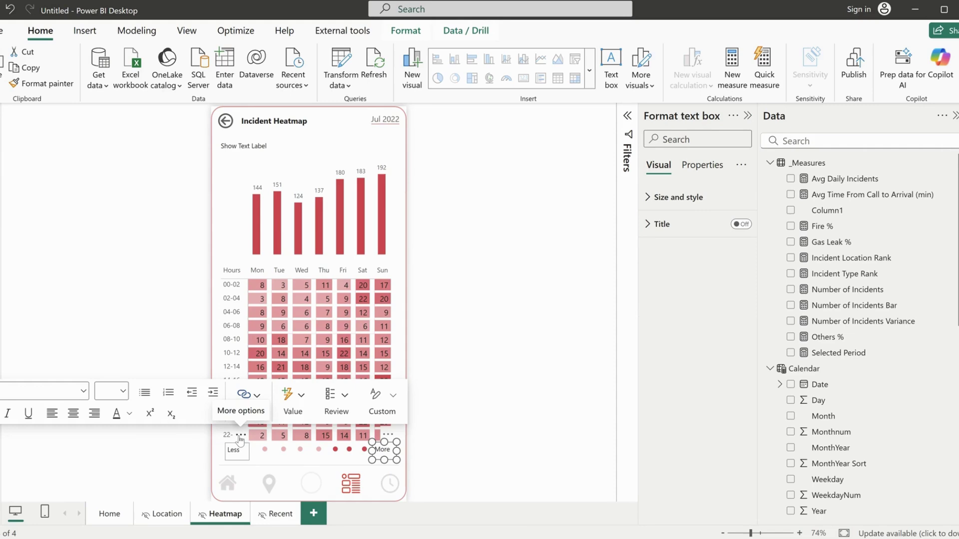
{"action": "left_click_drag", "start_coordinate": [239, 439], "coordinate": [238, 441]}
{"action": "left_click", "coordinate": [408, 312]}
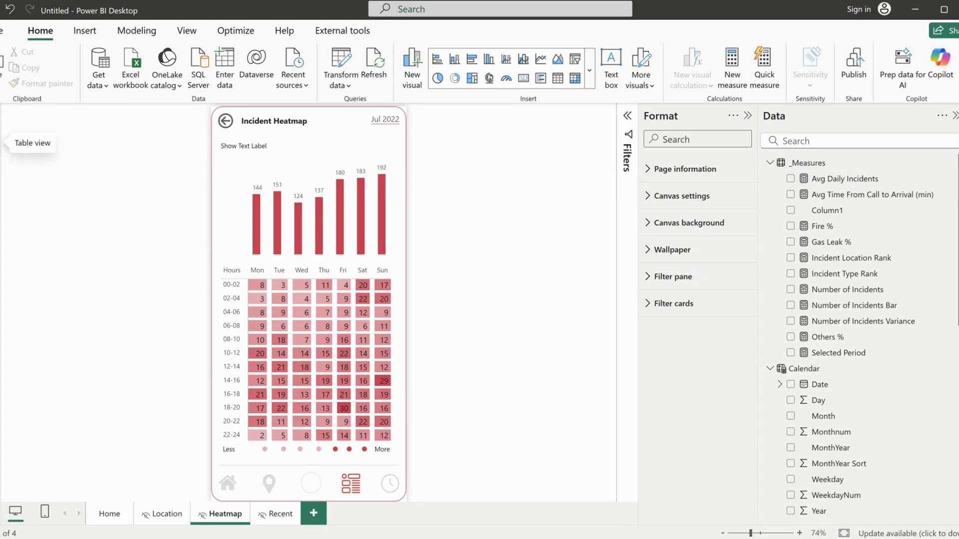
Create a calculated table with the formula ShowLabels = DATATABLE("Show Data Labels", STRING, {{"Yes"}, {"No"}}).
{"action": "left_click", "coordinate": [2, 143]}
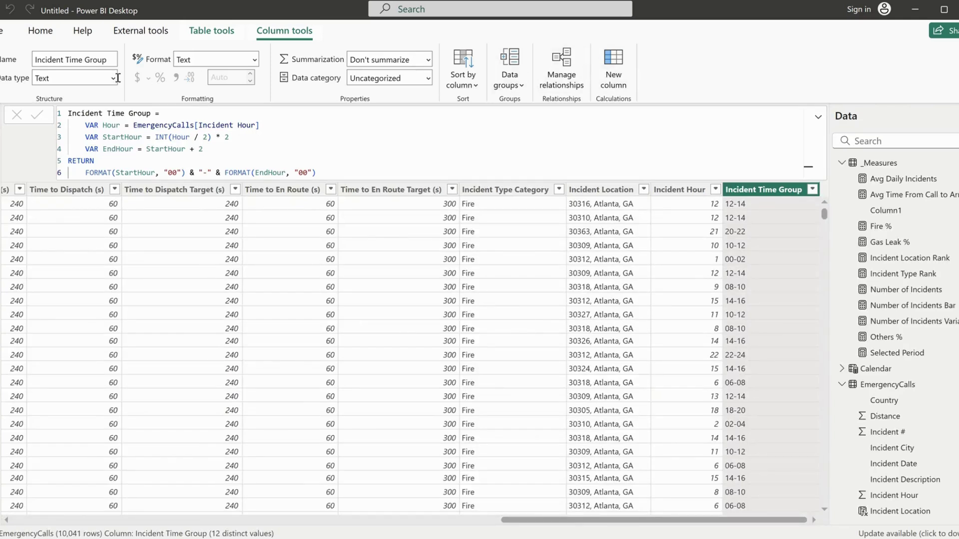
{"action": "left_click", "coordinate": [213, 34]}
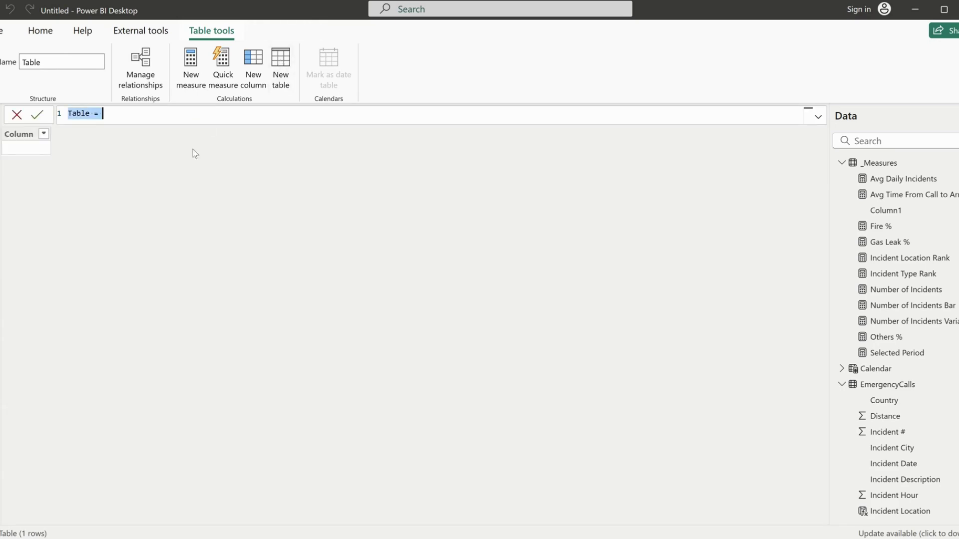
{"action": "type", "text": "ShowLabels = DATATABLE(\"Show Data Labels\", STRING, {{\"Yes\"}, {\"No\"}})"}
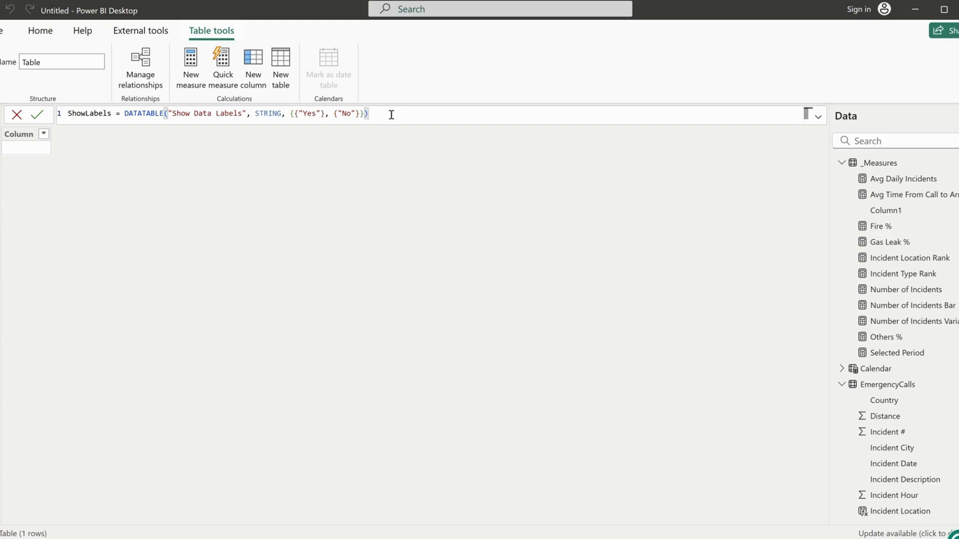
{"action": "key", "text": "Return"}
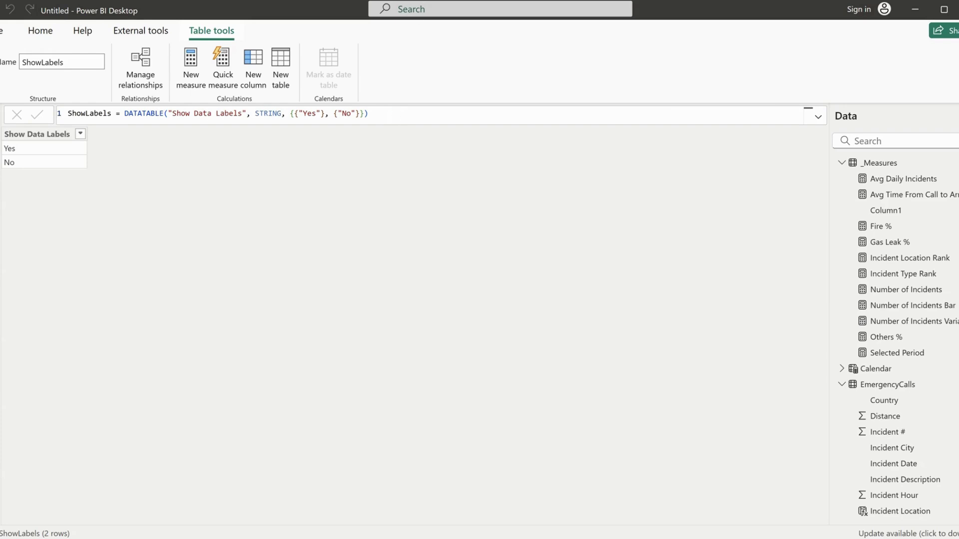
Add a button slicer to the Heatmap report page using the Show Data Labels field from the ShowLabels table.
{"action": "left_click", "coordinate": [2, 116]}
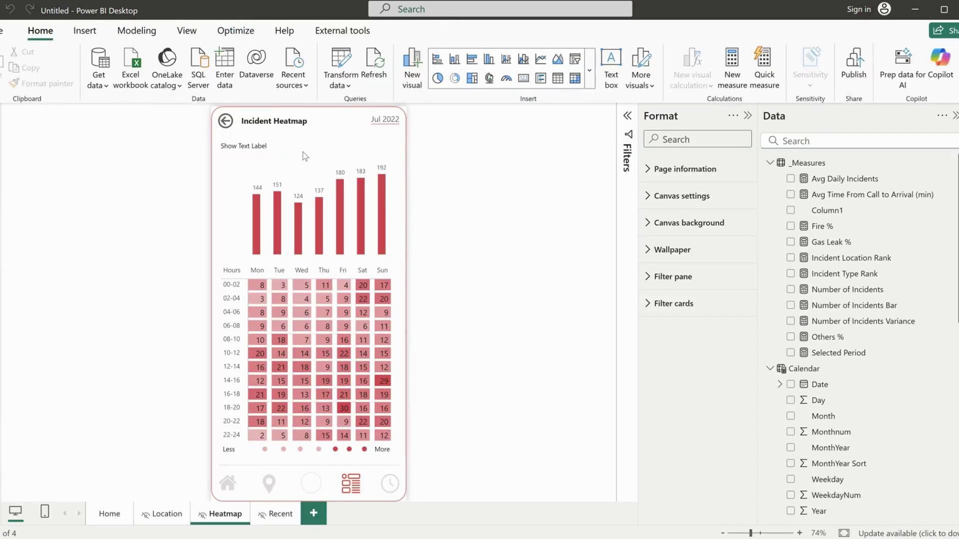
{"action": "left_click", "coordinate": [769, 369]}
{"action": "left_click", "coordinate": [589, 70]}
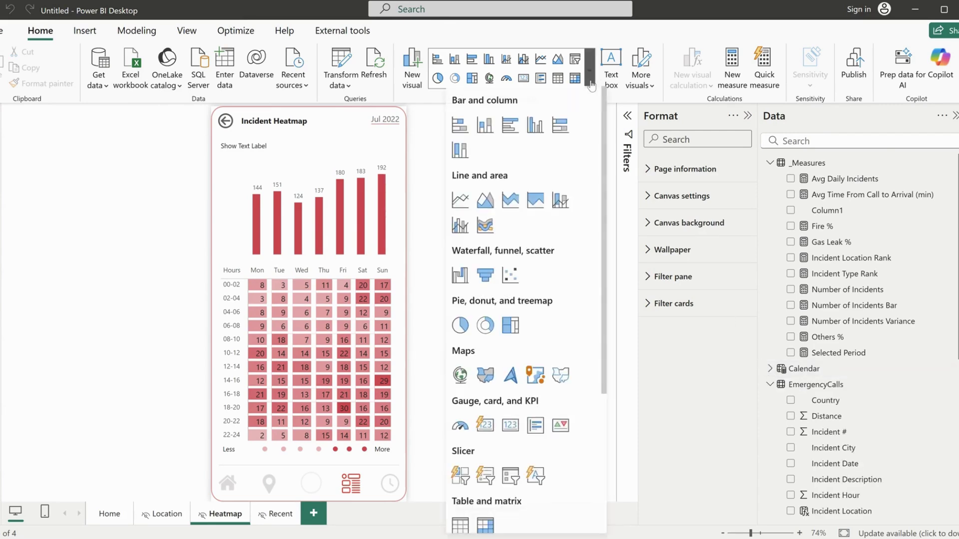
{"action": "left_click", "coordinate": [457, 476]}
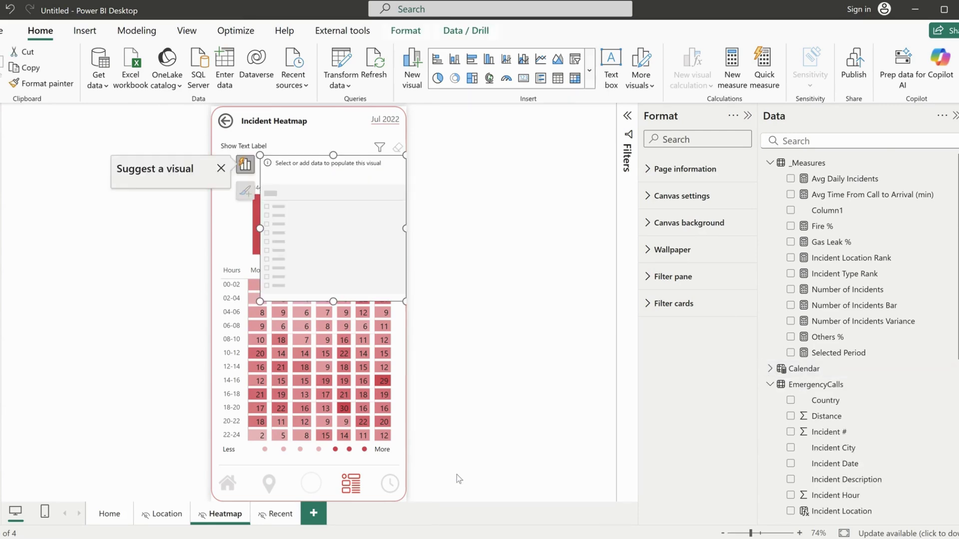
{"action": "scroll", "coordinate": [806, 463], "scroll_direction": "down", "scroll_amount": 5}
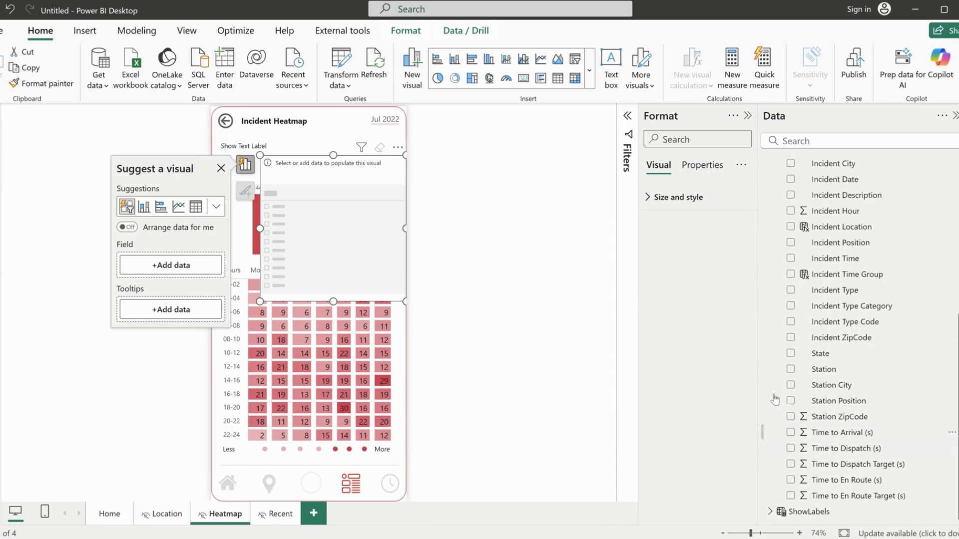
{"action": "left_click", "coordinate": [771, 513]}
{"action": "left_click", "coordinate": [791, 512]}
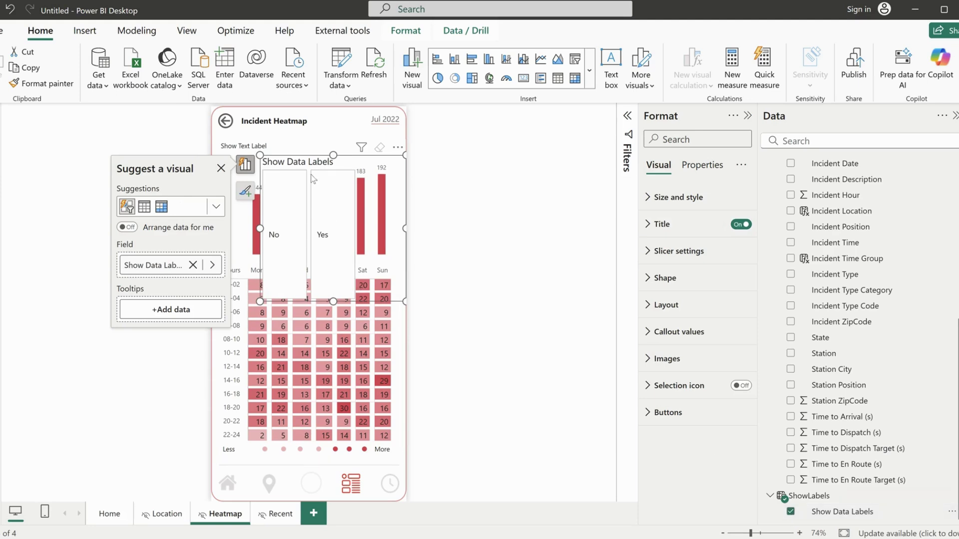
Turn off the slicer's title and shrink it to a short strip above the column chart, beside the Show Text Label caption.
{"action": "left_click", "coordinate": [318, 236]}
{"action": "left_click", "coordinate": [321, 159]}
{"action": "left_click_drag", "start_coordinate": [321, 158], "coordinate": [322, 136]}
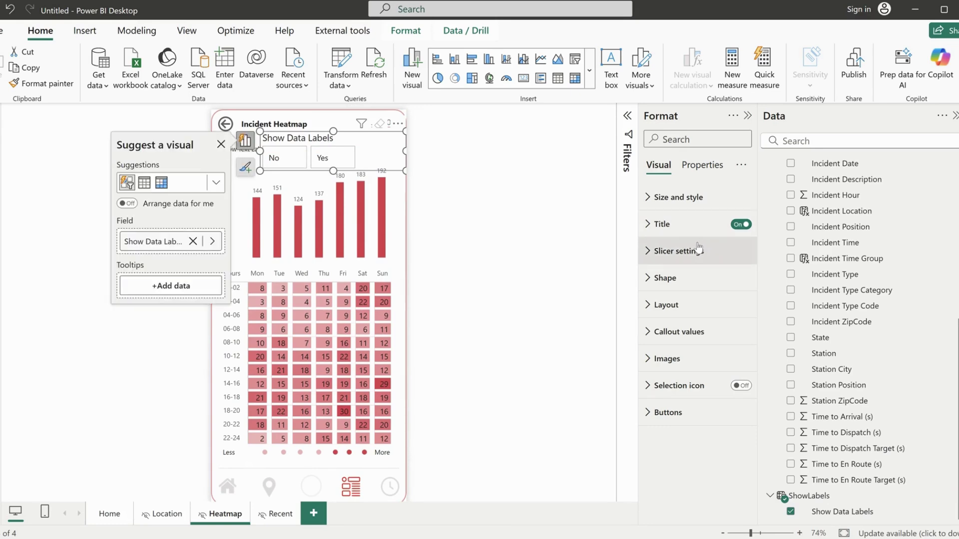
{"action": "left_click", "coordinate": [741, 225]}
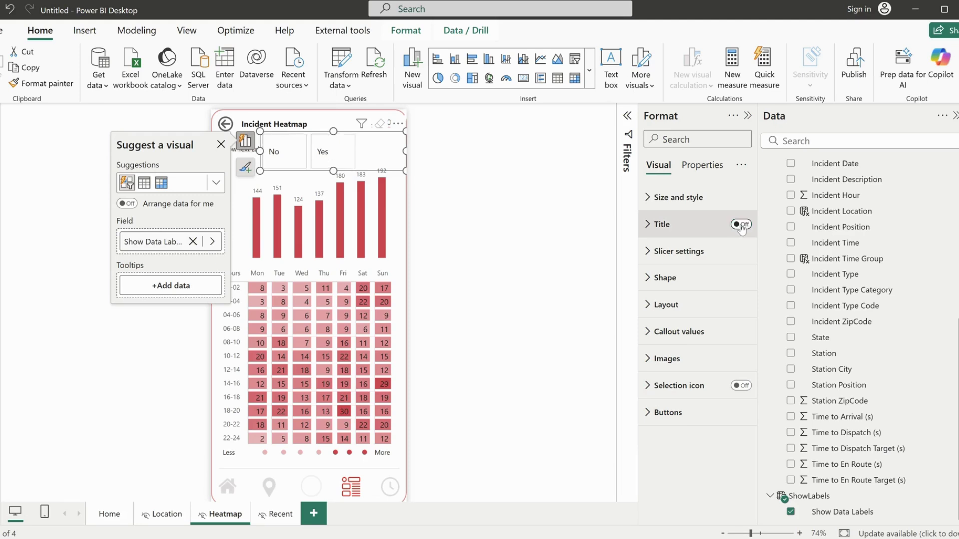
{"action": "left_click_drag", "start_coordinate": [259, 151], "coordinate": [276, 150]}
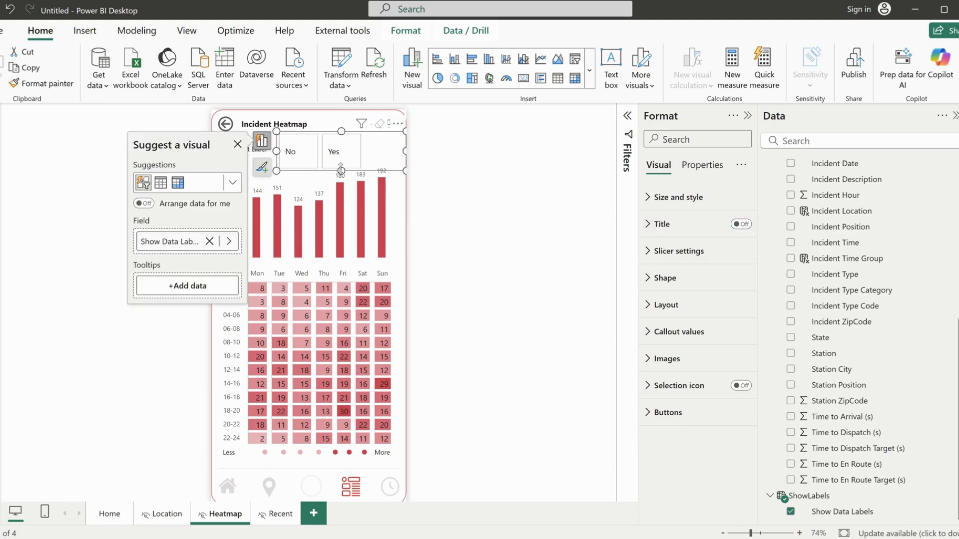
{"action": "left_click_drag", "start_coordinate": [340, 170], "coordinate": [348, 165]}
{"action": "left_click_drag", "start_coordinate": [322, 133], "coordinate": [342, 138]}
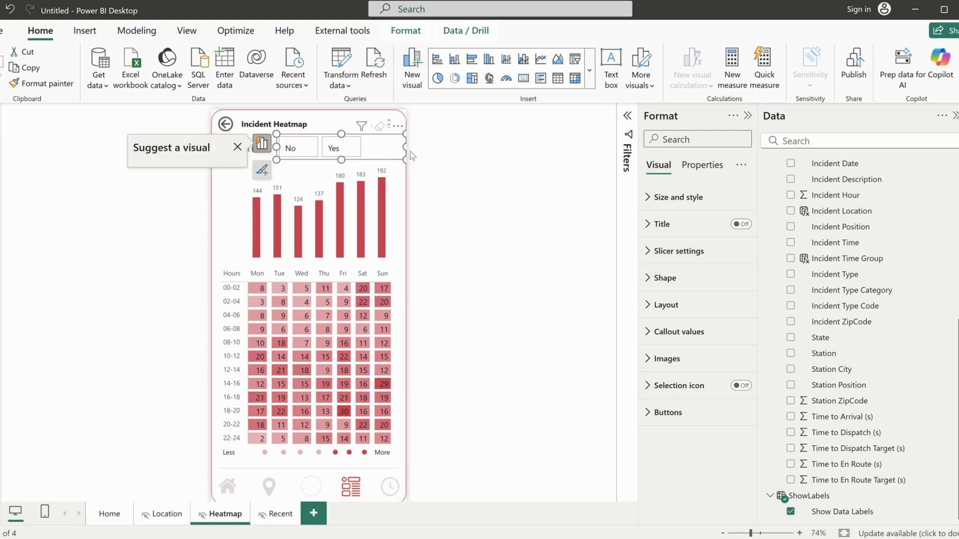
Arrange the slicer buttons in a single row, then narrow the slicer and shift it clear of the Show Text Label caption.
{"action": "left_click", "coordinate": [674, 304]}
{"action": "left_click", "coordinate": [689, 370]}
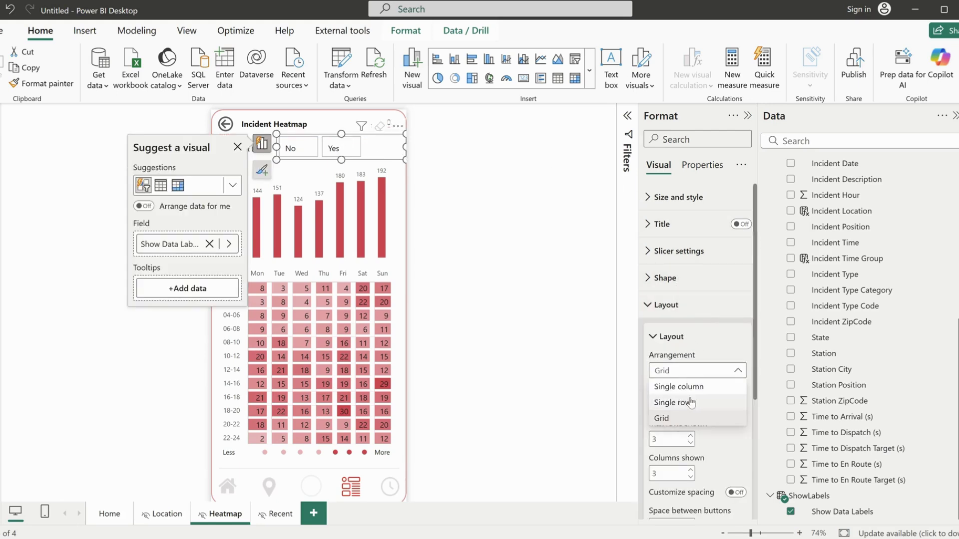
{"action": "left_click", "coordinate": [691, 402]}
{"action": "left_click_drag", "start_coordinate": [403, 148], "coordinate": [384, 147]}
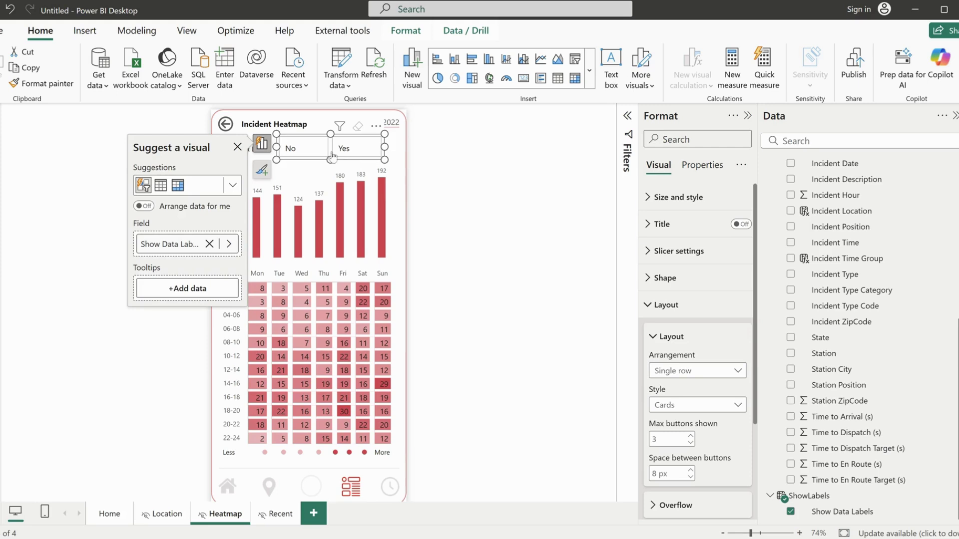
{"action": "left_click_drag", "start_coordinate": [328, 158], "coordinate": [344, 154]}
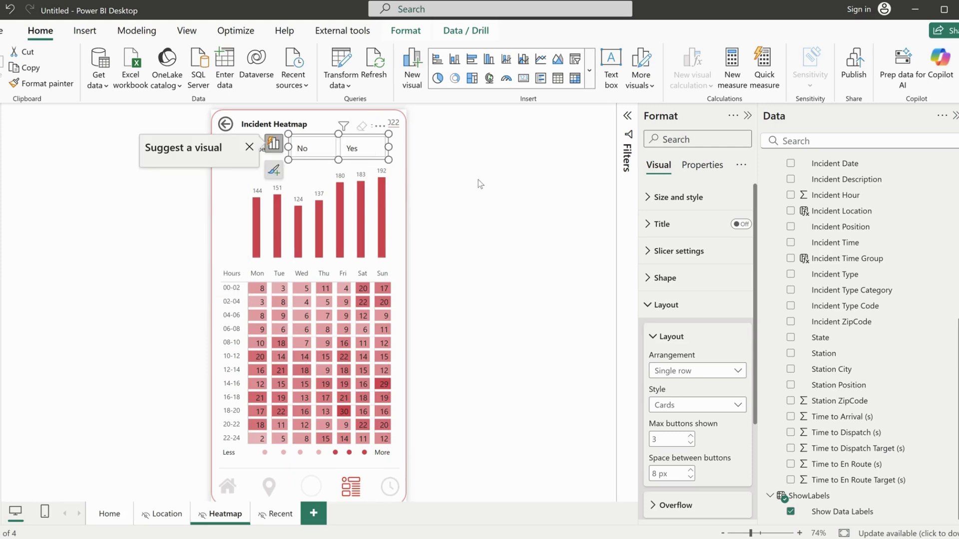
Center the callout values horizontally within the slicer buttons.
{"action": "left_click", "coordinate": [666, 305]}
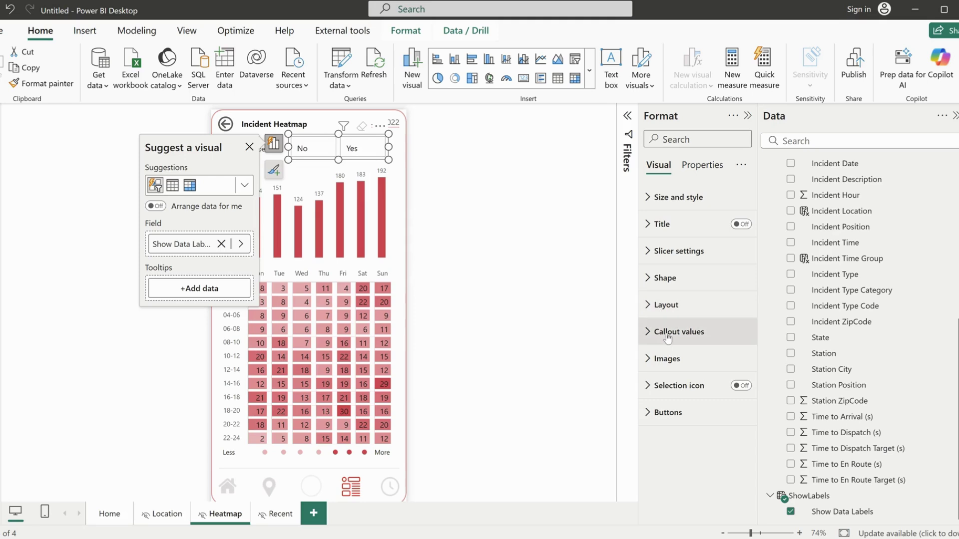
{"action": "left_click", "coordinate": [667, 338]}
{"action": "scroll", "coordinate": [695, 392], "scroll_direction": "down", "scroll_amount": 3}
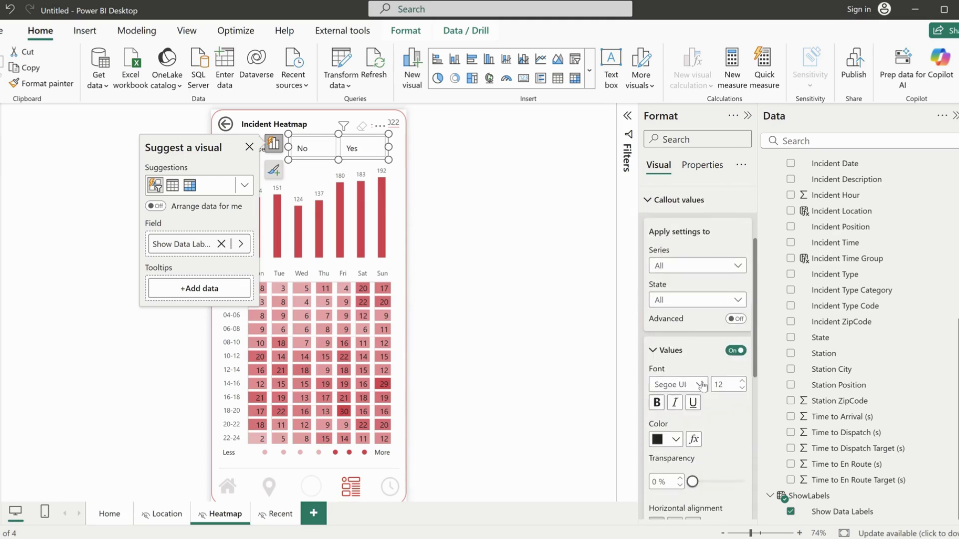
{"action": "scroll", "coordinate": [679, 496], "scroll_direction": "down", "scroll_amount": 3}
{"action": "left_click", "coordinate": [674, 394]}
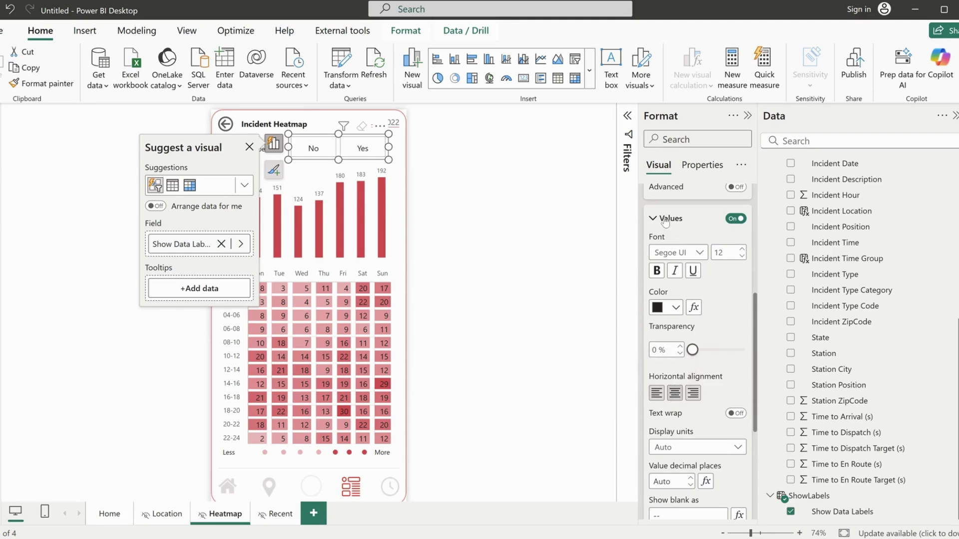
Turn off the border of the slicer buttons.
{"action": "scroll", "coordinate": [693, 458], "scroll_direction": "down", "scroll_amount": 5}
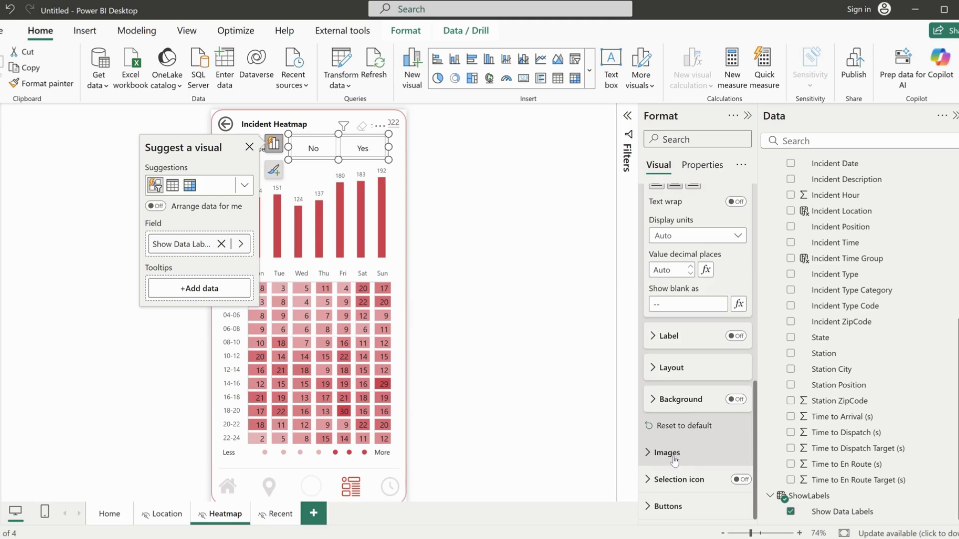
{"action": "left_click", "coordinate": [695, 512]}
{"action": "scroll", "coordinate": [694, 512], "scroll_direction": "down", "scroll_amount": 4}
{"action": "scroll", "coordinate": [711, 448], "scroll_direction": "down", "scroll_amount": 4}
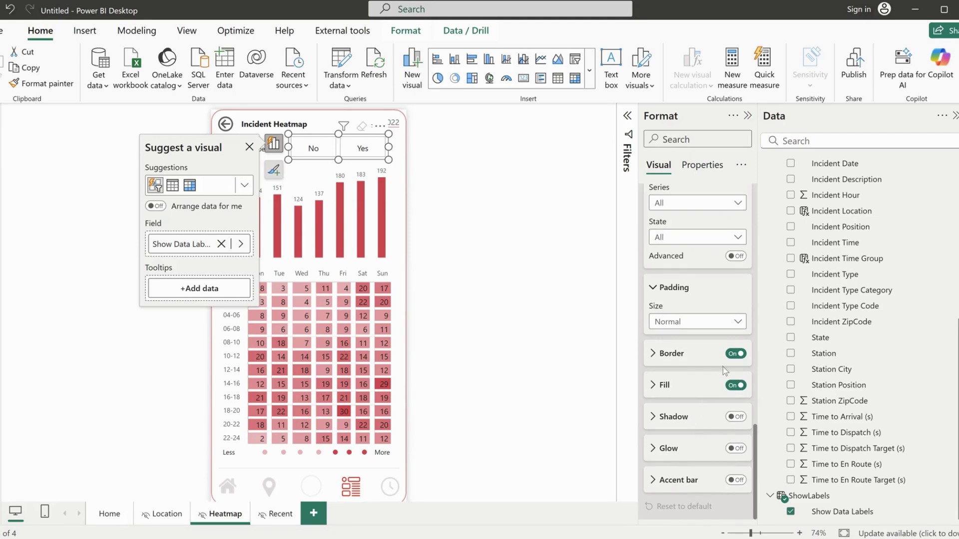
{"action": "left_click", "coordinate": [735, 355]}
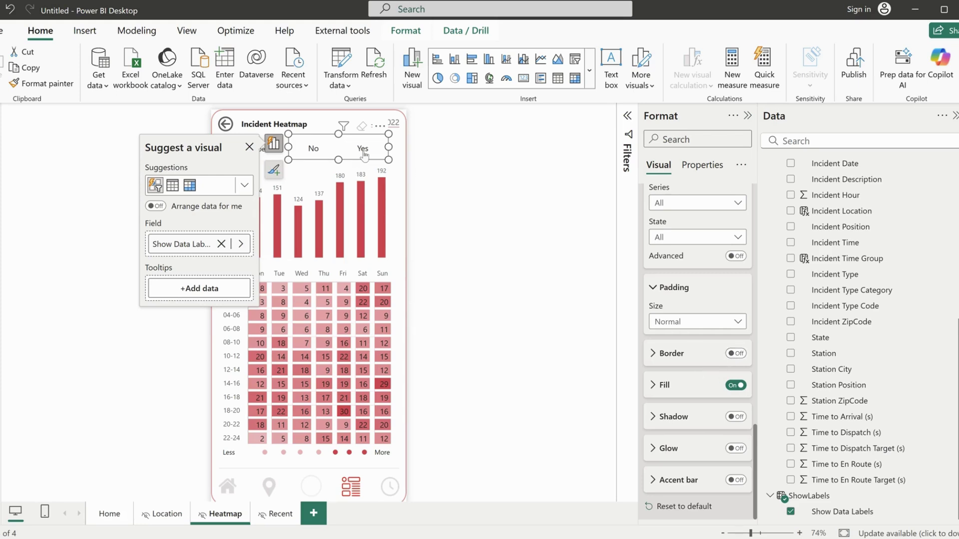
Enable Force selection for the slicer and select its Yes button.
{"action": "scroll", "coordinate": [682, 295], "scroll_direction": "up", "scroll_amount": 10}
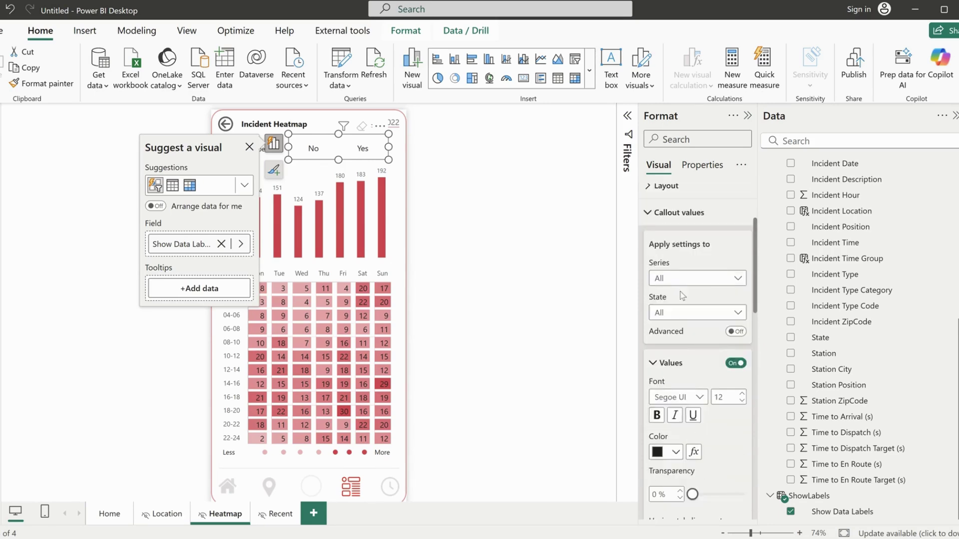
{"action": "scroll", "coordinate": [683, 295], "scroll_direction": "up", "scroll_amount": 5}
{"action": "left_click", "coordinate": [679, 251]}
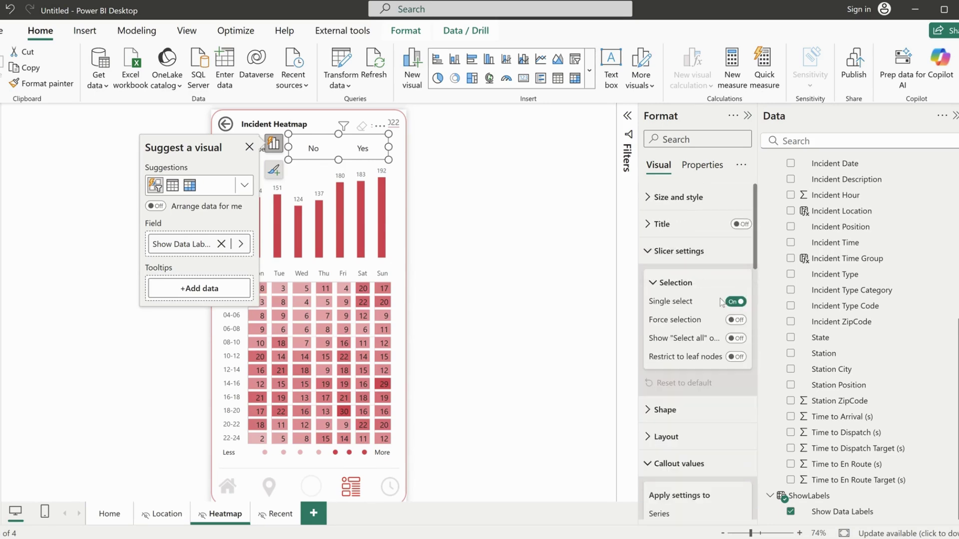
{"action": "left_click", "coordinate": [737, 321]}
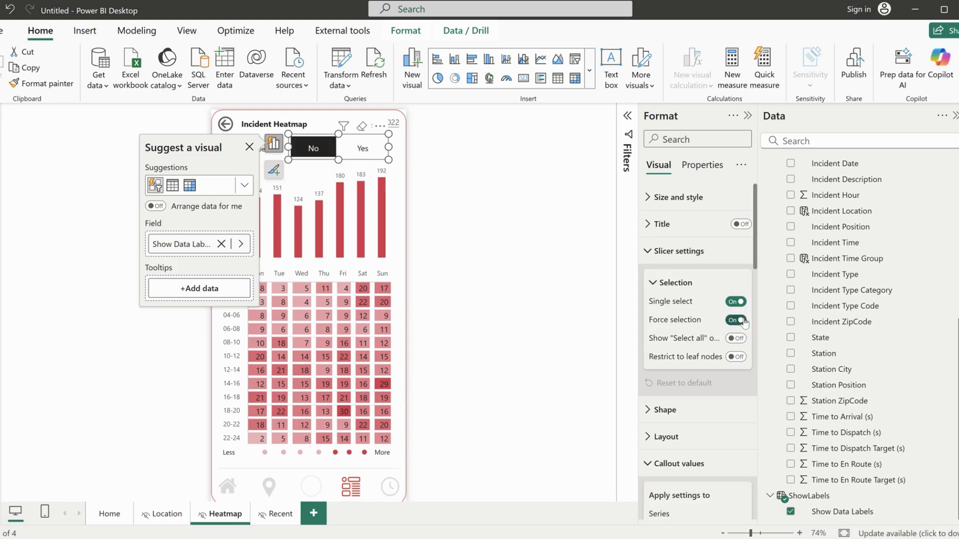
{"action": "left_click", "coordinate": [670, 256]}
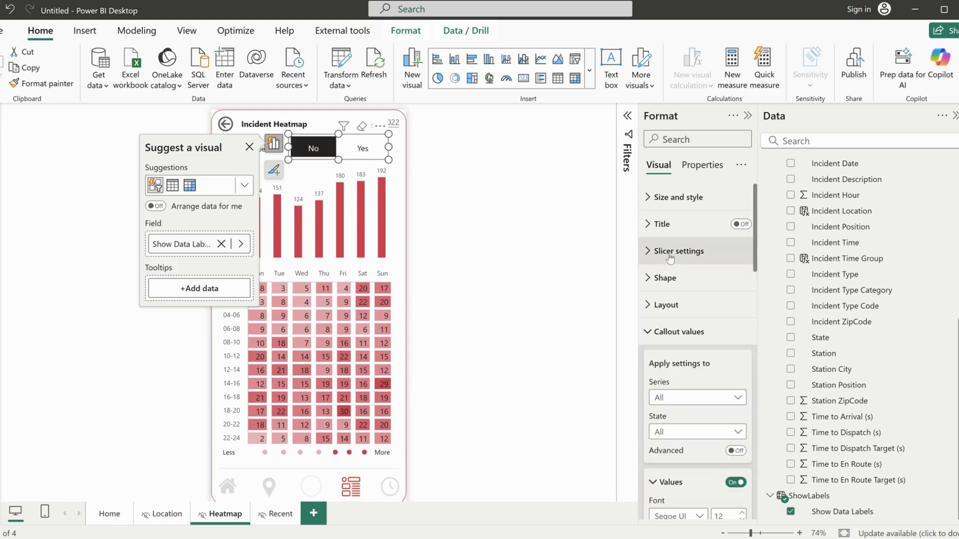
{"action": "left_click", "coordinate": [363, 150]}
{"action": "left_click", "coordinate": [681, 335]}
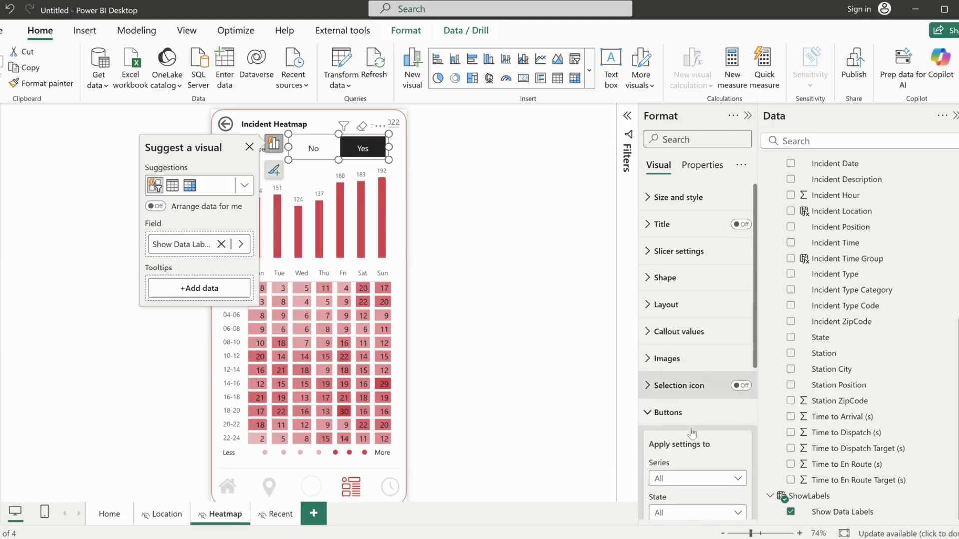
Set the fill color of the slicer buttons' Selected state to the recently used red.
{"action": "scroll", "coordinate": [692, 377], "scroll_direction": "down", "scroll_amount": 3}
{"action": "scroll", "coordinate": [682, 366], "scroll_direction": "down", "scroll_amount": 2}
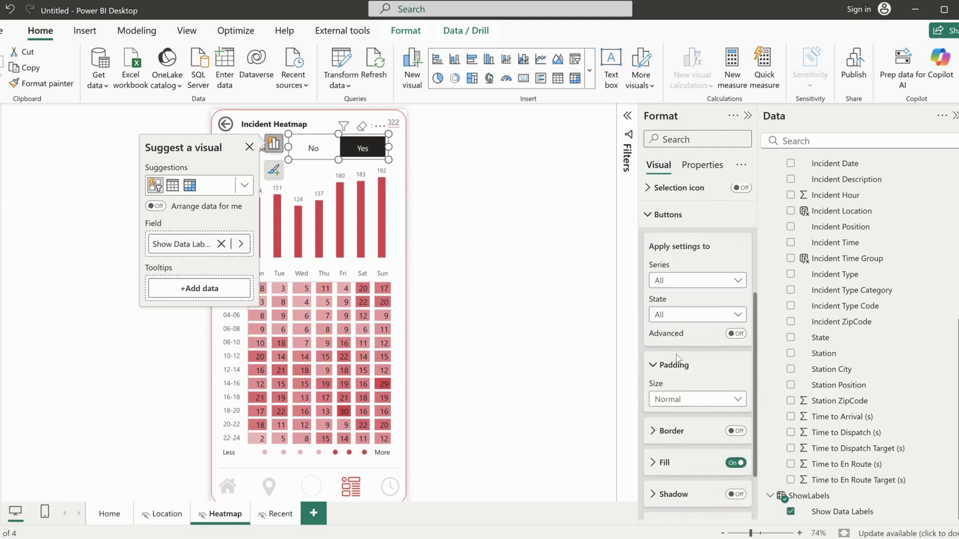
{"action": "left_click", "coordinate": [679, 320]}
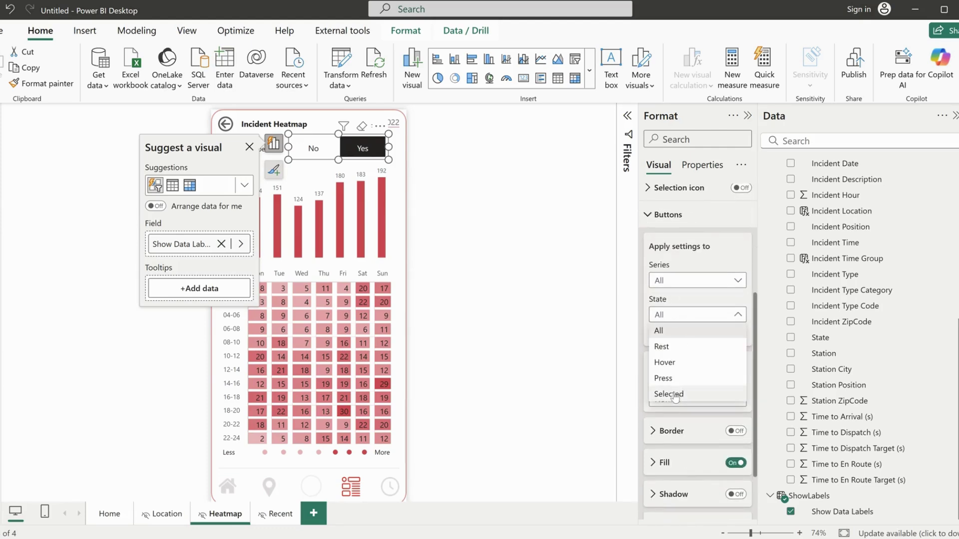
{"action": "left_click", "coordinate": [674, 395]}
{"action": "left_click", "coordinate": [685, 465]}
{"action": "scroll", "coordinate": [686, 466], "scroll_direction": "down", "scroll_amount": 4}
{"action": "left_click", "coordinate": [675, 298]}
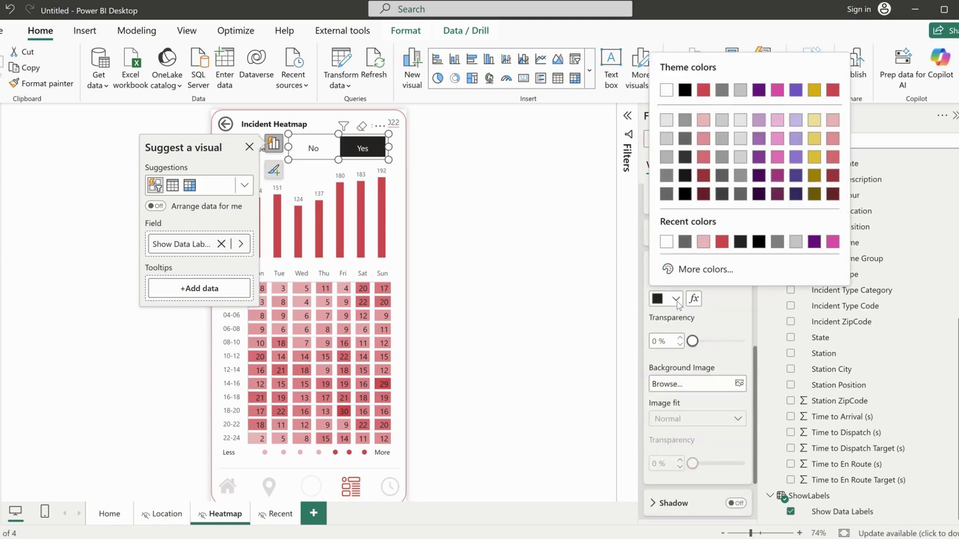
{"action": "left_click", "coordinate": [722, 242]}
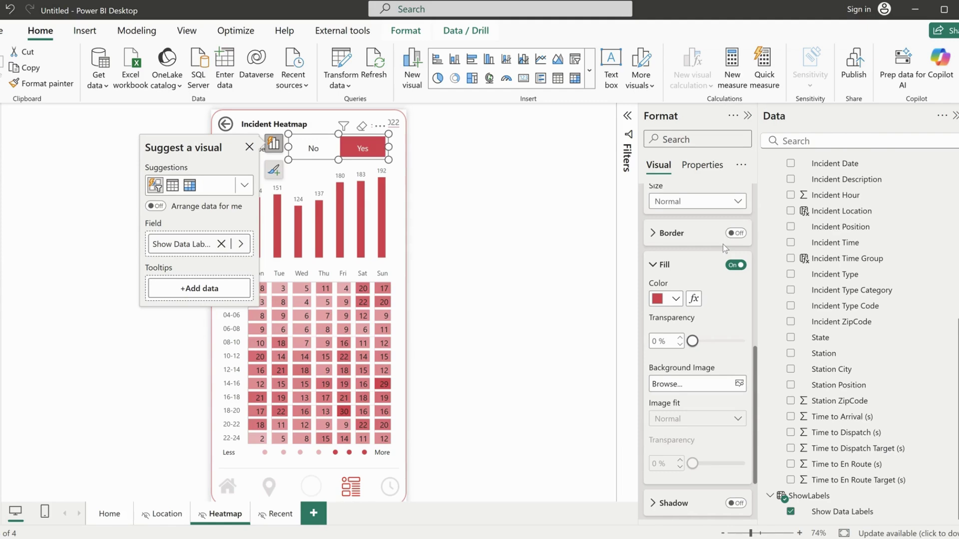
{"action": "left_click", "coordinate": [401, 203]}
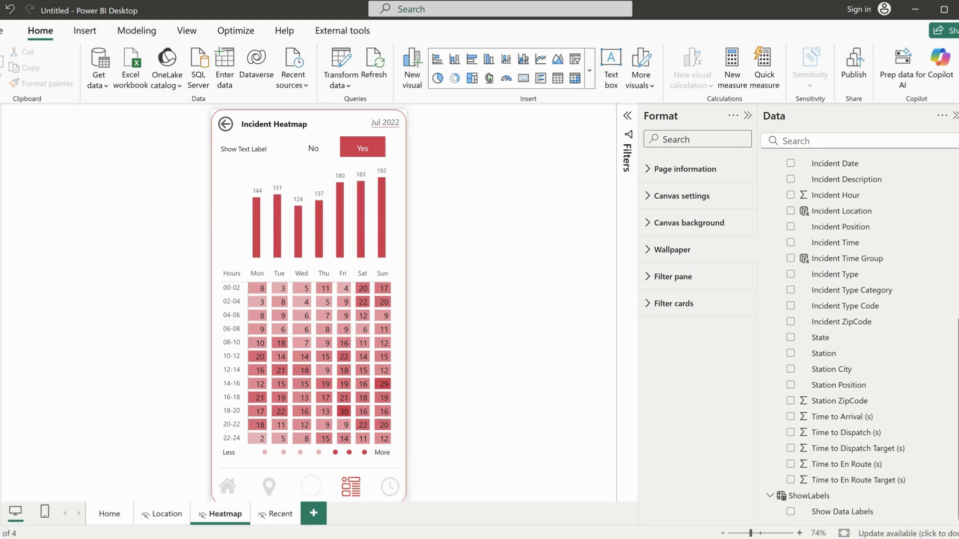
Create a Dynamic Font Color measure in _Measures that returns #000000 when the selected 'ShowLabels'[Show Data Labels] is Yes, otherwise rgba(0,0,0,0).
{"action": "scroll", "coordinate": [877, 229], "scroll_direction": "up", "scroll_amount": 5}
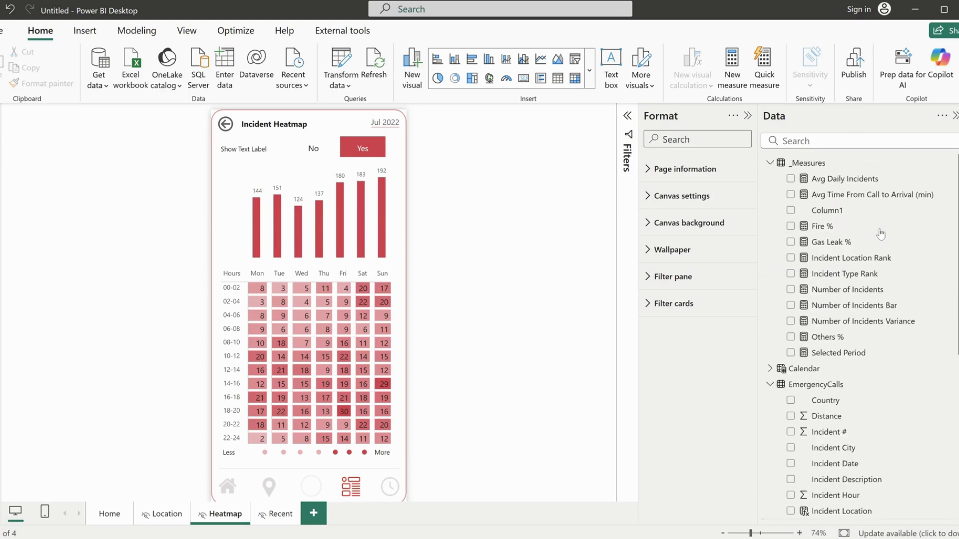
{"action": "right_click", "coordinate": [814, 169]}
{"action": "left_click", "coordinate": [836, 193]}
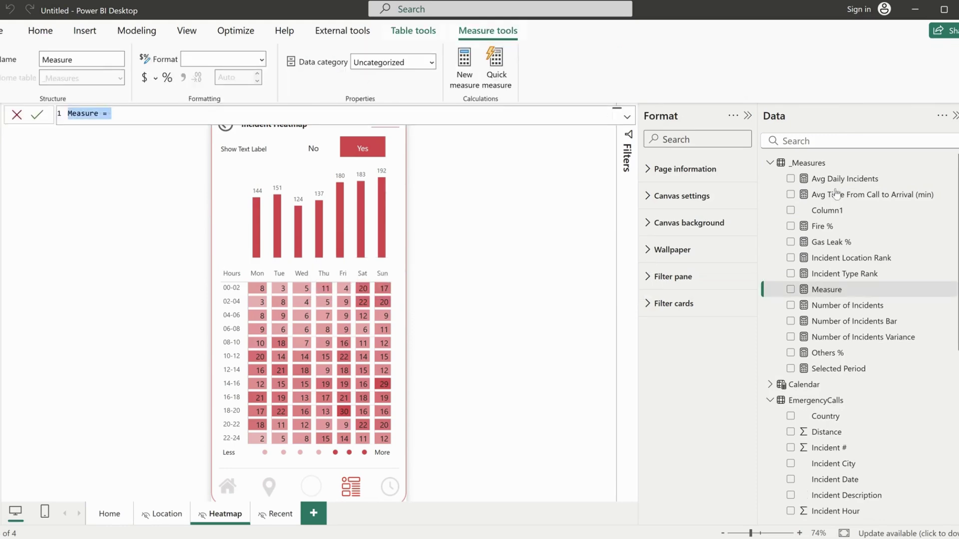
{"action": "type", "text": "Dynamic Font Color =     VAR Show = SELECTEDVALUE('ShowLabels'[Show Data Labels]) RETURN     IF(Show = \"Yes\", \"#000000\", \"rgba(0,0,0,0)\")"}
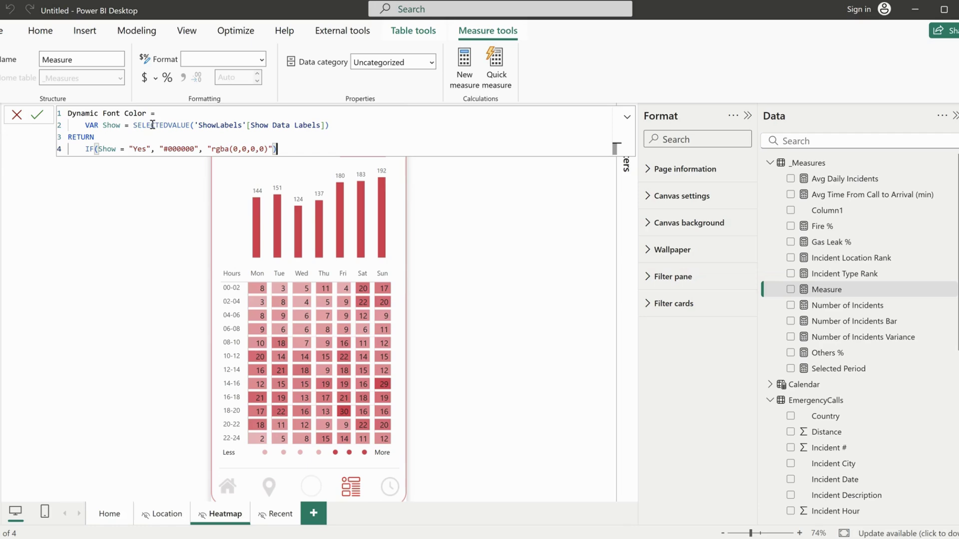
{"action": "left_click_drag", "start_coordinate": [330, 125], "coordinate": [133, 124]}
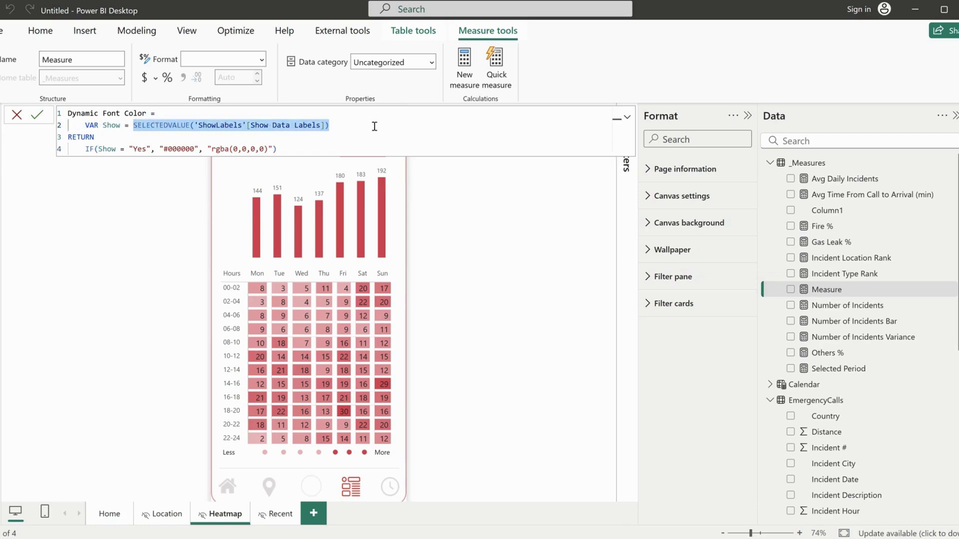
{"action": "left_click", "coordinate": [107, 149]}
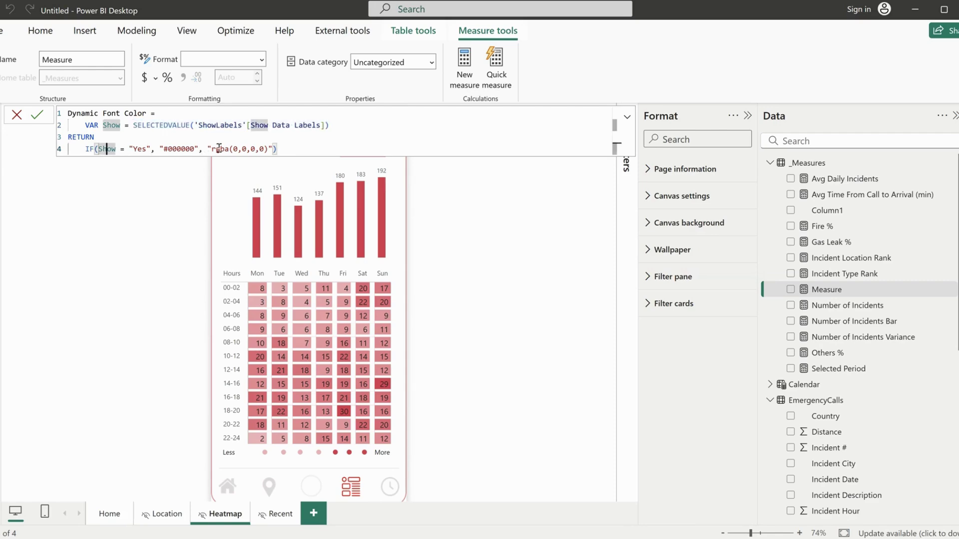
{"action": "left_click", "coordinate": [315, 149]}
{"action": "key", "text": "Return"}
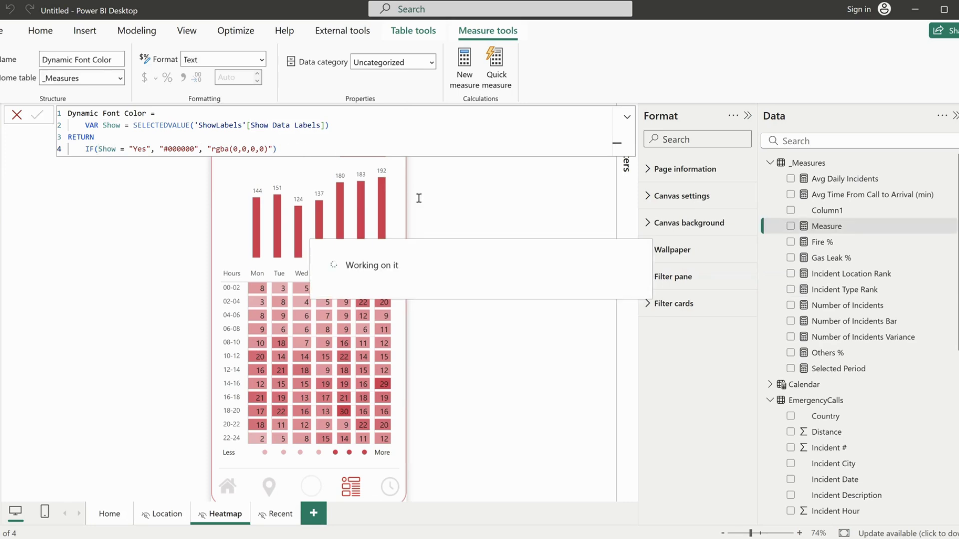
{"action": "left_click", "coordinate": [403, 194]}
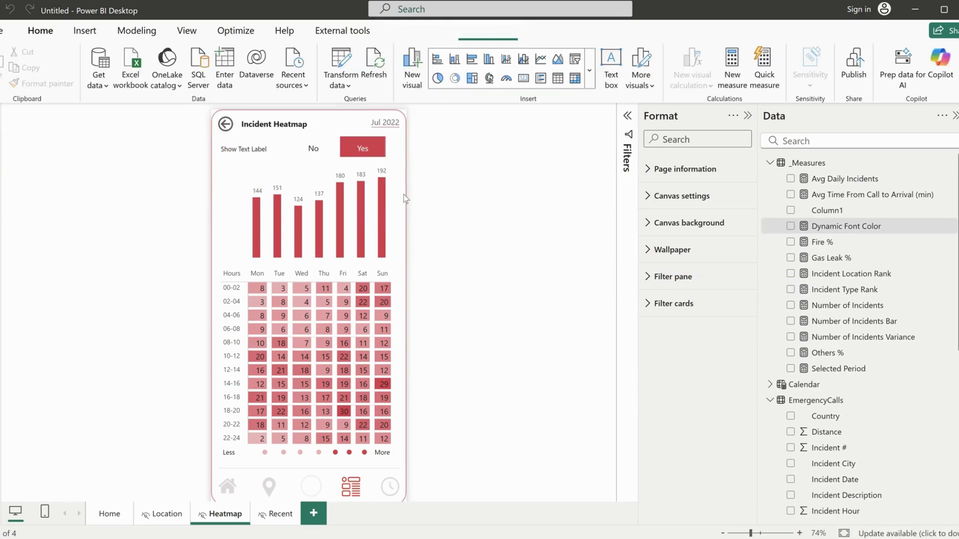
Base the column chart's data label value color on the Dynamic Font Color field value, and test it by switching the slicer to No and back.
{"action": "left_click", "coordinate": [385, 171]}
{"action": "scroll", "coordinate": [666, 409], "scroll_direction": "down", "scroll_amount": 1}
{"action": "scroll", "coordinate": [666, 409], "scroll_direction": "down", "scroll_amount": 2}
{"action": "scroll", "coordinate": [672, 420], "scroll_direction": "down", "scroll_amount": 1}
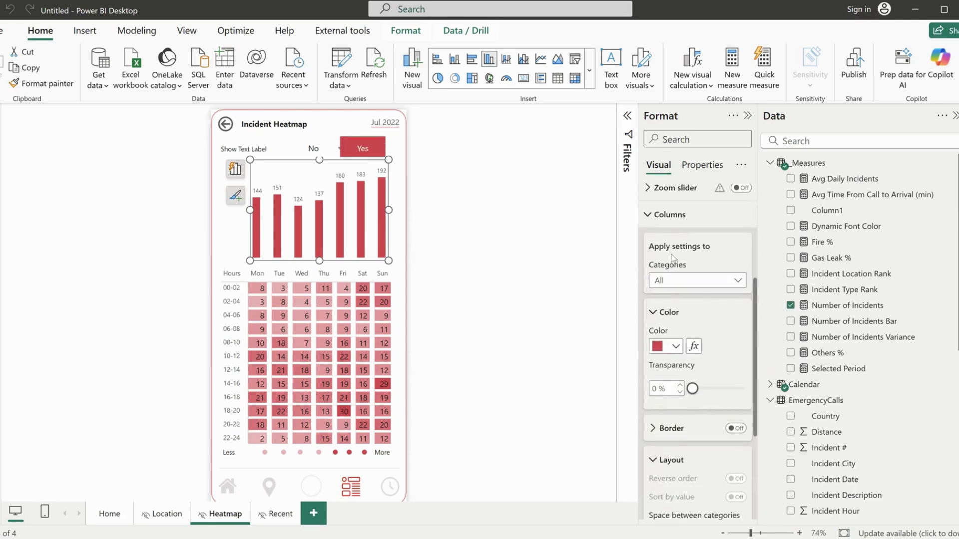
{"action": "left_click", "coordinate": [669, 215]}
{"action": "left_click", "coordinate": [691, 426]}
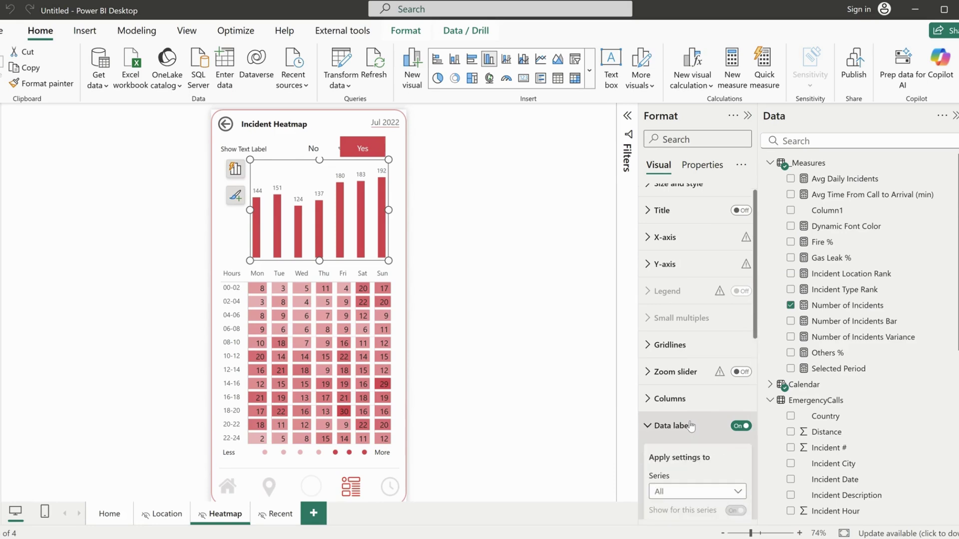
{"action": "scroll", "coordinate": [690, 424], "scroll_direction": "down", "scroll_amount": 6}
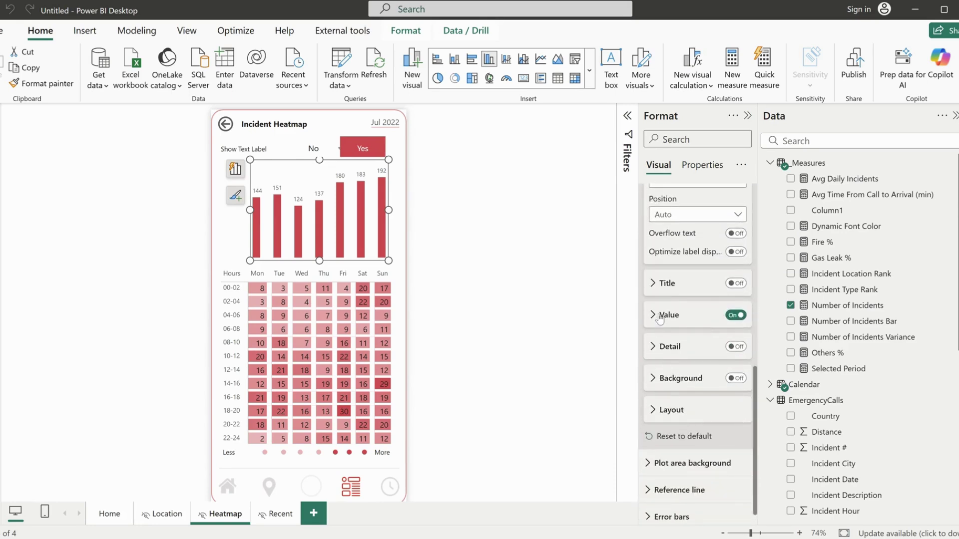
{"action": "left_click", "coordinate": [659, 316]}
{"action": "scroll", "coordinate": [688, 330], "scroll_direction": "down", "scroll_amount": 3}
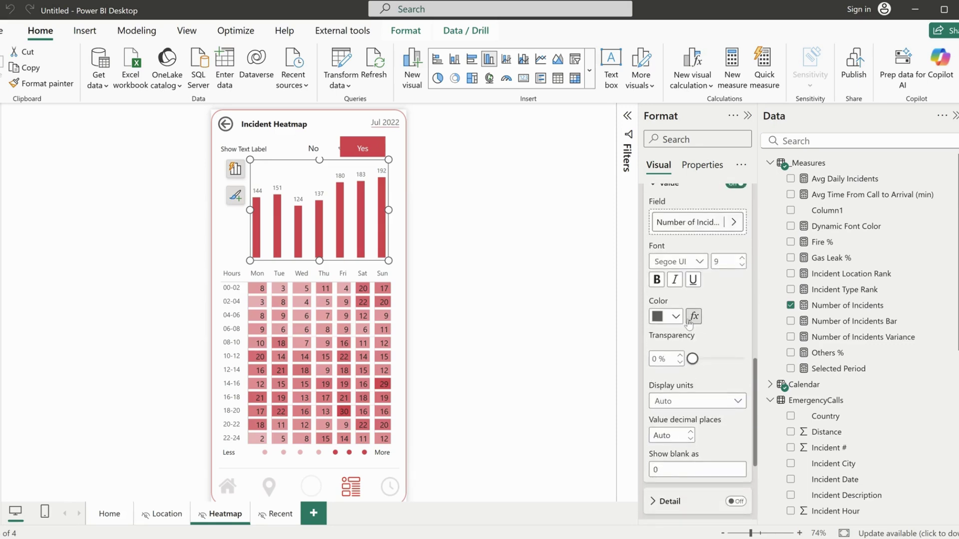
{"action": "left_click", "coordinate": [693, 317]}
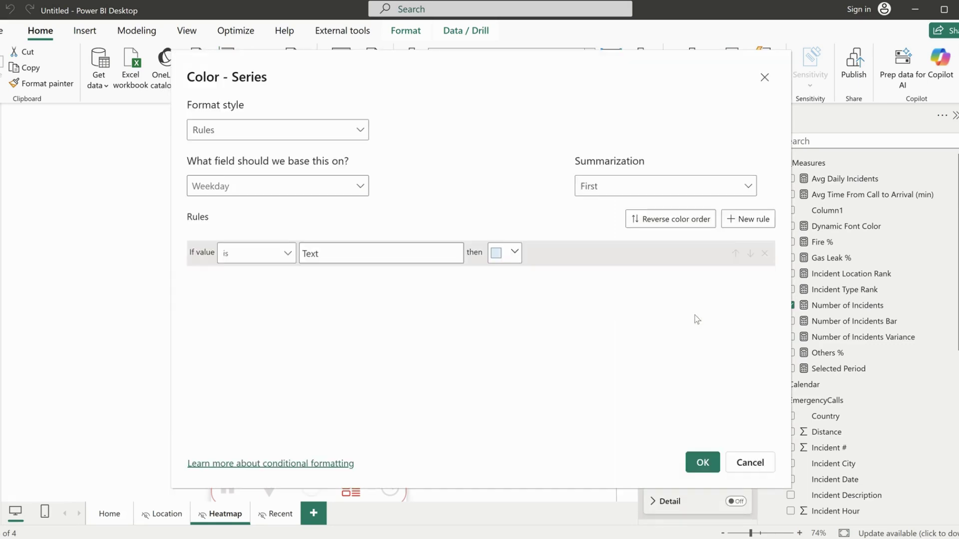
{"action": "left_click", "coordinate": [256, 132]}
{"action": "left_click", "coordinate": [217, 196]}
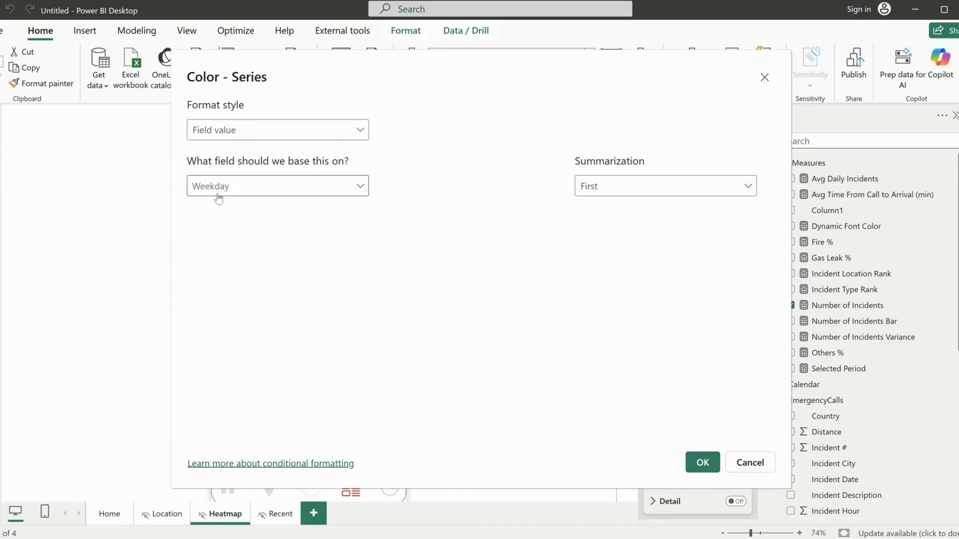
{"action": "left_click", "coordinate": [235, 192]}
{"action": "type", "text": "col"}
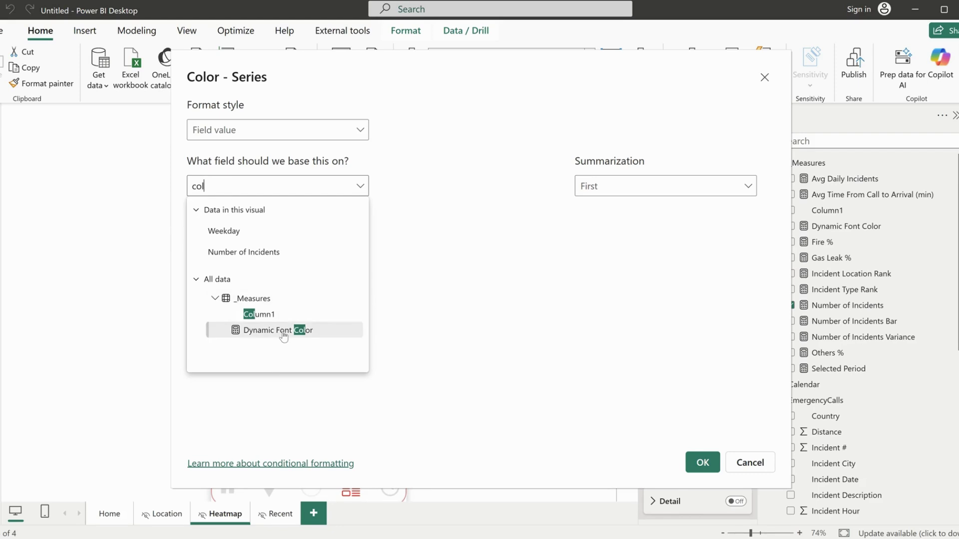
{"action": "left_click", "coordinate": [283, 333]}
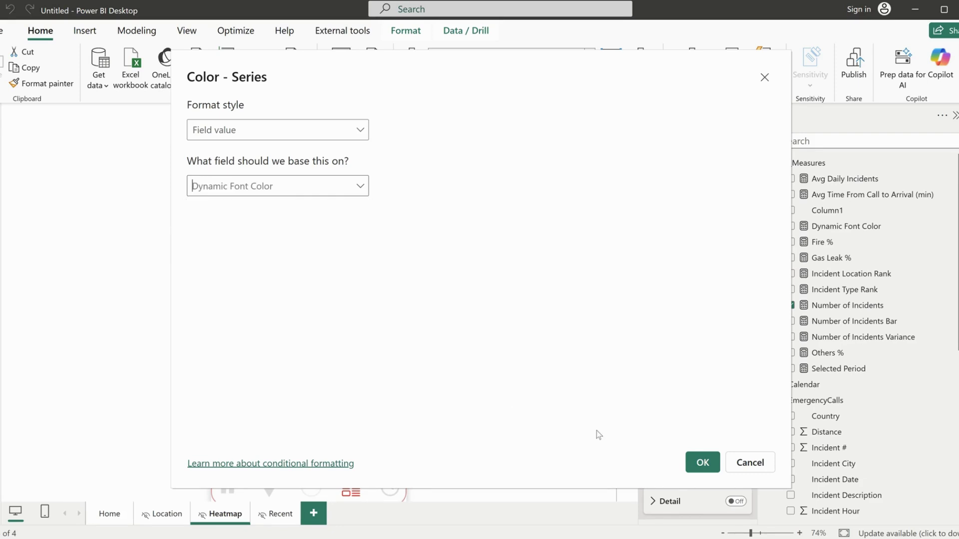
{"action": "left_click", "coordinate": [703, 463]}
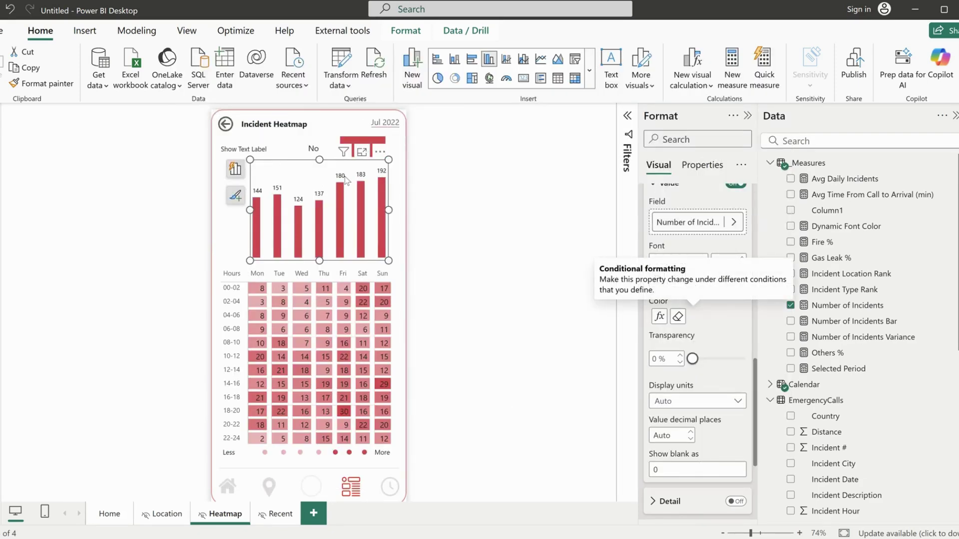
{"action": "left_click", "coordinate": [314, 149]}
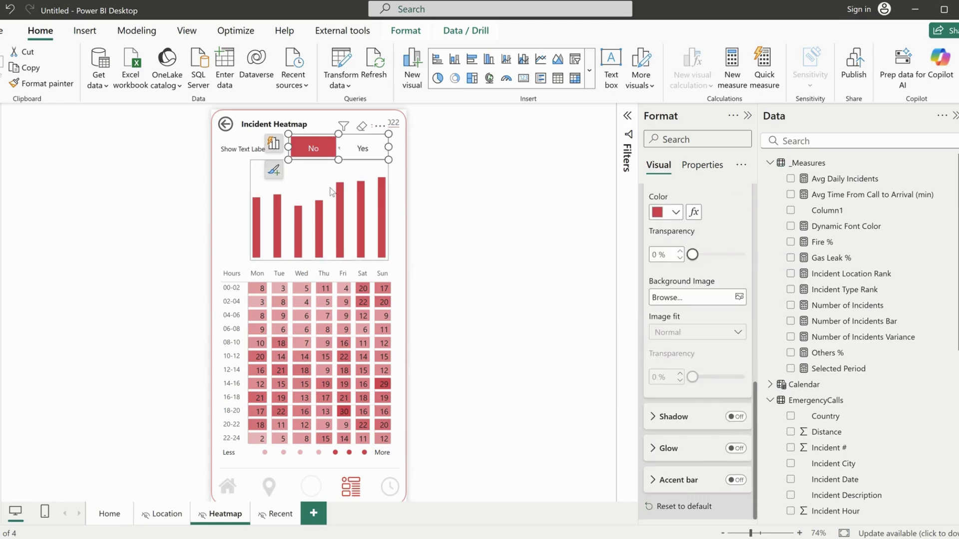
{"action": "left_click", "coordinate": [363, 152]}
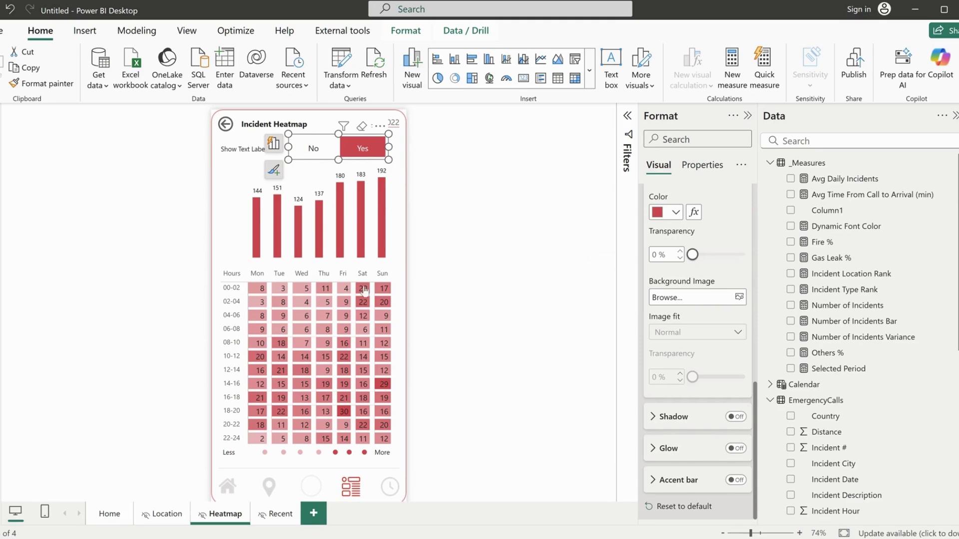
Enable font color for the matrix's Number of Incidents cells by field value Dynamic Font Color, and switch the slicer to No to test it.
{"action": "left_click", "coordinate": [401, 309]}
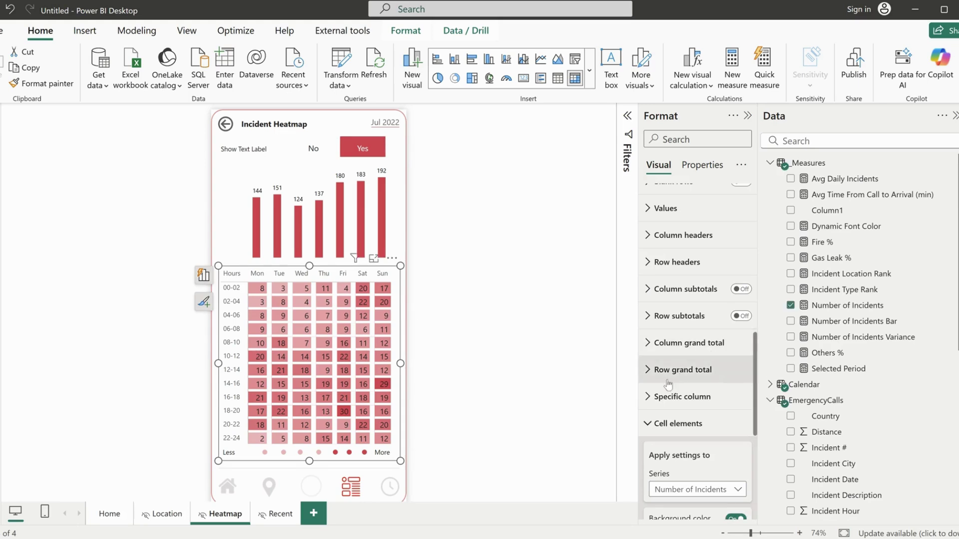
{"action": "scroll", "coordinate": [691, 434], "scroll_direction": "down", "scroll_amount": 4}
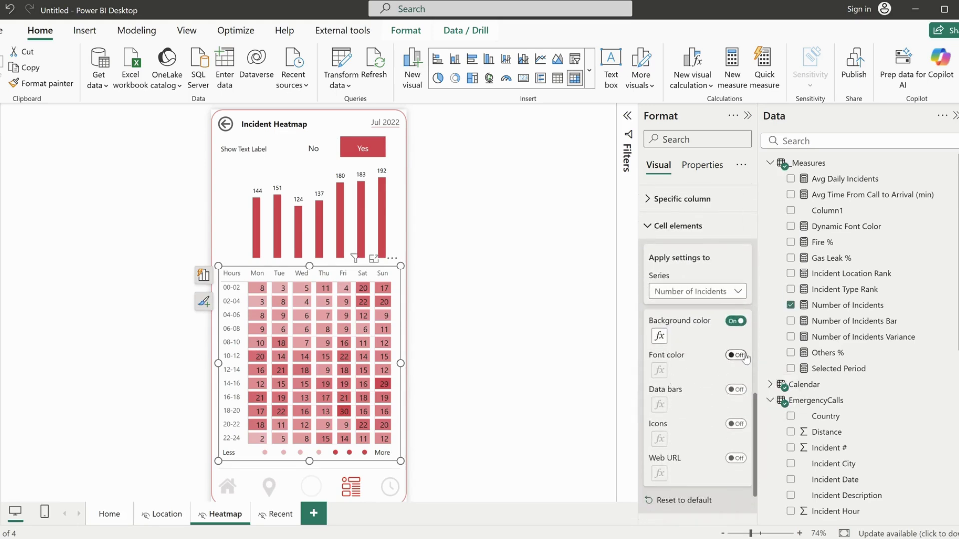
{"action": "left_click", "coordinate": [736, 355]}
{"action": "left_click", "coordinate": [660, 370]}
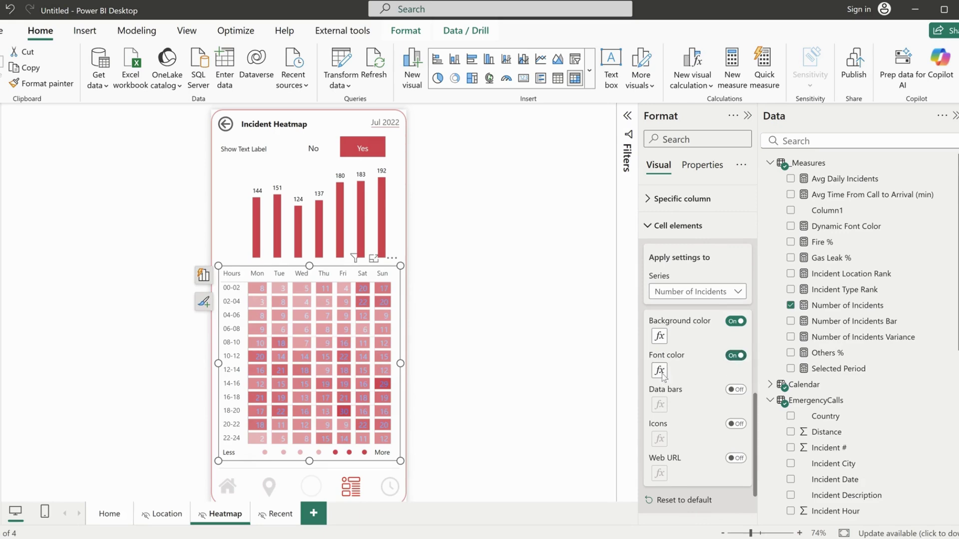
{"action": "left_click", "coordinate": [279, 133]}
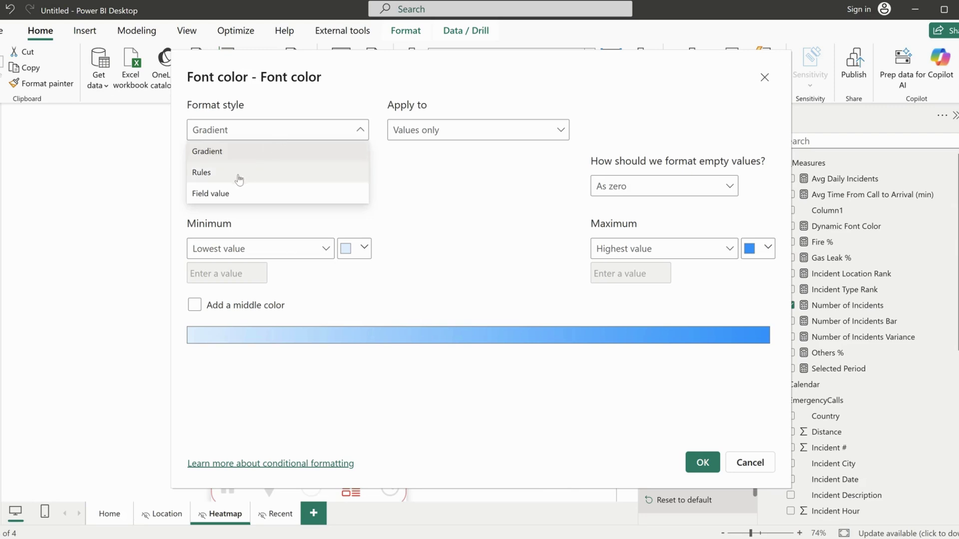
{"action": "left_click", "coordinate": [226, 194]}
{"action": "left_click", "coordinate": [244, 190]}
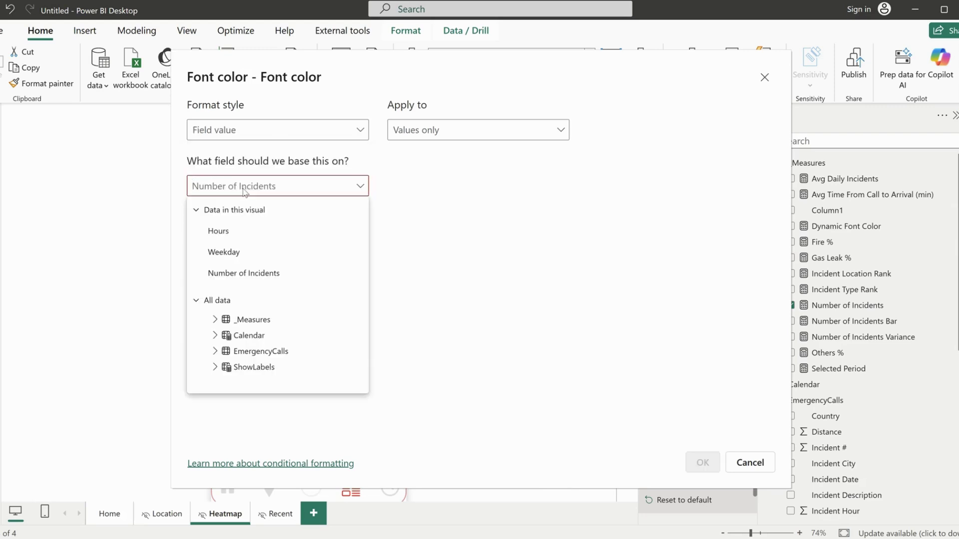
{"action": "type", "text": "col"}
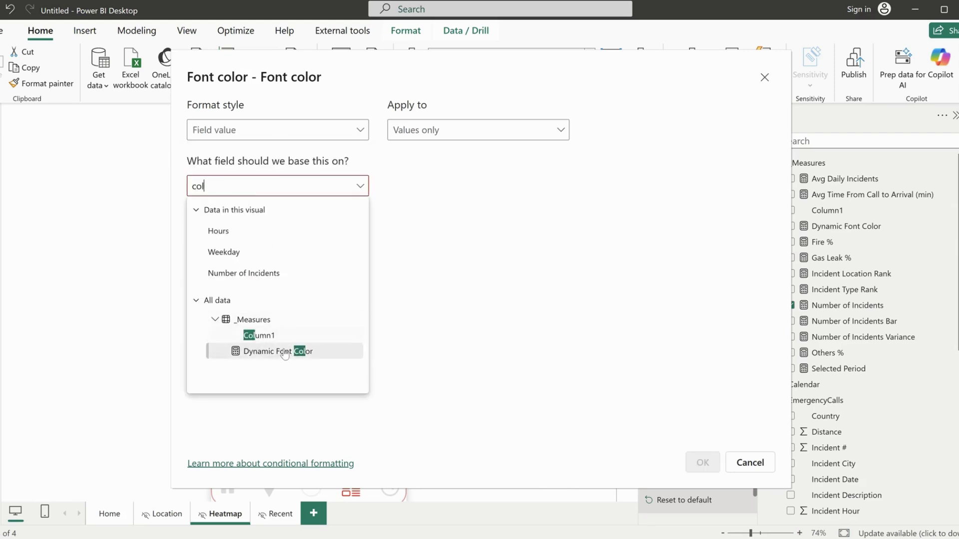
{"action": "left_click", "coordinate": [285, 352]}
{"action": "left_click", "coordinate": [704, 462]}
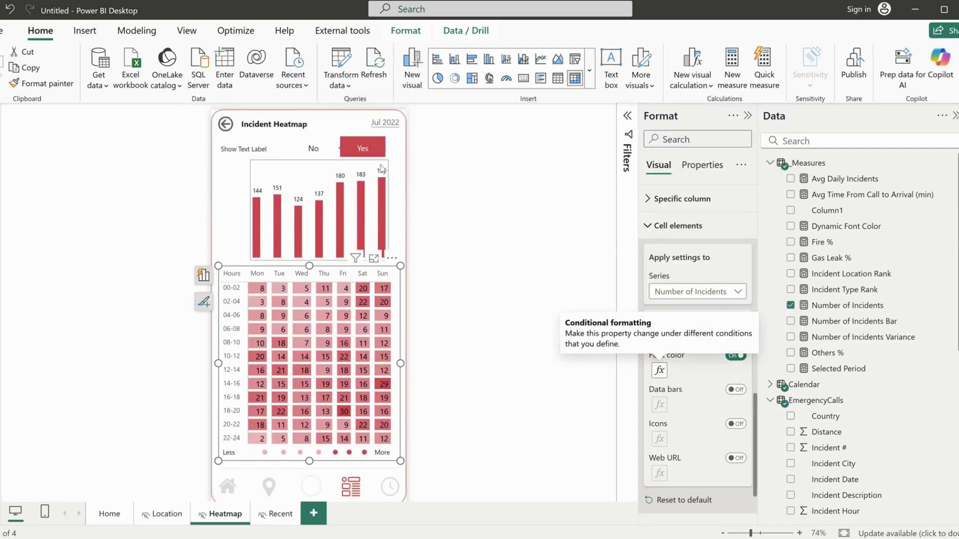
{"action": "left_click", "coordinate": [313, 150]}
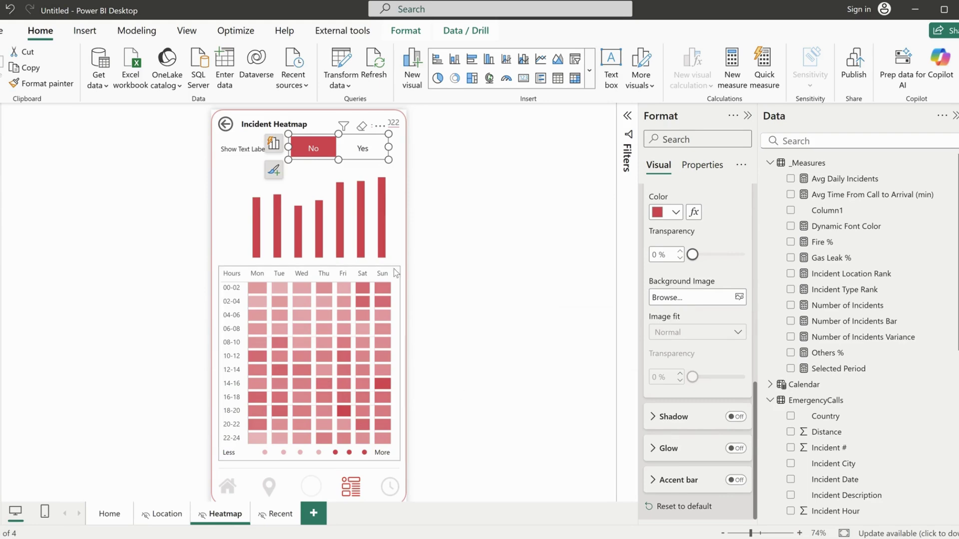
Enable error bars on the column chart for the Number of Incidents series, using Number of Incidents as the upper bound.
{"action": "left_click", "coordinate": [389, 176]}
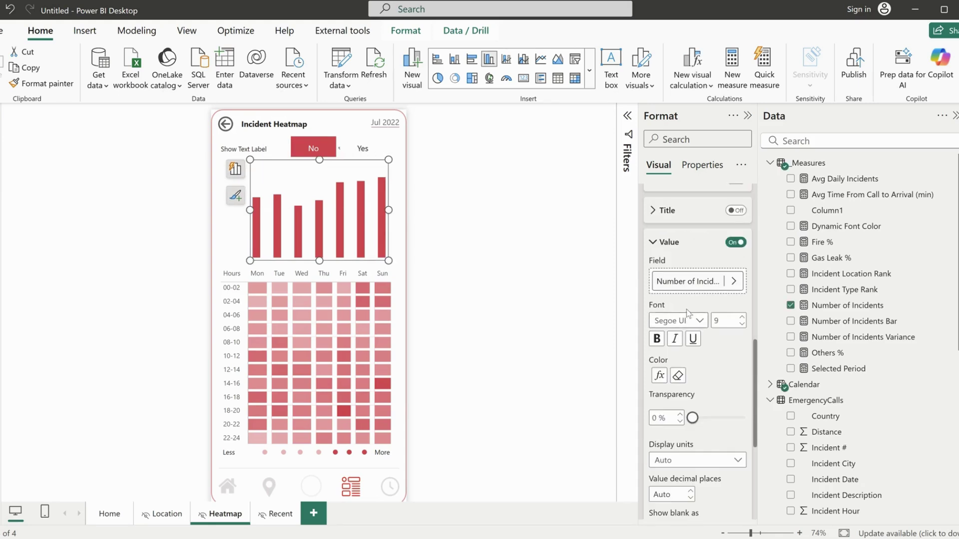
{"action": "scroll", "coordinate": [706, 323], "scroll_direction": "up", "scroll_amount": 2}
{"action": "scroll", "coordinate": [704, 324], "scroll_direction": "up", "scroll_amount": 5}
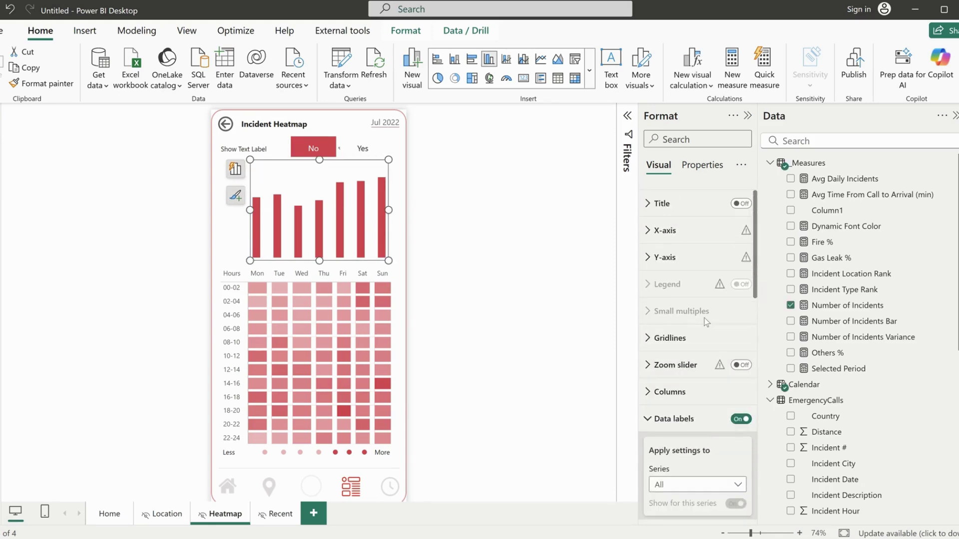
{"action": "left_click", "coordinate": [671, 418]}
{"action": "left_click", "coordinate": [674, 506]}
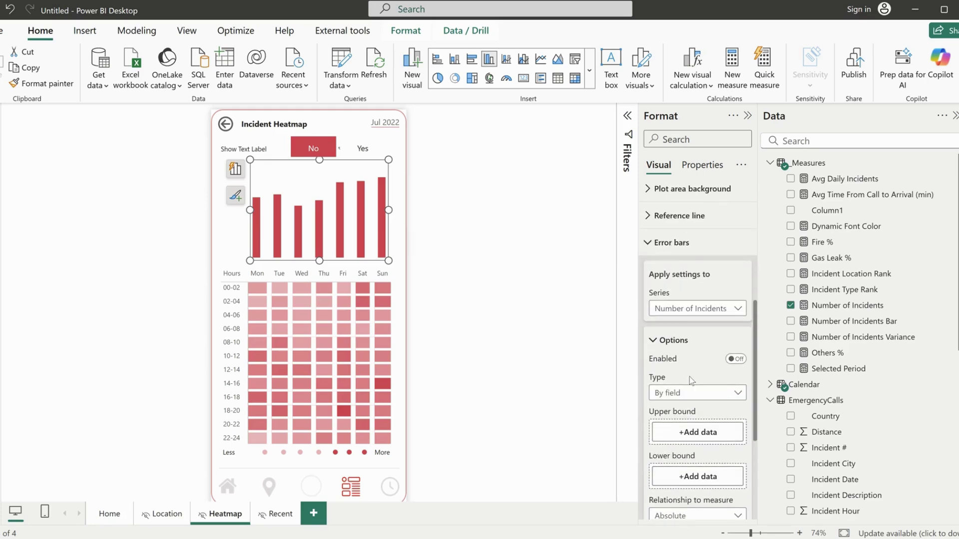
{"action": "scroll", "coordinate": [690, 385], "scroll_direction": "down", "scroll_amount": 2}
{"action": "scroll", "coordinate": [677, 256], "scroll_direction": "up", "scroll_amount": 1}
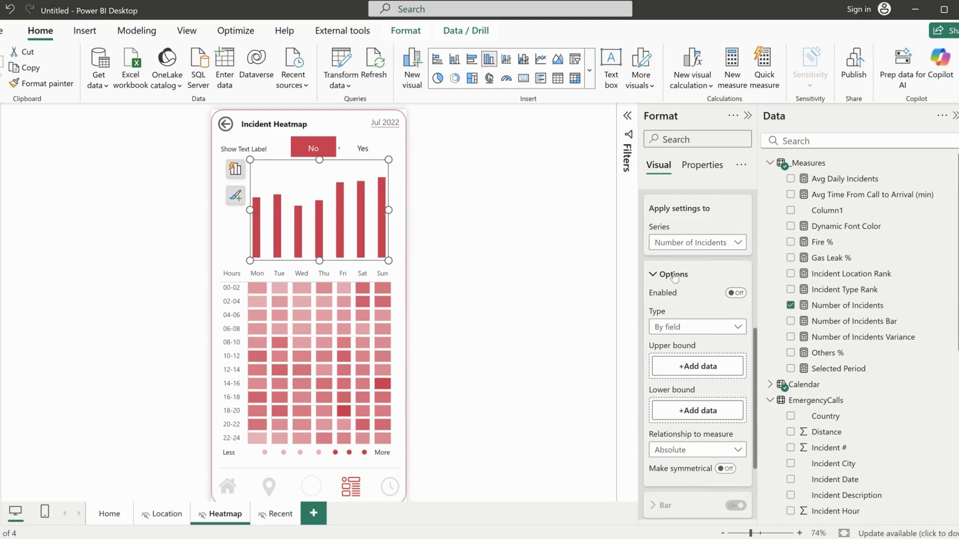
{"action": "scroll", "coordinate": [676, 278], "scroll_direction": "up", "scroll_amount": 1}
{"action": "scroll", "coordinate": [689, 345], "scroll_direction": "down", "scroll_amount": 1}
{"action": "left_click", "coordinate": [735, 293]}
{"action": "left_click_drag", "start_coordinate": [864, 305], "coordinate": [723, 370]}
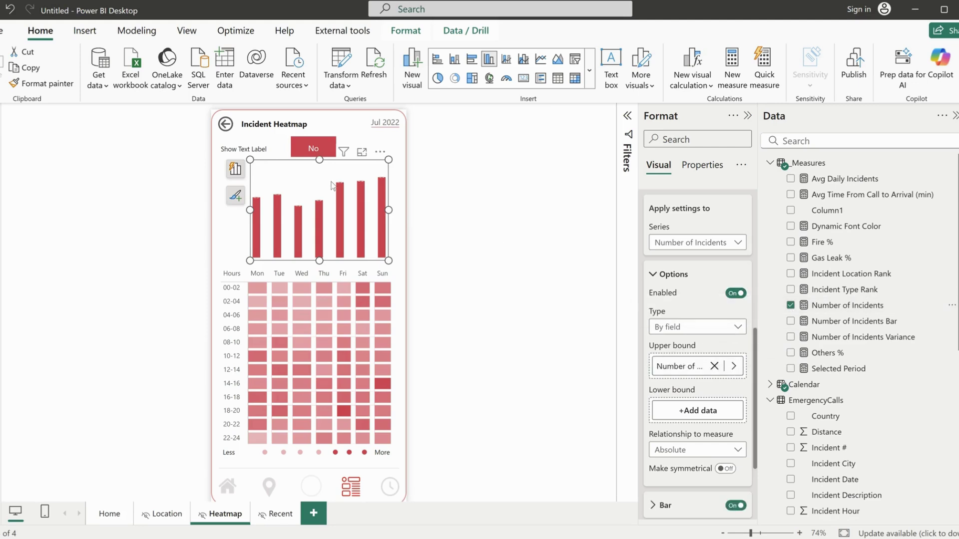
Set the error bars' bar color to the recently used red and their border size to 0 px.
{"action": "scroll", "coordinate": [667, 387], "scroll_direction": "down", "scroll_amount": 2}
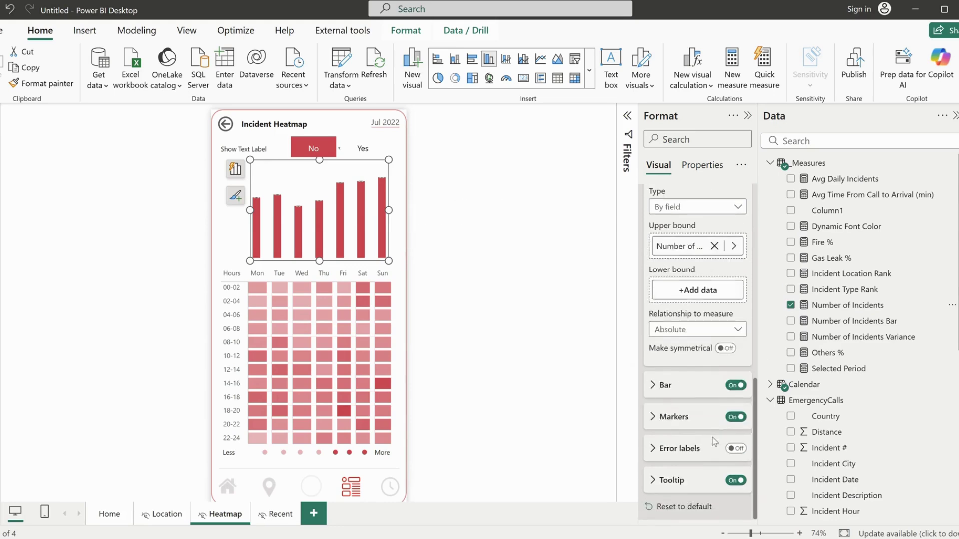
{"action": "left_click", "coordinate": [666, 386]}
{"action": "scroll", "coordinate": [672, 386], "scroll_direction": "down", "scroll_amount": 3}
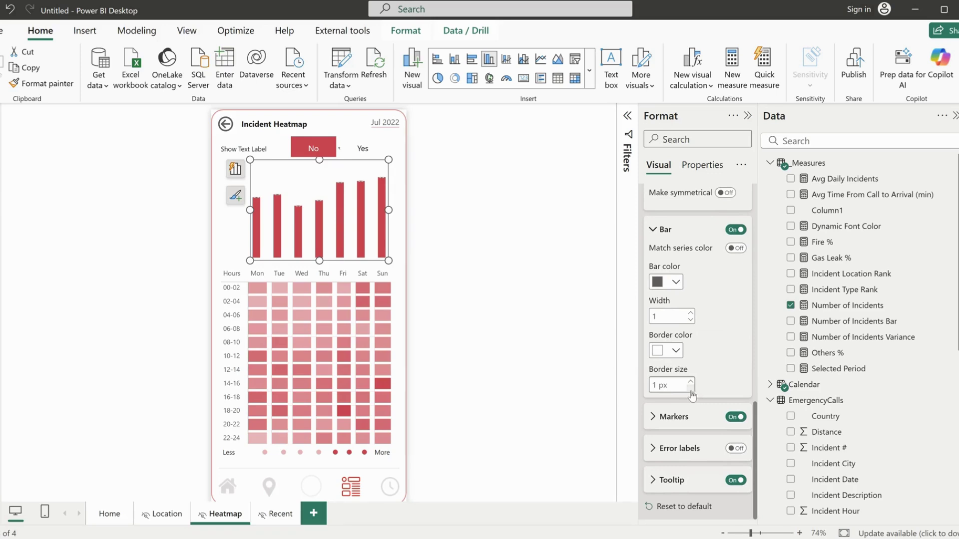
{"action": "left_click", "coordinate": [677, 282]}
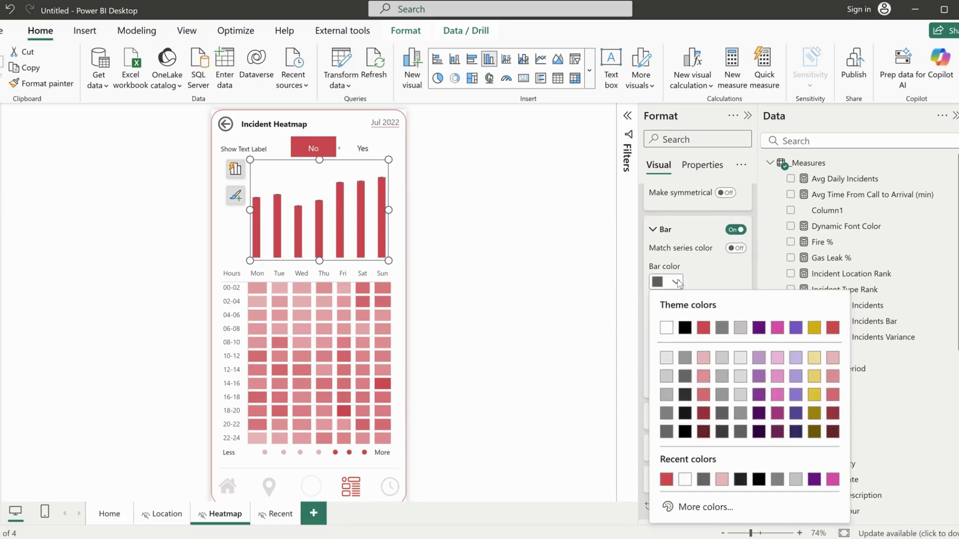
{"action": "left_click", "coordinate": [666, 480]}
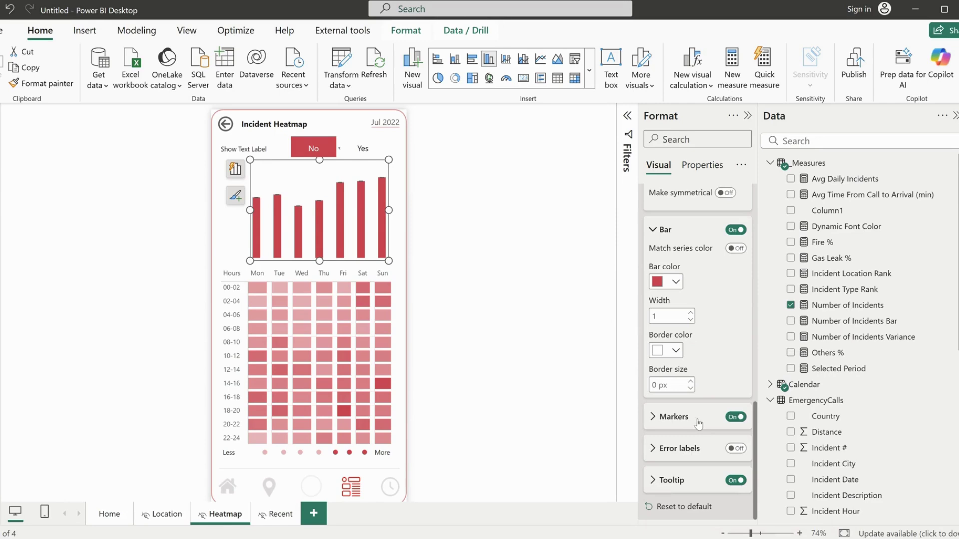
Give the column chart's error bar markers a round shape with a size of 9 px.
{"action": "left_click", "coordinate": [674, 417]}
{"action": "scroll", "coordinate": [675, 423], "scroll_direction": "down", "scroll_amount": 2}
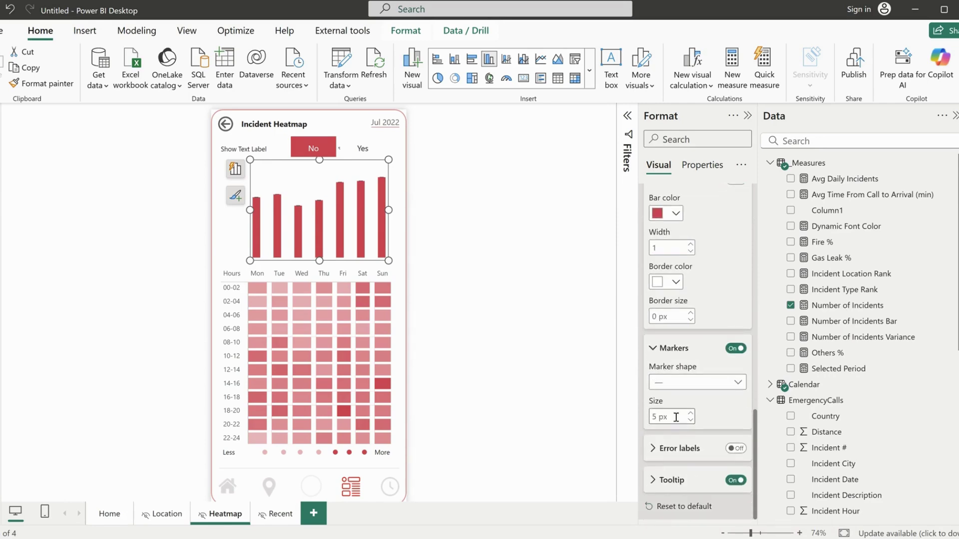
{"action": "left_click", "coordinate": [681, 385]}
{"action": "key", "text": "Escape"}
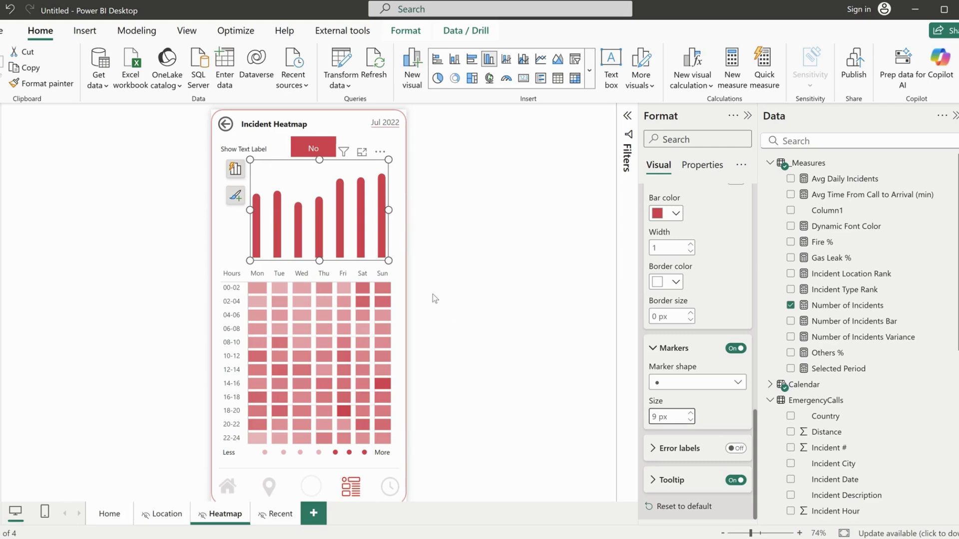
{"action": "left_click", "coordinate": [402, 248]}
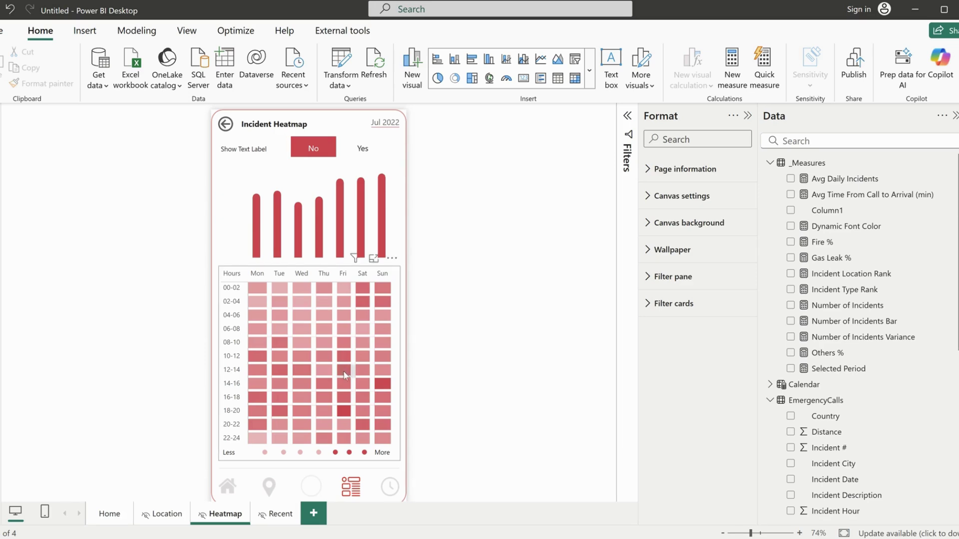
Test the Home, Location and Heatmap navigation icons, and switch the Show Text Label slicer to Yes and back to No.
{"action": "left_click", "coordinate": [229, 489]}
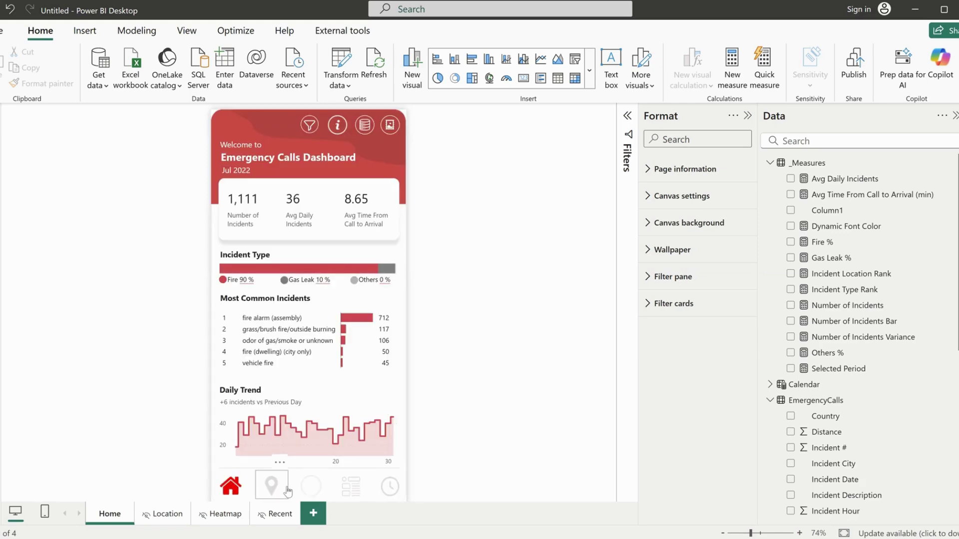
{"action": "left_click", "coordinate": [272, 485]}
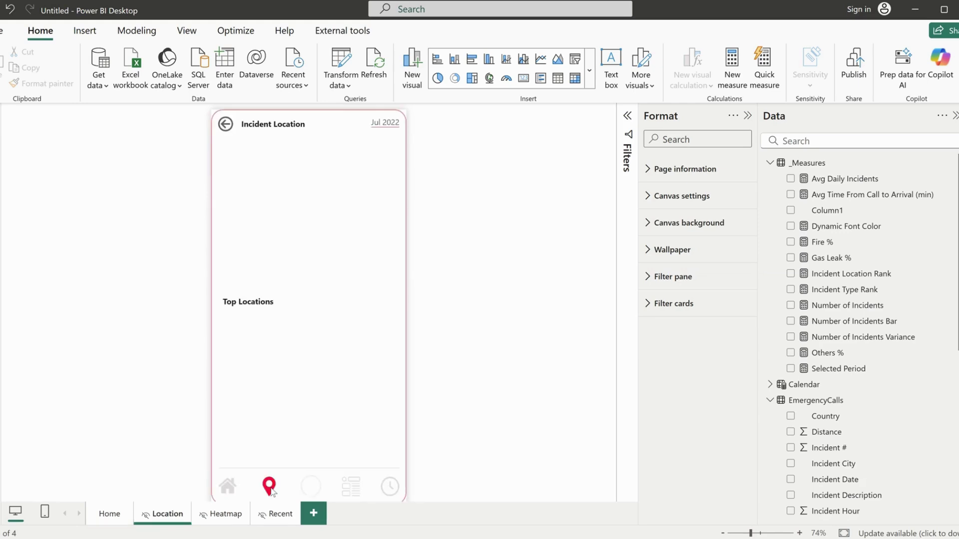
{"action": "left_click", "coordinate": [352, 486]}
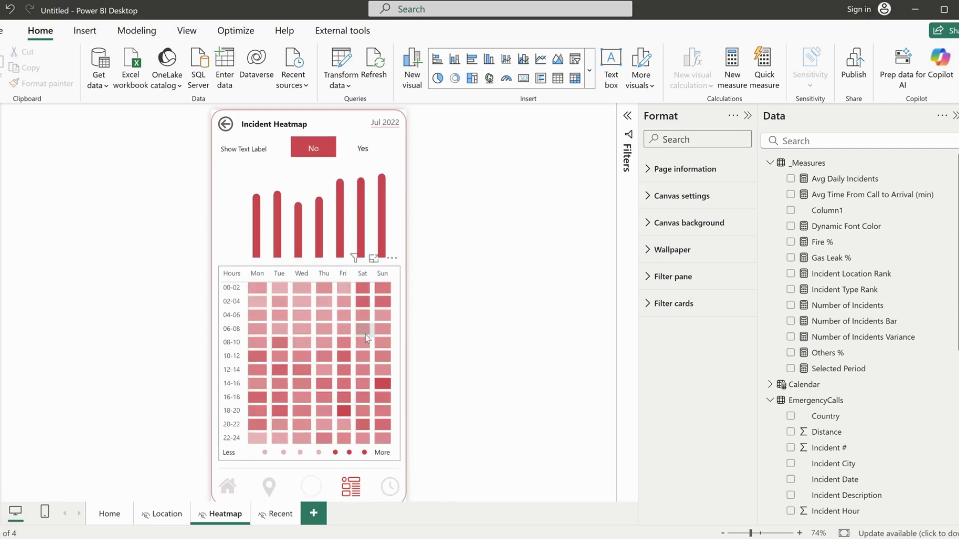
{"action": "left_click", "coordinate": [372, 154]}
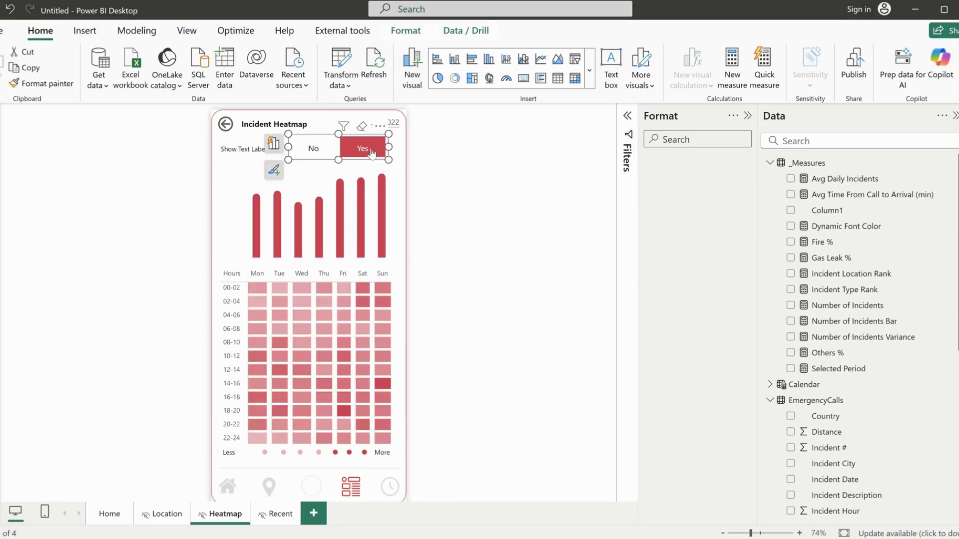
{"action": "left_click", "coordinate": [313, 151]}
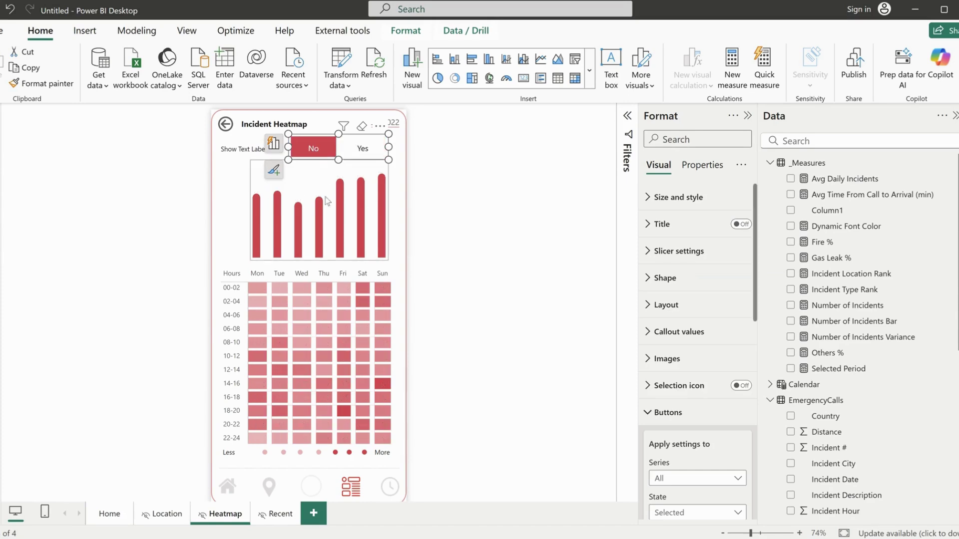
Go to the Recent page, examine its finished version in the Emergency_Calls_Dashboard report, and return to the untitled report.
{"action": "left_click", "coordinate": [279, 514]}
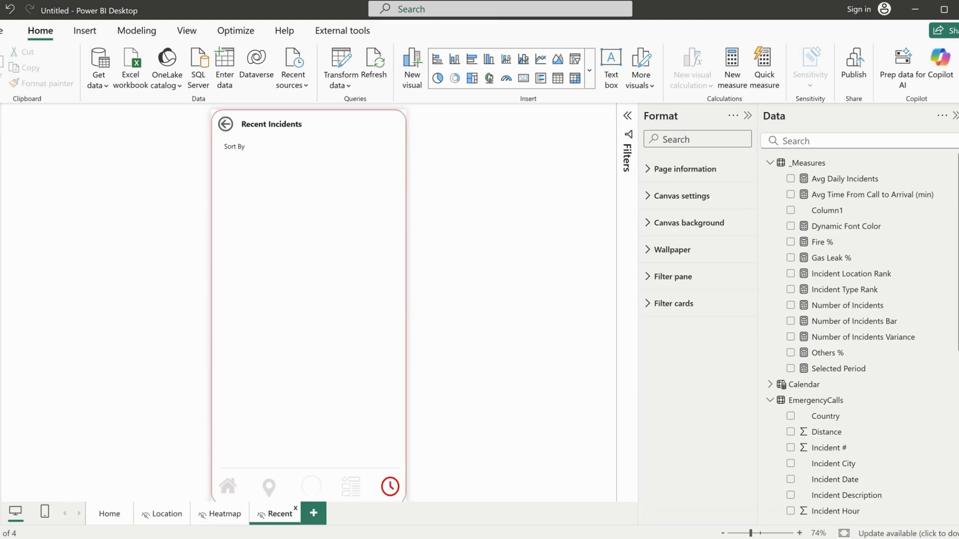
{"action": "mouse_move", "coordinate": [675, 537]}
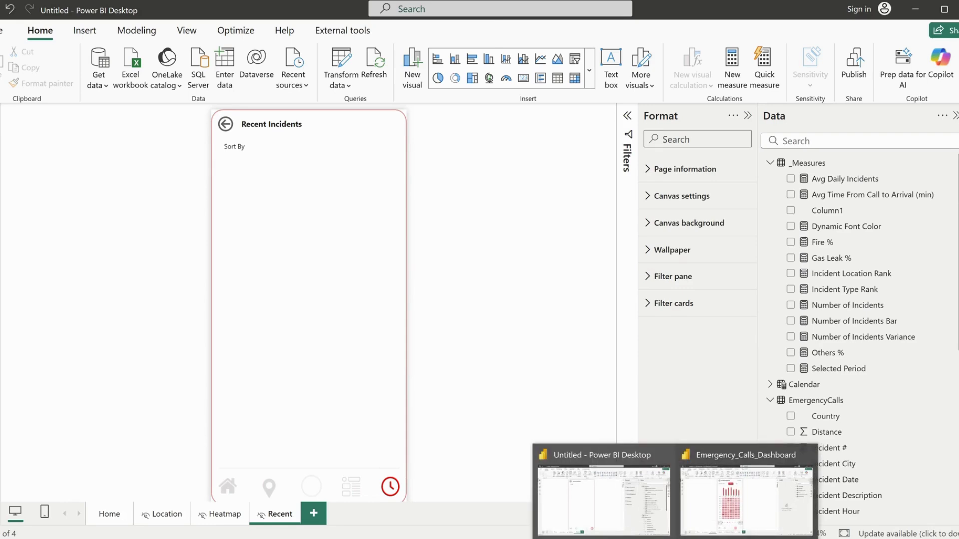
{"action": "left_click", "coordinate": [747, 515]}
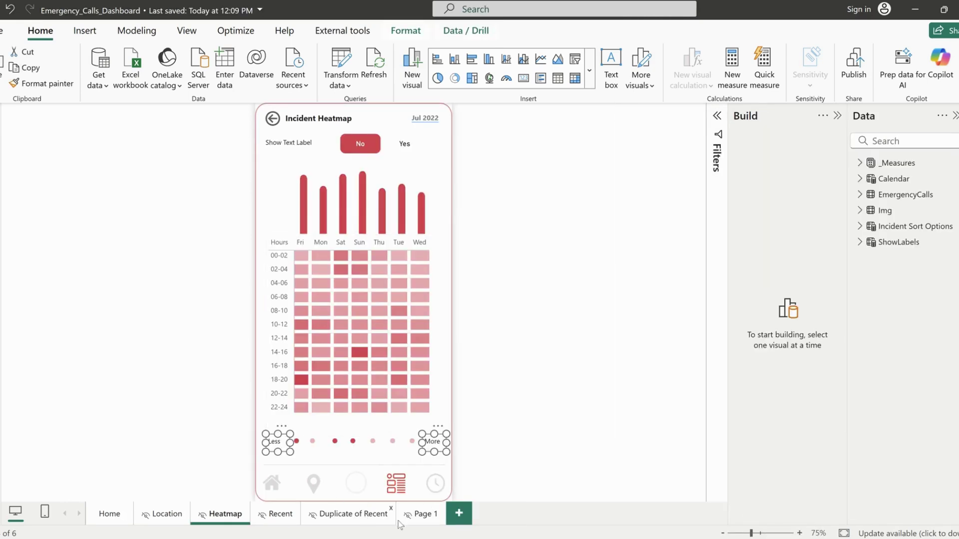
{"action": "left_click", "coordinate": [274, 515]}
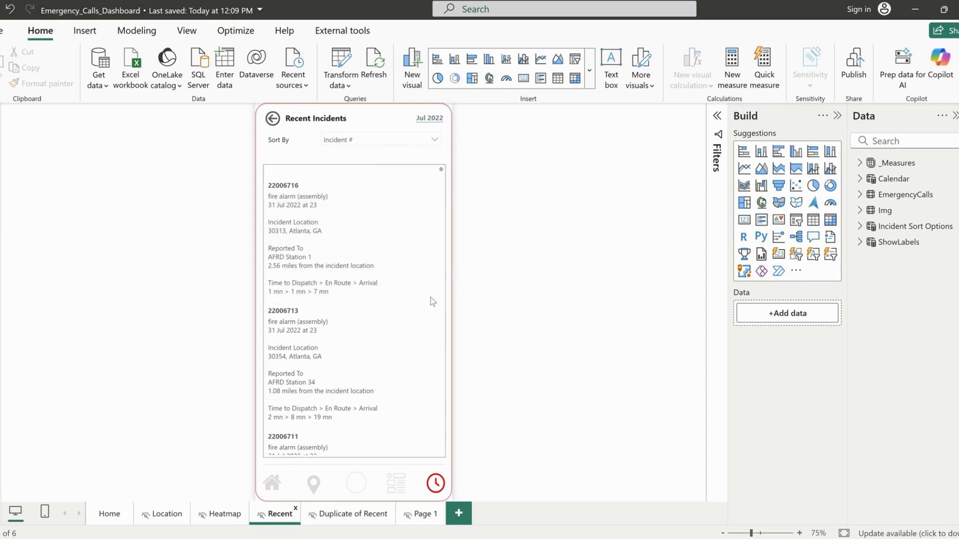
{"action": "mouse_move", "coordinate": [674, 538]}
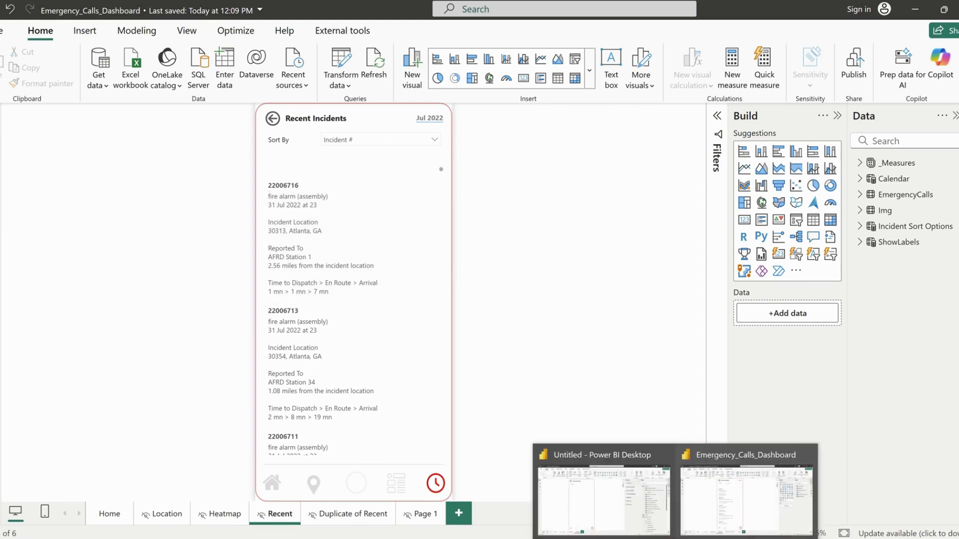
{"action": "left_click", "coordinate": [603, 500]}
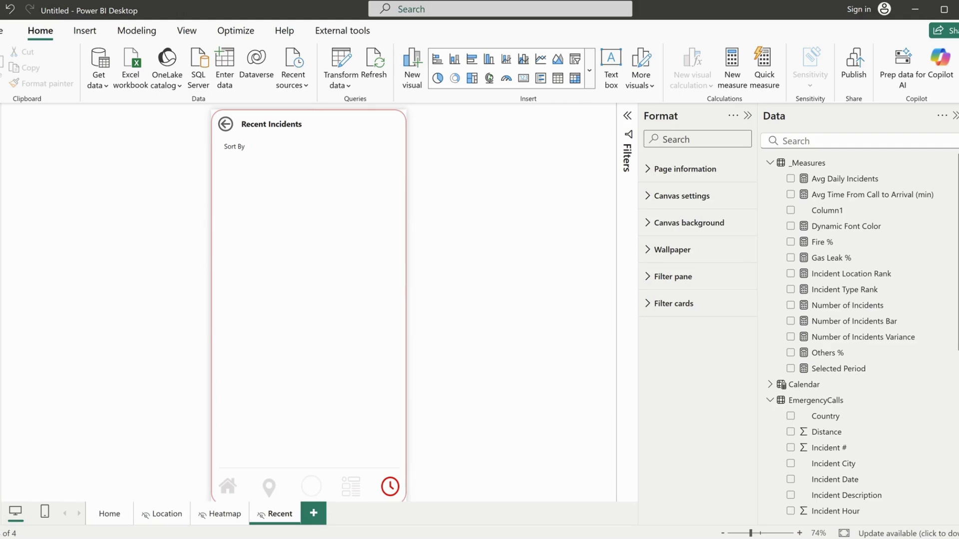
{"action": "left_click", "coordinate": [616, 500]}
Insert a matrix on the Recent page and size it to fill the area between Sort By and the navigation icons.
{"action": "left_click", "coordinate": [575, 78]}
{"action": "left_click_drag", "start_coordinate": [256, 218], "coordinate": [258, 175]}
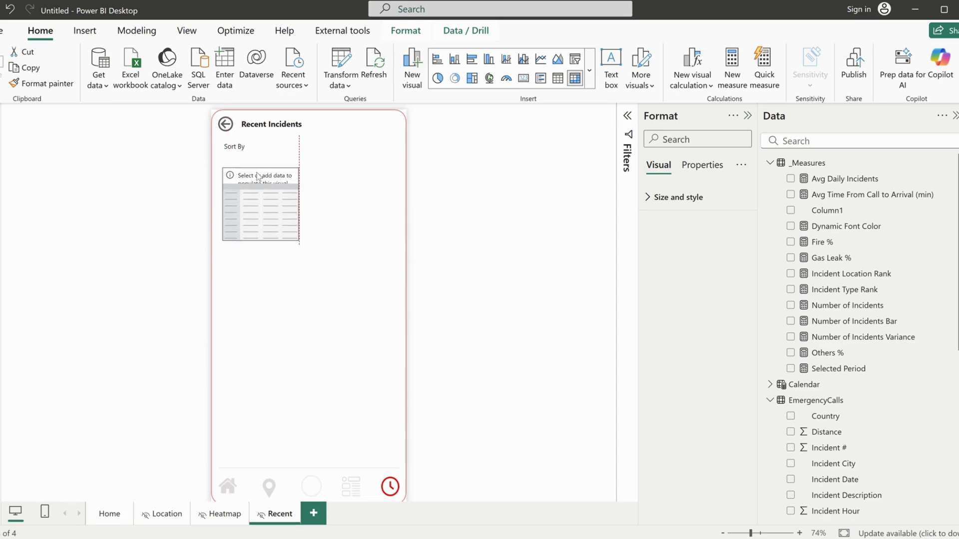
{"action": "left_click_drag", "start_coordinate": [299, 241], "coordinate": [398, 463]}
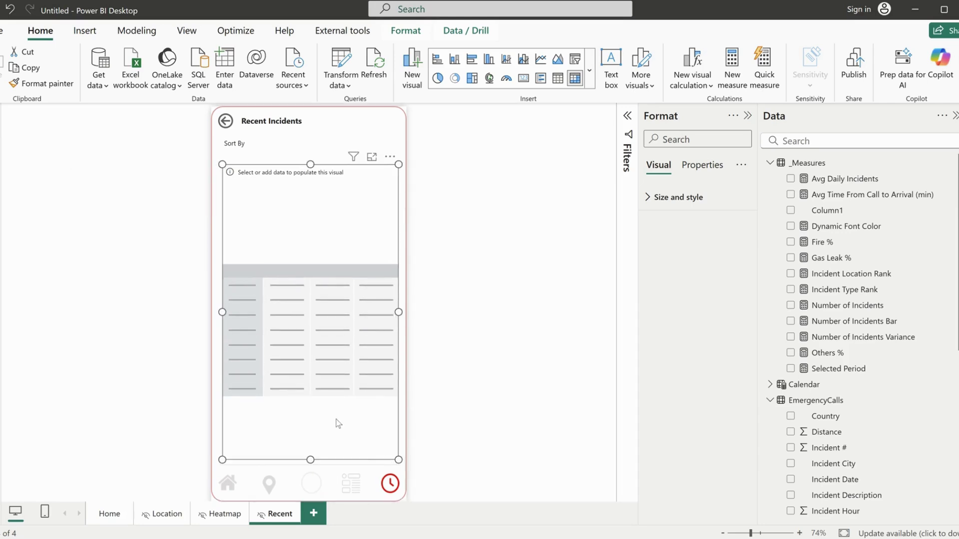
{"action": "left_click_drag", "start_coordinate": [223, 312], "coordinate": [220, 308]}
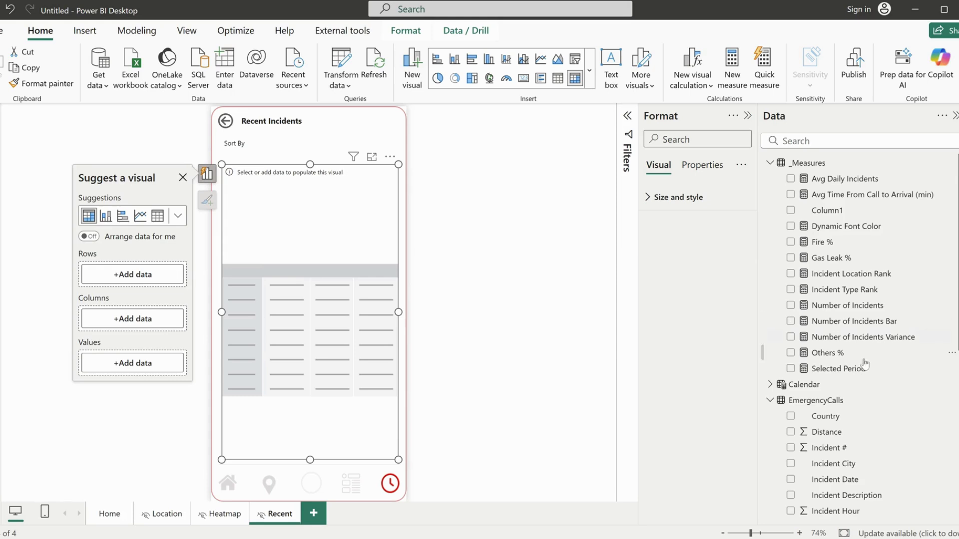
Add the EmergencyCalls field Incident # to the matrix and place it in Rows instead of Values.
{"action": "scroll", "coordinate": [899, 390], "scroll_direction": "down", "scroll_amount": 4}
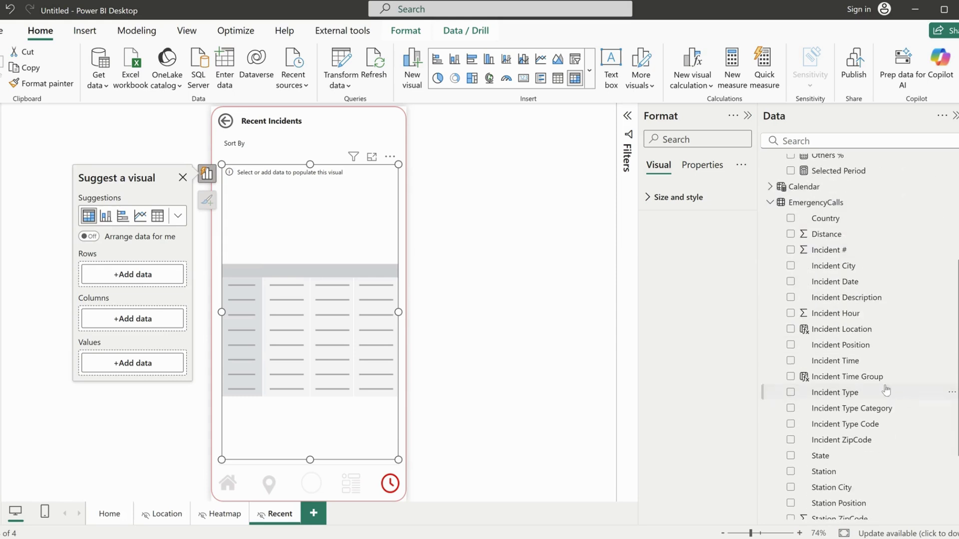
{"action": "left_click", "coordinate": [791, 249]}
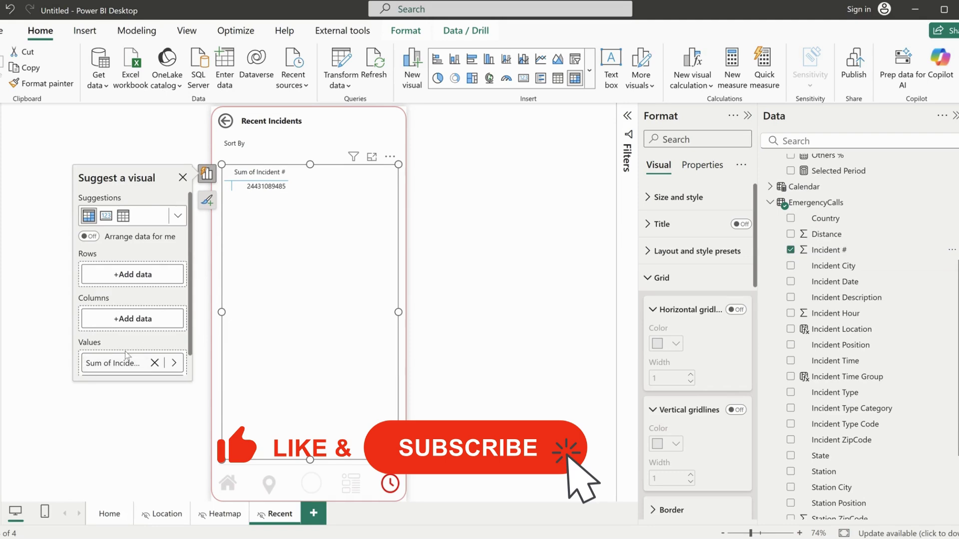
{"action": "scroll", "coordinate": [128, 355], "scroll_direction": "down", "scroll_amount": 1}
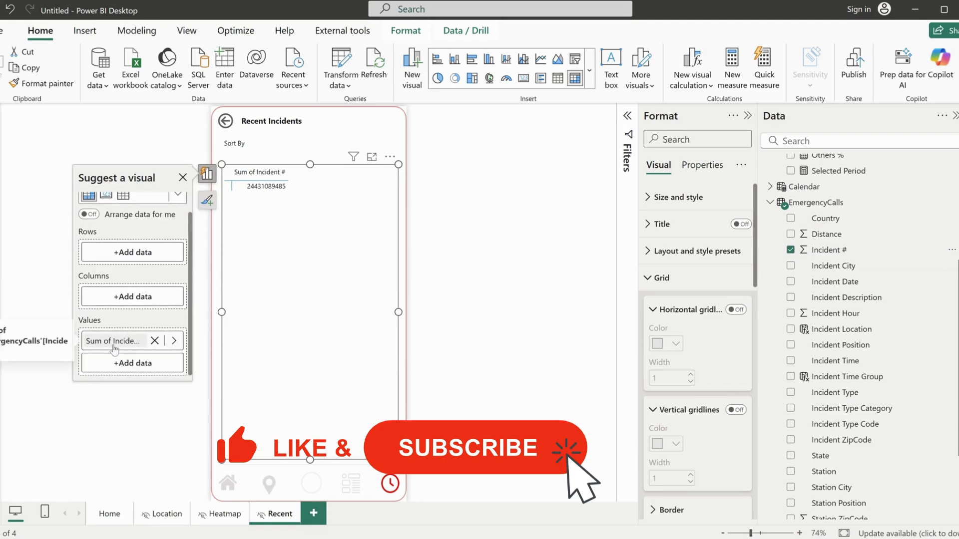
{"action": "left_click_drag", "start_coordinate": [114, 350], "coordinate": [126, 260]}
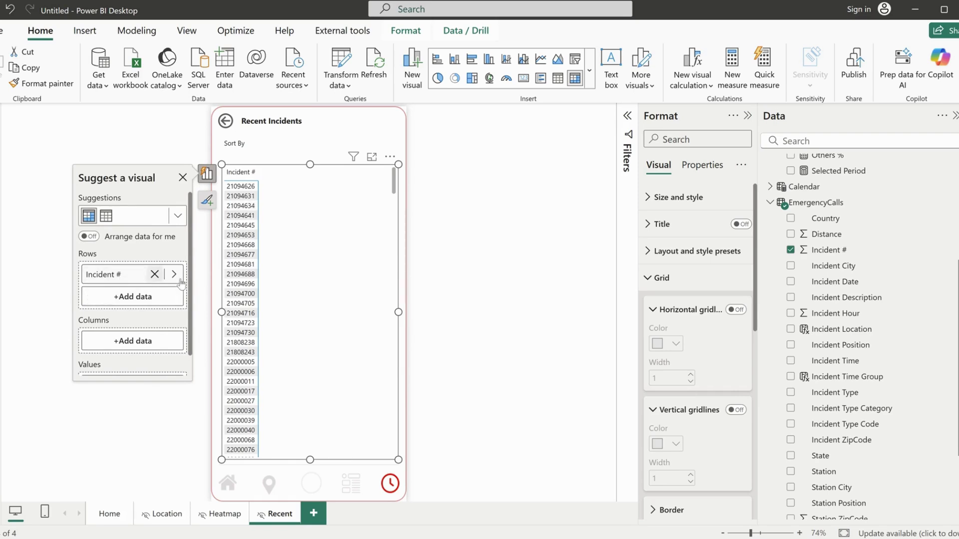
{"action": "scroll", "coordinate": [265, 423], "scroll_direction": "down", "scroll_amount": 5}
{"action": "scroll", "coordinate": [265, 424], "scroll_direction": "up", "scroll_amount": 5}
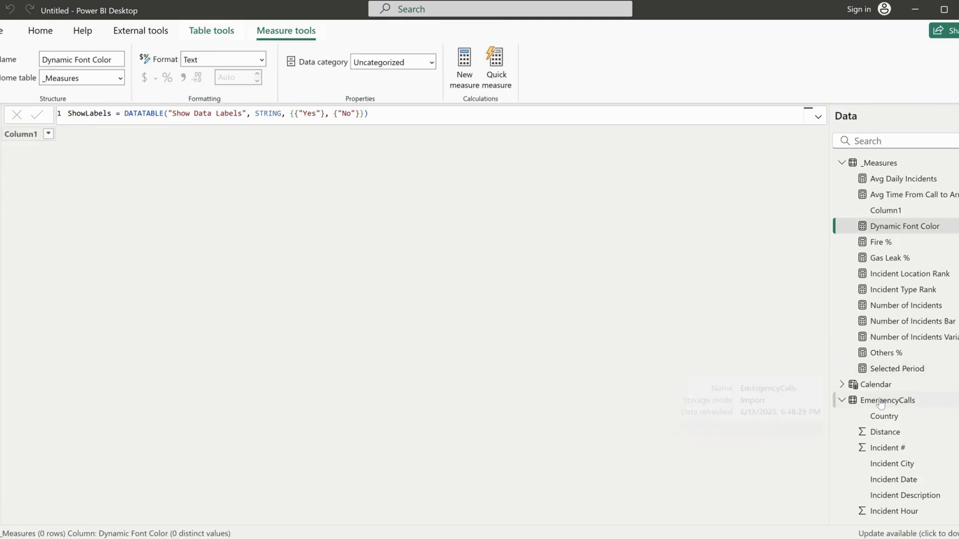
Add a calculated column to the EmergencyCalls table and name it Incident Details at the start of its formula.
{"action": "left_click", "coordinate": [880, 402]}
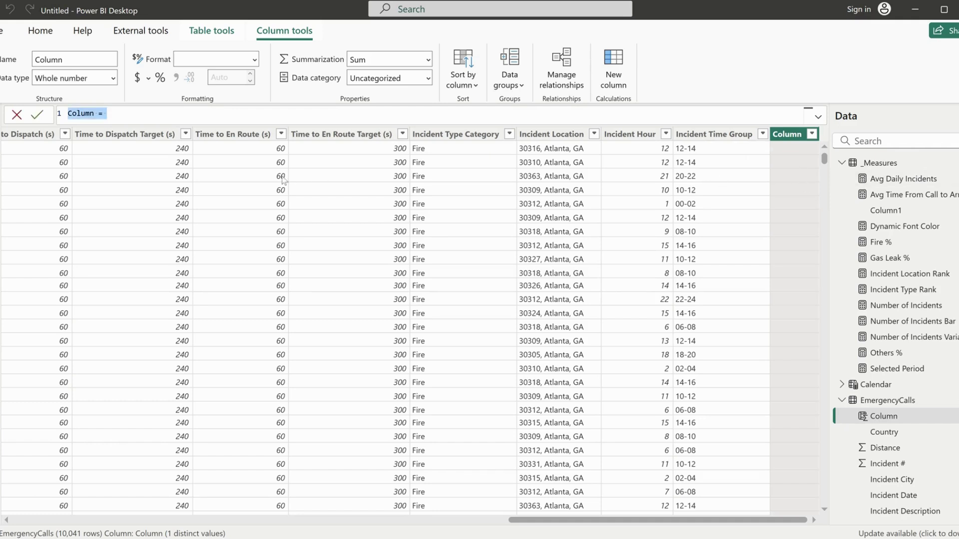
{"action": "left_click_drag", "start_coordinate": [118, 113], "coordinate": [64, 115]}
{"action": "type", "text": "iNCIDE"}
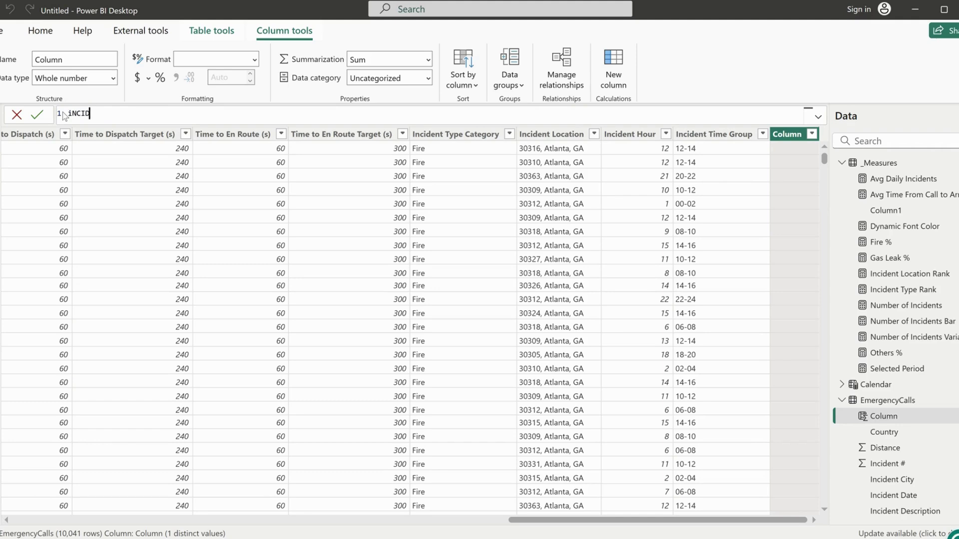
{"action": "key", "text": "BackSpace"}
{"action": "key", "text": "BackSpace"}
{"action": "key", "text": "BackSpace"}
{"action": "key", "text": "BackSpace"}
{"action": "key", "text": "BackSpace"}
{"action": "key", "text": "BackSpace"}
{"action": "type", "text": "Incident Details ="}
{"action": "key", "text": "shift+Return"}
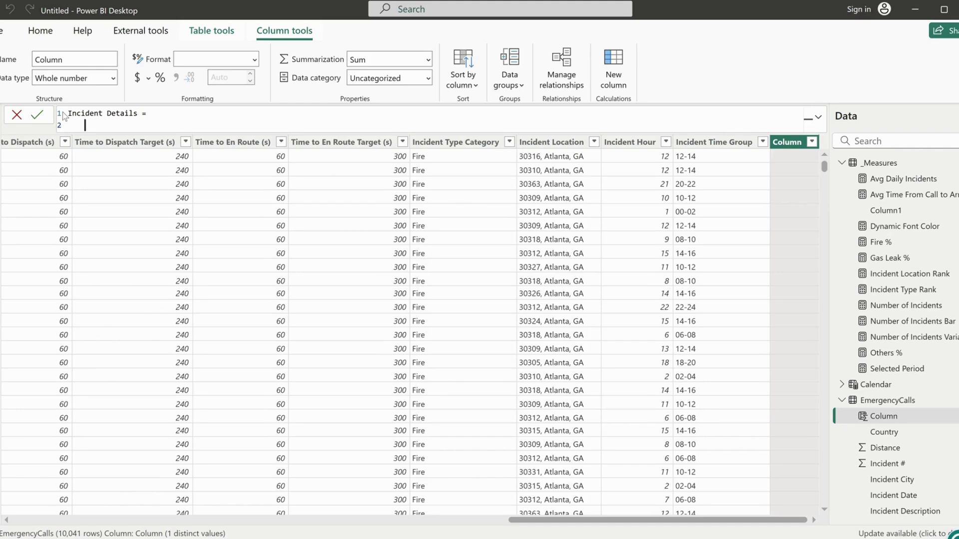
Put a parenthesised block on separate lines in the Incident Details formula and begin it with EmergencyCalls[Incident Type].
{"action": "type", "text": "("}
{"action": "key", "text": "shift+Return"}
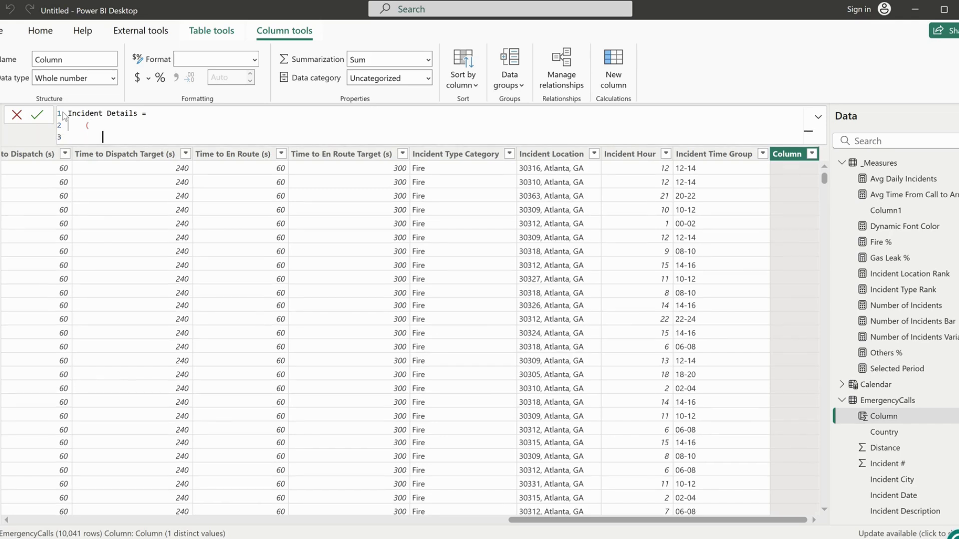
{"action": "key", "text": "shift+Return"}
{"action": "type", "text": ")"}
{"action": "left_click", "coordinate": [121, 138]}
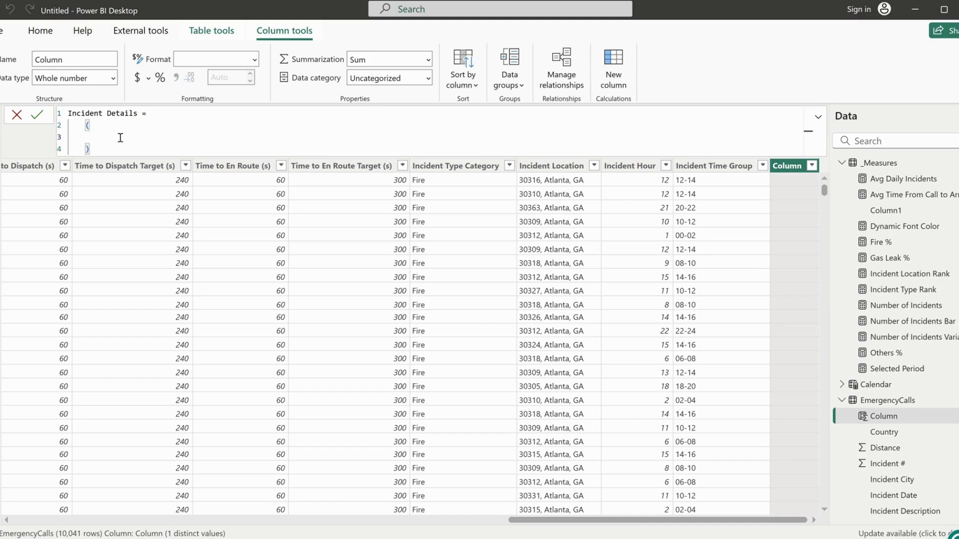
{"action": "type", "text": "in"}
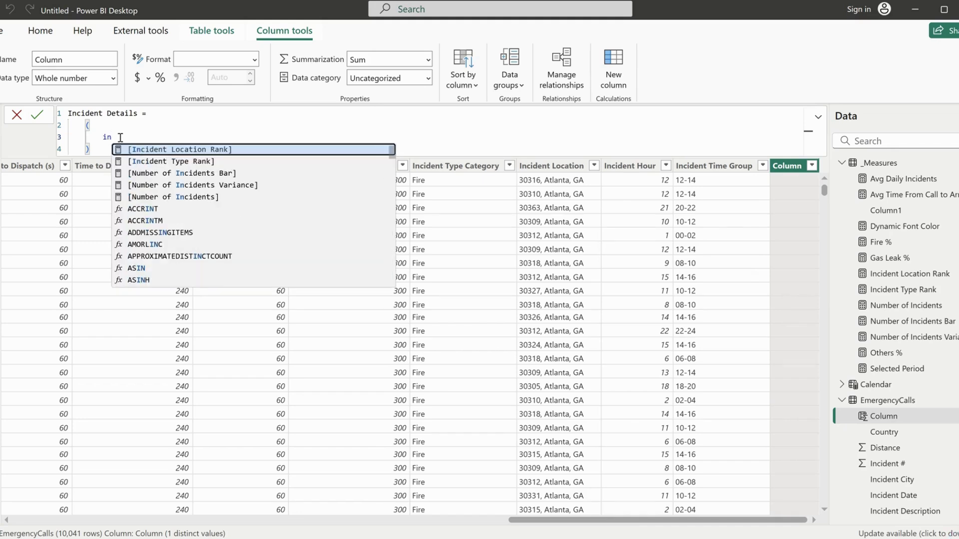
{"action": "type", "text": "cid"}
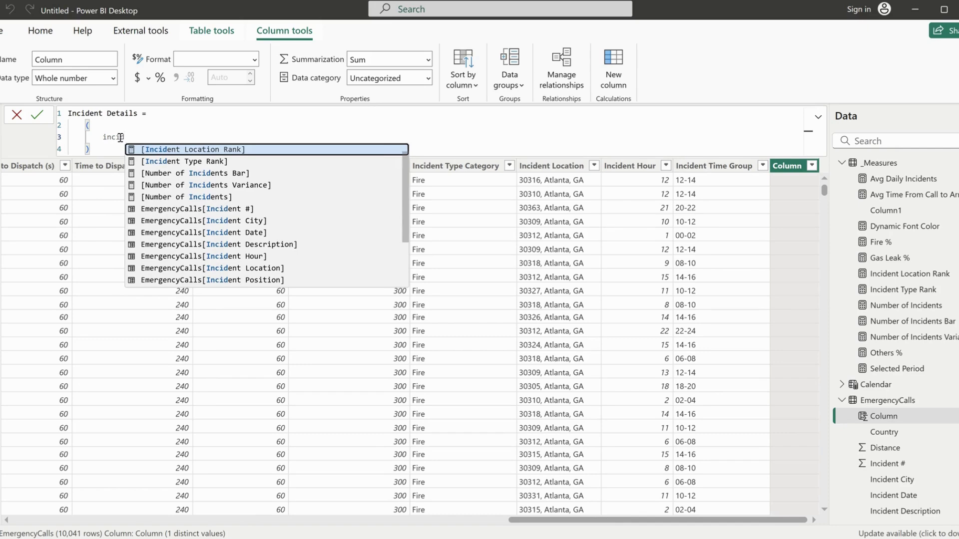
{"action": "type", "text": "ent"}
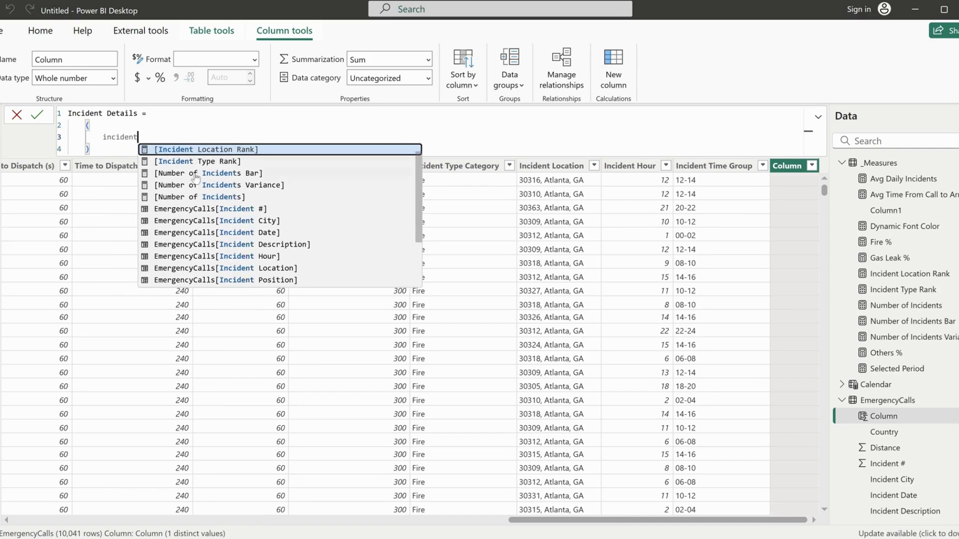
{"action": "scroll", "coordinate": [283, 268], "scroll_direction": "down", "scroll_amount": 2}
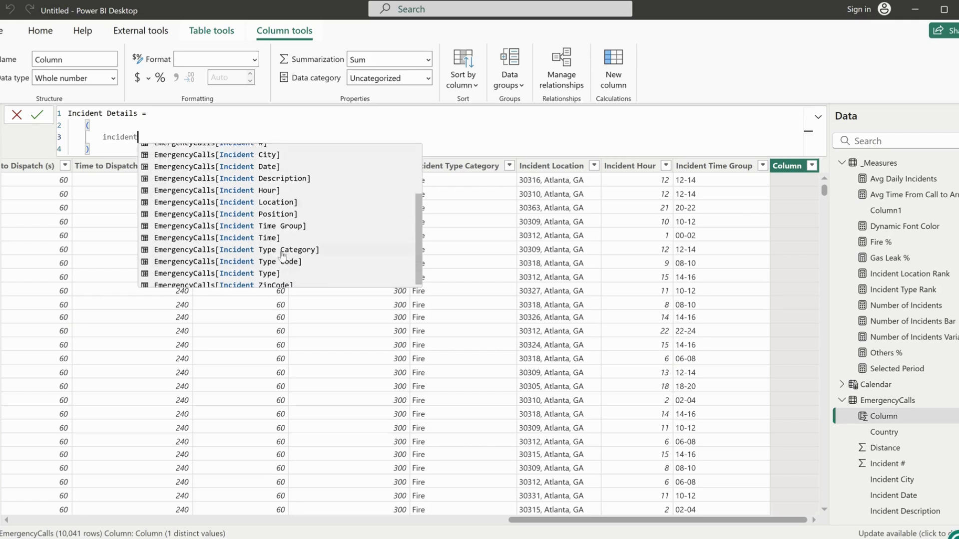
{"action": "left_click", "coordinate": [269, 274]}
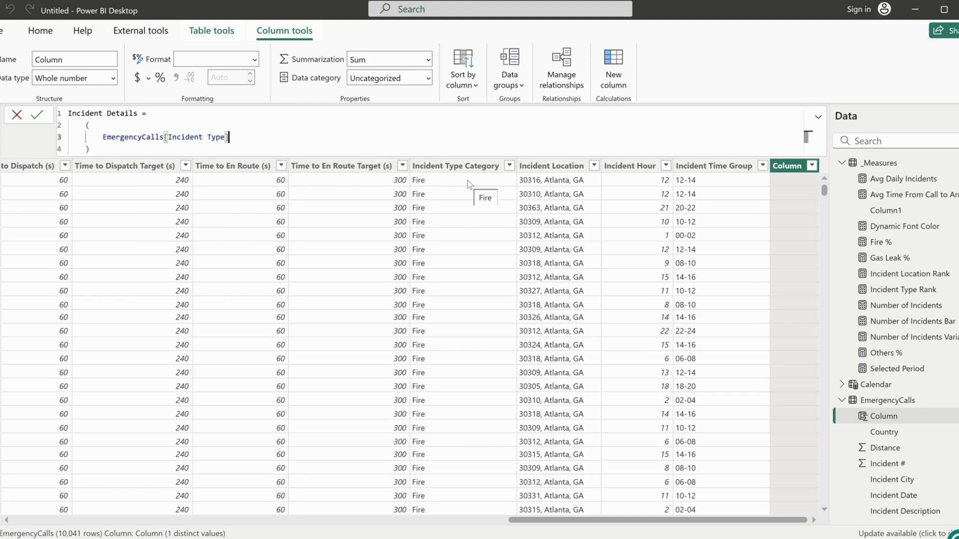
Join a line break with UNICHAR(10) after the Incident Type reference, on its own formula line ending in &.
{"action": "type", "text": "&"}
{"action": "key", "text": "shift+Return"}
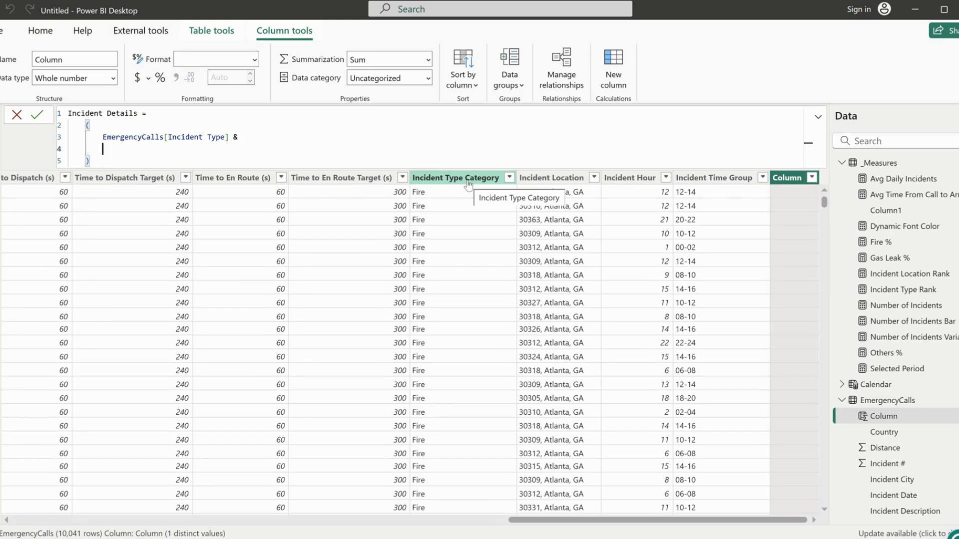
{"action": "type", "text": "unica"}
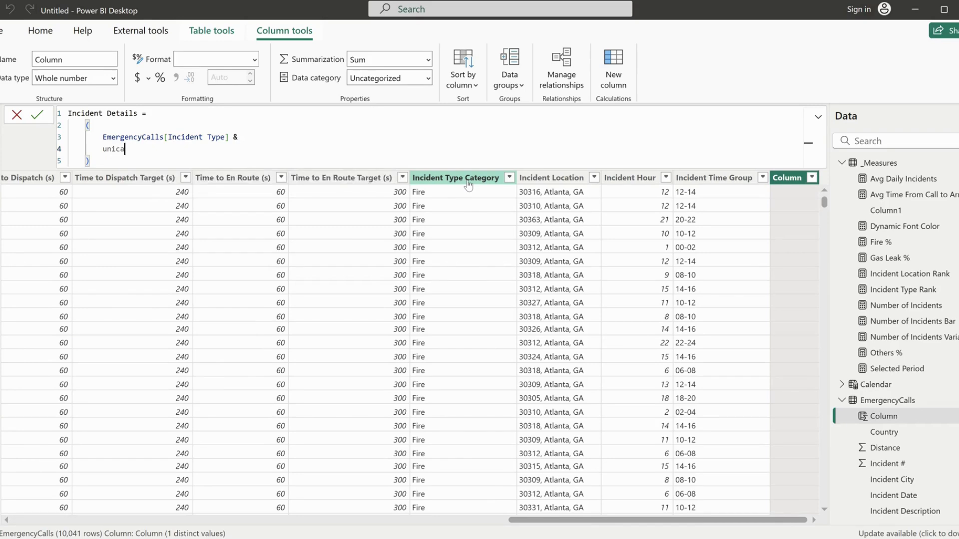
{"action": "key", "text": "BackSpace"}
{"action": "key", "text": "Tab"}
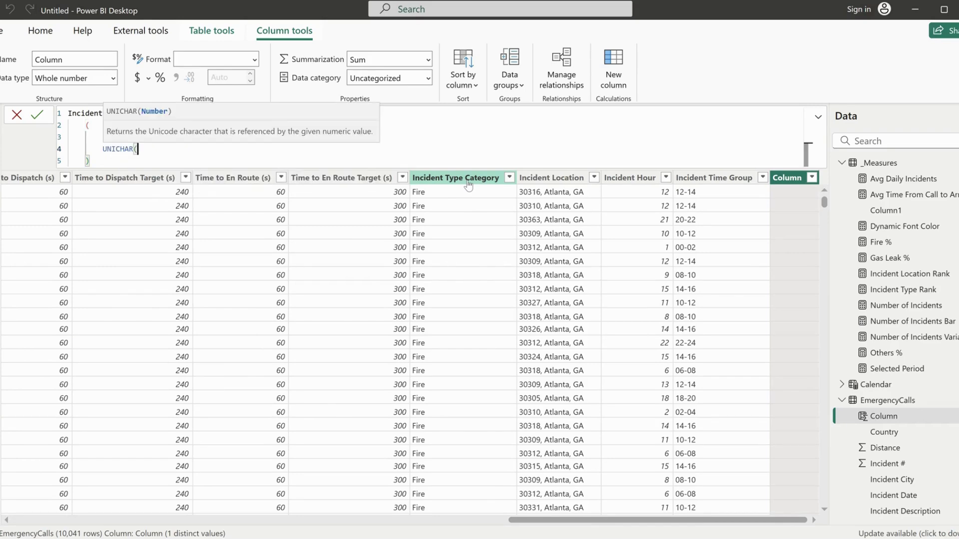
{"action": "type", "text": "10)"}
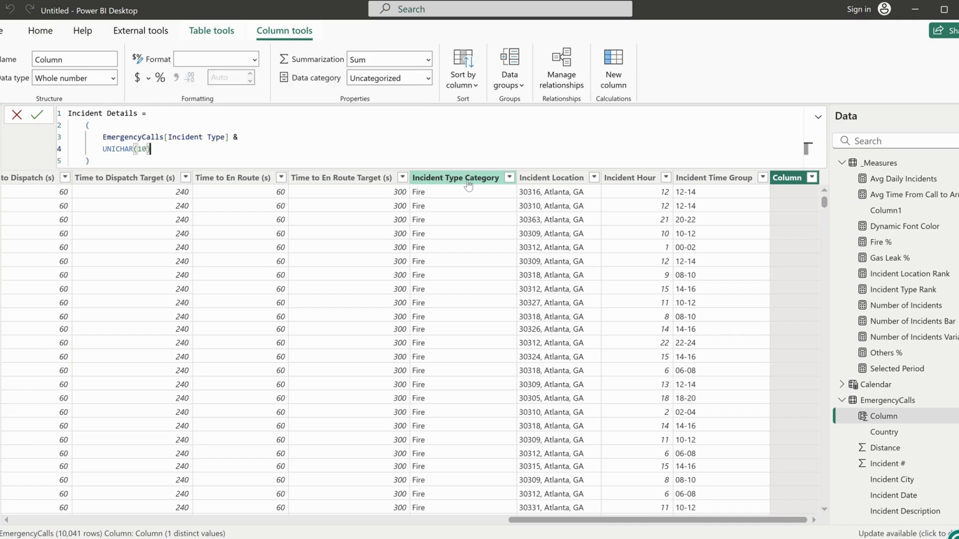
{"action": "type", "text": " &"}
{"action": "key", "text": "shift+Return"}
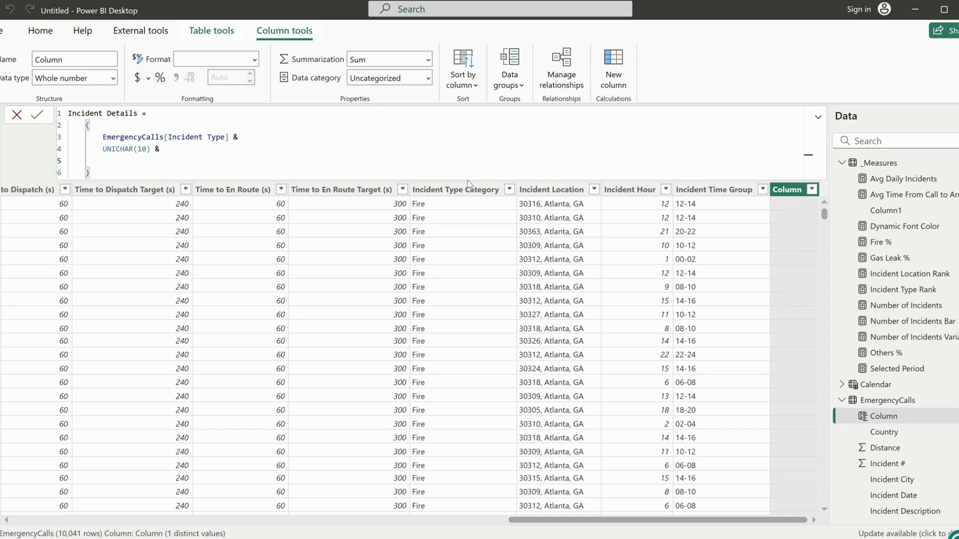
Add FORMAT(EmergencyCalls[Incident Date],"DD MMM yyyy") on the next line of the Incident Details formula.
{"action": "type", "text": "FORMAT("}
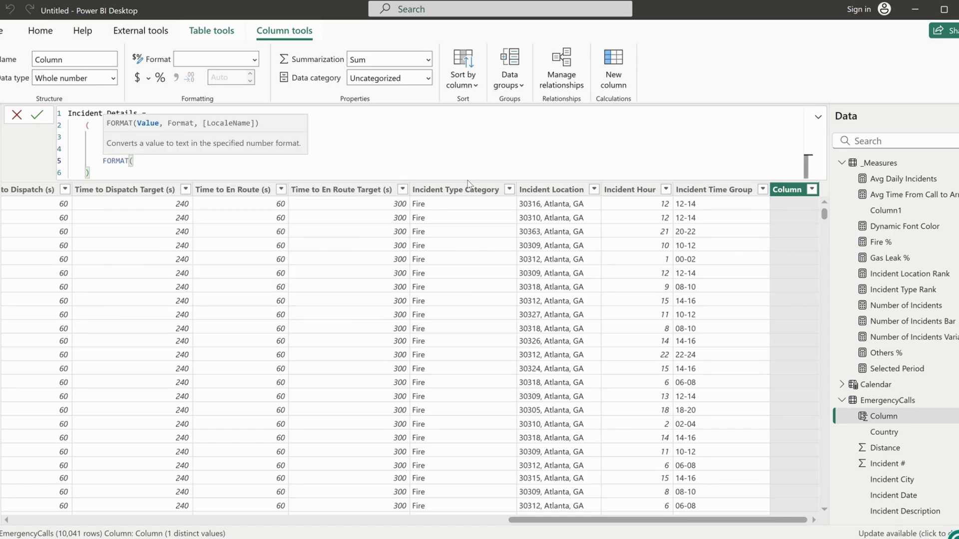
{"action": "type", "text": "incide"}
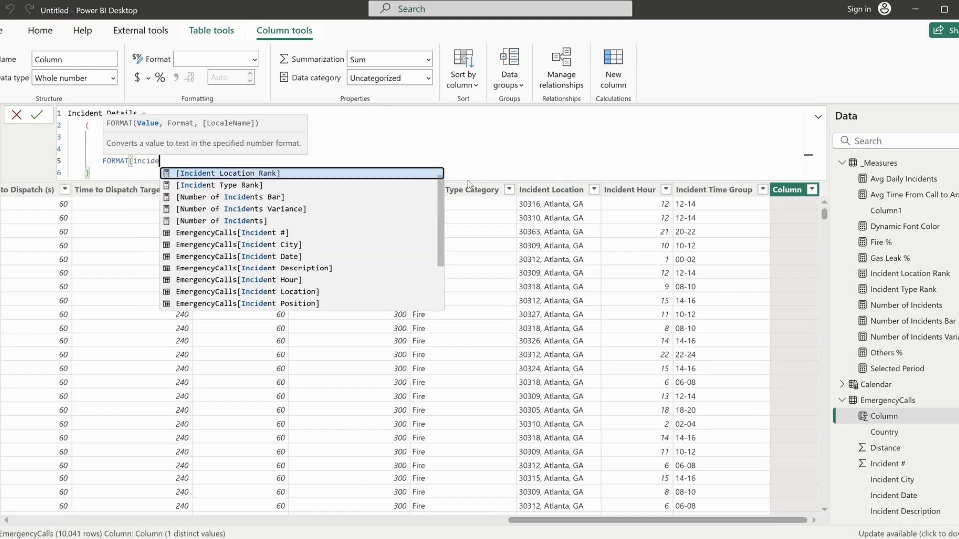
{"action": "left_click", "coordinate": [287, 257]}
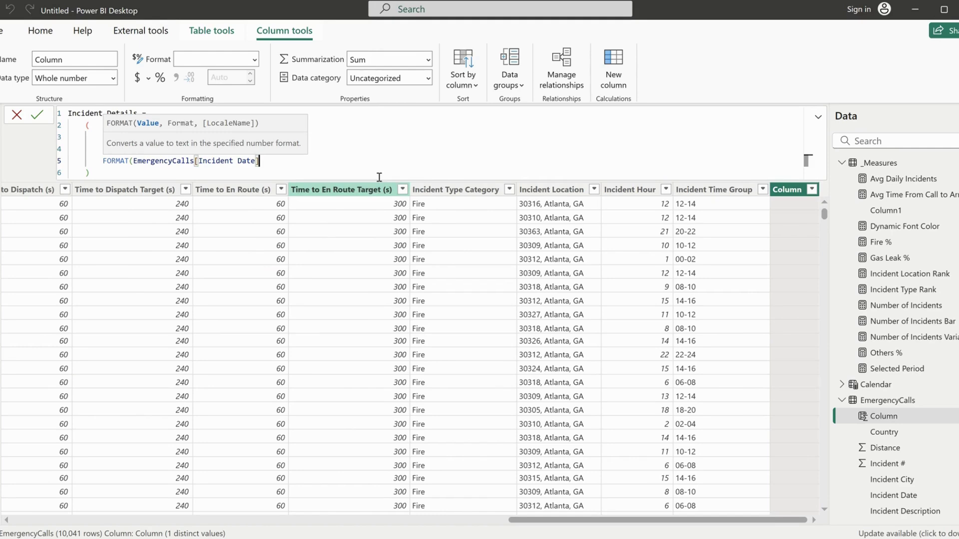
{"action": "type", "text": ","}
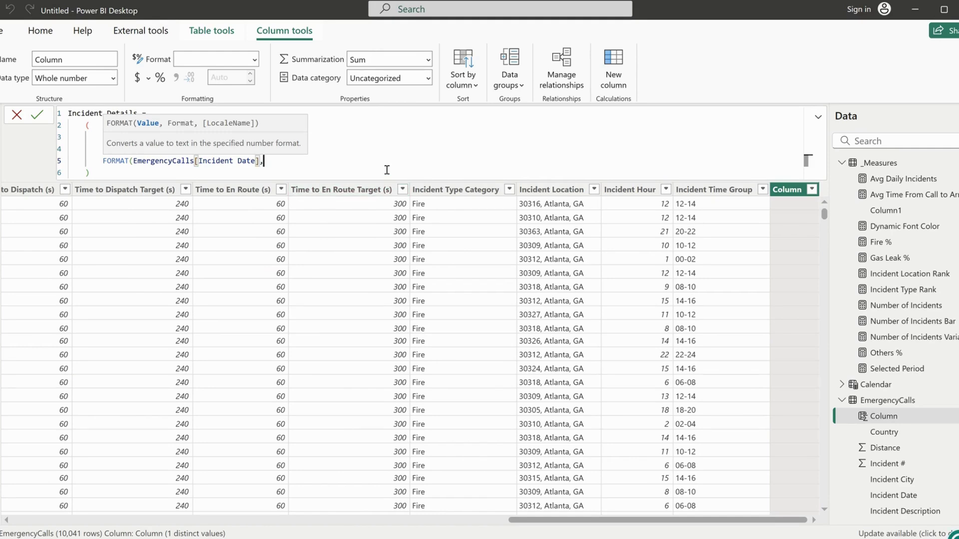
{"action": "type", "text": "\"DD"}
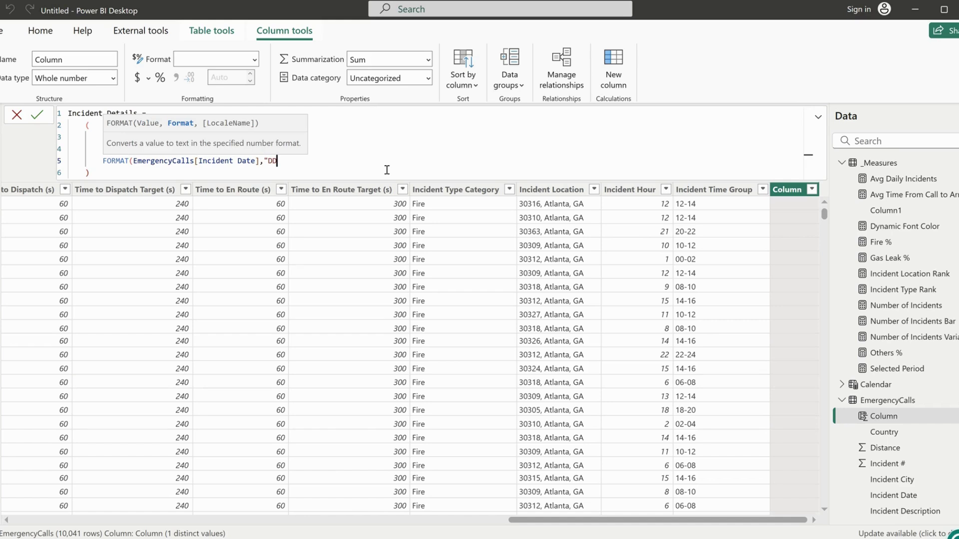
{"action": "type", "text": " MMM yyyy\""}
{"action": "type", "text": ")"}
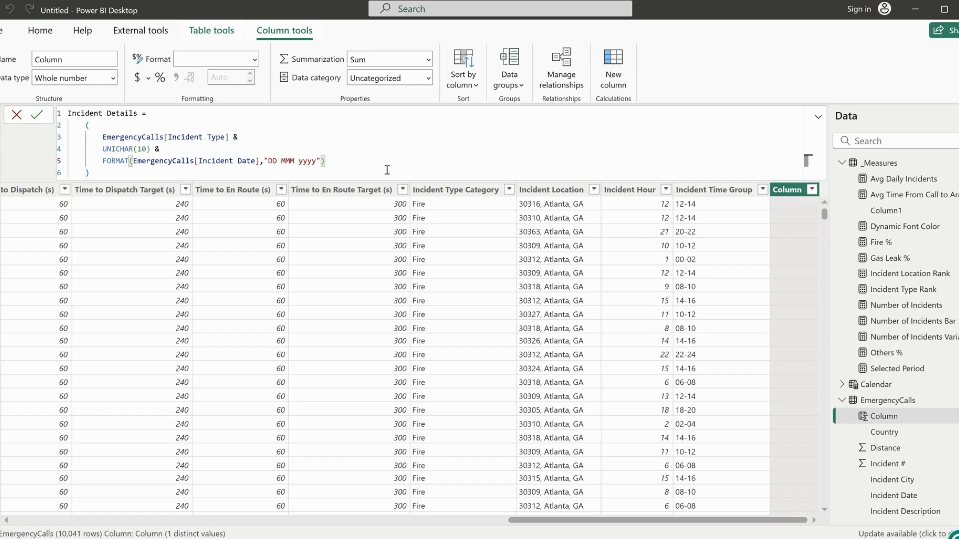
Append & " at " & EmergencyCalls[Incident Hour] after the formatted date and commit the Incident Details formula.
{"action": "type", "text": " &"}
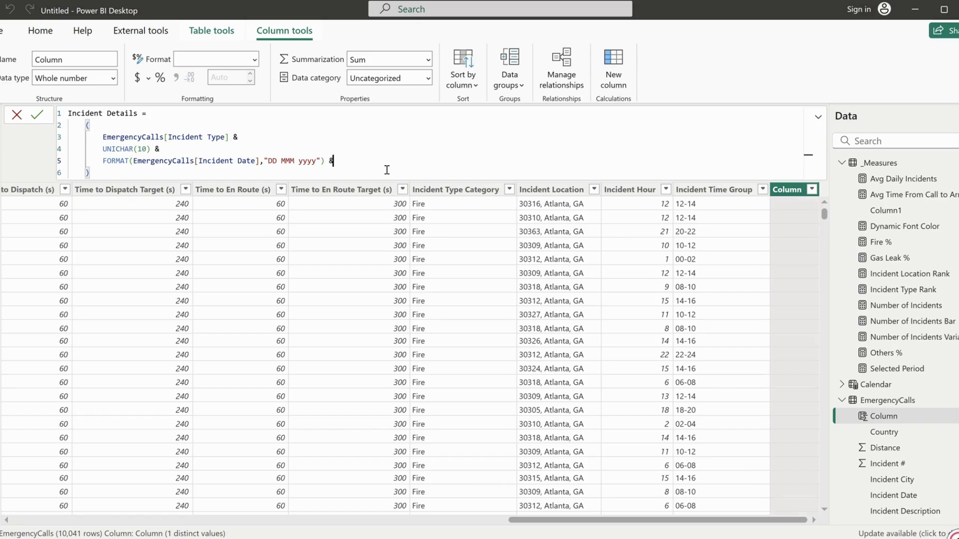
{"action": "type", "text": " \" at \" & incide"}
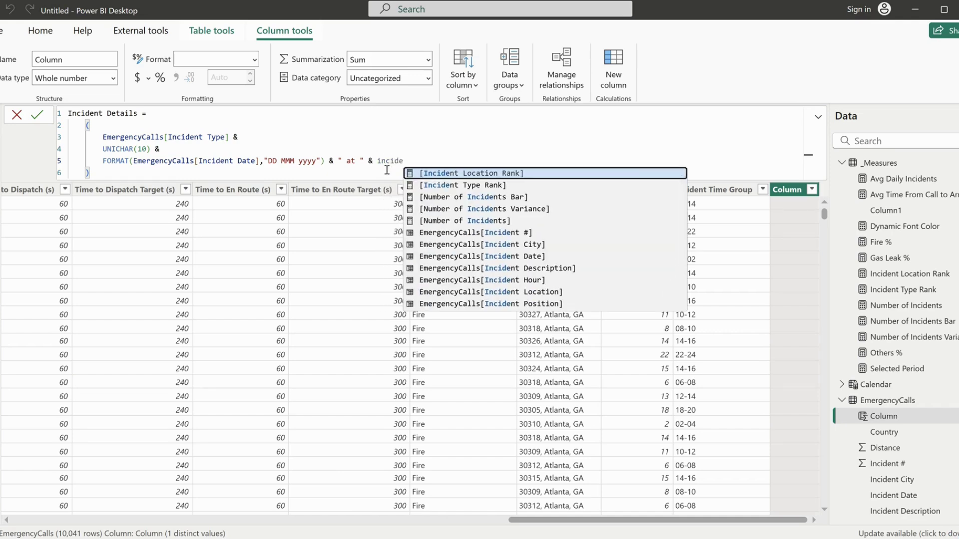
{"action": "left_click", "coordinate": [515, 280]}
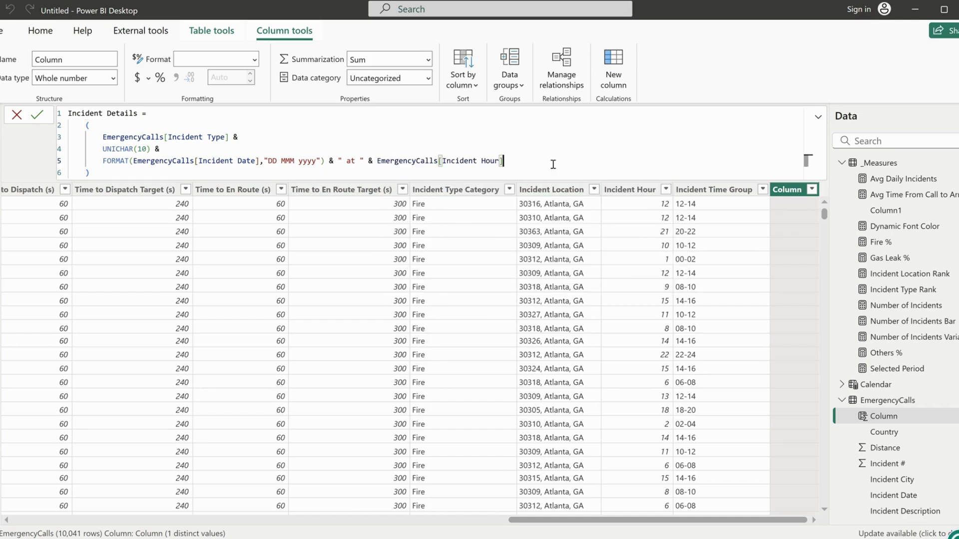
{"action": "key", "text": "Return"}
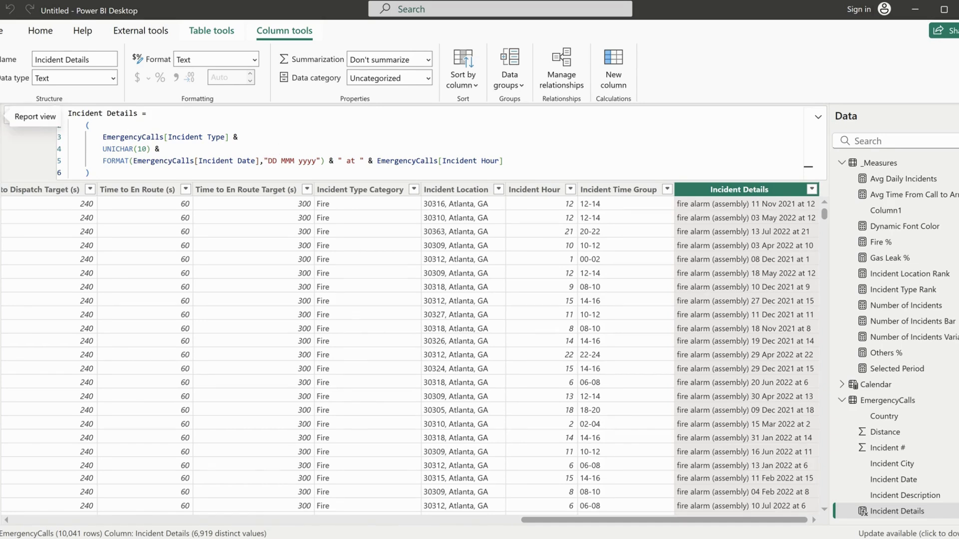
Add Incident Details below Incident # in the Rows of the Recent page matrix and expand all rows down one level.
{"action": "left_click", "coordinate": [4, 116]}
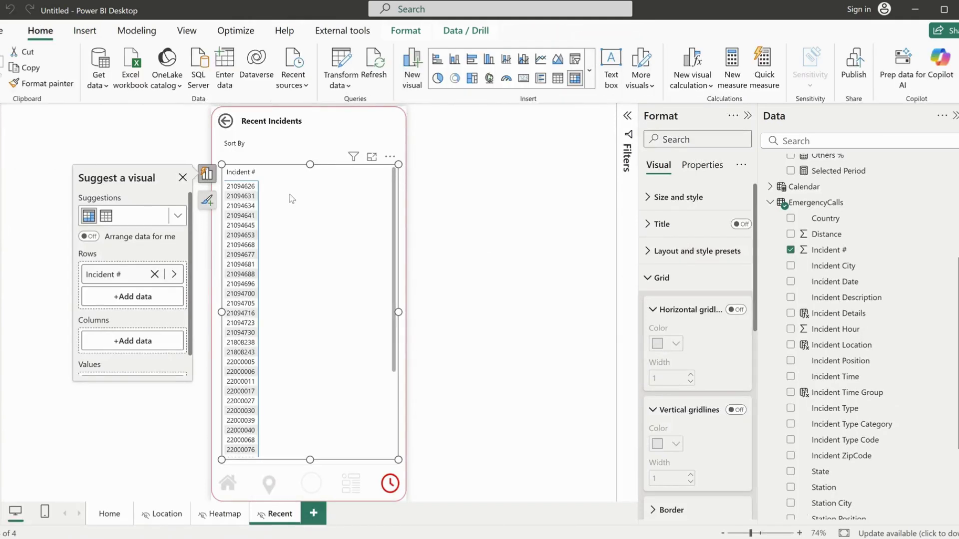
{"action": "left_click_drag", "start_coordinate": [858, 318], "coordinate": [144, 297]}
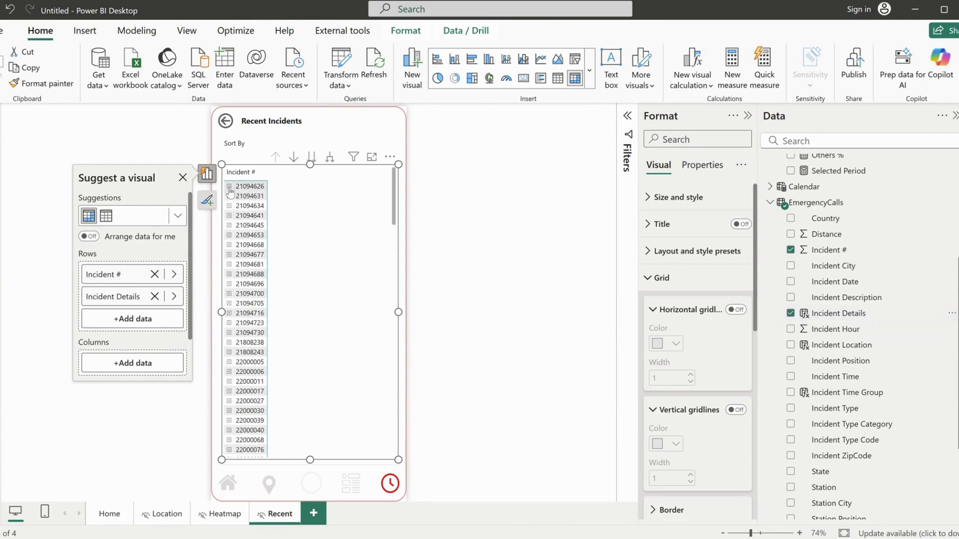
{"action": "left_click", "coordinate": [230, 188]}
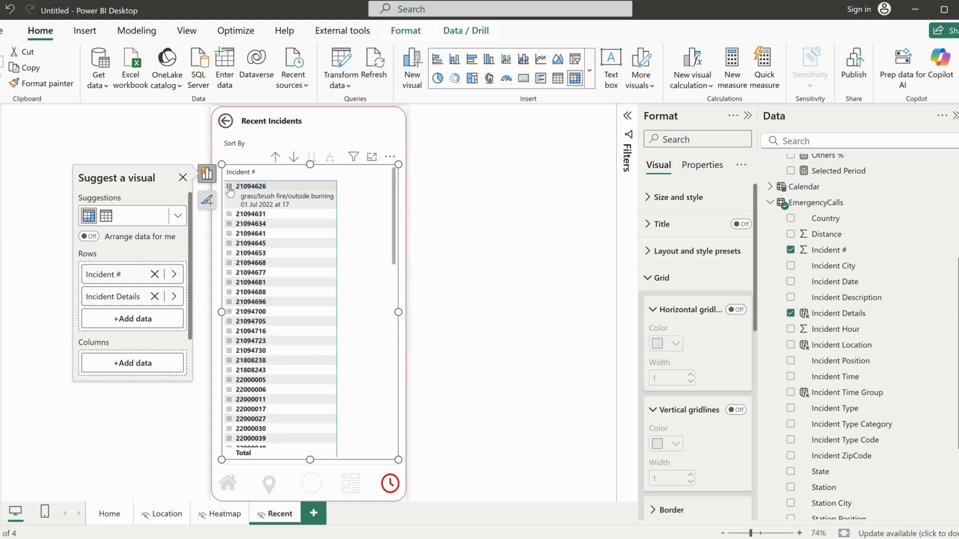
{"action": "left_click", "coordinate": [230, 188]}
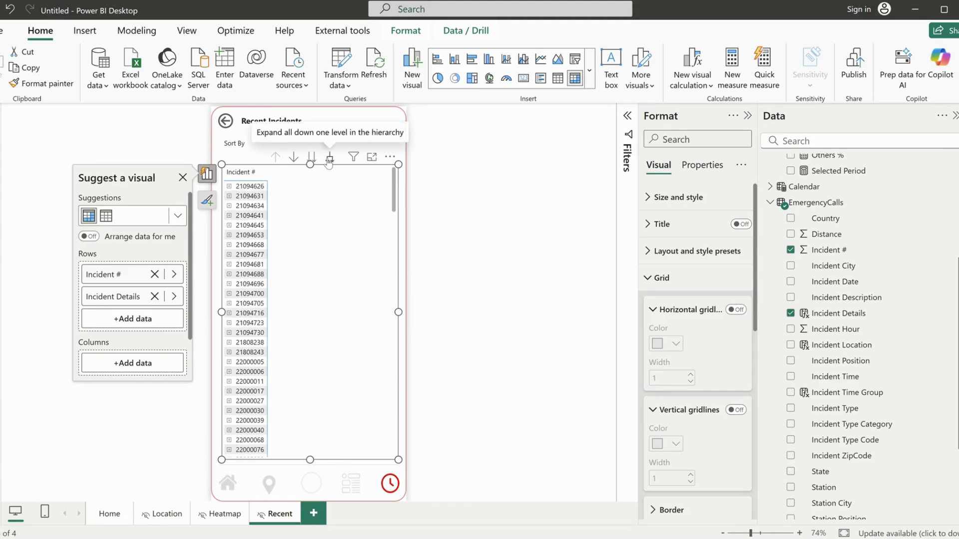
{"action": "left_click", "coordinate": [329, 159]}
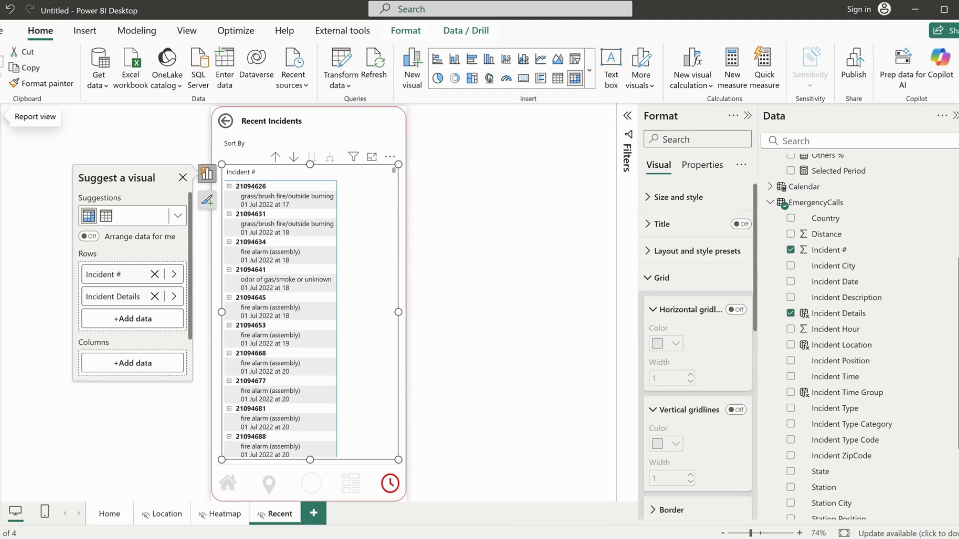
Replace Incident Hour with EmergencyCalls[Incident Time] in the Incident Details column formula and commit it.
{"action": "left_click", "coordinate": [4, 143]}
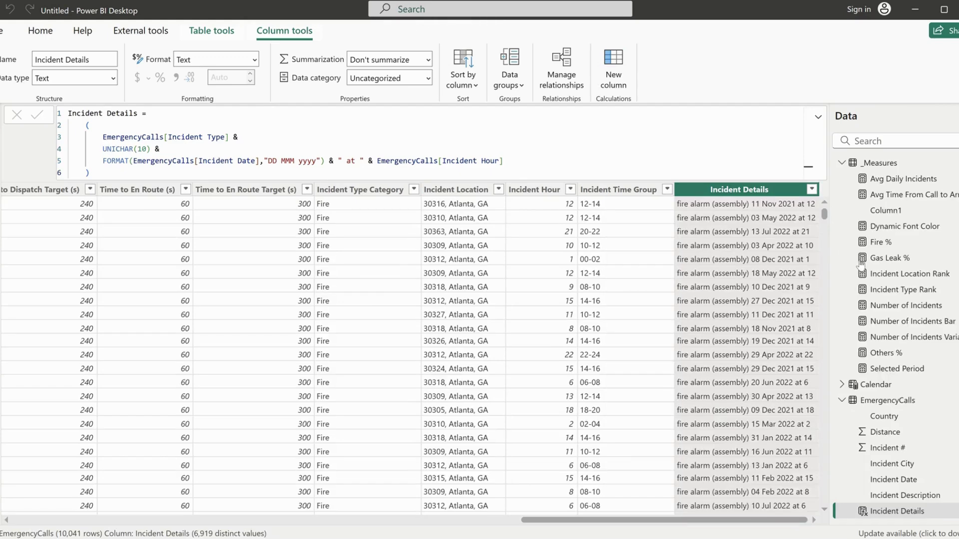
{"action": "left_click", "coordinate": [895, 404]}
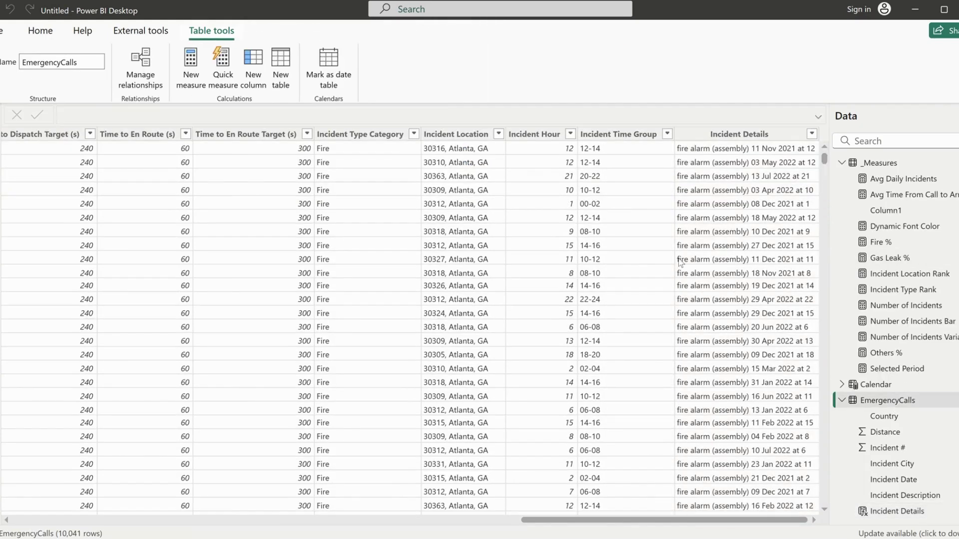
{"action": "left_click", "coordinate": [768, 134]}
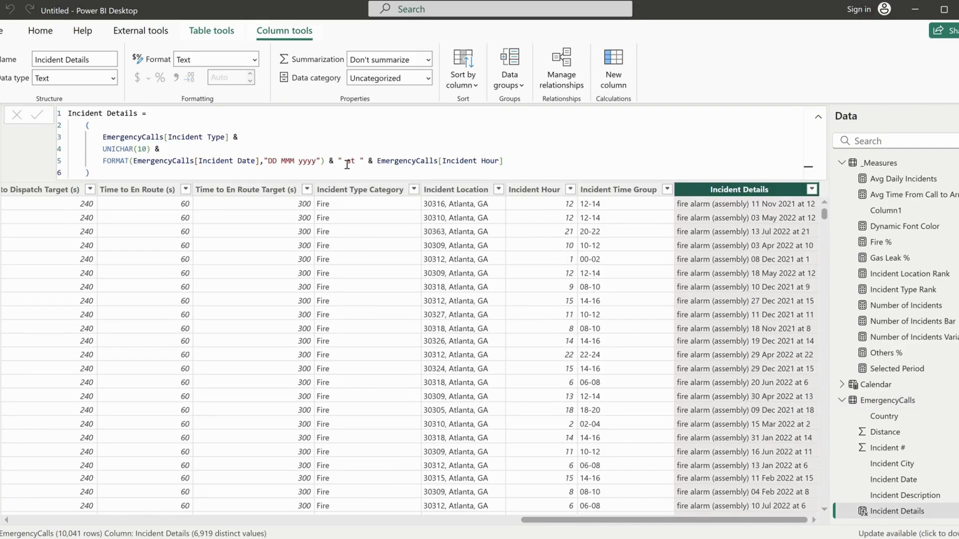
{"action": "double_click", "coordinate": [493, 160]}
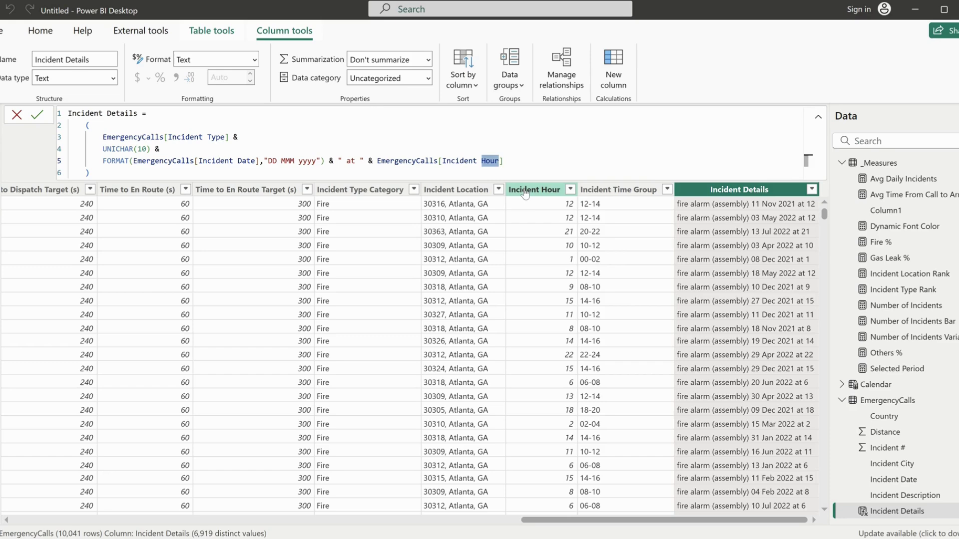
{"action": "key", "text": "BackSpace"}
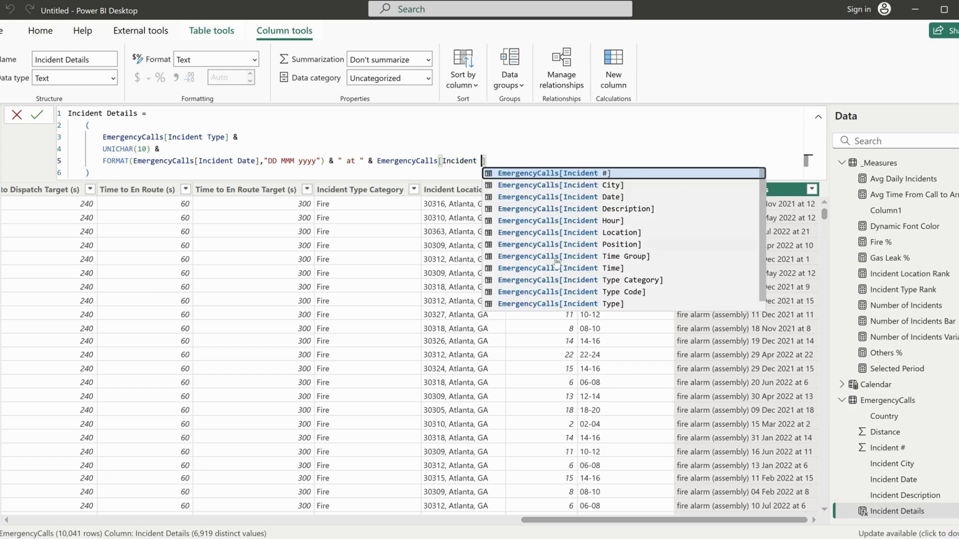
{"action": "left_click", "coordinate": [611, 269]}
{"action": "key", "text": "Up"}
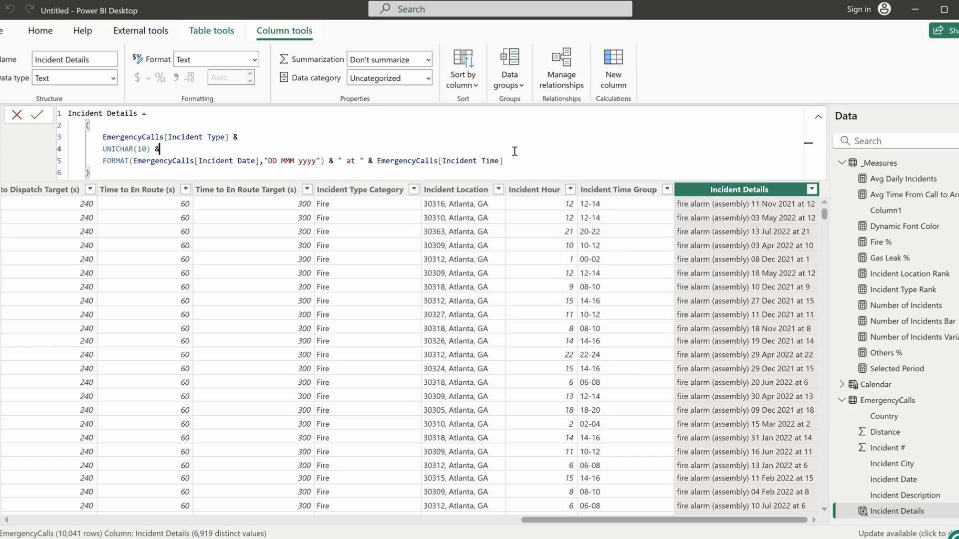
{"action": "key", "text": "Return"}
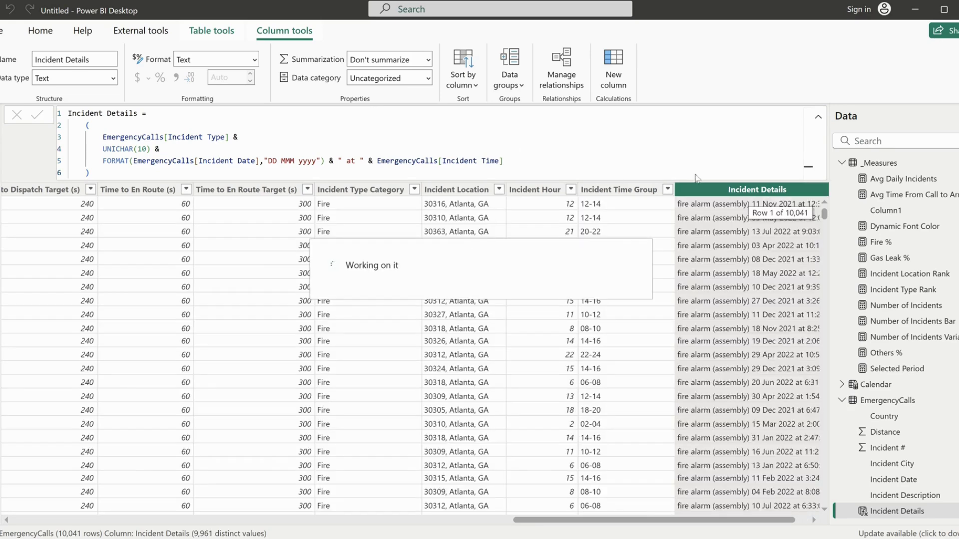
Return to the report view and set the Recent Incidents matrix's style preset to None.
{"action": "left_click", "coordinate": [4, 119]}
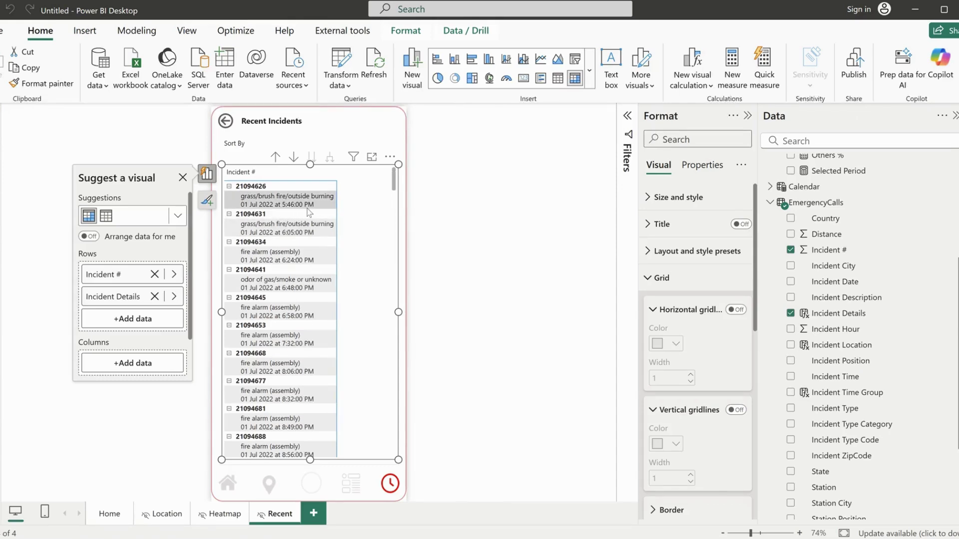
{"action": "left_click", "coordinate": [680, 199]}
{"action": "left_click", "coordinate": [736, 448]}
{"action": "left_click", "coordinate": [668, 200]}
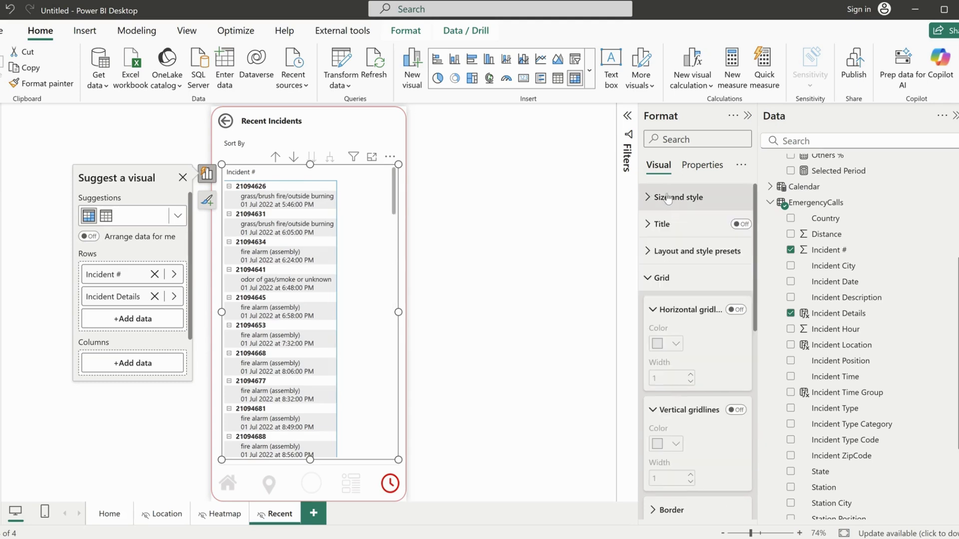
{"action": "left_click", "coordinate": [671, 280]}
{"action": "left_click", "coordinate": [669, 251]}
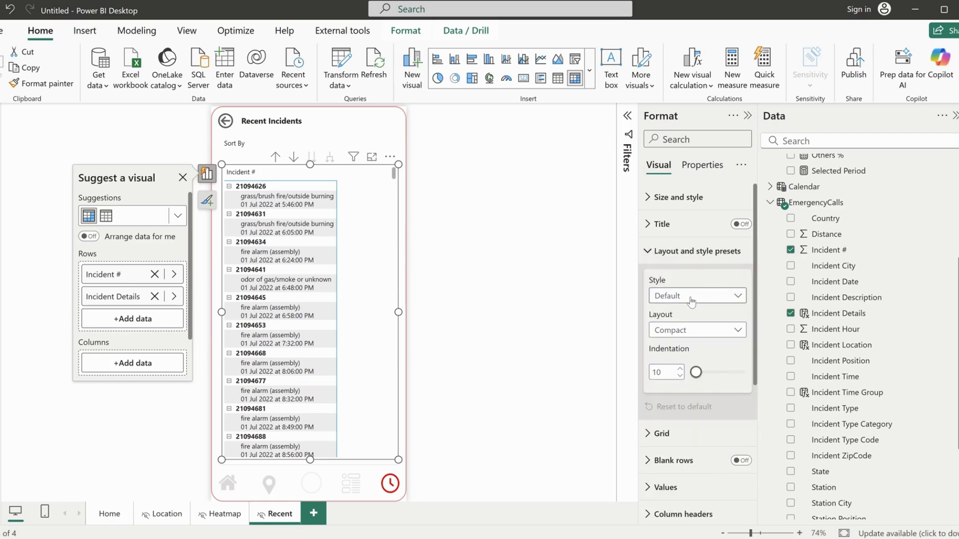
{"action": "left_click", "coordinate": [690, 297]}
{"action": "left_click", "coordinate": [673, 326]}
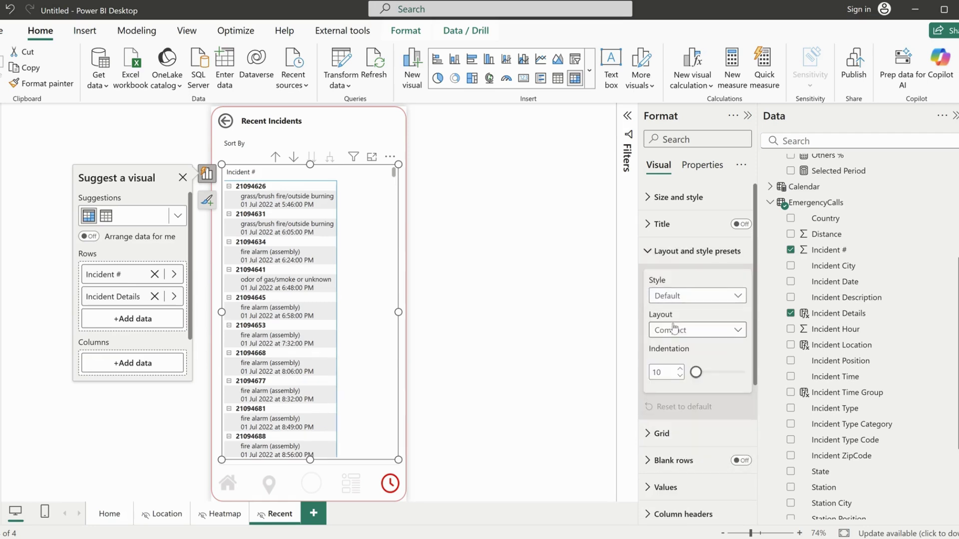
Turn off the +/- icons in the matrix's row headers.
{"action": "scroll", "coordinate": [676, 325], "scroll_direction": "down", "scroll_amount": 4}
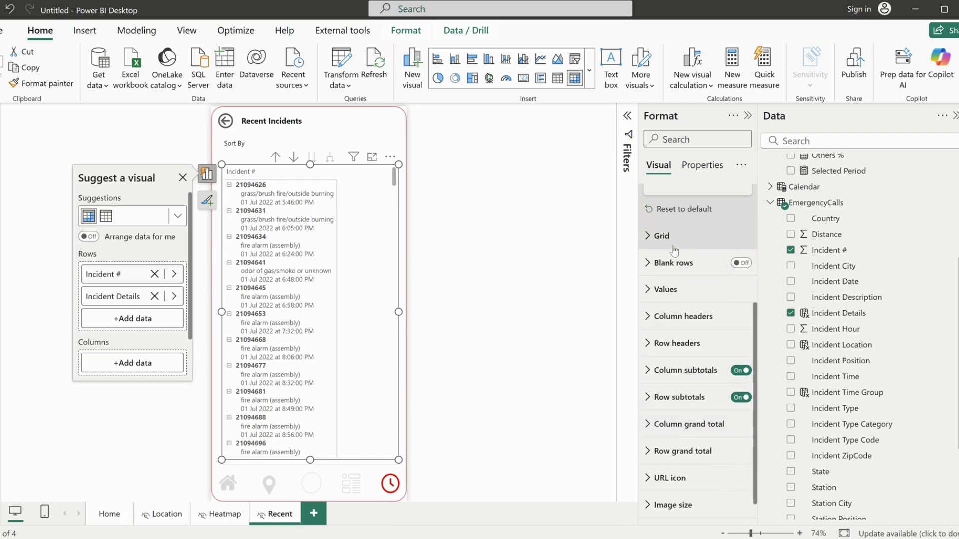
{"action": "left_click", "coordinate": [679, 343]}
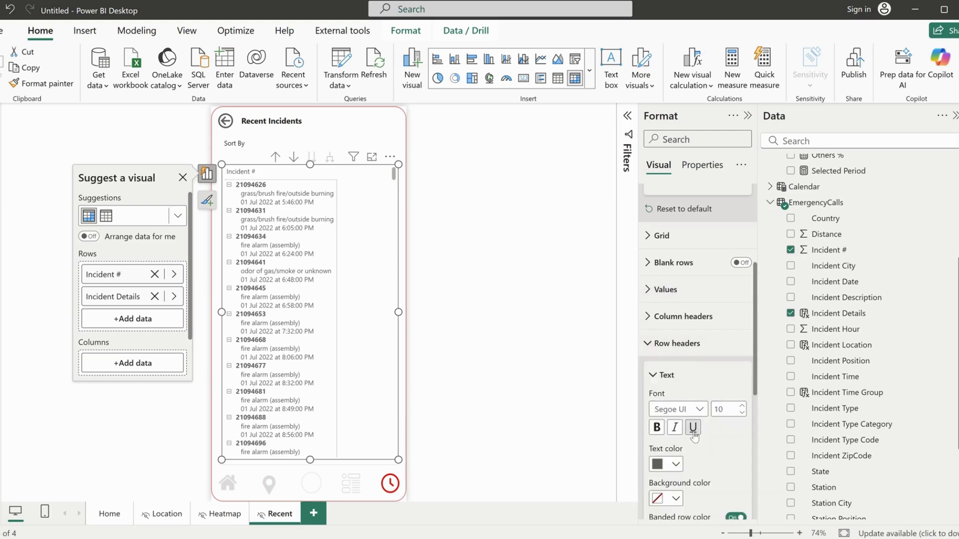
{"action": "scroll", "coordinate": [699, 380], "scroll_direction": "down", "scroll_amount": 3}
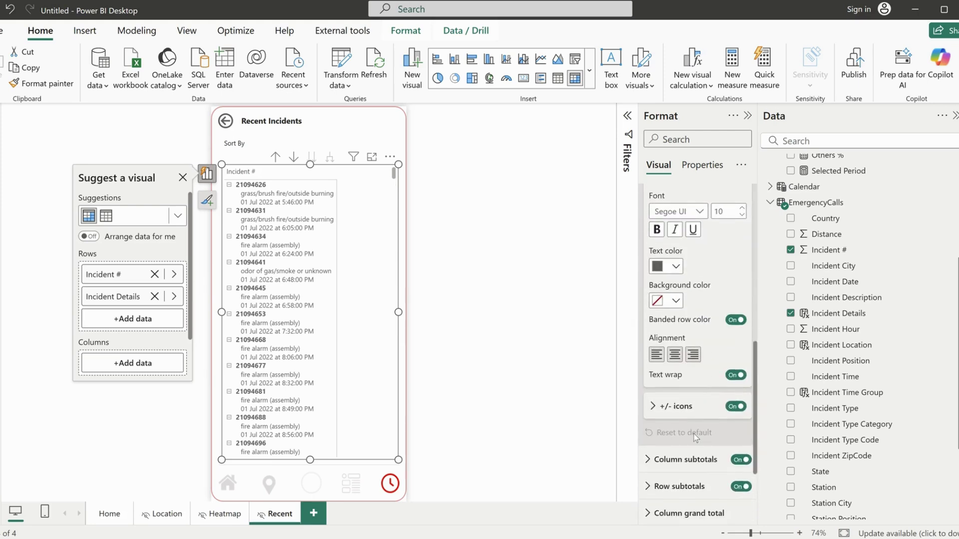
{"action": "left_click", "coordinate": [733, 407]}
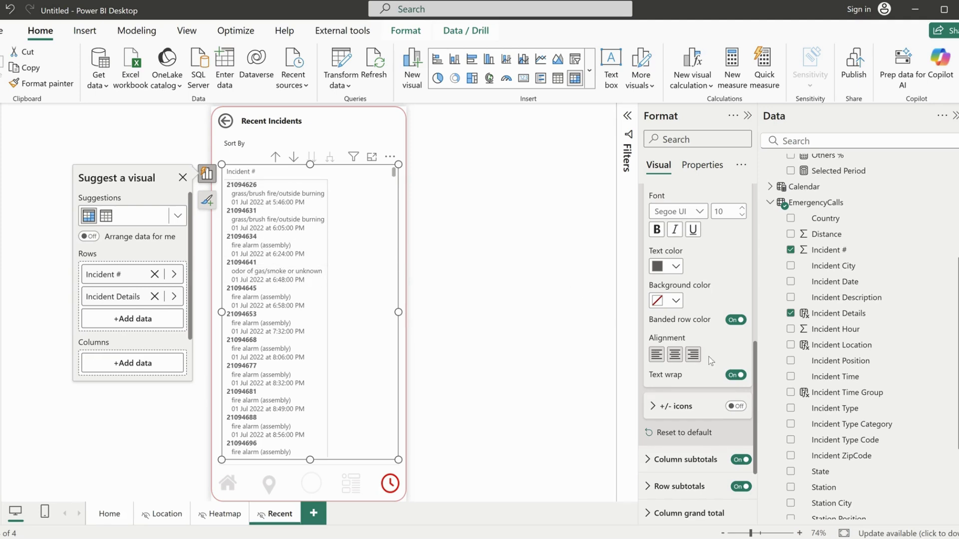
{"action": "scroll", "coordinate": [709, 362], "scroll_direction": "down", "scroll_amount": 3}
Set the indentation of the matrix's compact layout to 0.
{"action": "scroll", "coordinate": [710, 361], "scroll_direction": "up", "scroll_amount": 3}
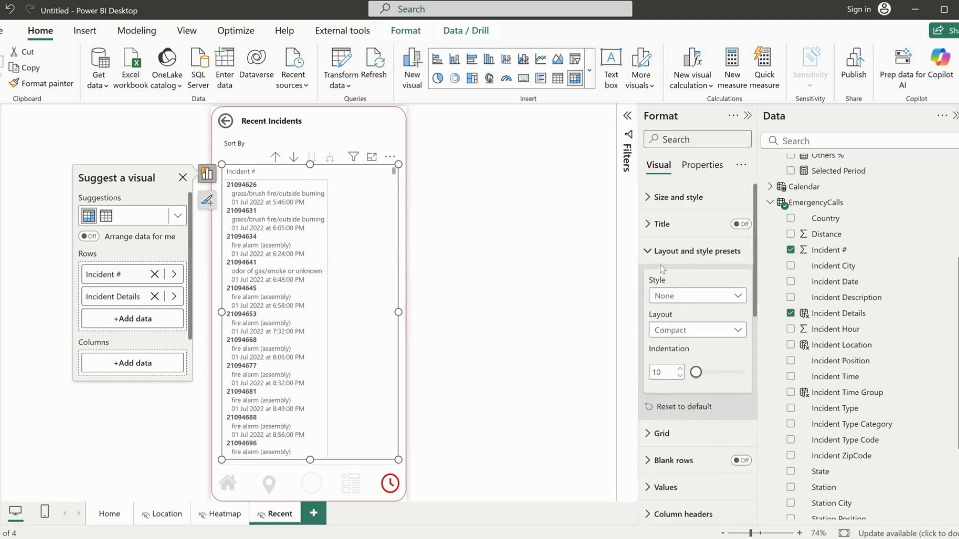
{"action": "left_click", "coordinate": [664, 251]}
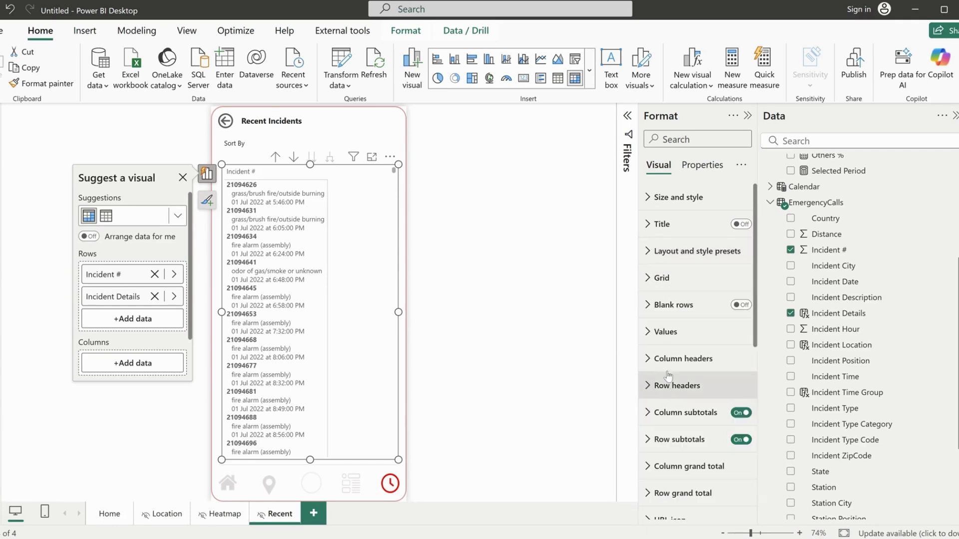
{"action": "left_click", "coordinate": [664, 251]}
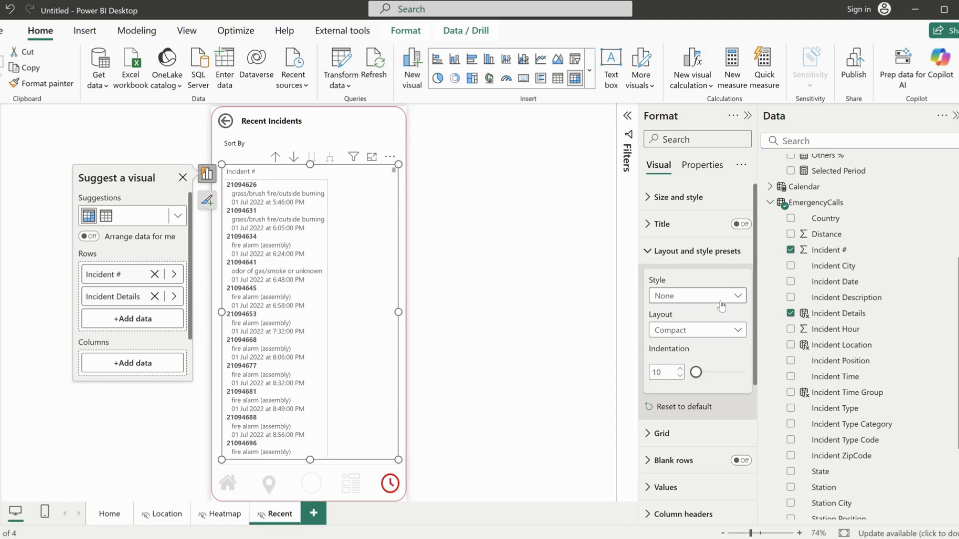
{"action": "left_click_drag", "start_coordinate": [696, 373], "coordinate": [691, 373]}
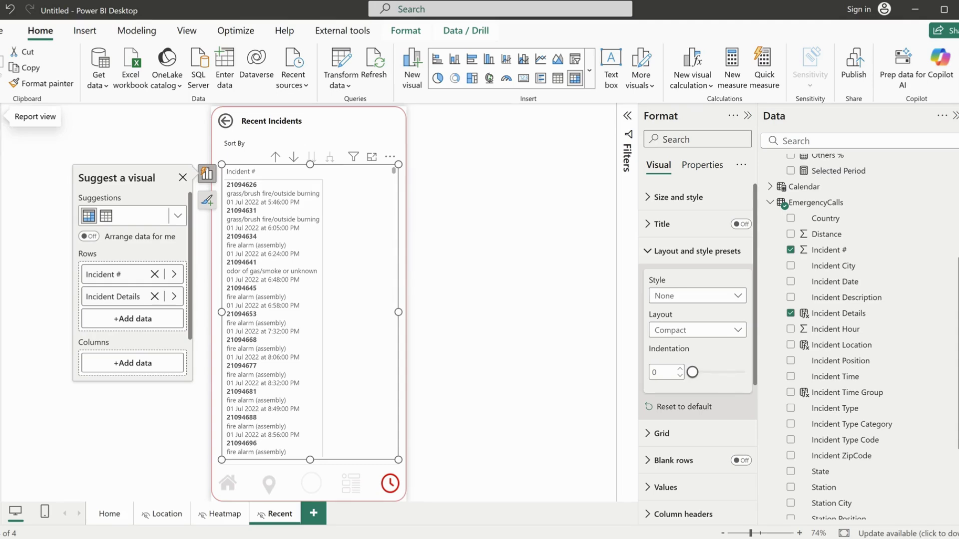
Extend the Incident Details formula after Incident Time with incident location, reported station, distance in miles and response-time sections, separated by UNICHAR(10), and align the indentation.
{"action": "left_click", "coordinate": [2, 141]}
{"action": "left_click", "coordinate": [523, 159]}
{"action": "type", "text": "&"}
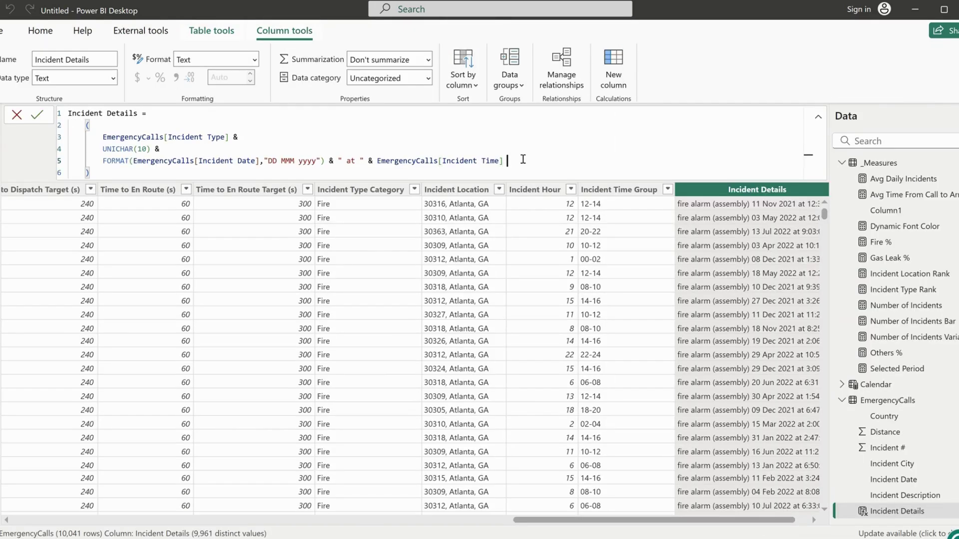
{"action": "key", "text": "shift+Return"}
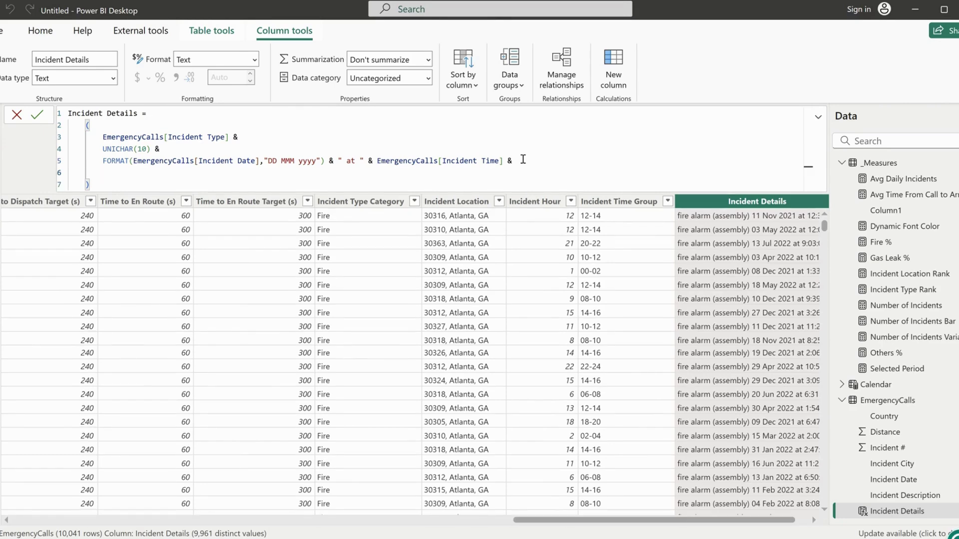
{"action": "key", "text": "ctrl+v"}
{"action": "left_click", "coordinate": [144, 174]}
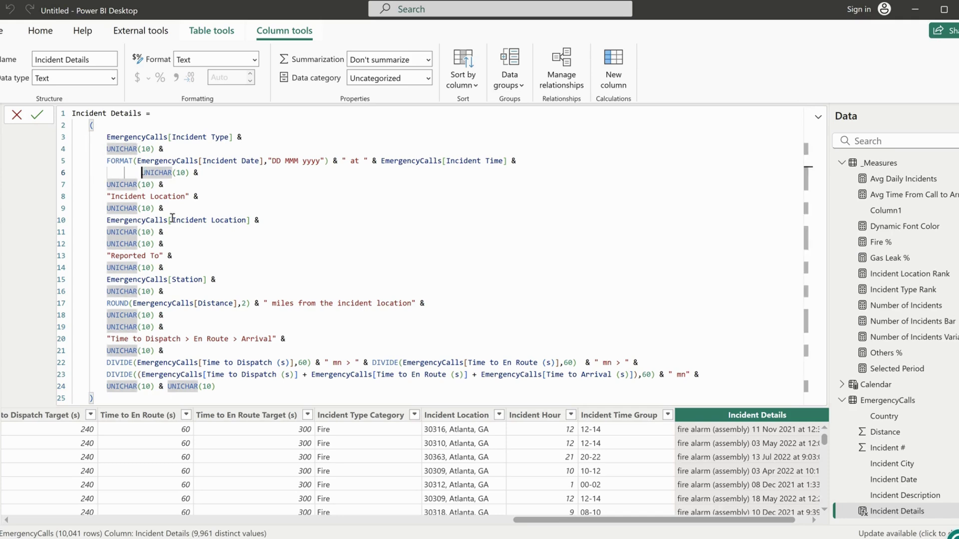
{"action": "key", "text": "shift+Tab"}
{"action": "key", "text": "shift+Tab"}
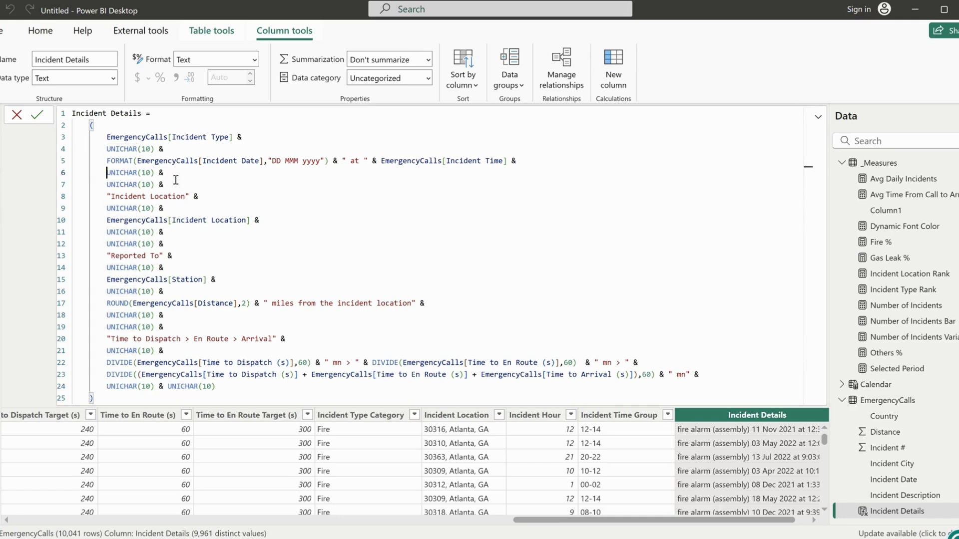
Examine the added Incident Details formula lines, including the location label, line breaks and the division of summed response times by 60.
{"action": "left_click_drag", "start_coordinate": [199, 197], "coordinate": [107, 196]}
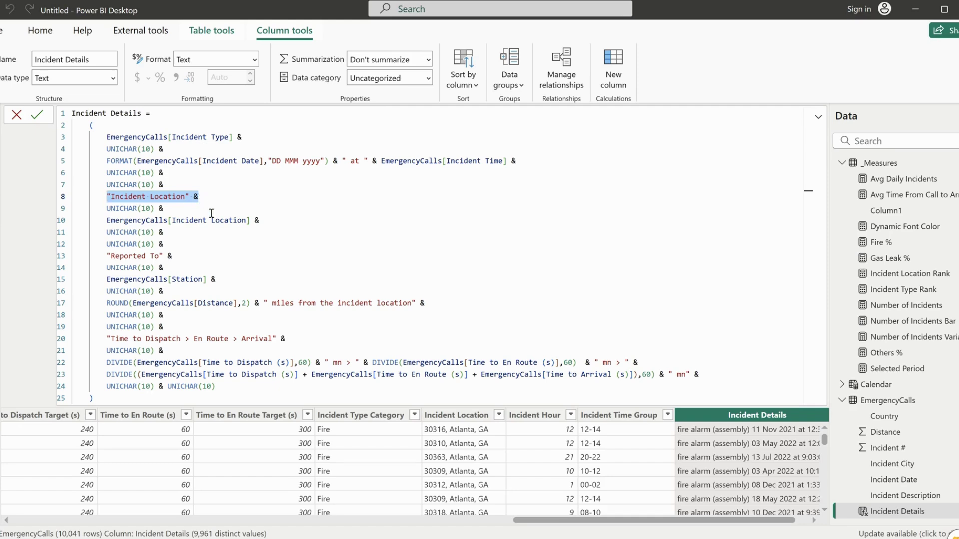
{"action": "left_click_drag", "start_coordinate": [269, 220], "coordinate": [106, 220]}
{"action": "left_click_drag", "start_coordinate": [167, 245], "coordinate": [107, 233]}
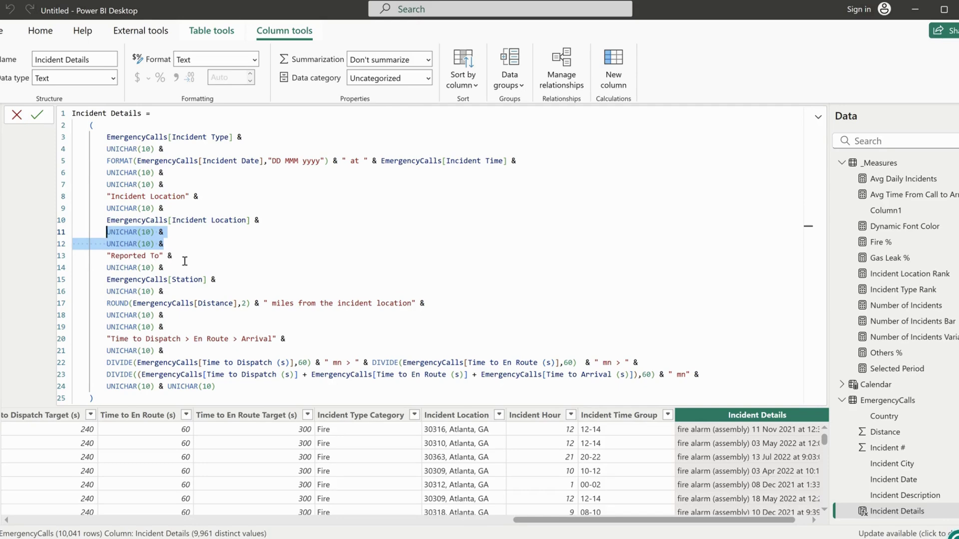
{"action": "left_click", "coordinate": [257, 374]}
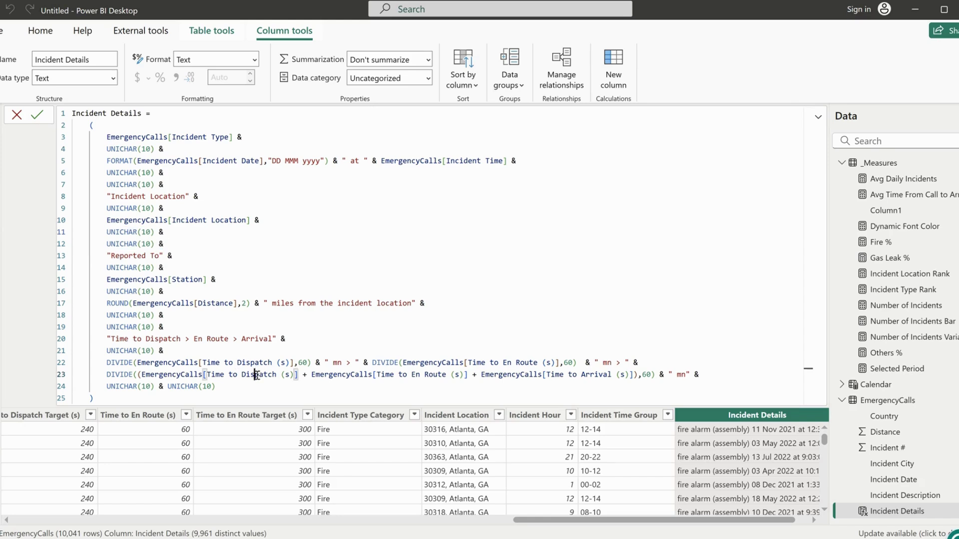
{"action": "left_click", "coordinate": [343, 336]}
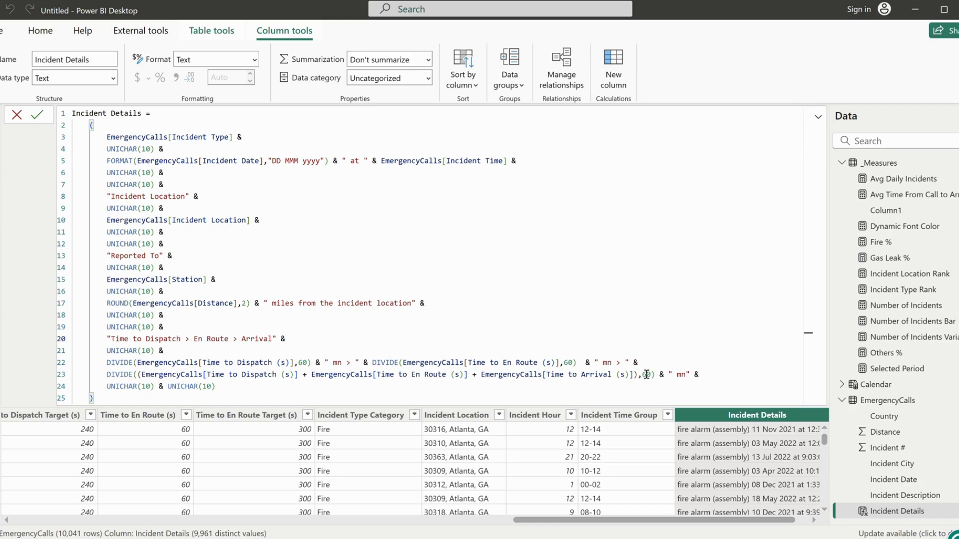
{"action": "left_click_drag", "start_coordinate": [138, 374], "coordinate": [633, 374]}
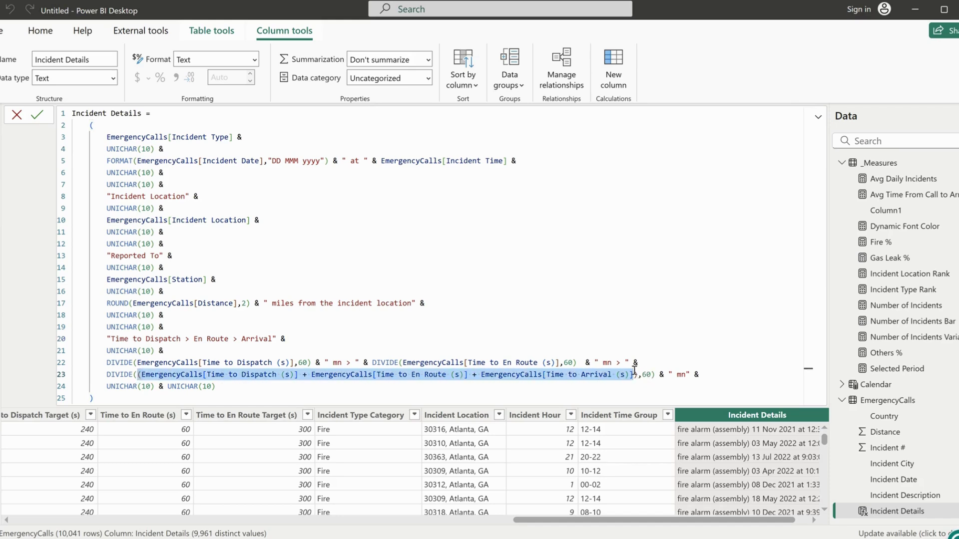
{"action": "left_click", "coordinate": [646, 374]}
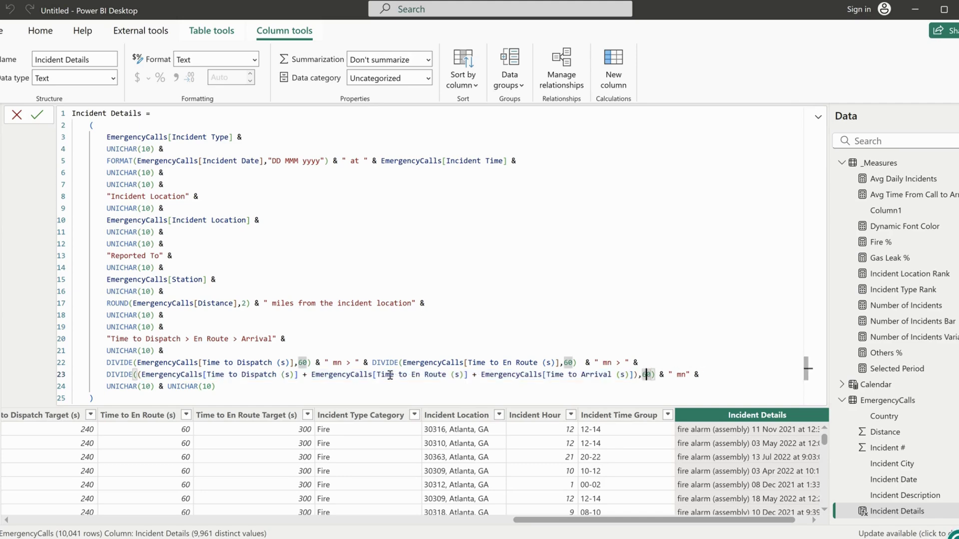
{"action": "left_click", "coordinate": [306, 349]}
Commit the extended Incident Details formula and return to the Recent Incidents report page with the matrix deselected.
{"action": "key", "text": "Return"}
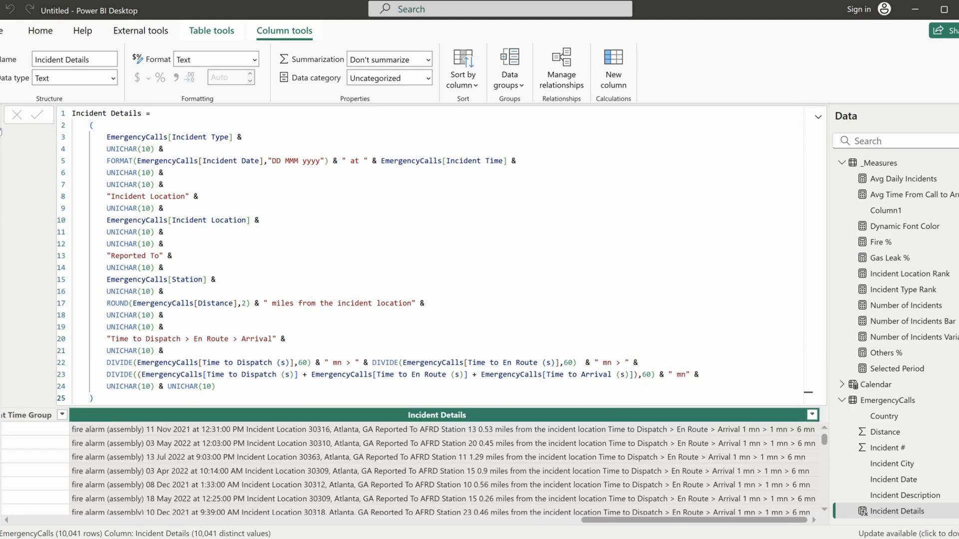
{"action": "left_click", "coordinate": [5, 117]}
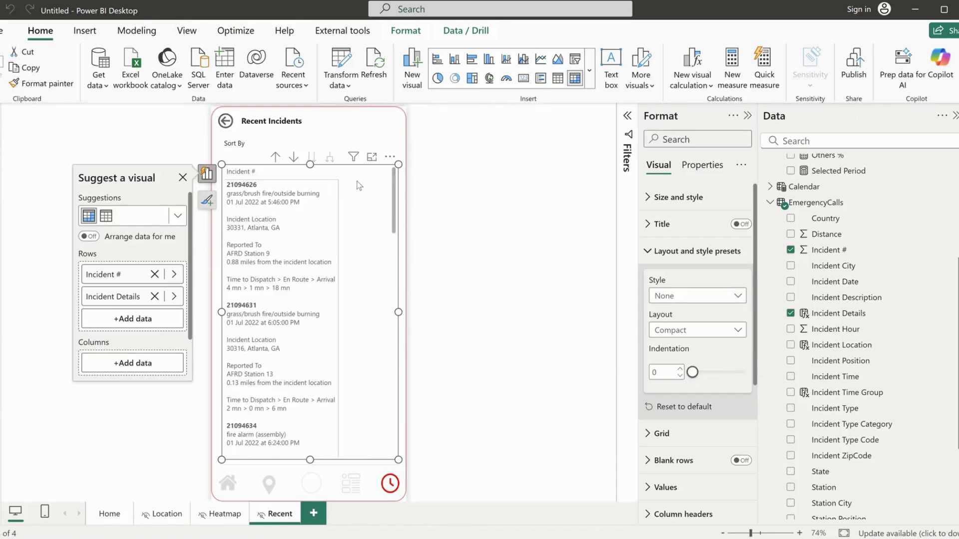
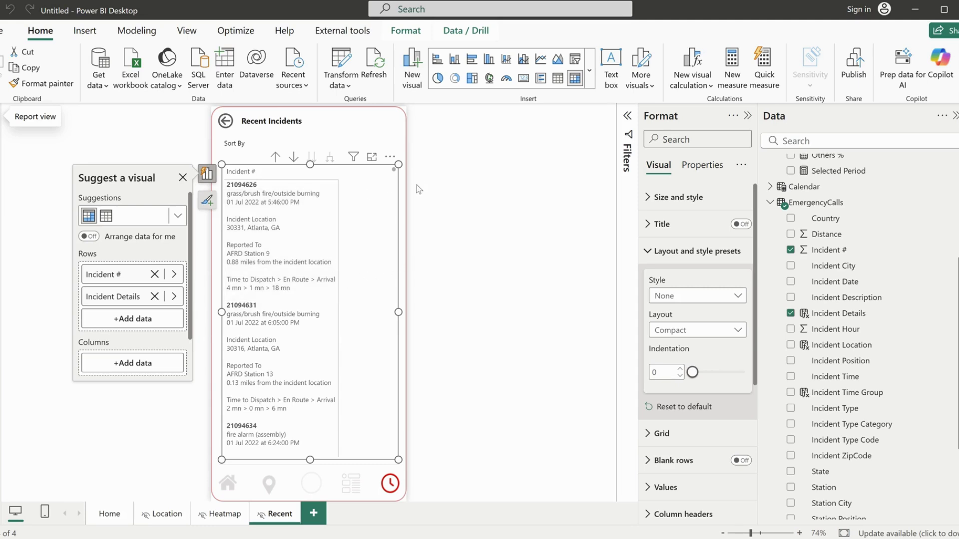
{"action": "left_click", "coordinate": [380, 133]}
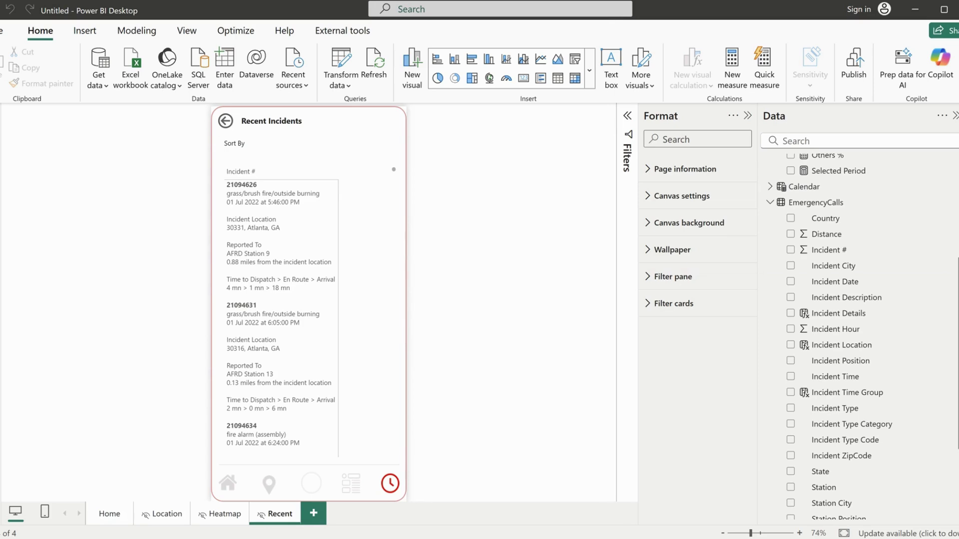
Create a calculated table Incident Sort Options using DATATABLE with a SortBy string column listing Incident #, Time to Dispatch, Time to Enroute and Time to Arrival.
{"action": "left_click", "coordinate": [2, 145]}
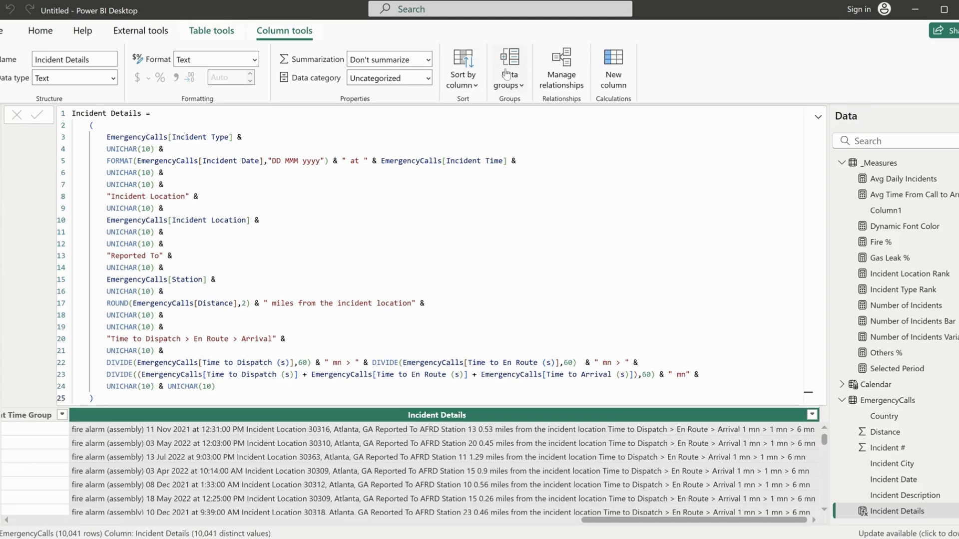
{"action": "left_click", "coordinate": [203, 34]}
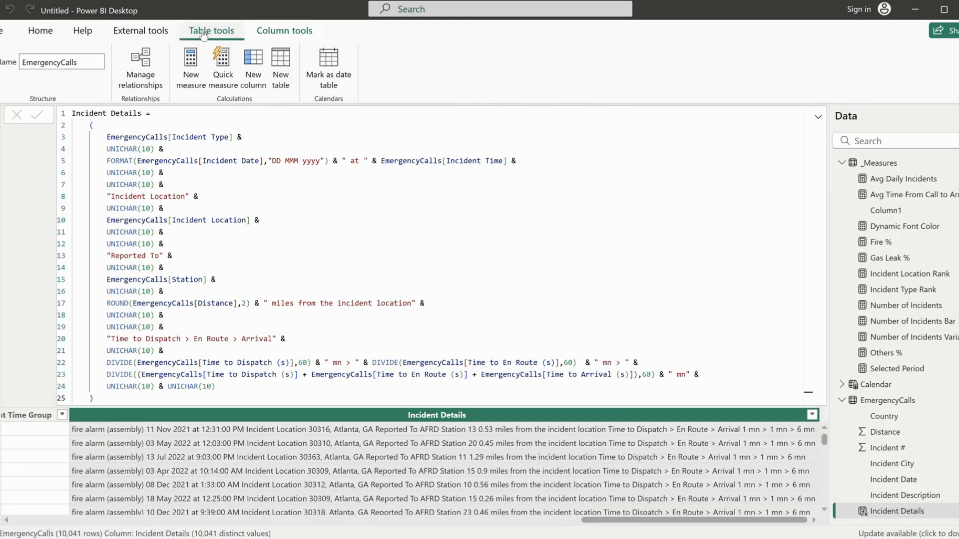
{"action": "left_click", "coordinate": [276, 61]}
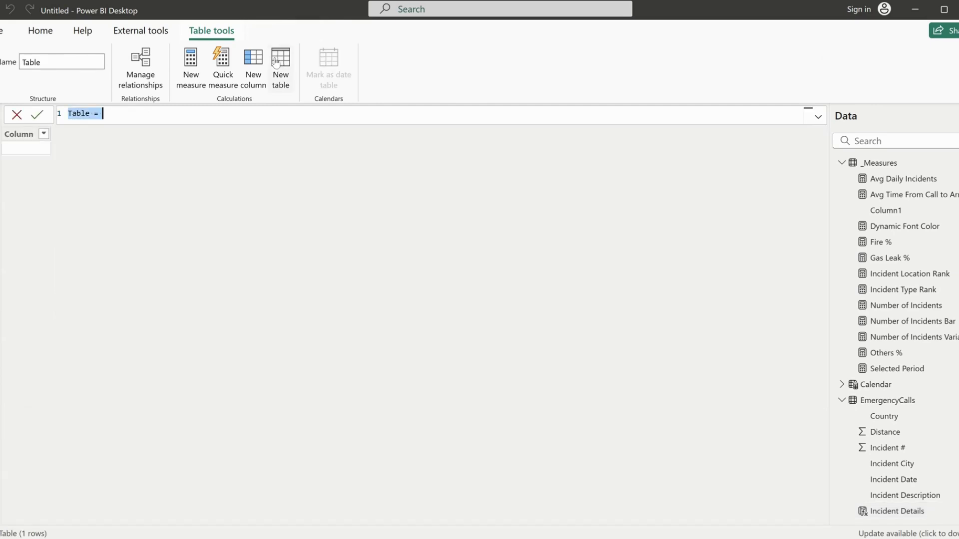
{"action": "type", "text": "Incident Sort Options =     DATATABLE(         \"SortBy\", STRING,         {             {\"Incident #\"},             {\"Time to Dispatch\"},             {\"Time to Enroute\"},             {\"Time to Arrival\"}         }     )"}
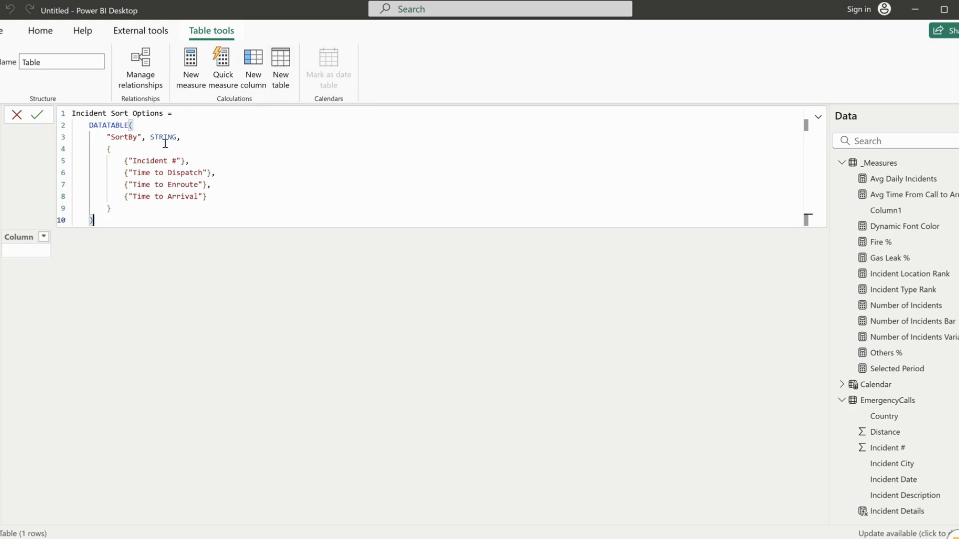
{"action": "left_click_drag", "start_coordinate": [131, 161], "coordinate": [189, 173]}
{"action": "left_click_drag", "start_coordinate": [132, 185], "coordinate": [199, 185]}
{"action": "left_click_drag", "start_coordinate": [132, 196], "coordinate": [198, 195]}
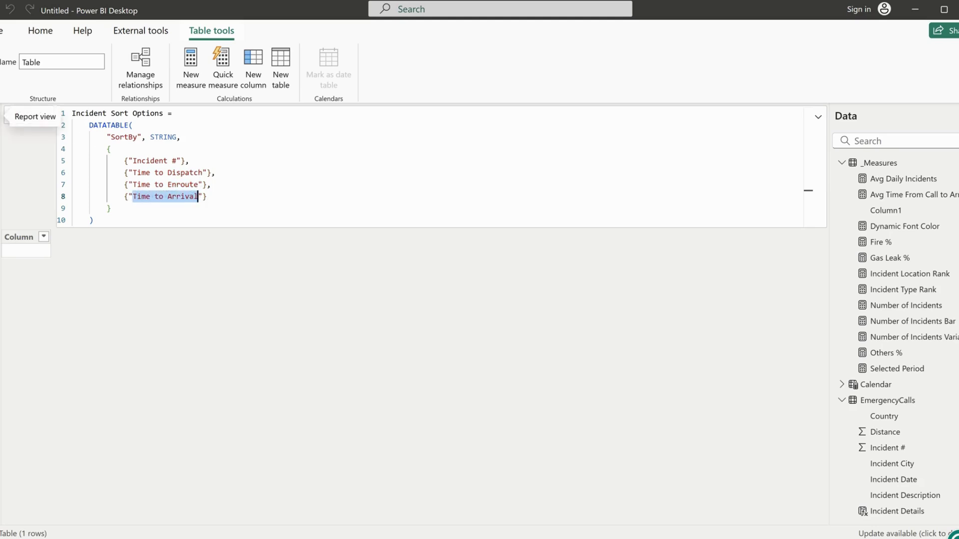
Append (s) to the Time to Dispatch, Time to Enroute and Time to Arrival options, matching the EmergencyCalls field names.
{"action": "scroll", "coordinate": [927, 439], "scroll_direction": "down", "scroll_amount": 6}
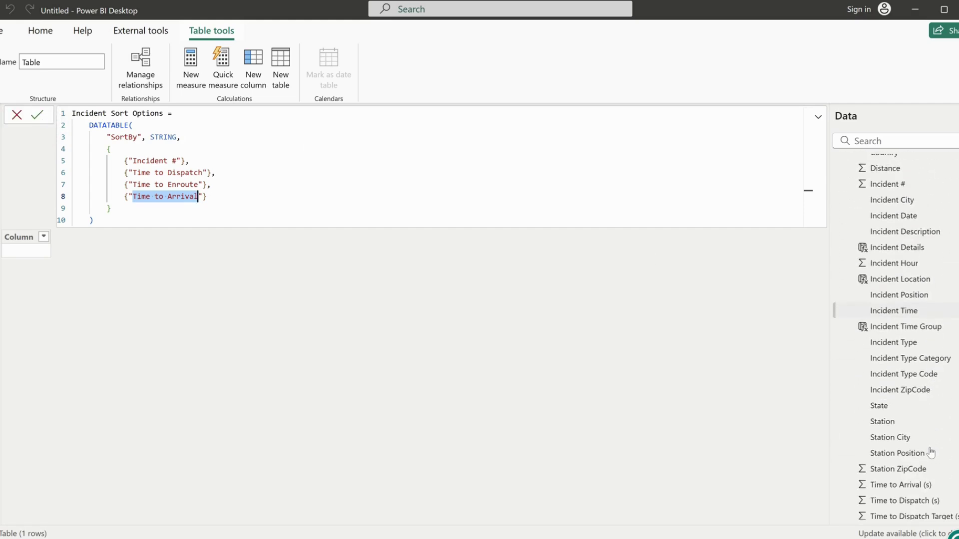
{"action": "scroll", "coordinate": [930, 452], "scroll_direction": "down", "scroll_amount": 2}
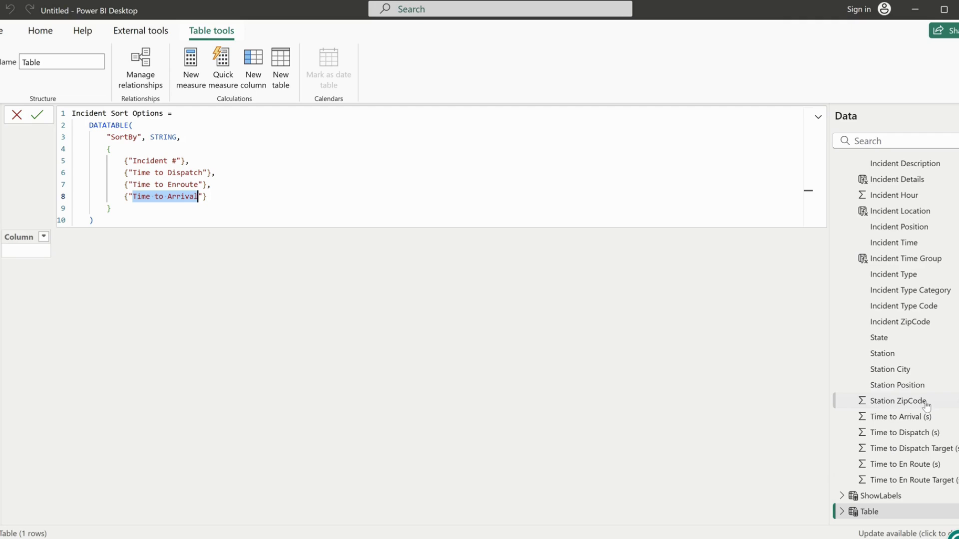
{"action": "scroll", "coordinate": [929, 394], "scroll_direction": "up", "scroll_amount": 4}
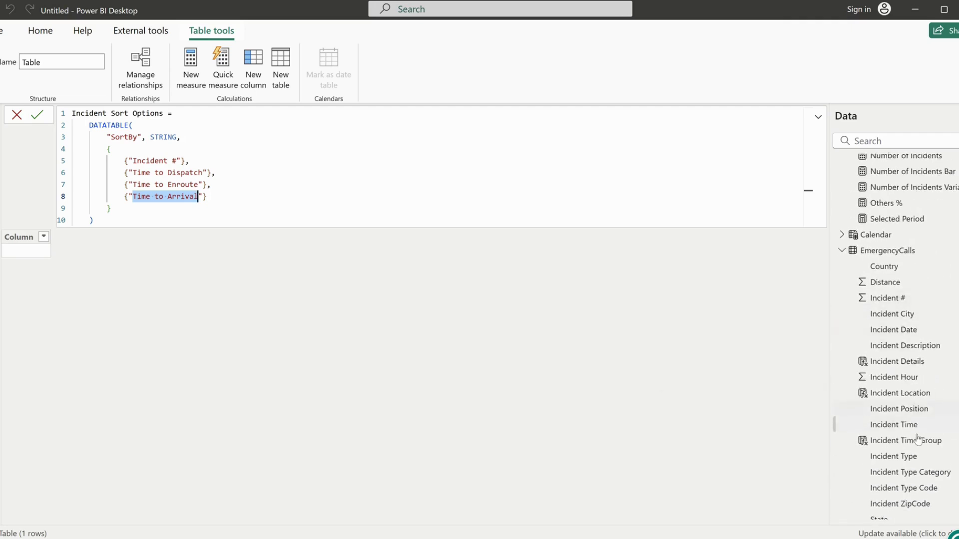
{"action": "scroll", "coordinate": [906, 430], "scroll_direction": "down", "scroll_amount": 4}
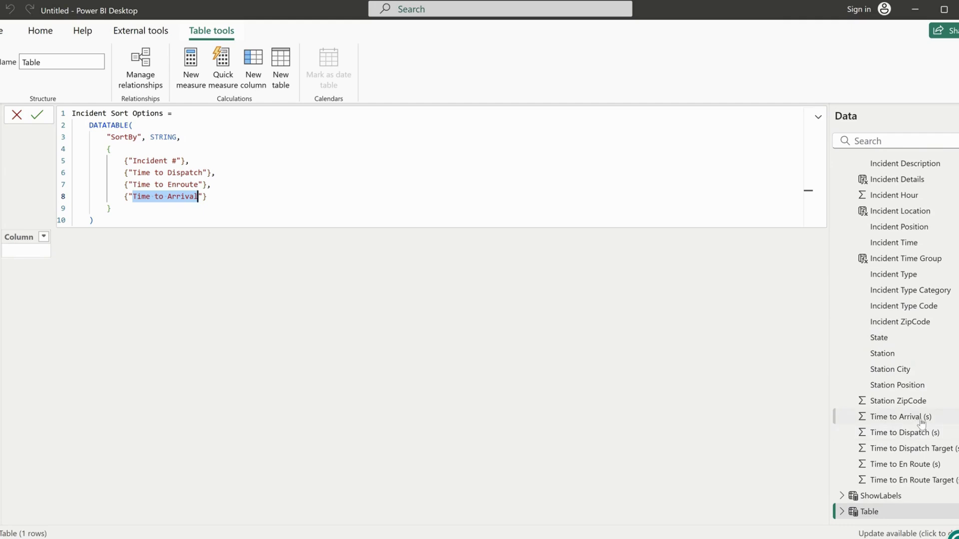
{"action": "left_click", "coordinate": [203, 172]}
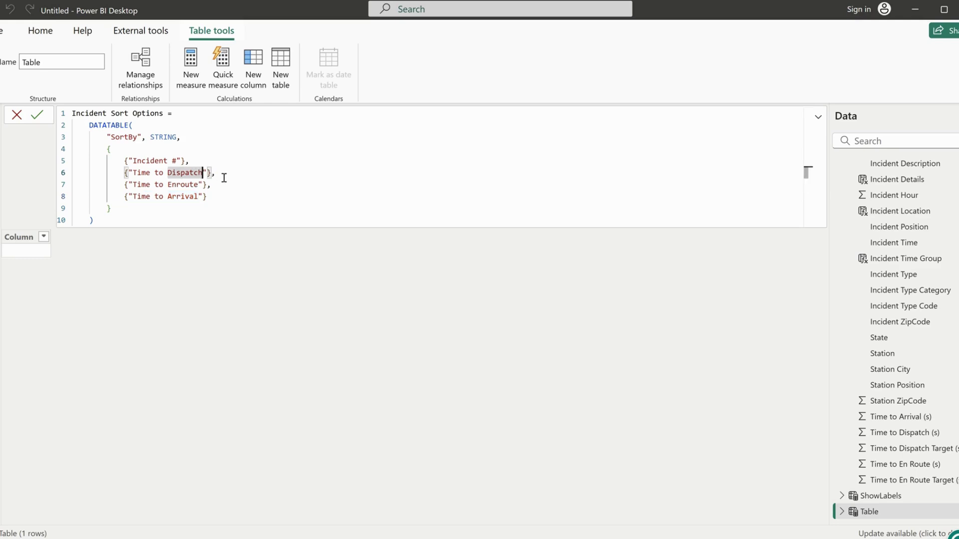
{"action": "type", "text": "(s)"}
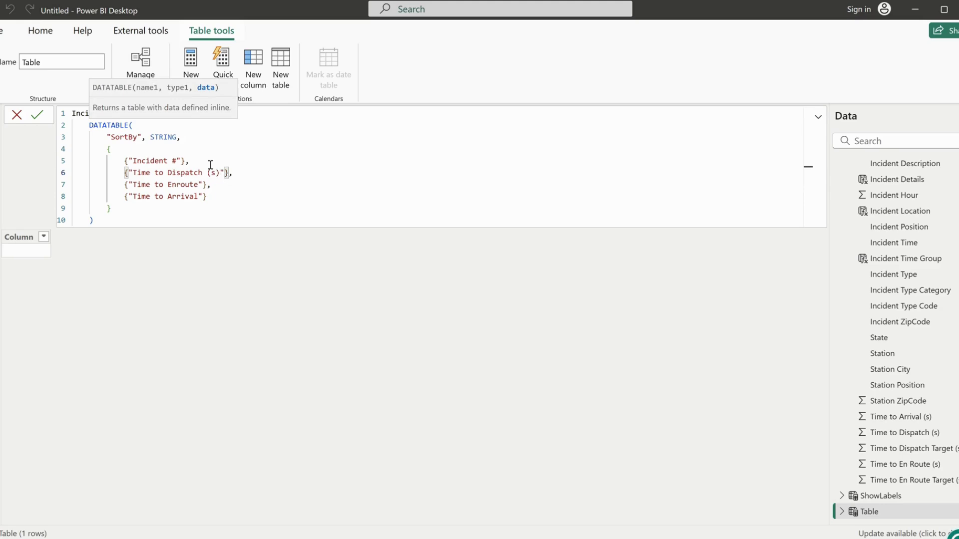
{"action": "left_click", "coordinate": [199, 183]}
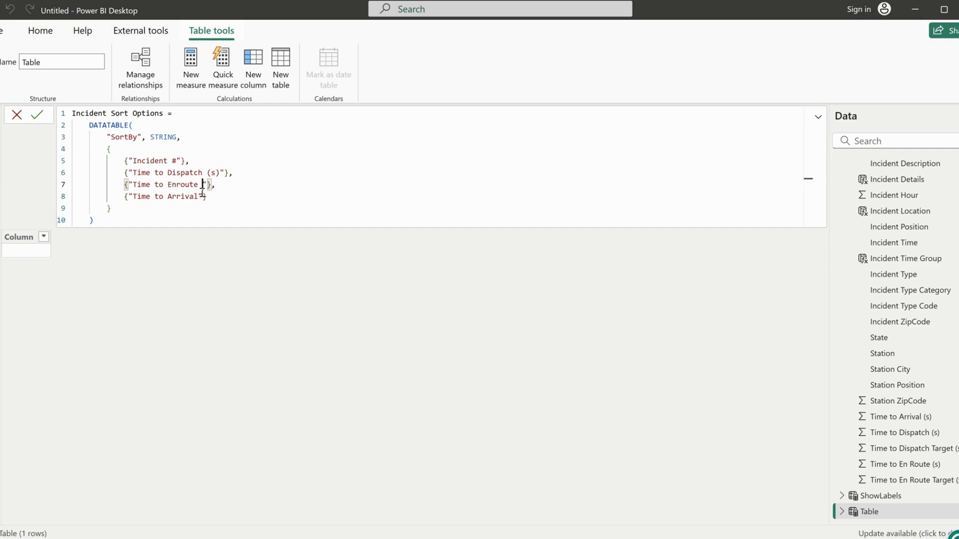
{"action": "type", "text": "(s)"}
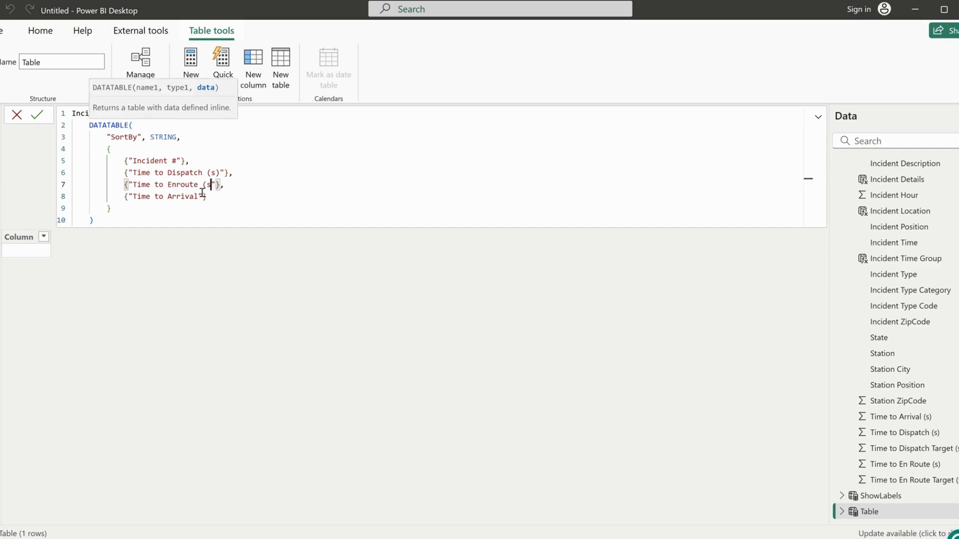
{"action": "left_click", "coordinate": [199, 196]}
{"action": "type", "text": "(s)"}
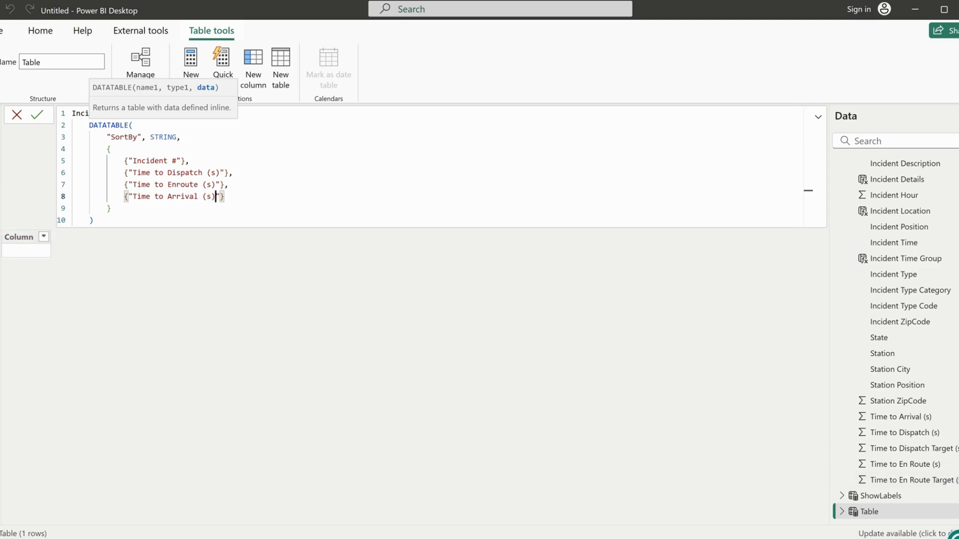
Correct the Enroute option to Time to En Route (s) and commit the Incident Sort Options table.
{"action": "left_click", "coordinate": [180, 185]}
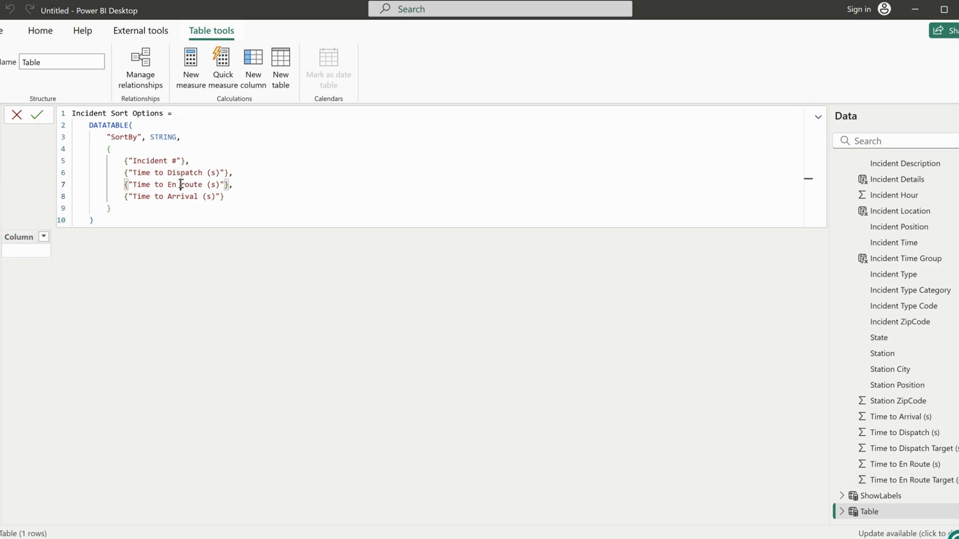
{"action": "double_click", "coordinate": [184, 185]}
{"action": "type", "text": "Route"}
{"action": "key", "text": "Return"}
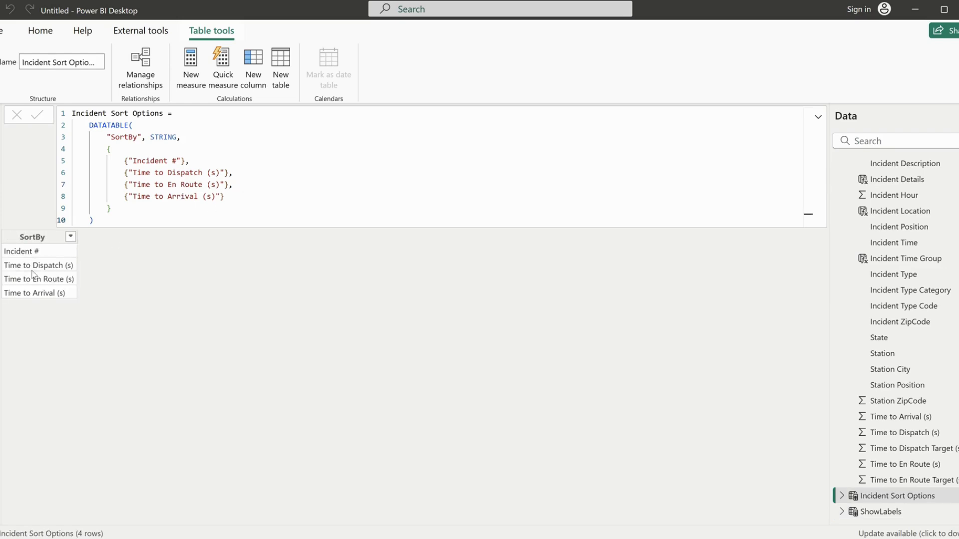
Add a slicer to the Recent Incidents report page using the SortBy field from Incident Sort Options.
{"action": "left_click", "coordinate": [2, 121]}
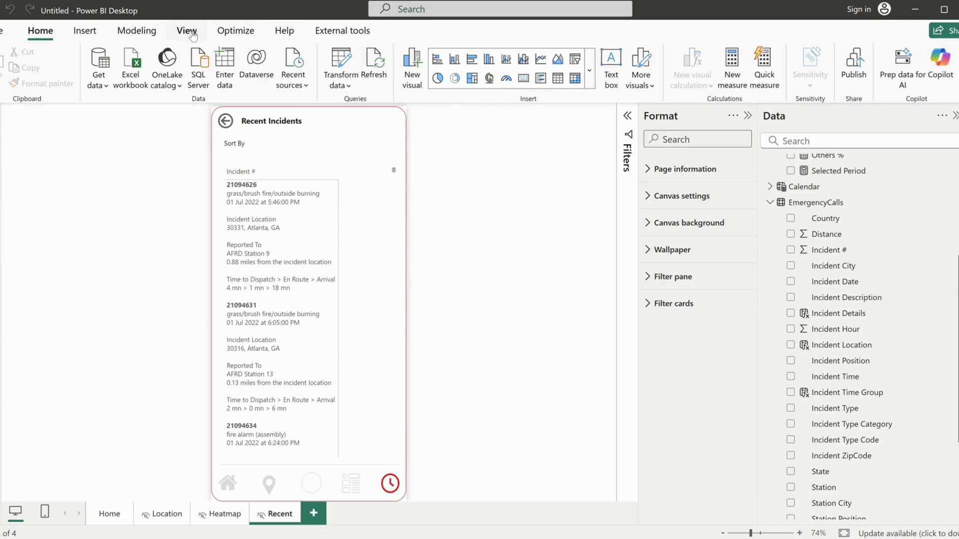
{"action": "left_click", "coordinate": [575, 59]}
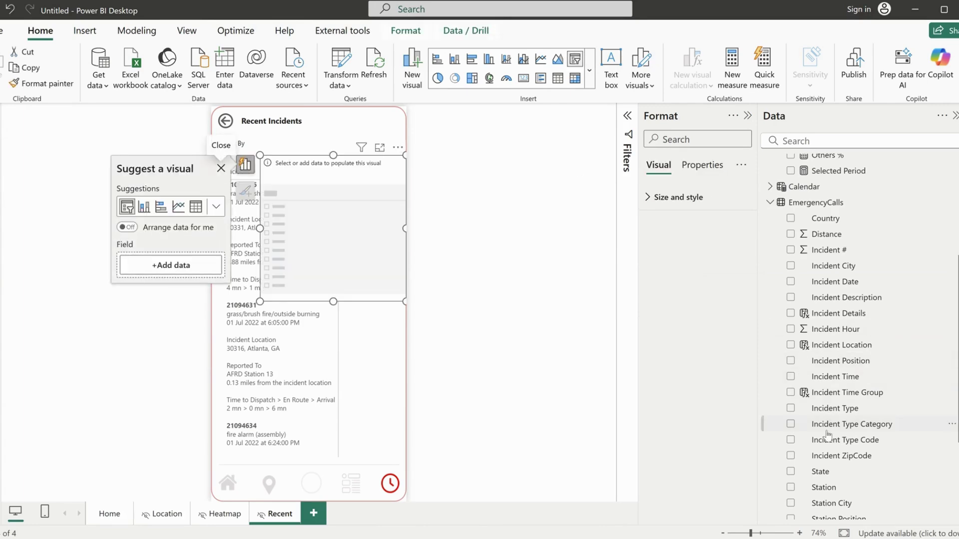
{"action": "scroll", "coordinate": [828, 434], "scroll_direction": "down", "scroll_amount": 3}
{"action": "scroll", "coordinate": [828, 434], "scroll_direction": "up", "scroll_amount": 5}
{"action": "scroll", "coordinate": [827, 434], "scroll_direction": "down", "scroll_amount": 5}
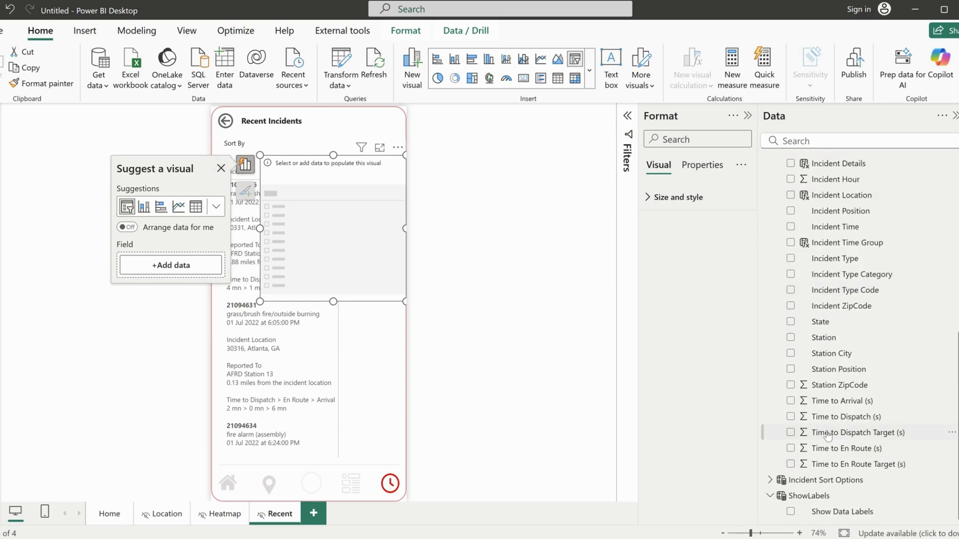
{"action": "scroll", "coordinate": [828, 435], "scroll_direction": "up", "scroll_amount": 6}
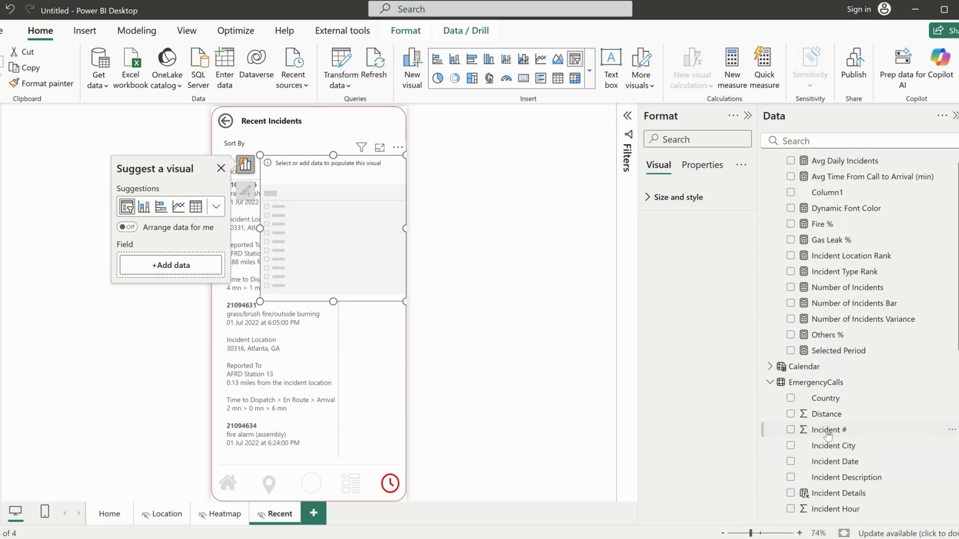
{"action": "left_click", "coordinate": [769, 383]}
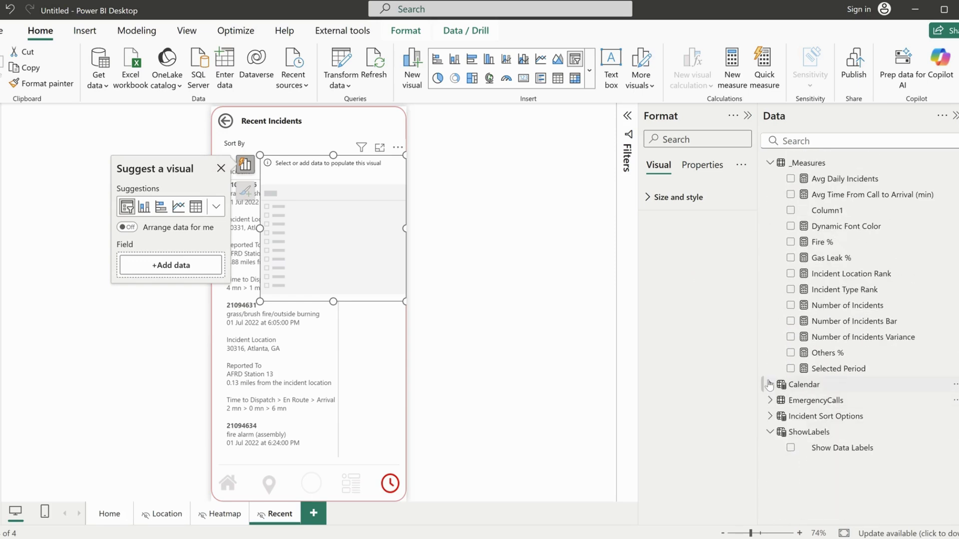
{"action": "left_click", "coordinate": [770, 433]}
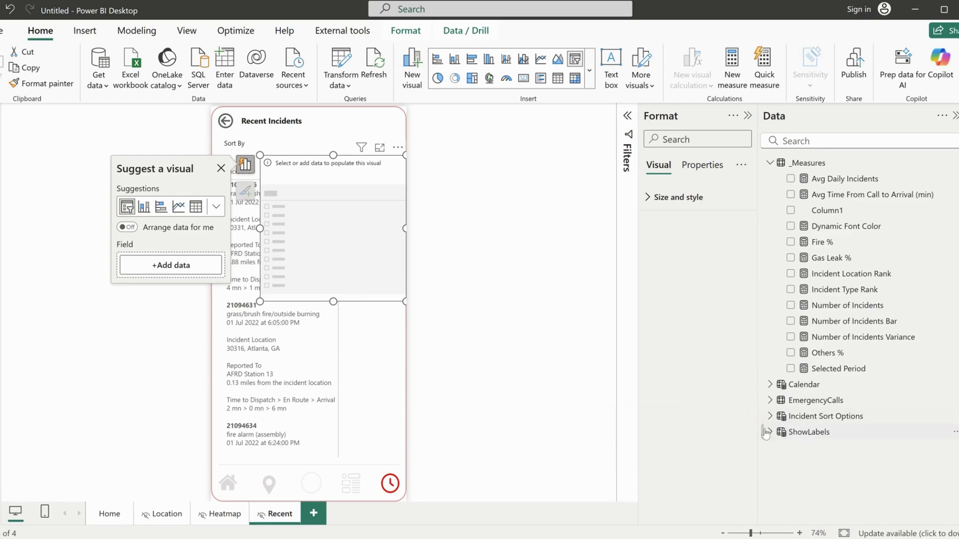
{"action": "left_click", "coordinate": [770, 417]}
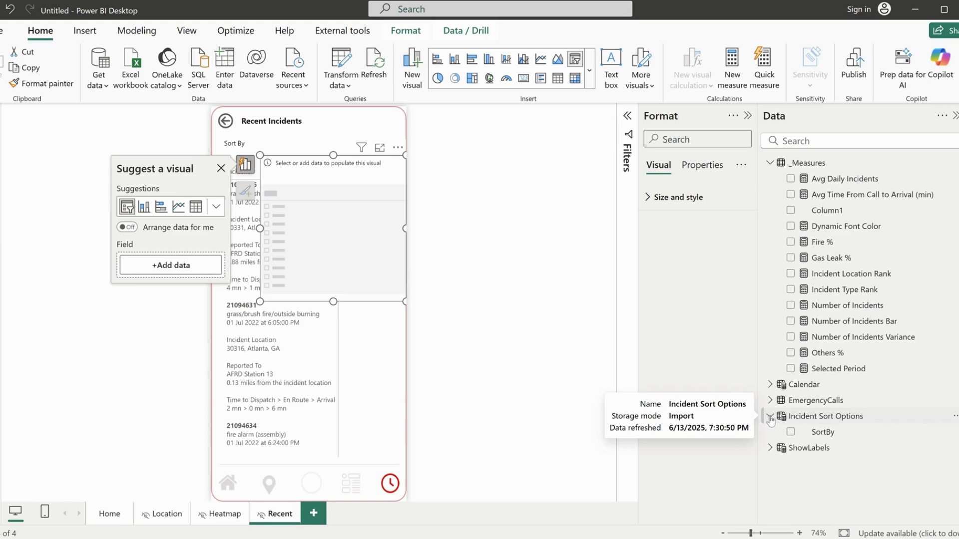
{"action": "left_click", "coordinate": [790, 432]}
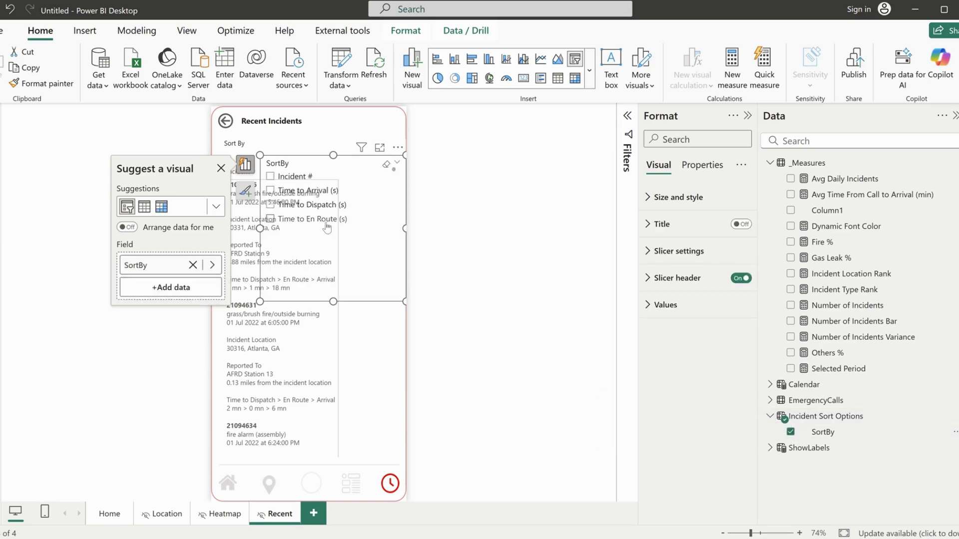
Set the SortBy slicer's style to Dropdown, then shrink its height and place it beside the Sort By label.
{"action": "left_click", "coordinate": [701, 257]}
{"action": "left_click", "coordinate": [693, 319]}
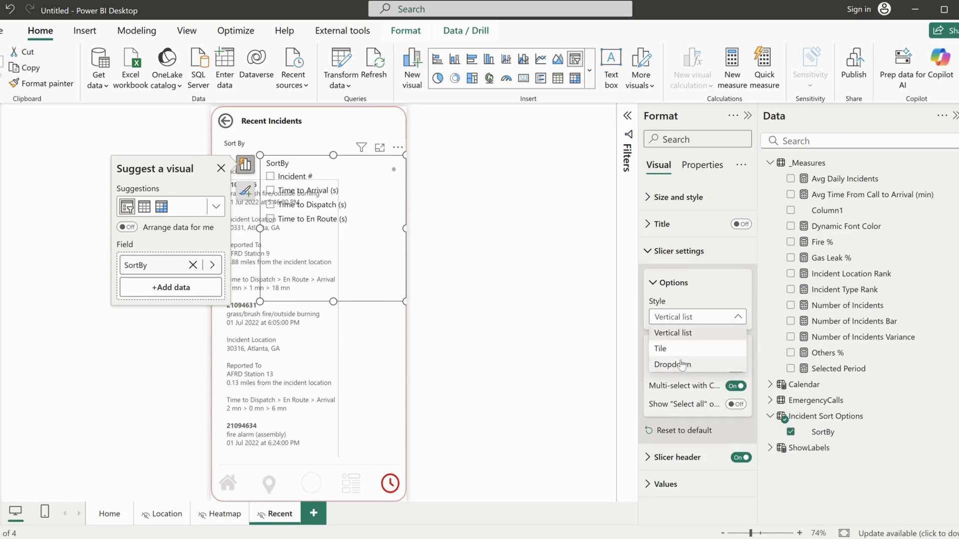
{"action": "left_click", "coordinate": [674, 363]}
{"action": "left_click_drag", "start_coordinate": [317, 155], "coordinate": [312, 138]}
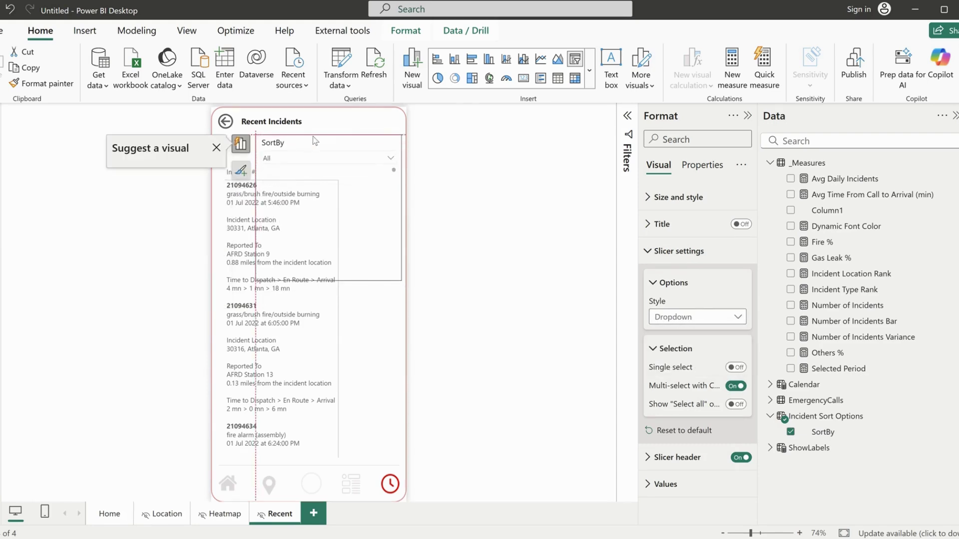
{"action": "left_click", "coordinate": [332, 264]}
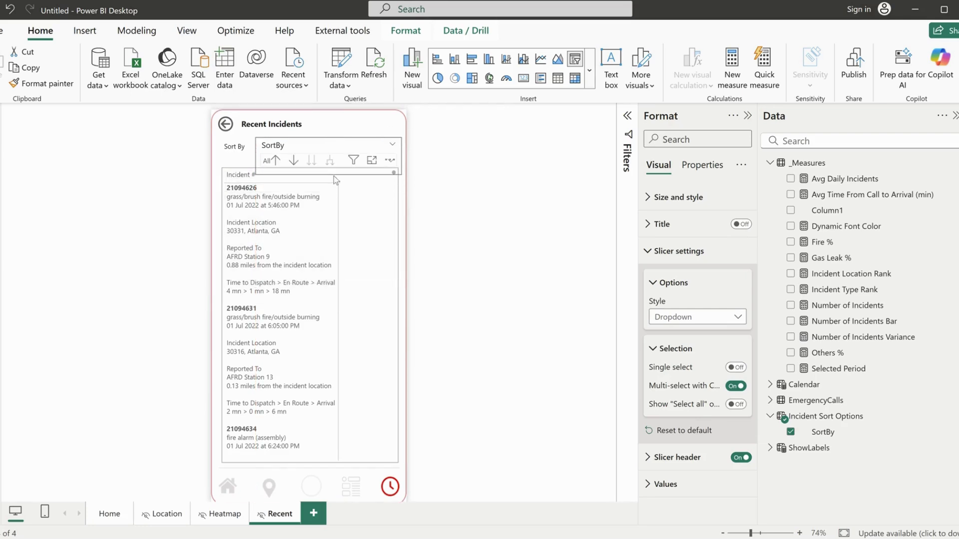
{"action": "left_click", "coordinate": [342, 162]}
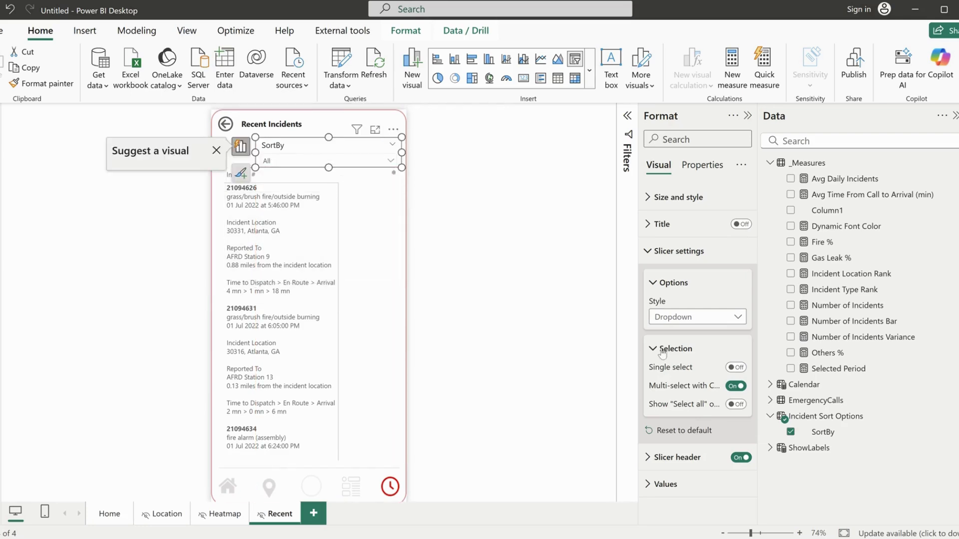
Turn off the slicer header and move the incident matrix slightly up and to the left below the slicer.
{"action": "left_click", "coordinate": [741, 457]}
{"action": "mouse_move", "coordinate": [324, 175]}
{"action": "left_mouse_down"}
{"action": "mouse_move", "coordinate": [331, 167]}
{"action": "mouse_move", "coordinate": [320, 162]}
{"action": "left_mouse_up"}
{"action": "left_click", "coordinate": [345, 129]}
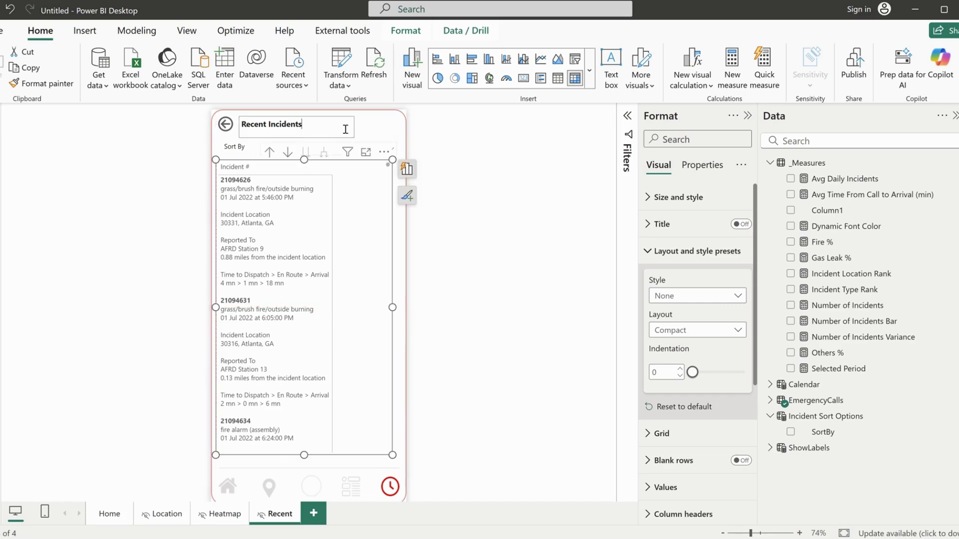
{"action": "left_click", "coordinate": [378, 129]}
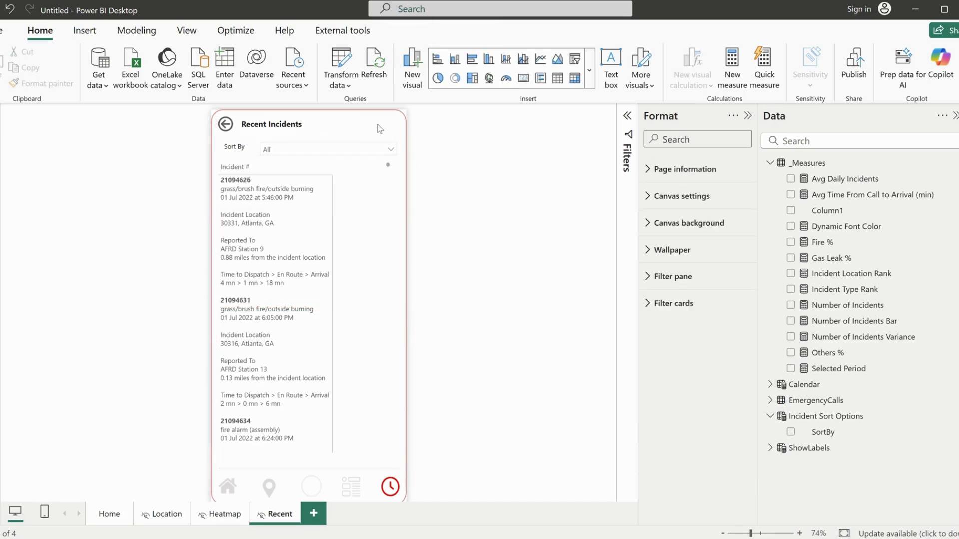
Choose Incident # in the Sort By dropdown slicer and close its option list.
{"action": "left_click", "coordinate": [346, 151]}
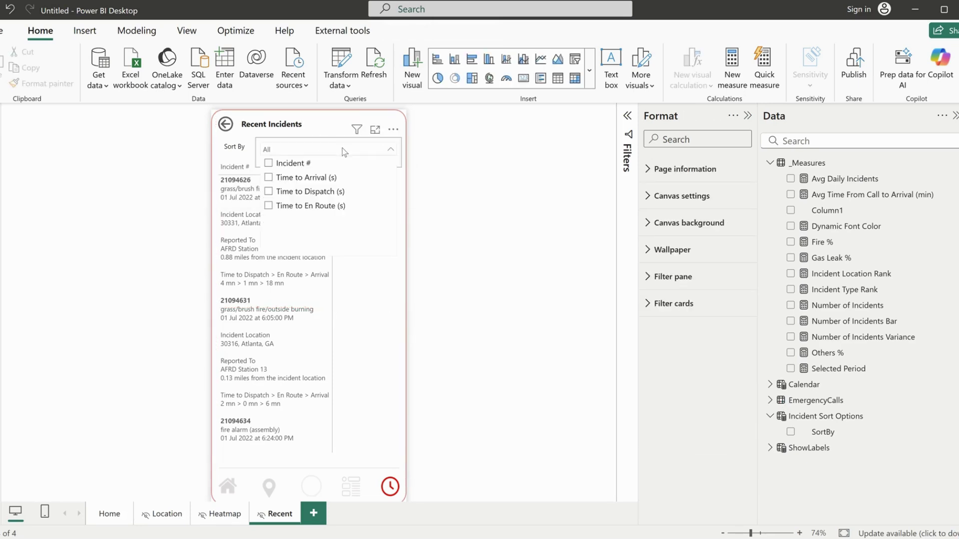
{"action": "left_click", "coordinate": [295, 166]}
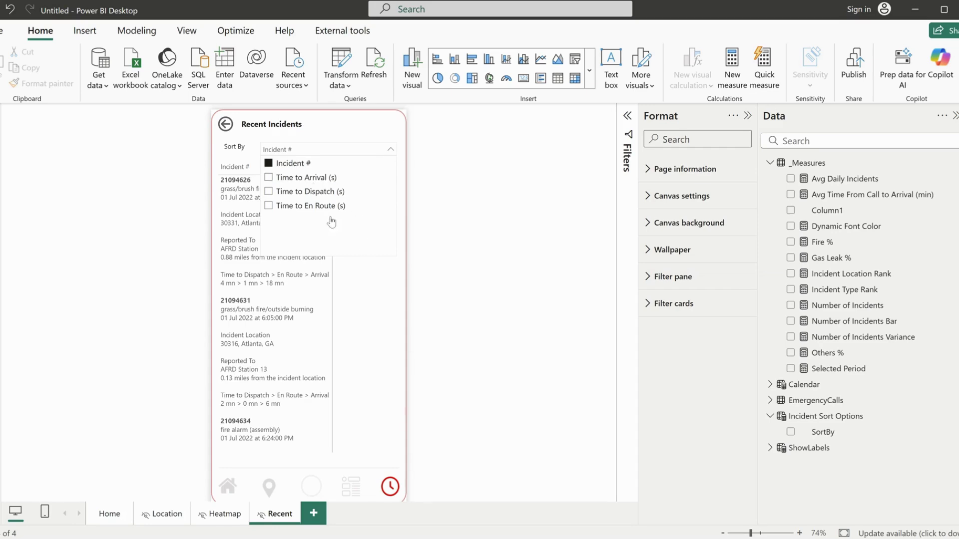
{"action": "left_click", "coordinate": [399, 129]}
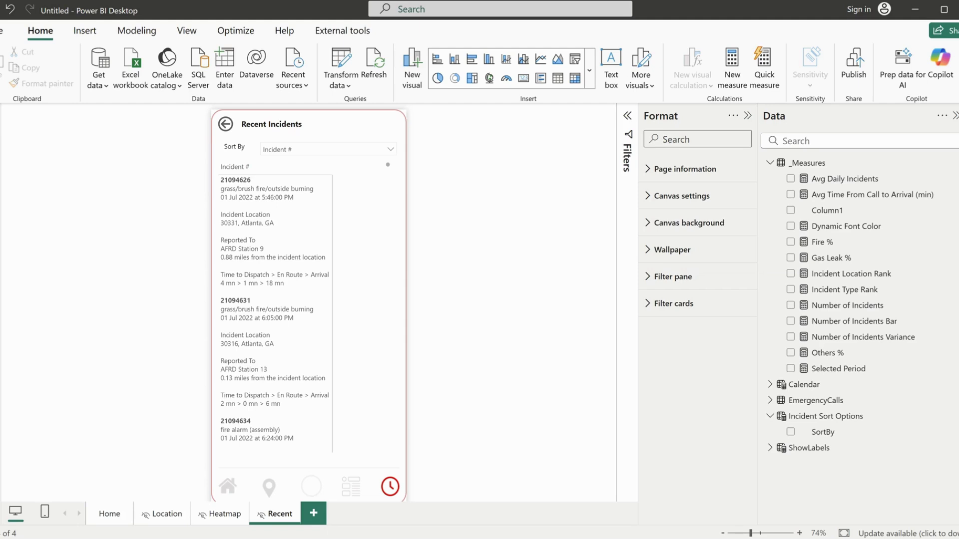
Create a Dynamic Sort Value measure in _Measures using SWITCH to return the EmergencyCalls column maximum matching the selected 'Incident Sort Options'[SortBy] value, otherwise BLANK().
{"action": "right_click", "coordinate": [812, 165]}
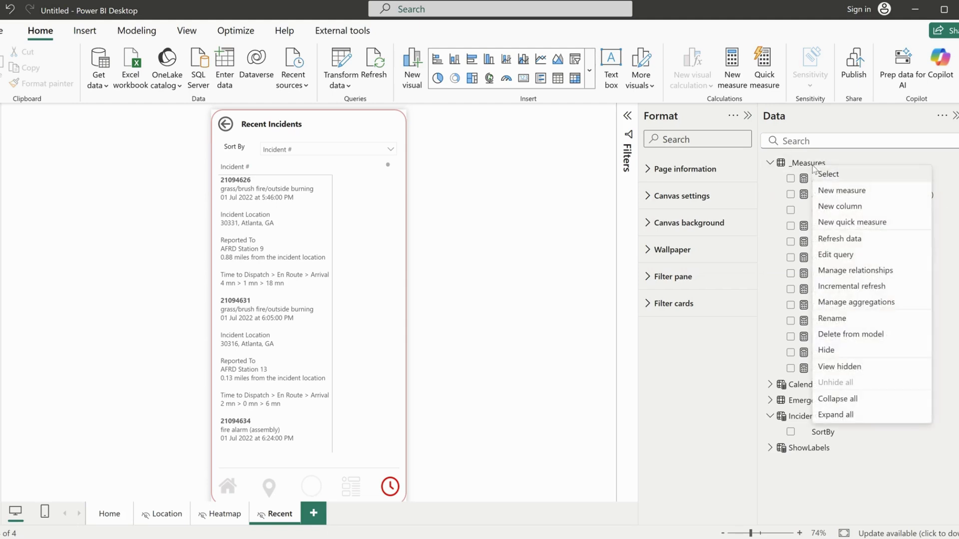
{"action": "left_click", "coordinate": [837, 193]}
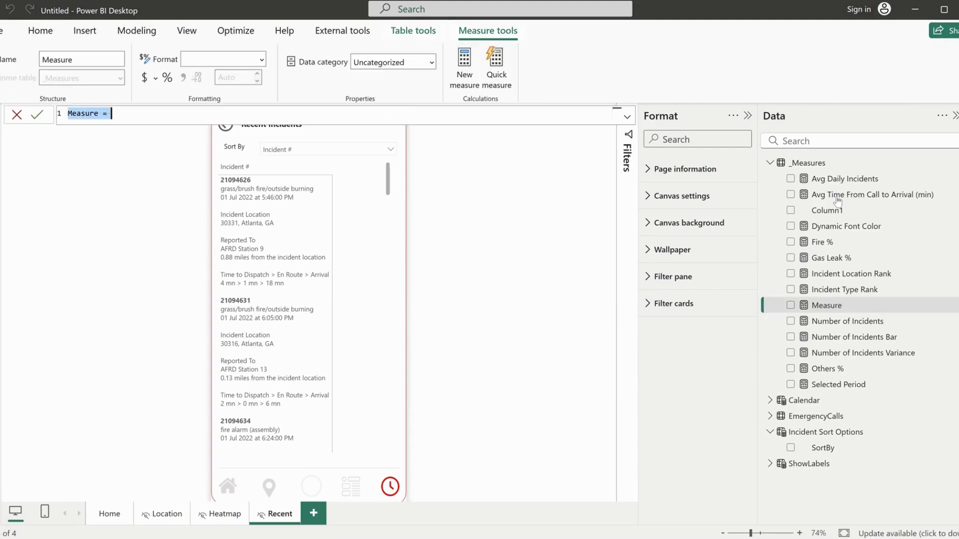
{"action": "type", "text": "Dynamic Sort Value = VAR SelectedColumn = SELECTEDVALUE('Incident Sort Options'[SortBy]) RETURN     SWITCH(         TRUE(),         SelectedColumn = \"Incident #\", MAX(EmergencyCalls[Incident #]),         SelectedColumn = \"Time to Dispatch\", MAX(EmergencyCalls[Time to Dispatch (s)]),         SelectedColumn = \"Time to Enroute\", MAX(EmergencyCalls[Time to En Route (s)]),         SelectedColumn = \"Time to Arrival\", MAX(EmergencyCalls[Time to Arrival (s)]),         BLANK()     )"}
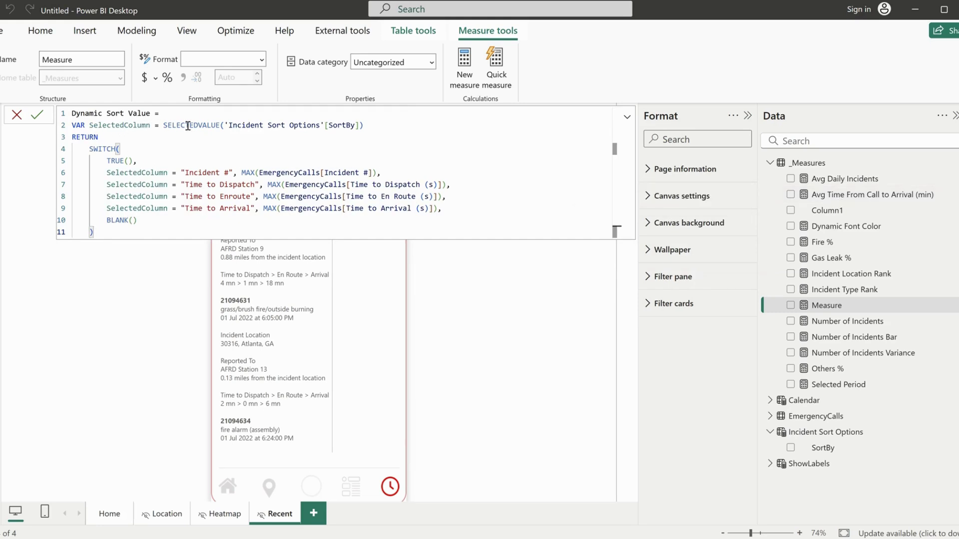
Review the SelectedColumn variable and SWITCH branches in the Dynamic Sort Value formula, and commit the measure.
{"action": "left_click_drag", "start_coordinate": [363, 124], "coordinate": [142, 125]}
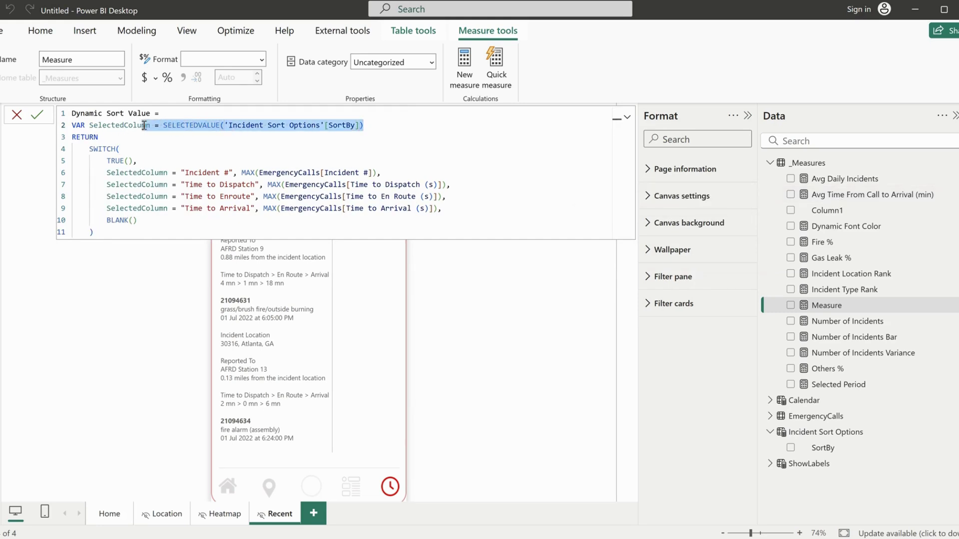
{"action": "left_click", "coordinate": [102, 148]}
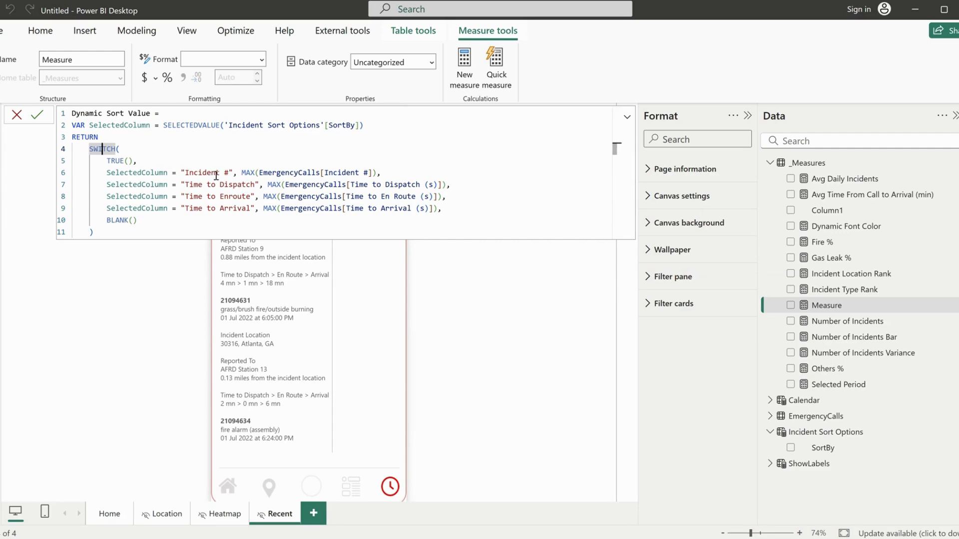
{"action": "left_click_drag", "start_coordinate": [230, 172], "coordinate": [185, 172]}
{"action": "left_click_drag", "start_coordinate": [257, 184], "coordinate": [185, 185]}
{"action": "left_click", "coordinate": [255, 185]}
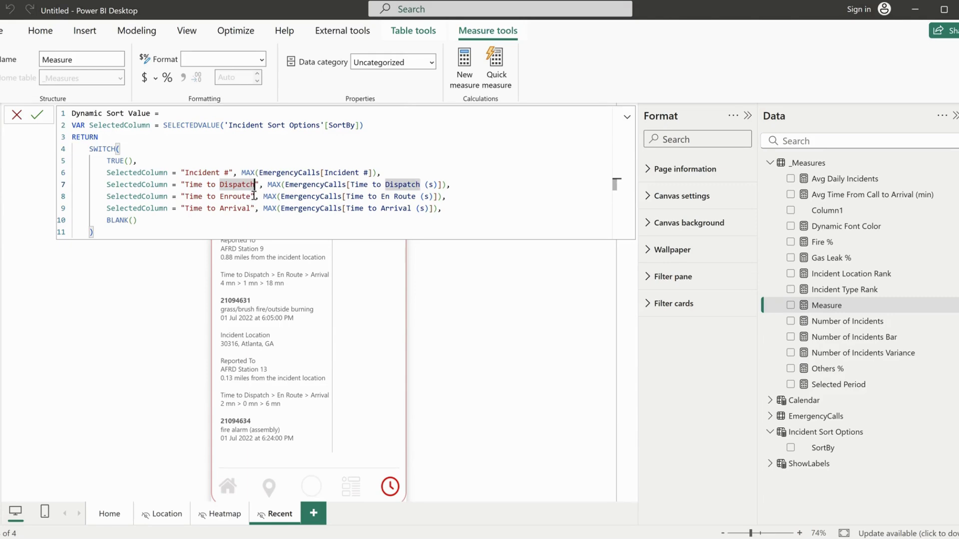
{"action": "left_click", "coordinate": [128, 173]}
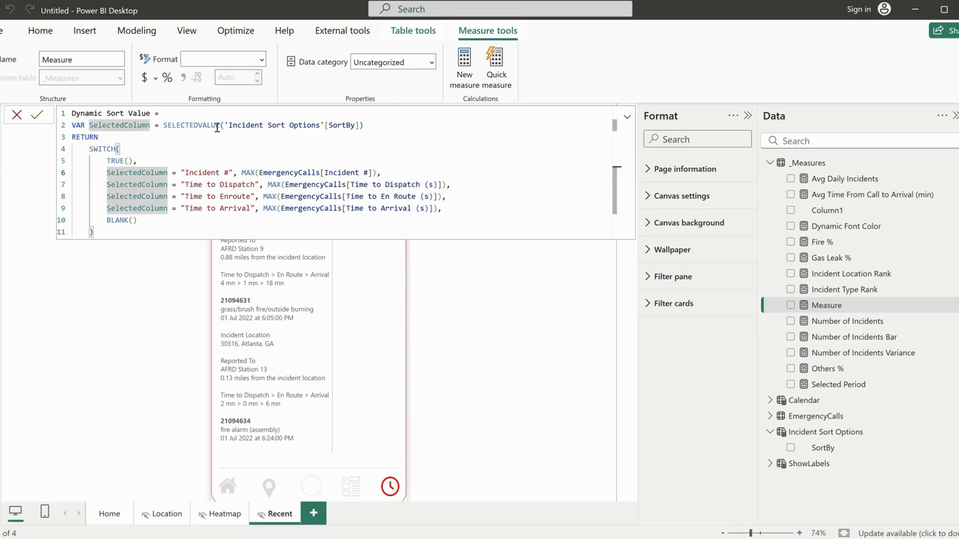
{"action": "left_click", "coordinate": [230, 173]}
{"action": "left_click_drag", "start_coordinate": [230, 172], "coordinate": [181, 172]}
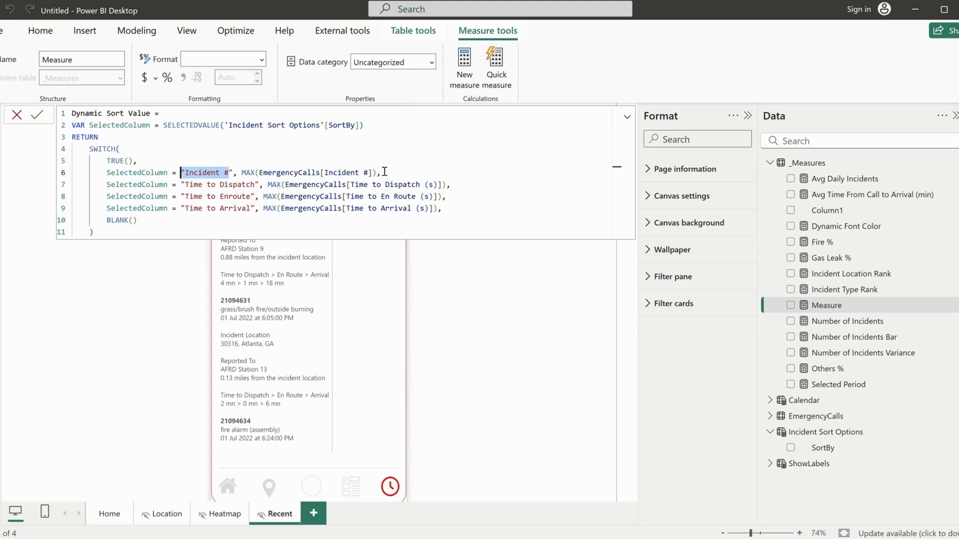
{"action": "left_click_drag", "start_coordinate": [377, 172], "coordinate": [238, 172]}
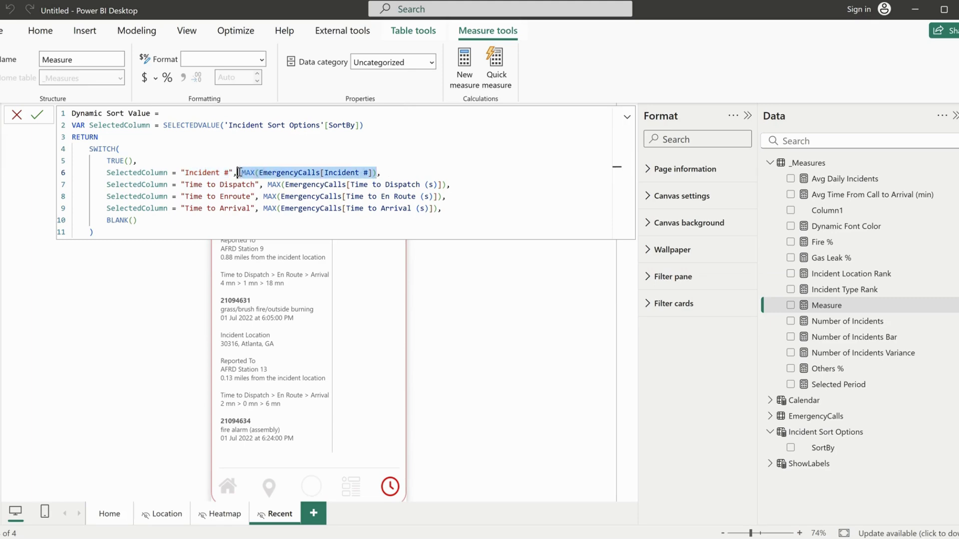
{"action": "left_click", "coordinate": [242, 185]}
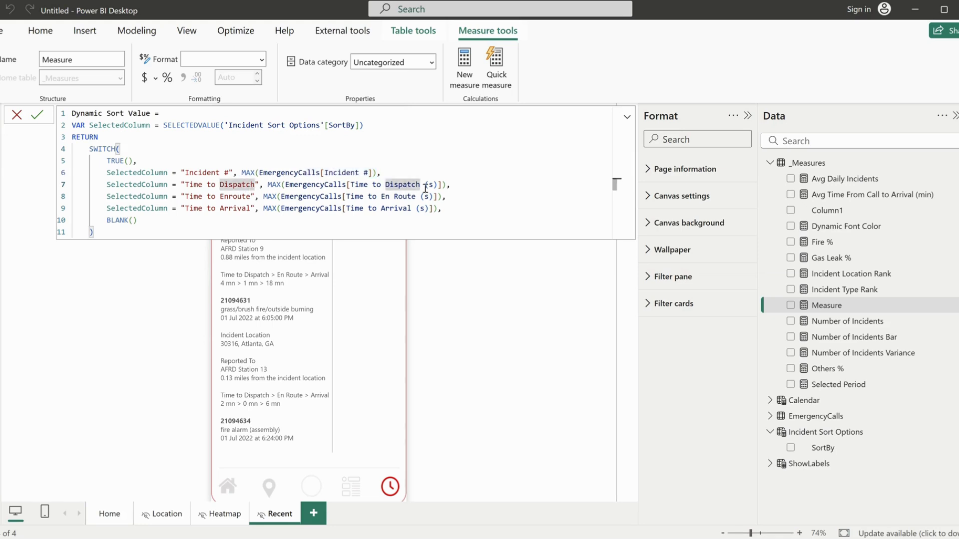
{"action": "left_click", "coordinate": [466, 205]}
{"action": "key", "text": "Return"}
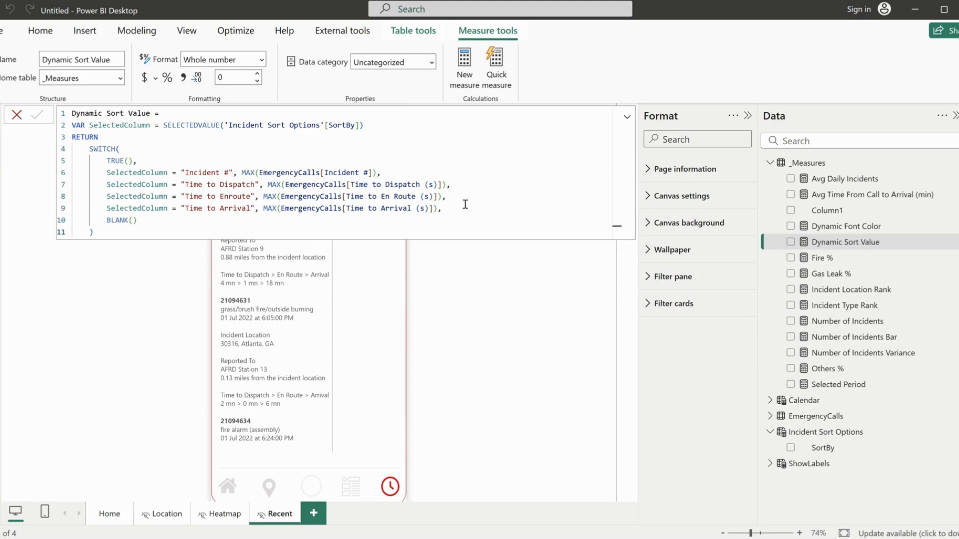
Edit the Incident Sort Options table formula so its time options read Time to Dispatch, Time to Enroute and Time to Arrival.
{"action": "left_click", "coordinate": [825, 434]}
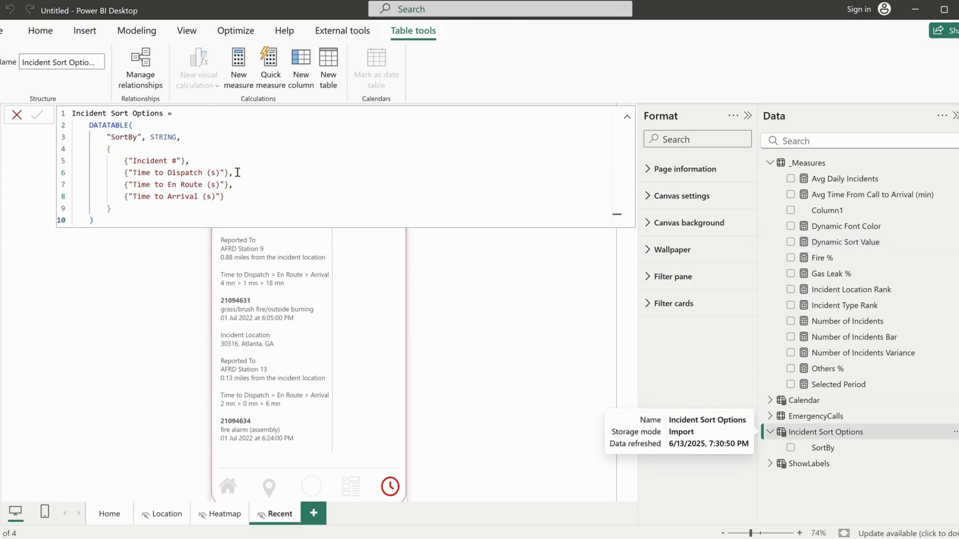
{"action": "left_click", "coordinate": [212, 175]}
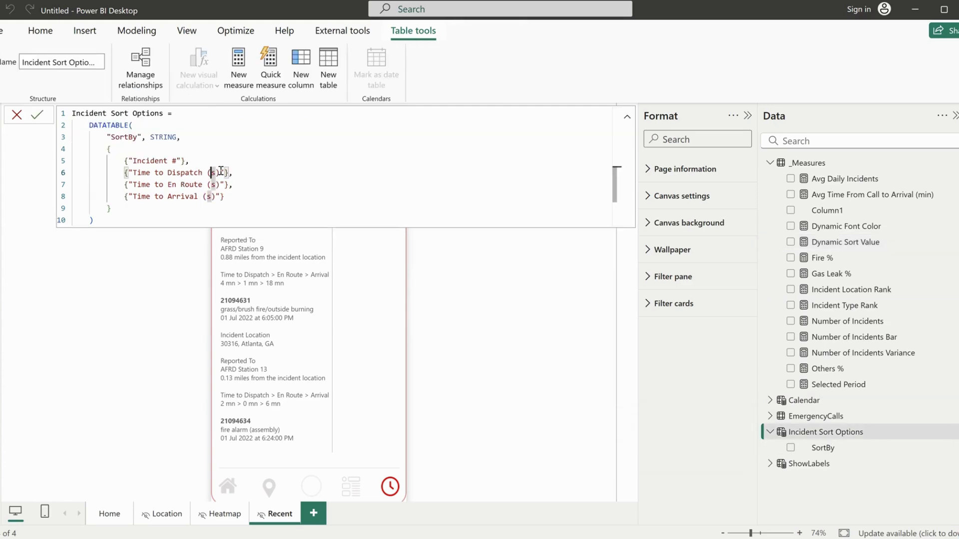
{"action": "left_click_drag", "start_coordinate": [220, 173], "coordinate": [202, 196]}
{"action": "key", "text": "BackSpace"}
{"action": "key", "text": "BackSpace"}
{"action": "key", "text": "BackSpace"}
{"action": "left_click", "coordinate": [185, 185]}
{"action": "key", "text": "BackSpace"}
{"action": "key", "text": "BackSpace"}
{"action": "type", "text": "r"}
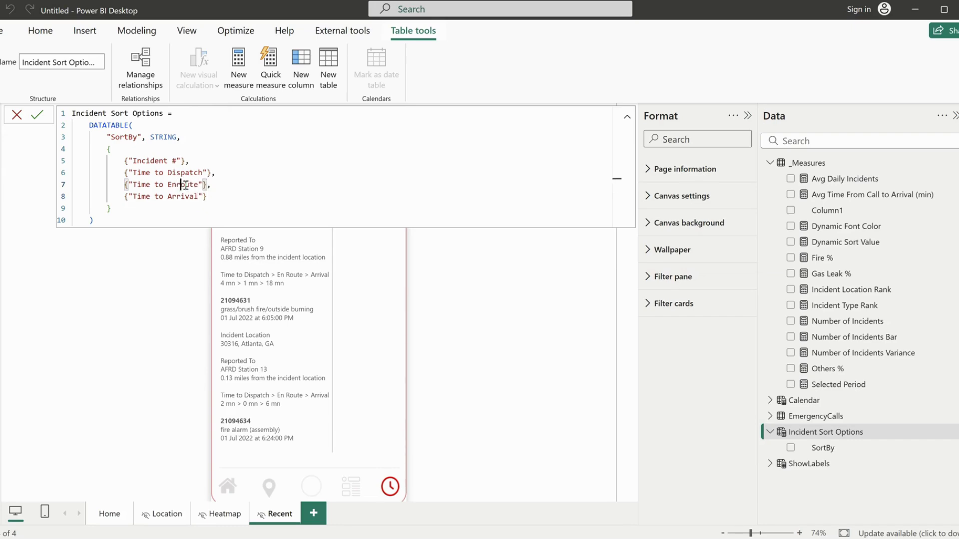
{"action": "key", "text": "Return"}
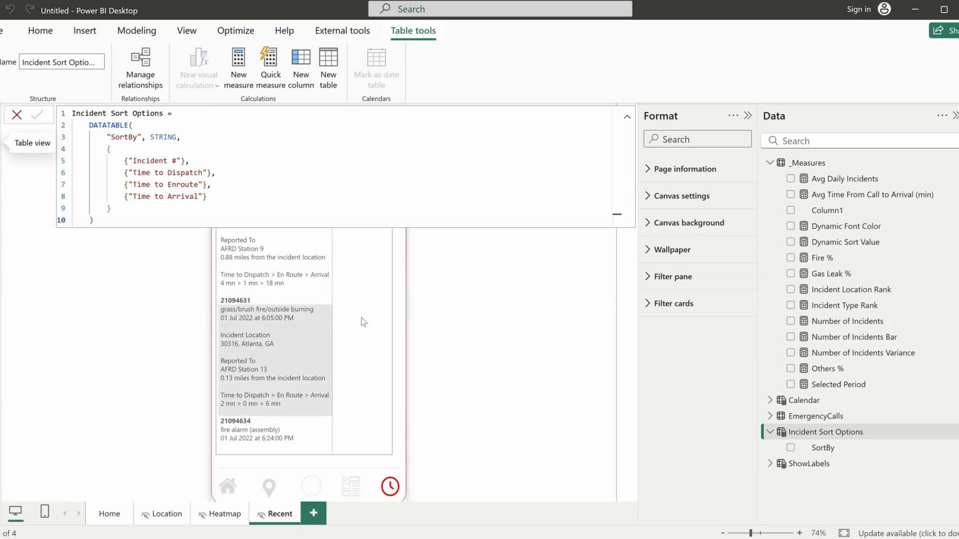
Add the Dynamic Sort Value measure to the incident matrix, widened slightly to the right, and sort it by that column in descending order.
{"action": "left_click", "coordinate": [394, 280]}
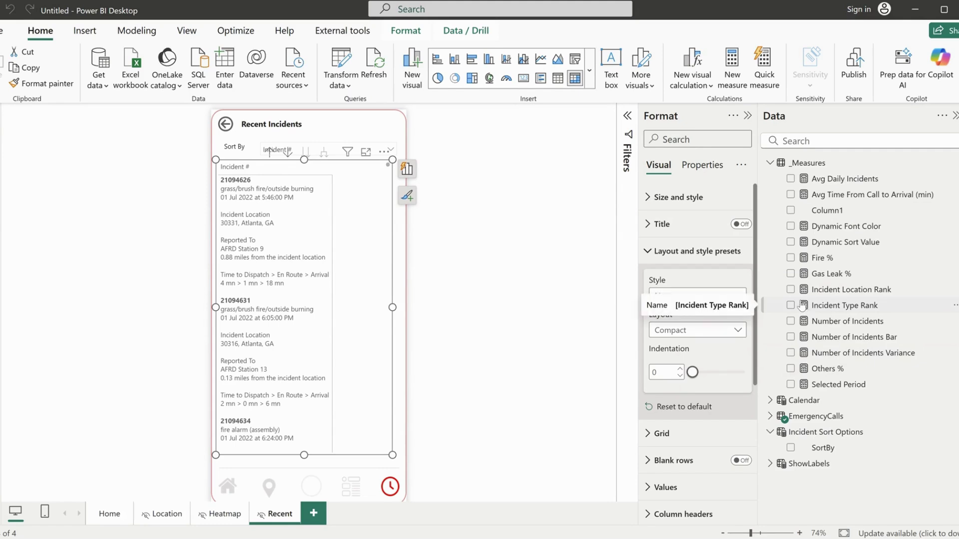
{"action": "left_click", "coordinate": [810, 243]}
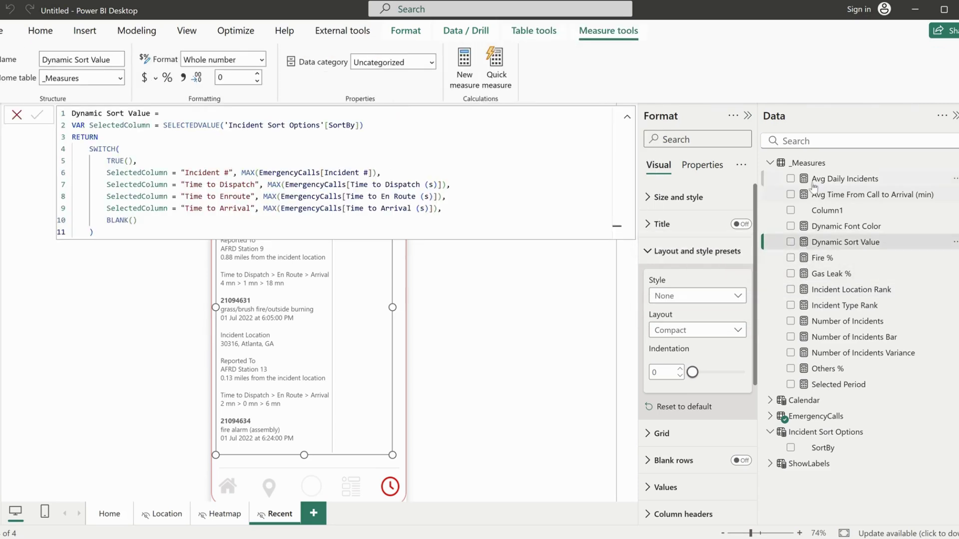
{"action": "left_click", "coordinate": [791, 243]}
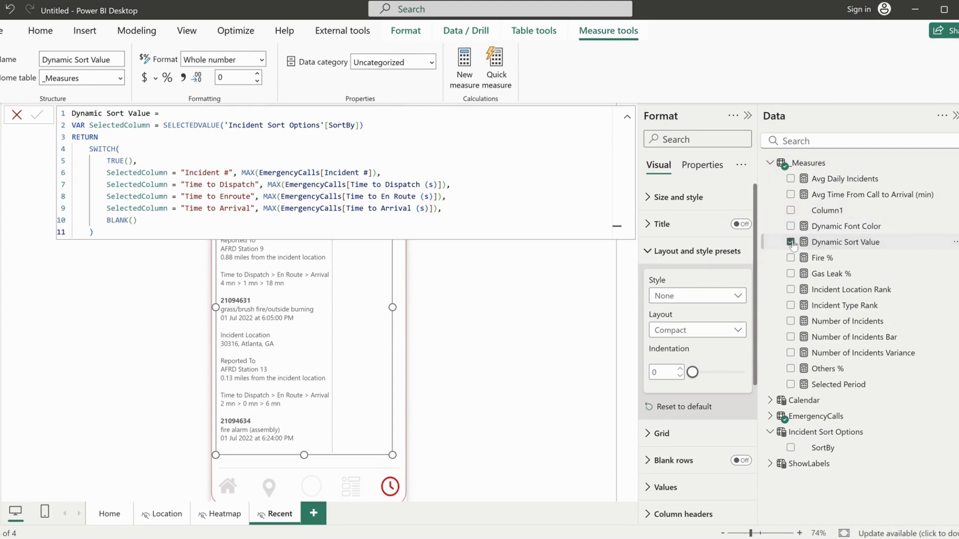
{"action": "left_click_drag", "start_coordinate": [393, 307], "coordinate": [406, 307]}
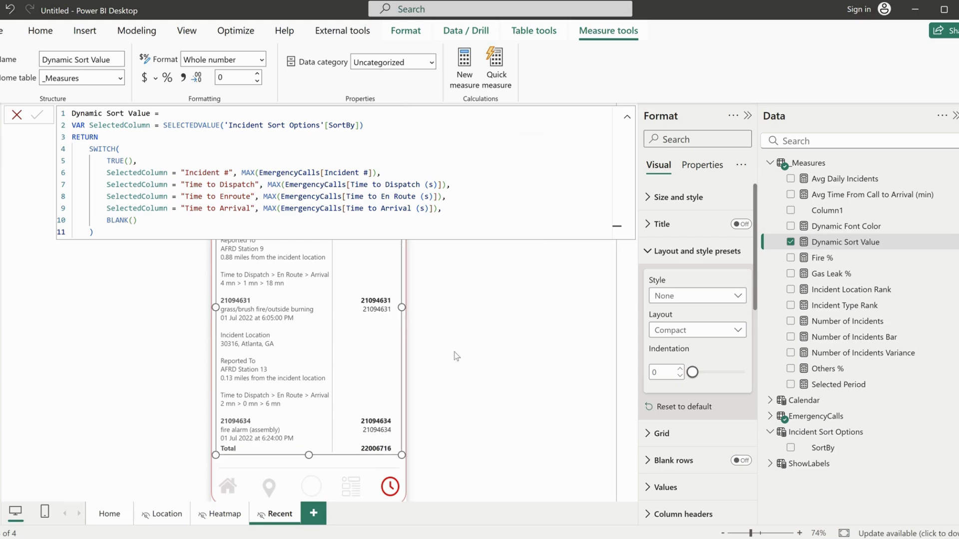
{"action": "left_click", "coordinate": [573, 286]}
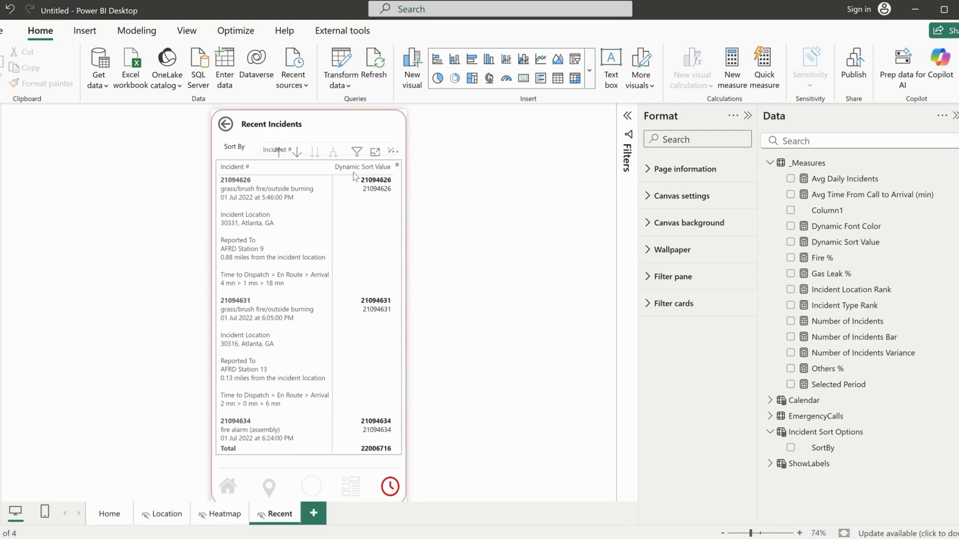
{"action": "left_click", "coordinate": [352, 172]}
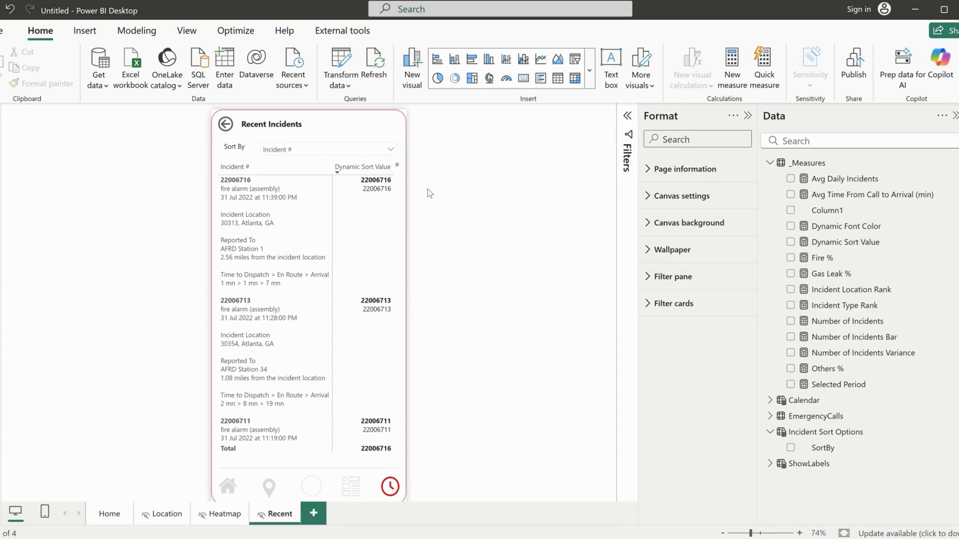
Test the Sort By slicer by switching it to Time to Arrival and back to Incident #.
{"action": "left_click", "coordinate": [308, 152]}
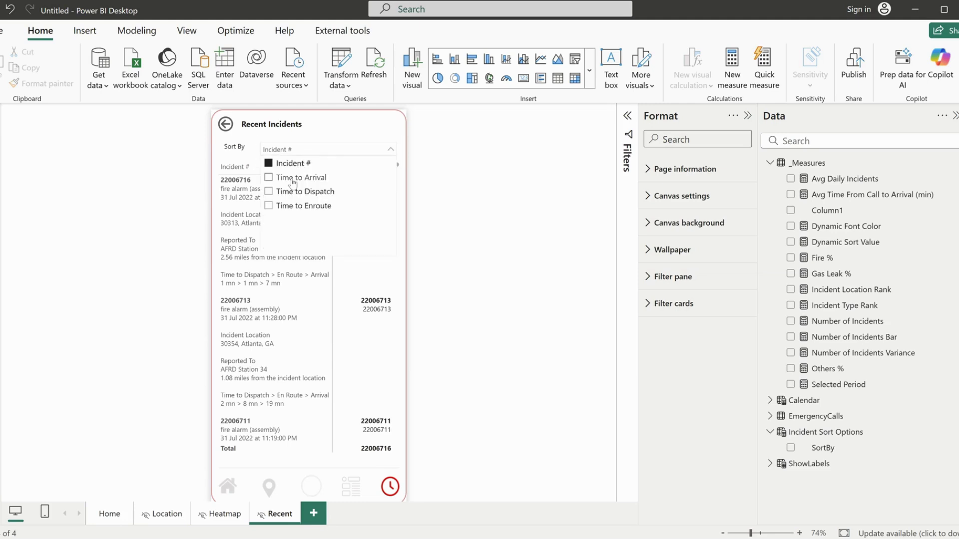
{"action": "left_click", "coordinate": [295, 177]}
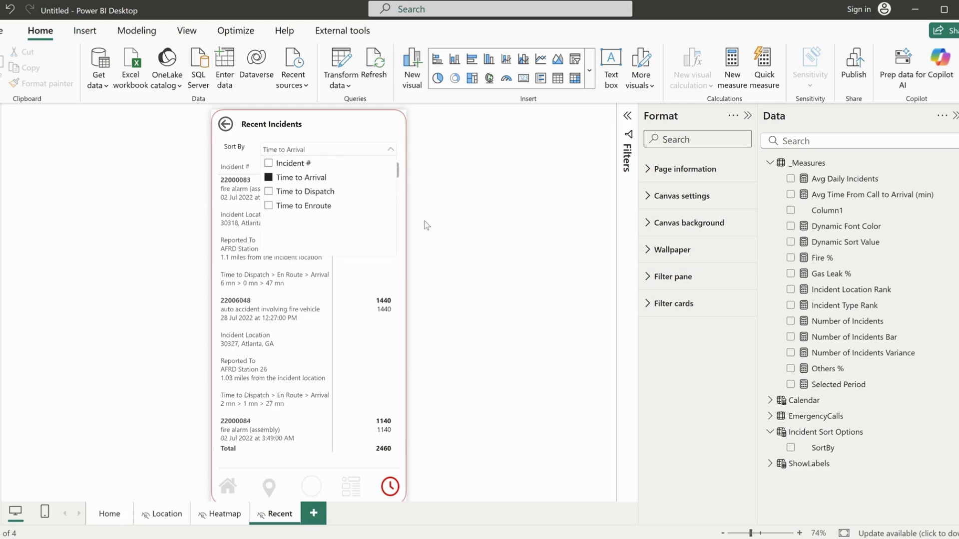
{"action": "left_click", "coordinate": [405, 229]}
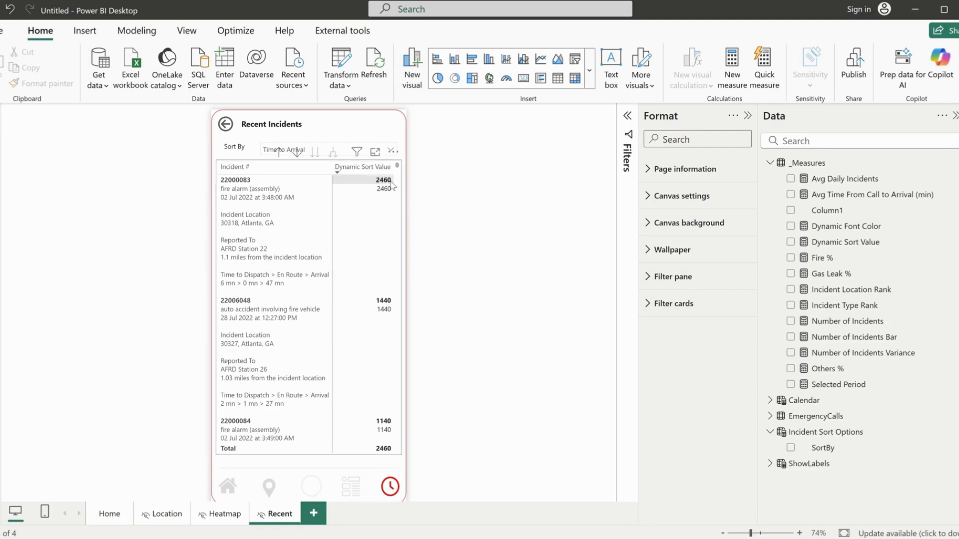
{"action": "left_click", "coordinate": [290, 151]}
{"action": "left_click", "coordinate": [289, 164]}
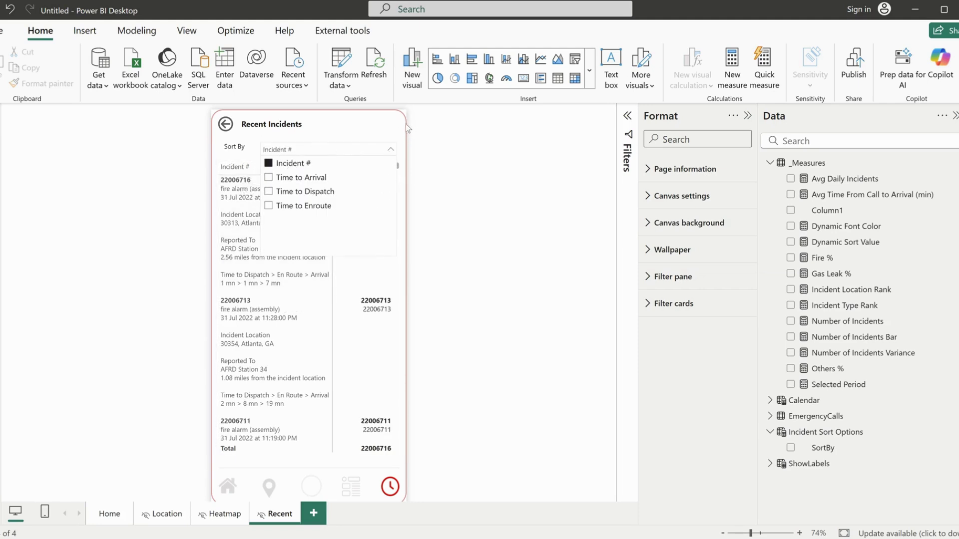
{"action": "left_click", "coordinate": [328, 153]}
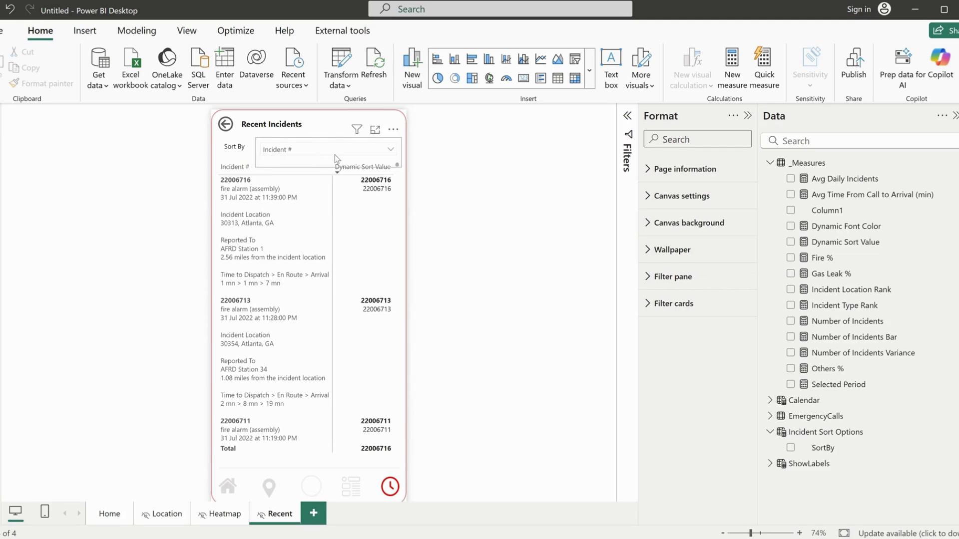
Copy the Jul 2022 period text box from the Heatmap page onto the Recent page's header.
{"action": "left_click", "coordinate": [223, 520]}
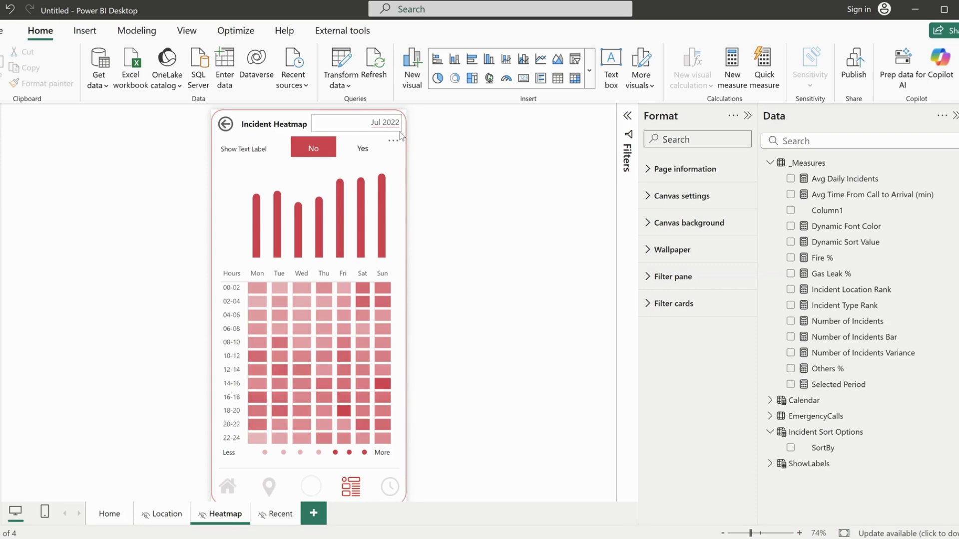
{"action": "left_click", "coordinate": [400, 133]}
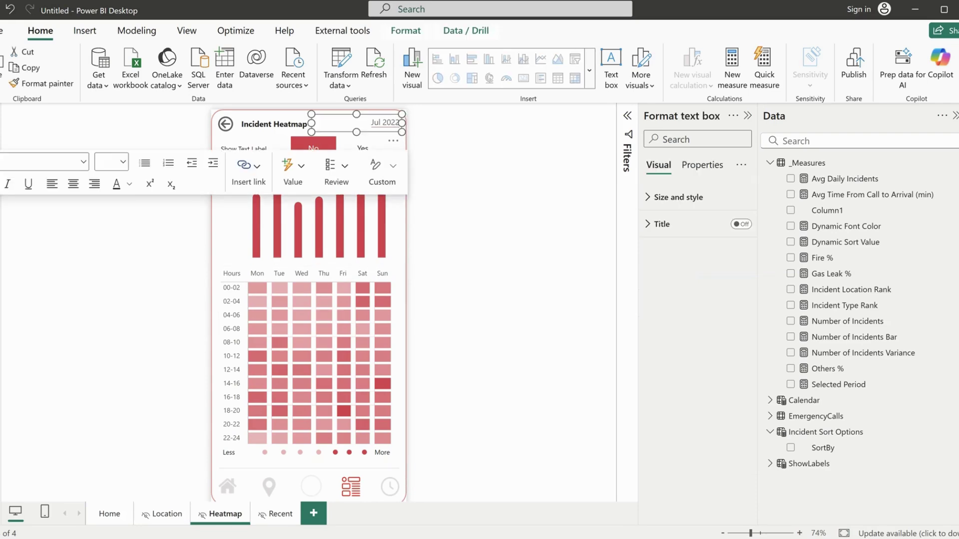
{"action": "left_click", "coordinate": [281, 514]}
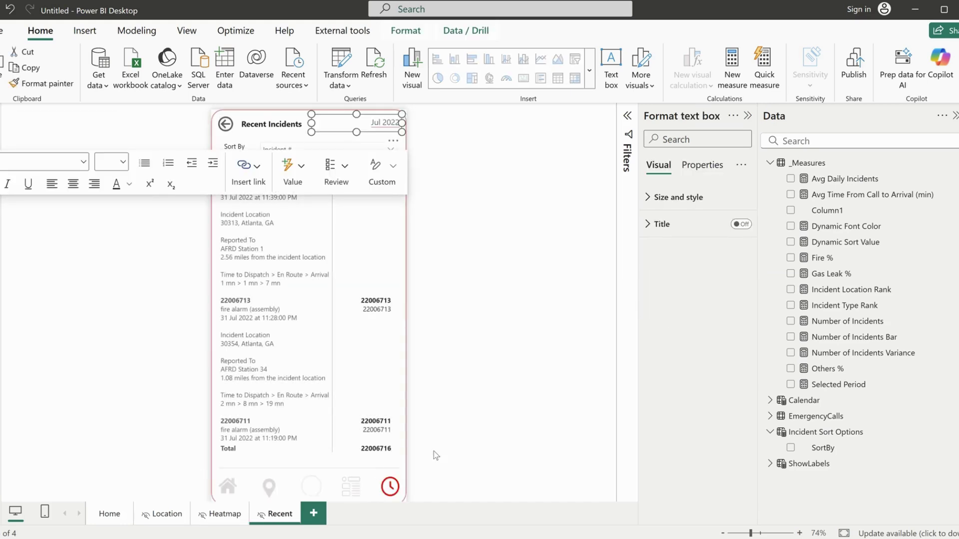
{"action": "left_click", "coordinate": [443, 402]}
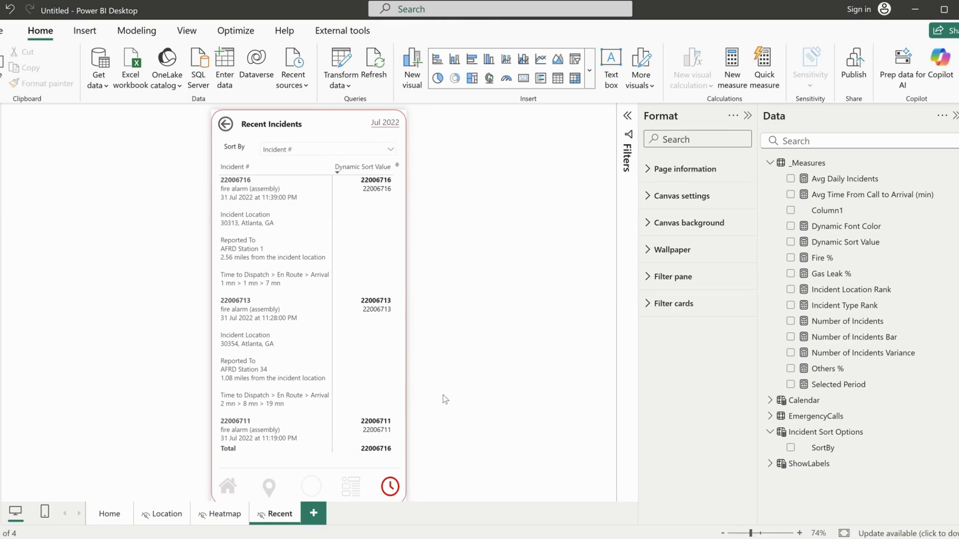
Turn off the column subtotals and row subtotals of the incident matrix.
{"action": "left_click", "coordinate": [403, 209]}
{"action": "left_click", "coordinate": [675, 255]}
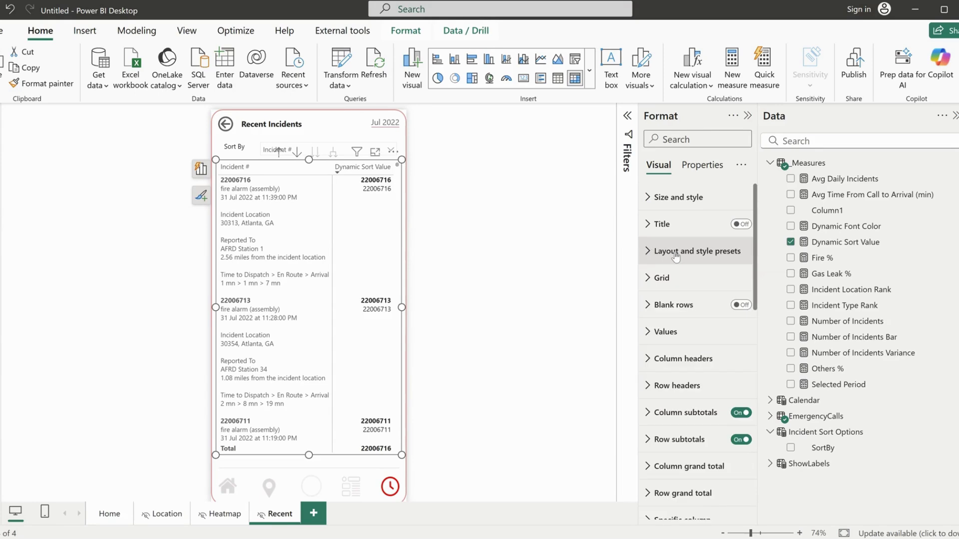
{"action": "scroll", "coordinate": [699, 425], "scroll_direction": "down", "scroll_amount": 3}
{"action": "left_click", "coordinate": [700, 429]}
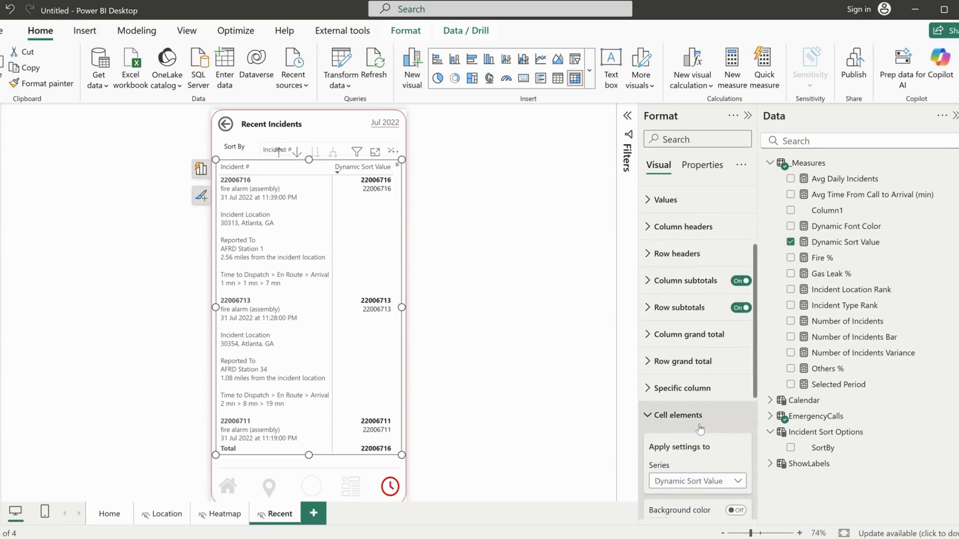
{"action": "left_click", "coordinate": [737, 284]}
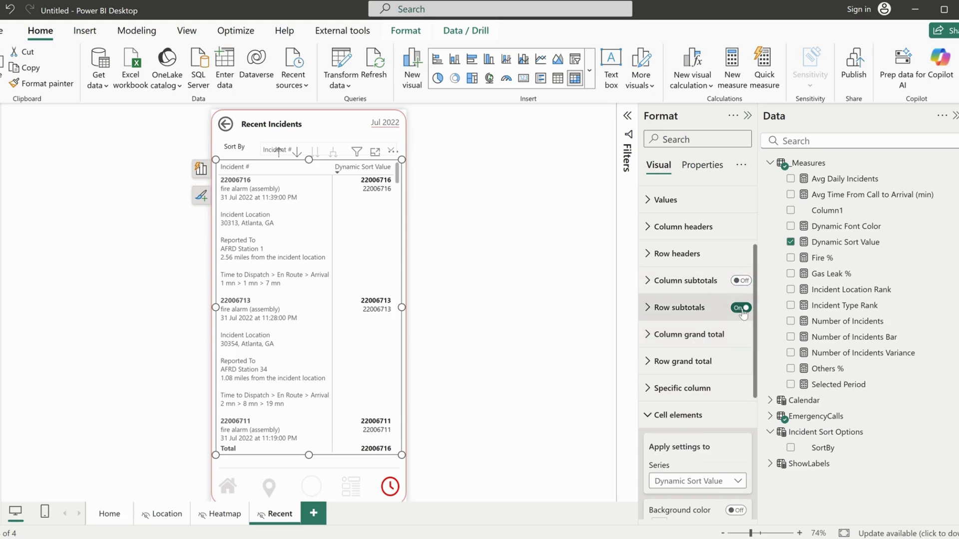
{"action": "left_click", "coordinate": [739, 310]}
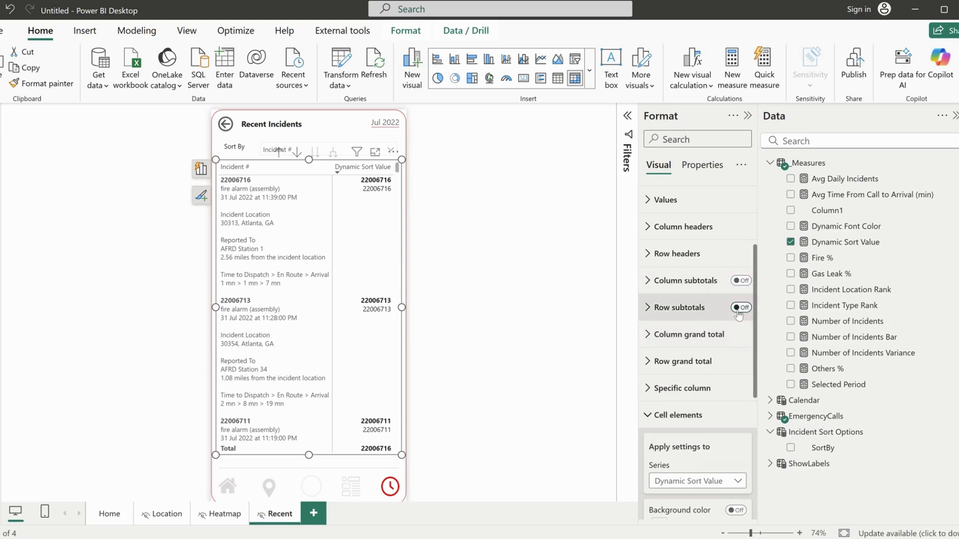
{"action": "left_click", "coordinate": [678, 421]}
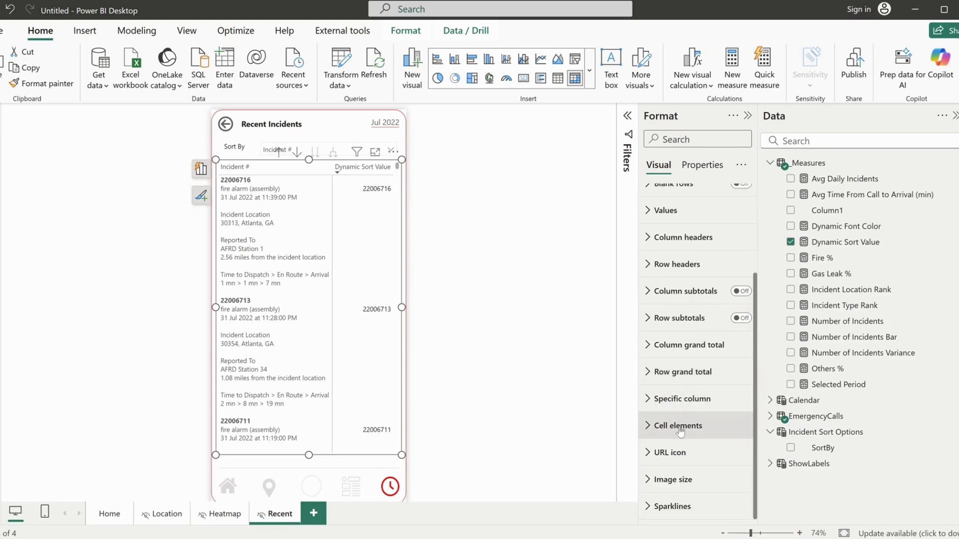
Set the Dynamic Sort Value column's text color to white and apply that formatting to its header too.
{"action": "left_click", "coordinate": [682, 399]}
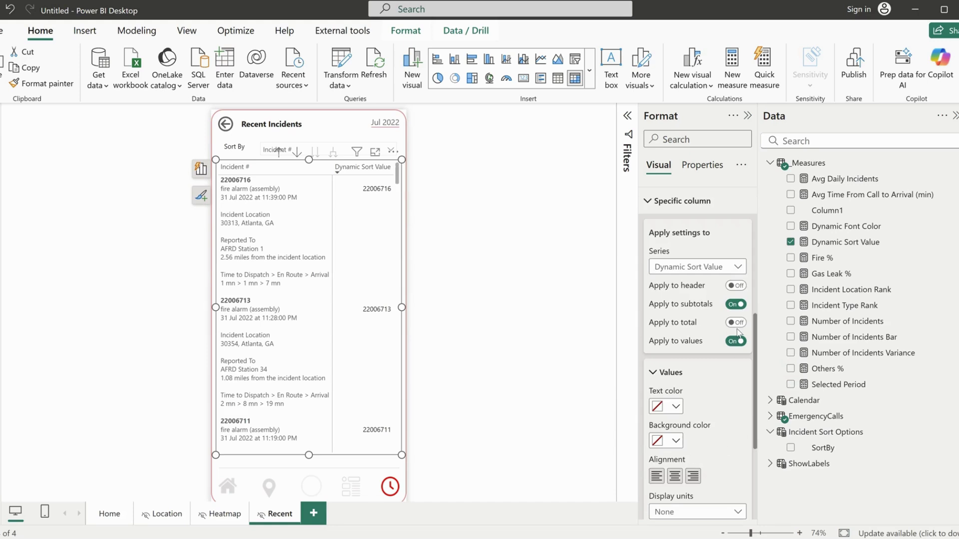
{"action": "left_click", "coordinate": [673, 412]}
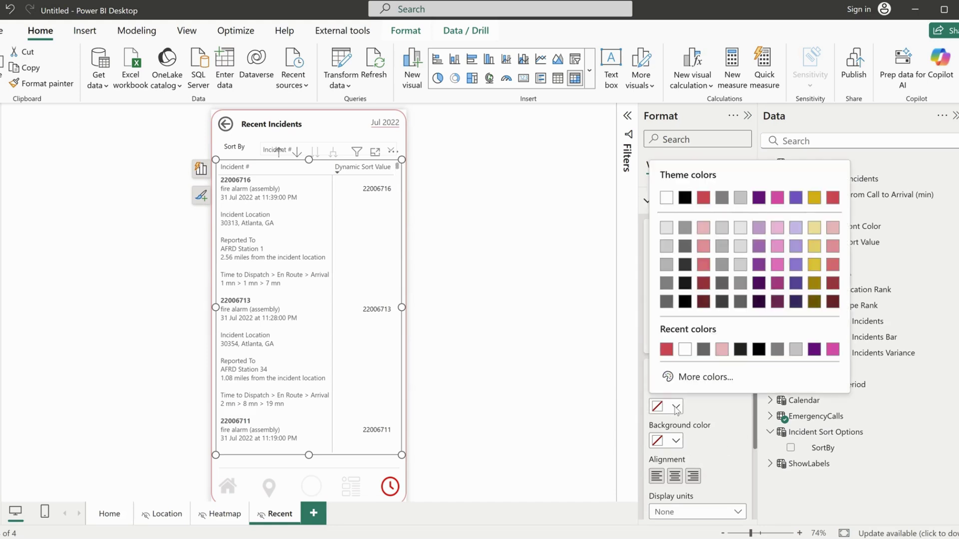
{"action": "left_click", "coordinate": [686, 352]}
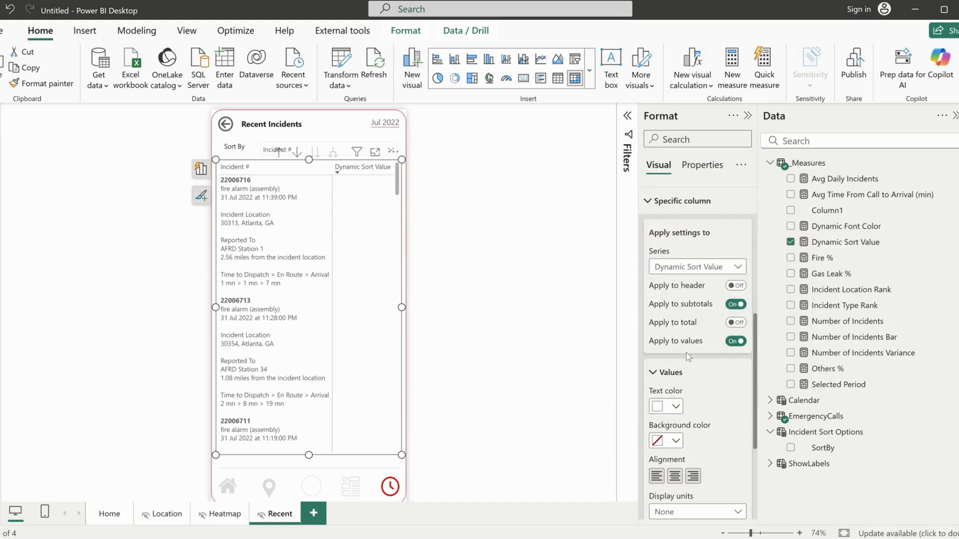
{"action": "left_click", "coordinate": [736, 285]}
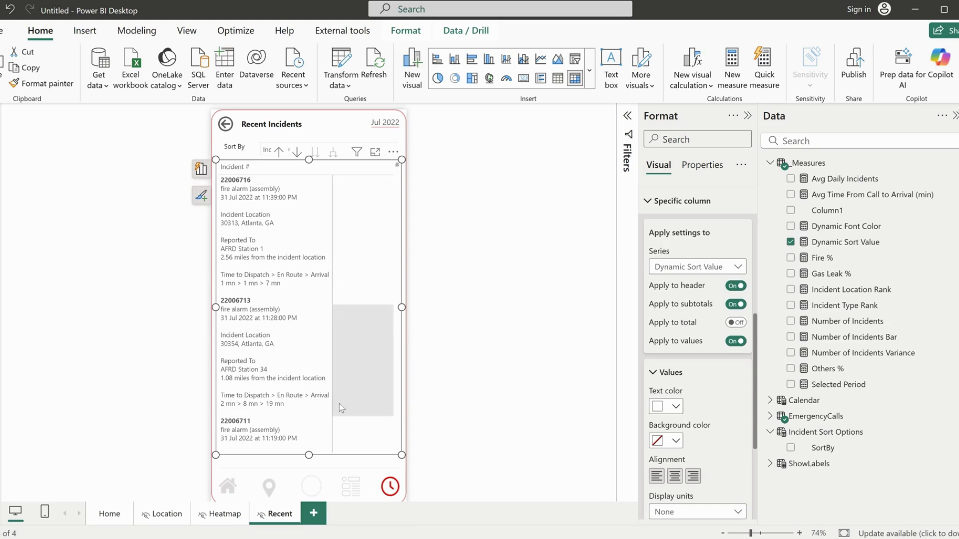
{"action": "scroll", "coordinate": [663, 346], "scroll_direction": "up", "scroll_amount": 6}
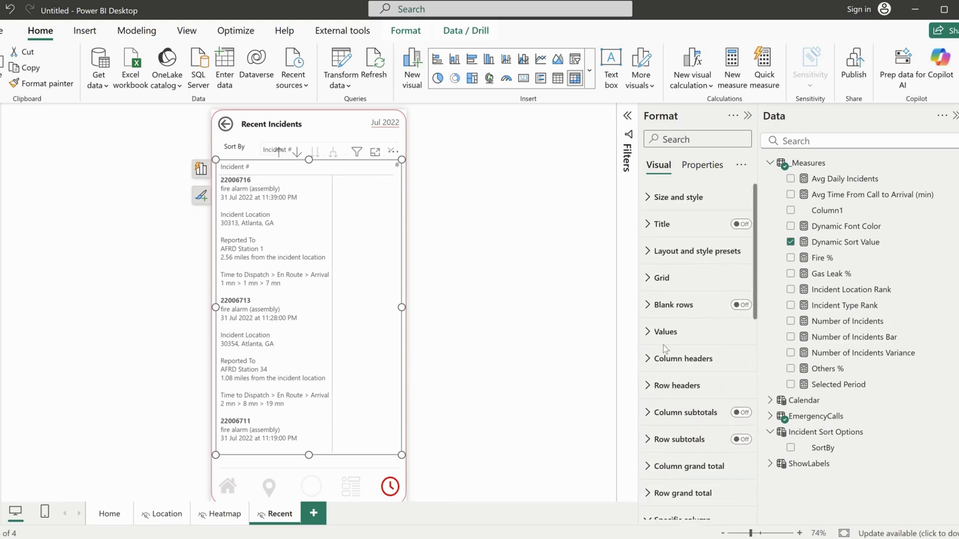
{"action": "scroll", "coordinate": [663, 346], "scroll_direction": "down", "scroll_amount": 3}
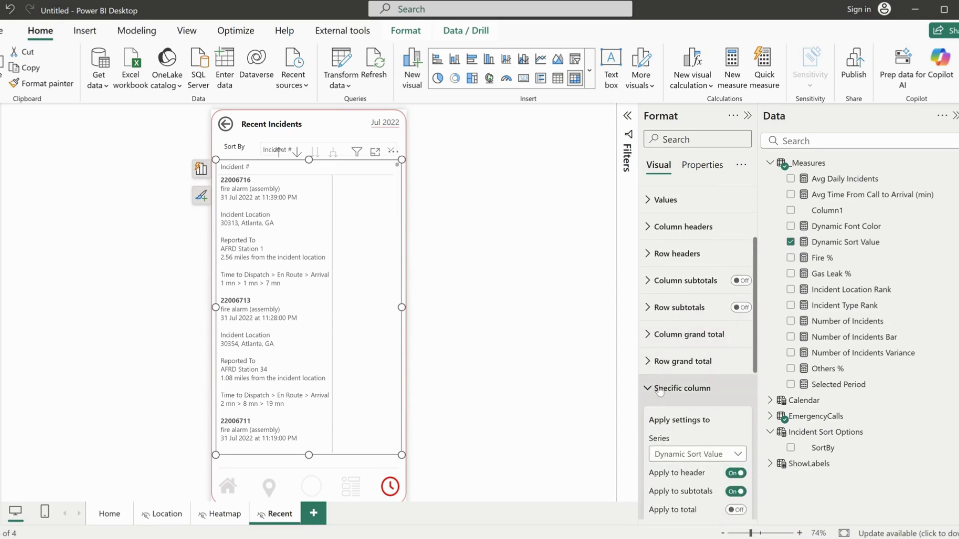
{"action": "left_click", "coordinate": [661, 392]}
{"action": "left_click", "coordinate": [679, 263]}
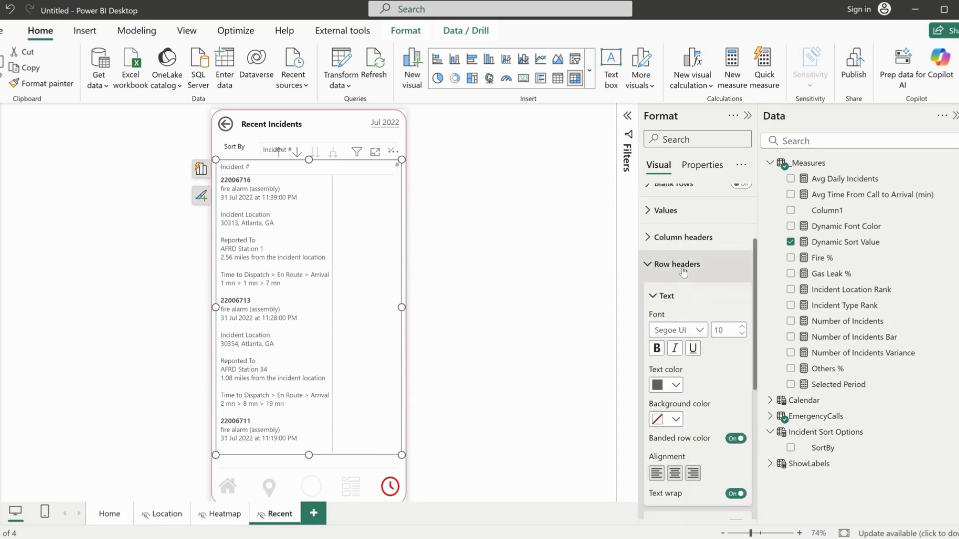
{"action": "left_click", "coordinate": [677, 386]}
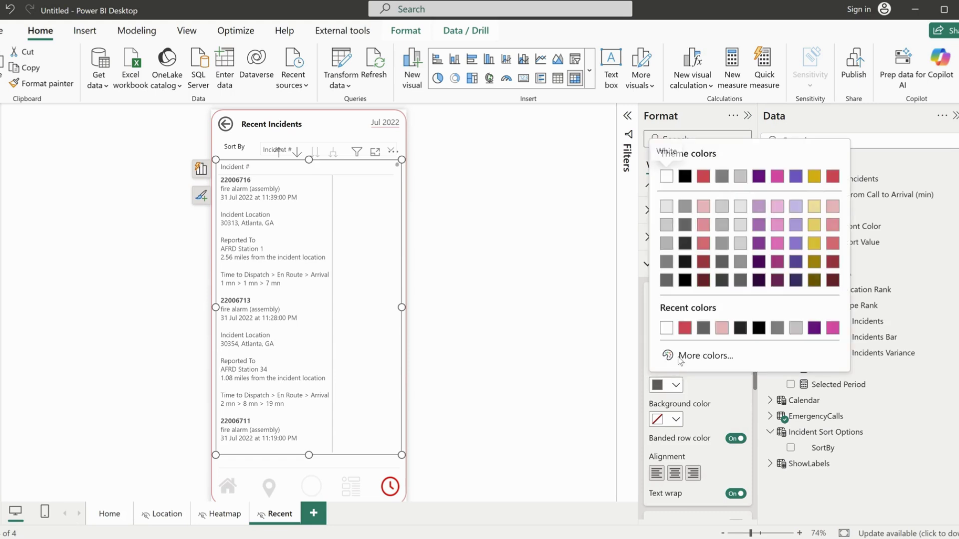
{"action": "left_click", "coordinate": [670, 330]}
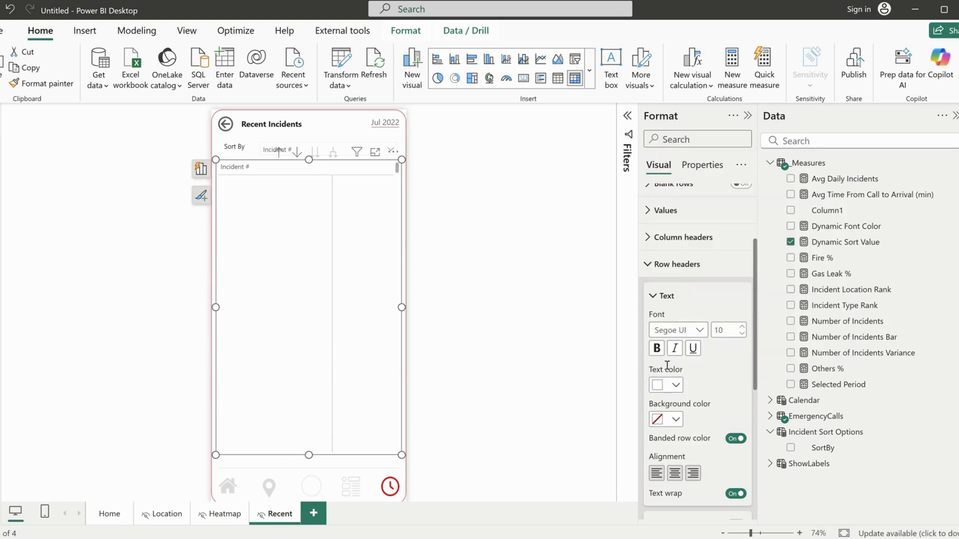
{"action": "left_click", "coordinate": [677, 389]}
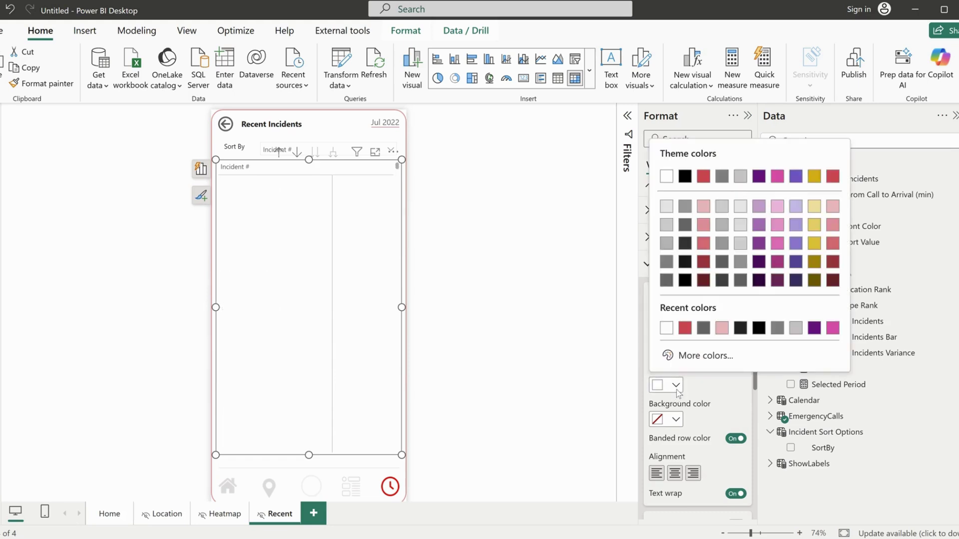
{"action": "left_click", "coordinate": [666, 280]}
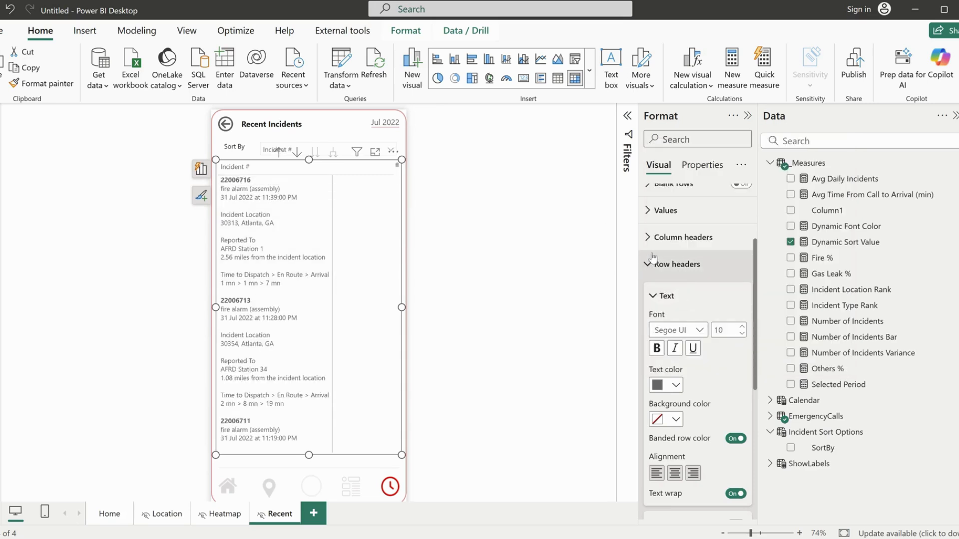
{"action": "left_click", "coordinate": [667, 265]}
Set the text color of the incident matrix's column headers to white.
{"action": "left_click", "coordinate": [678, 238]}
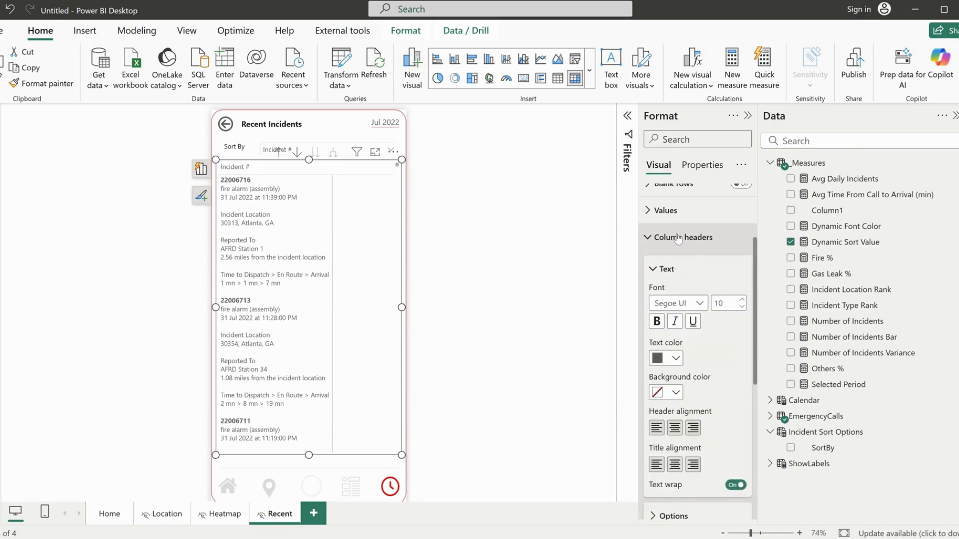
{"action": "left_click", "coordinate": [673, 359]}
{"action": "left_click", "coordinate": [665, 143]}
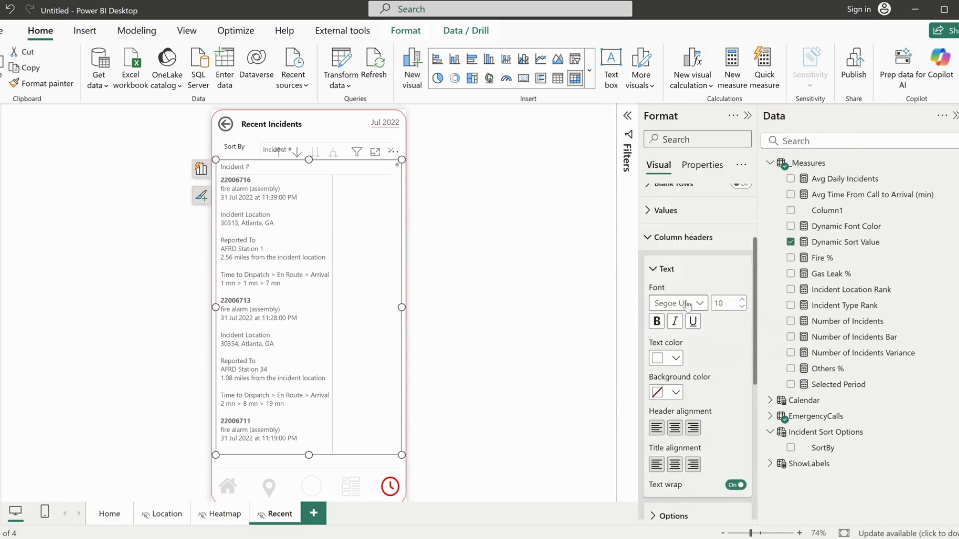
{"action": "left_click", "coordinate": [682, 237]}
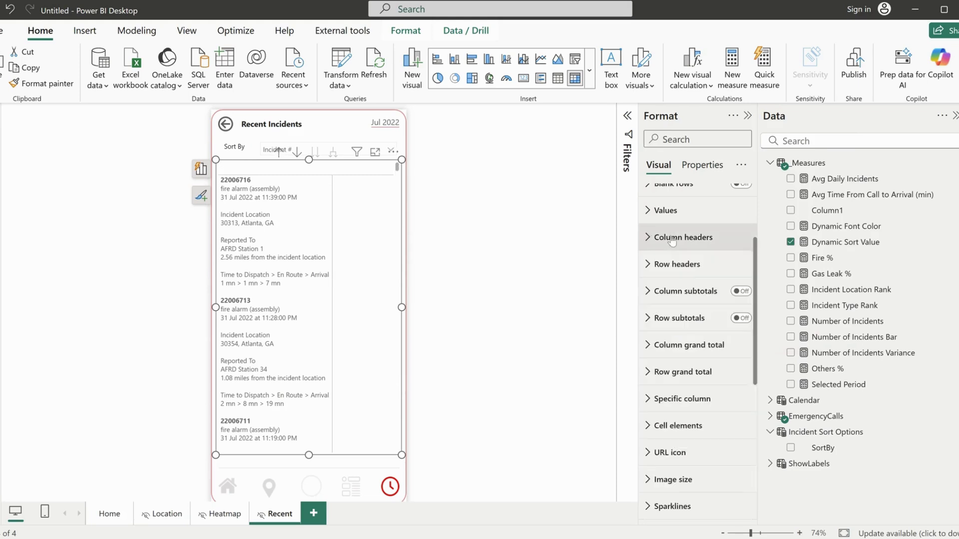
Set the grid border color of the incident matrix to white for all sections.
{"action": "scroll", "coordinate": [690, 346], "scroll_direction": "up", "scroll_amount": 3}
{"action": "left_click", "coordinate": [668, 280]}
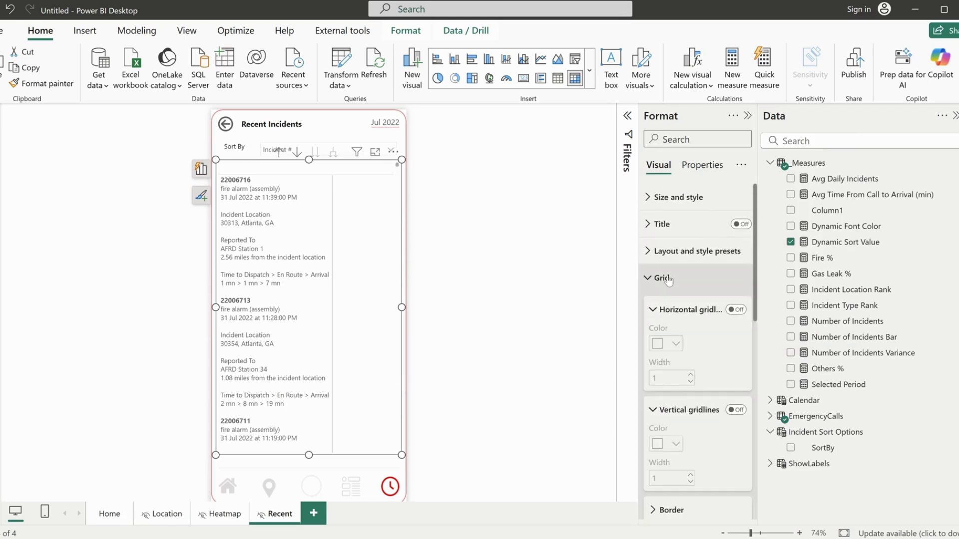
{"action": "scroll", "coordinate": [697, 443], "scroll_direction": "down", "scroll_amount": 5}
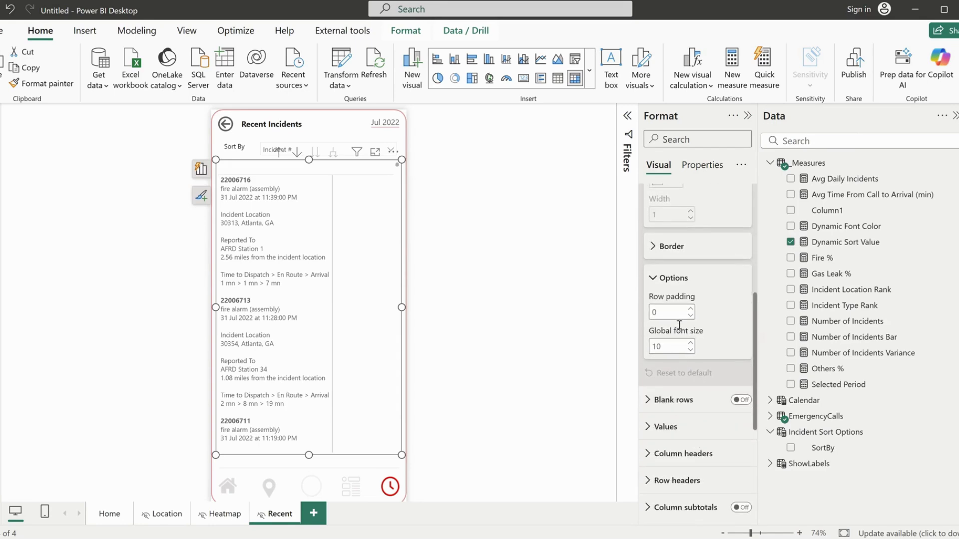
{"action": "left_click", "coordinate": [678, 252]}
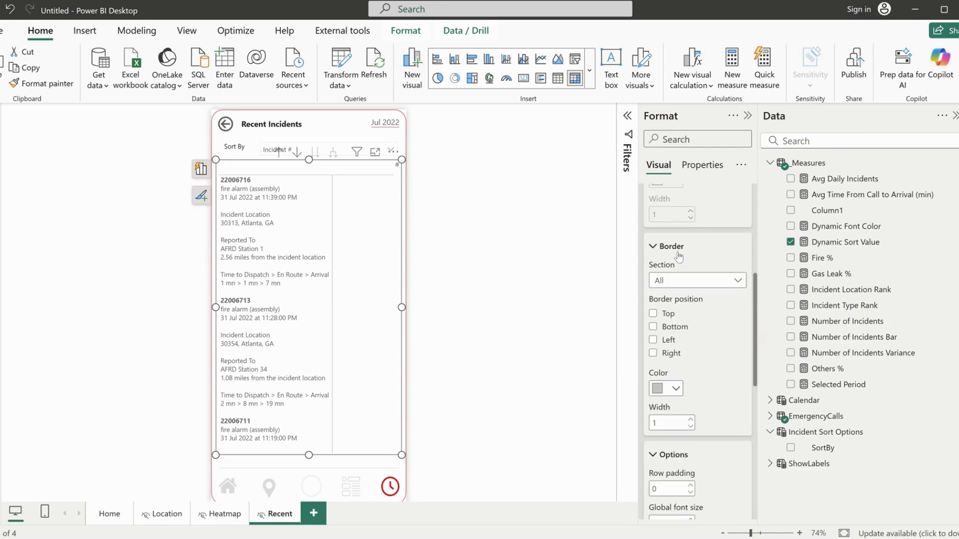
{"action": "left_click", "coordinate": [675, 389]}
{"action": "left_click", "coordinate": [666, 332]}
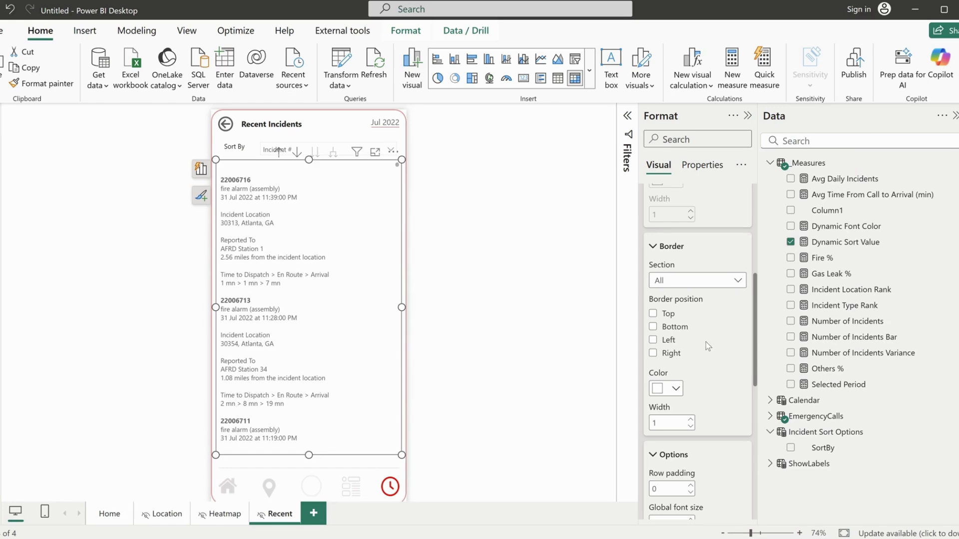
{"action": "scroll", "coordinate": [706, 343], "scroll_direction": "up", "scroll_amount": 5}
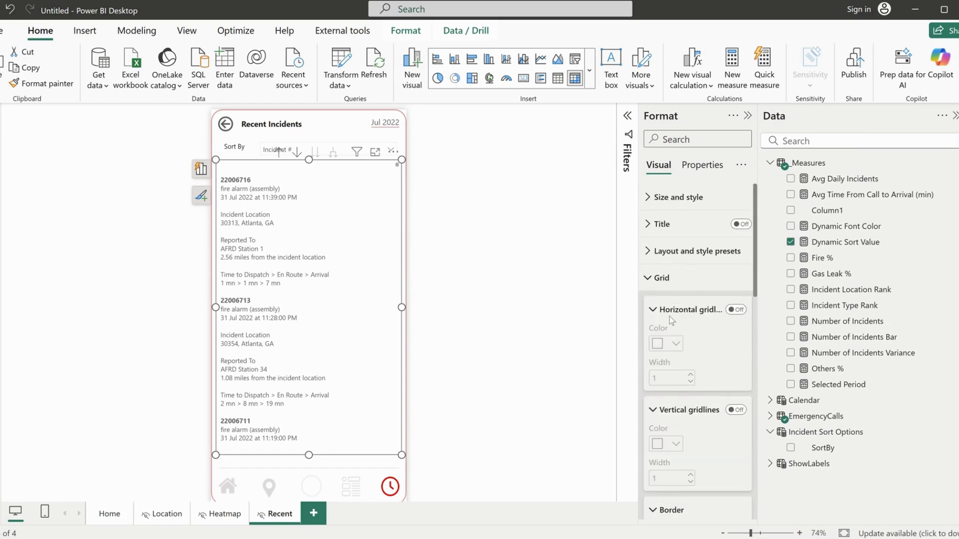
{"action": "left_click", "coordinate": [662, 278]}
Set the font size of the incident matrix's values to 12 and check the resulting incident list.
{"action": "left_click", "coordinate": [665, 331]}
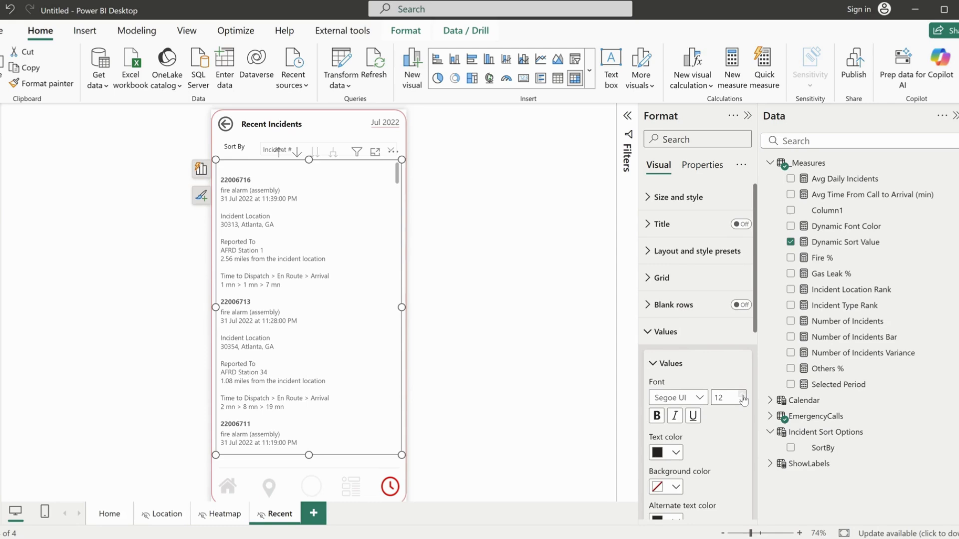
{"action": "left_click", "coordinate": [668, 334]}
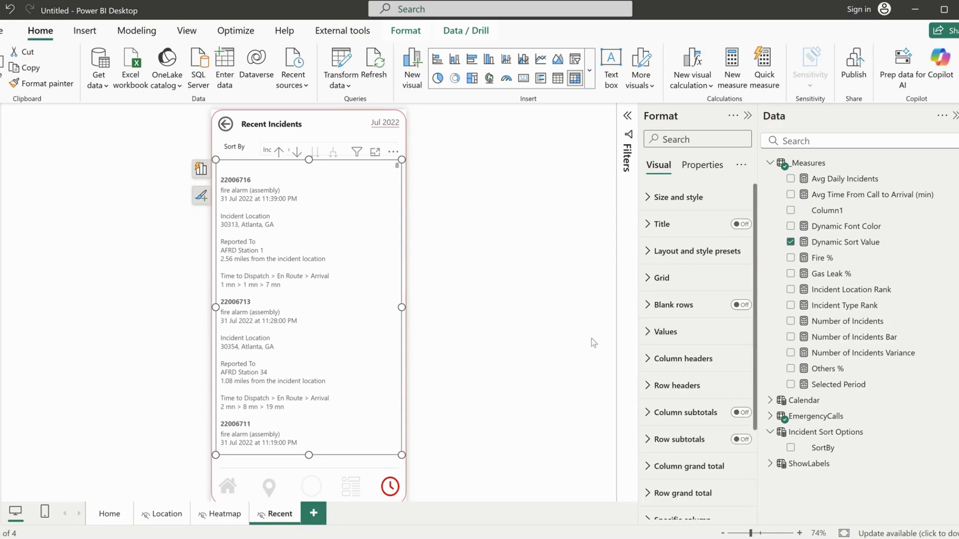
{"action": "scroll", "coordinate": [317, 370], "scroll_direction": "down", "scroll_amount": 5}
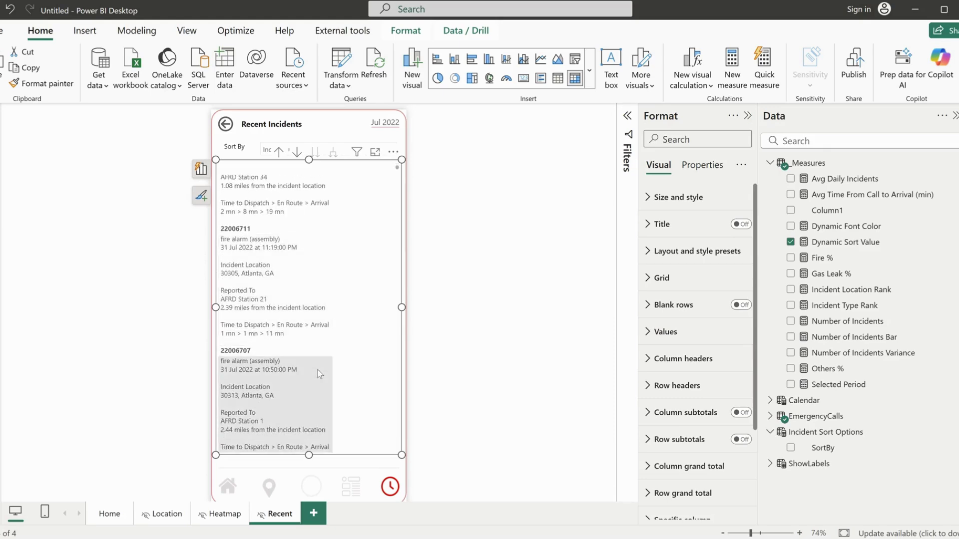
{"action": "scroll", "coordinate": [320, 374], "scroll_direction": "up", "scroll_amount": 5}
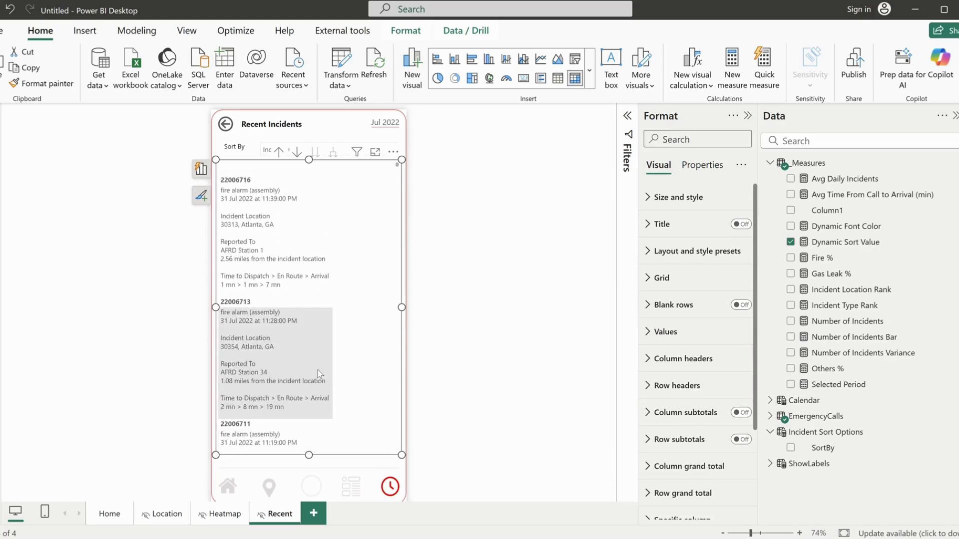
{"action": "scroll", "coordinate": [319, 373], "scroll_direction": "up", "scroll_amount": 2}
{"action": "scroll", "coordinate": [318, 370], "scroll_direction": "down", "scroll_amount": 2}
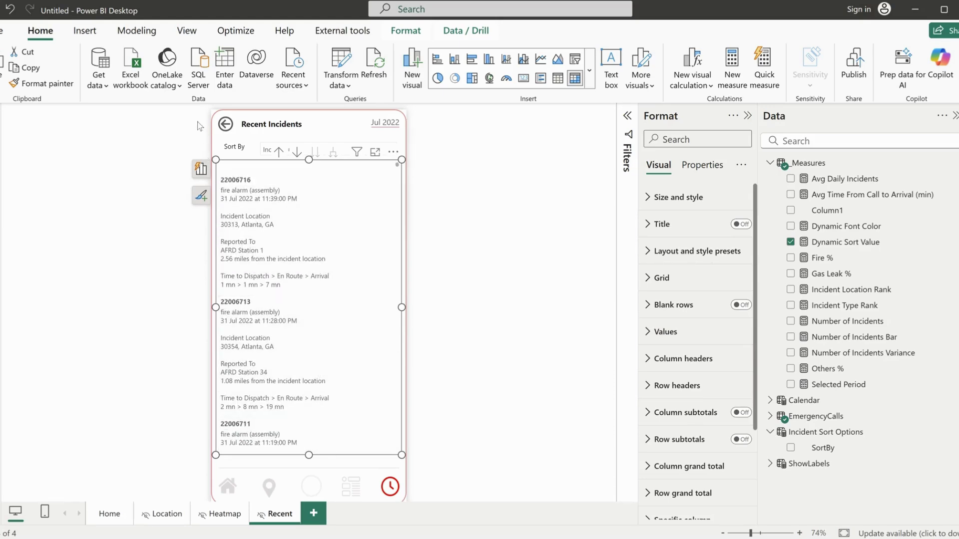
{"action": "left_click", "coordinate": [214, 116]}
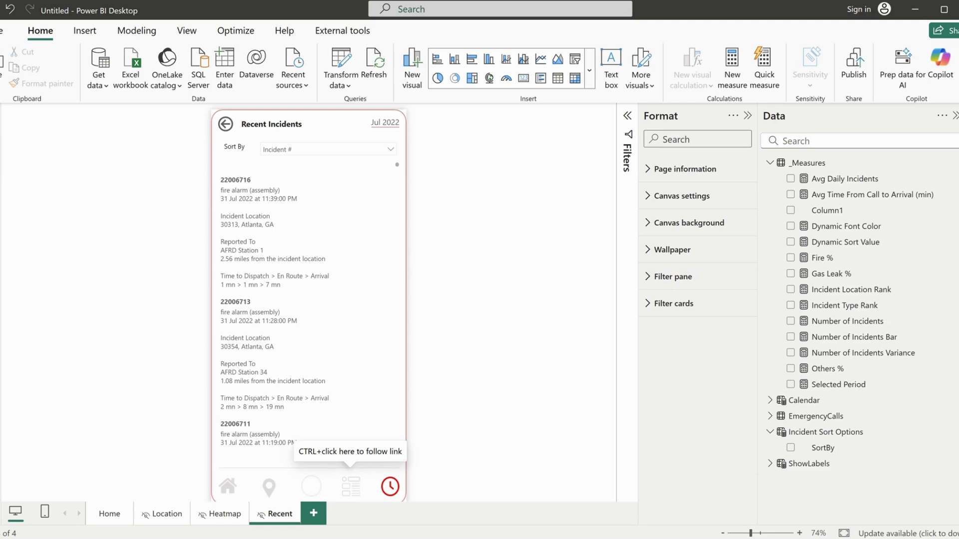
Switch to Firefox and look through the video list of the Abdelytics YouTube channel.
{"action": "mouse_move", "coordinate": [413, 537]}
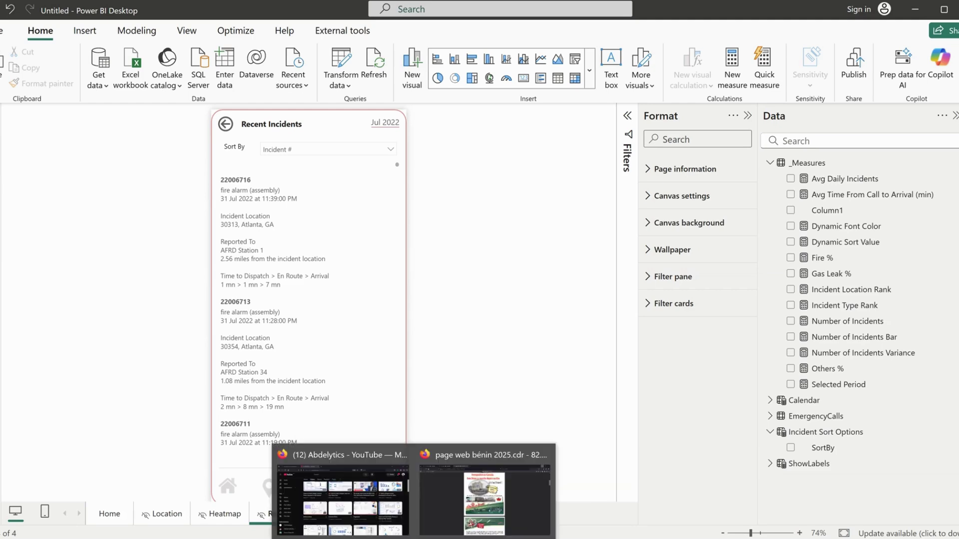
{"action": "left_click", "coordinate": [380, 519]}
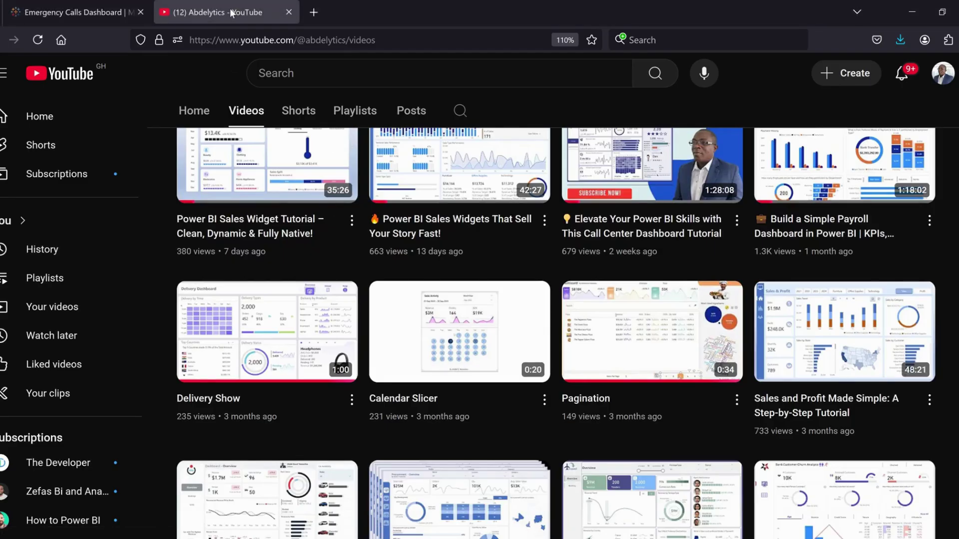
{"action": "mouse_move", "coordinate": [518, 329]}
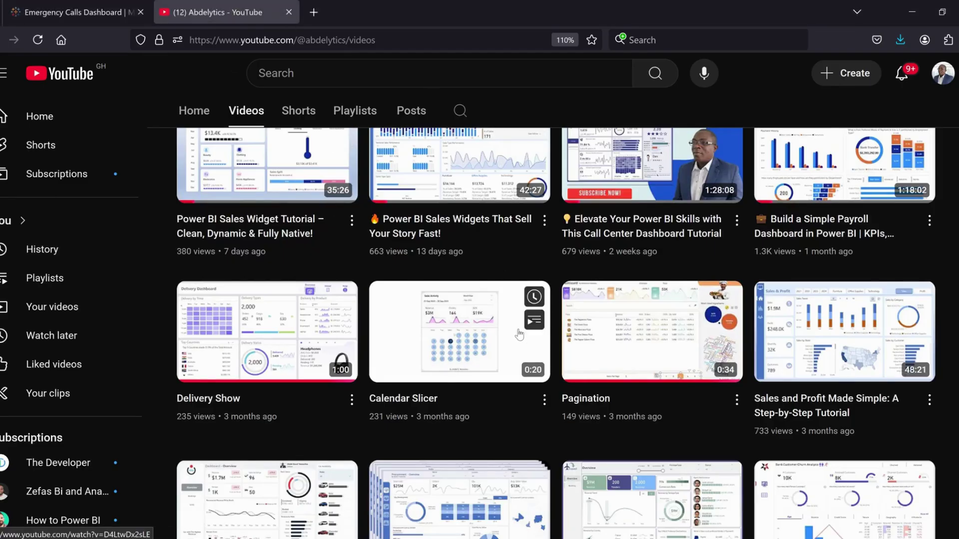
{"action": "scroll", "coordinate": [518, 329], "scroll_direction": "down", "scroll_amount": 10}
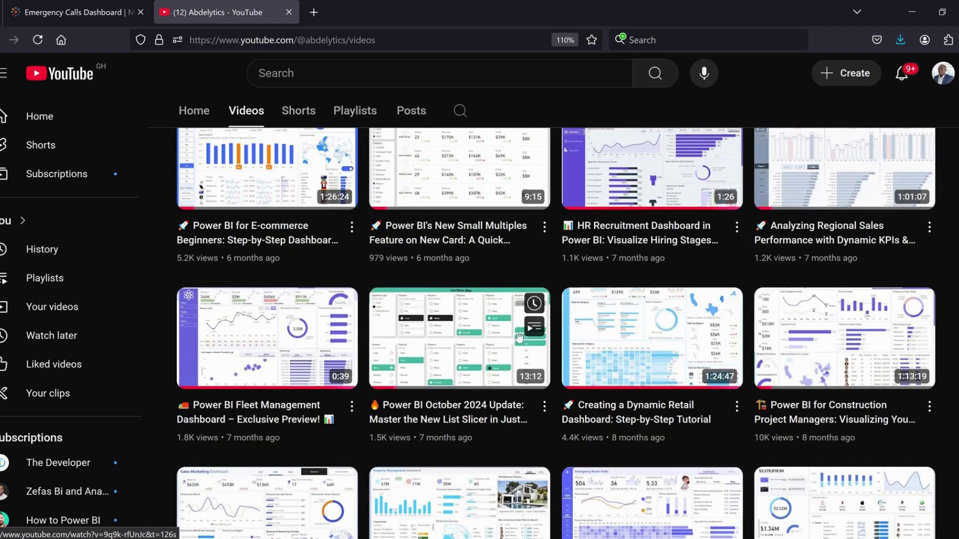
{"action": "scroll", "coordinate": [519, 337], "scroll_direction": "up", "scroll_amount": 10}
{"action": "scroll", "coordinate": [518, 341], "scroll_direction": "up", "scroll_amount": 3}
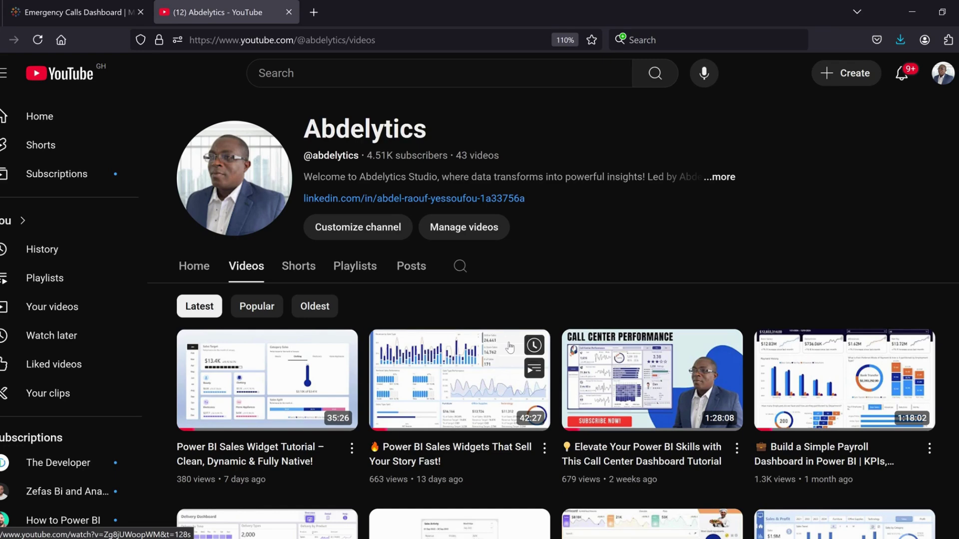
Return to the Untitled report in Power BI Desktop and test the footer page navigation from Home and Location through to Recent.
{"action": "mouse_move", "coordinate": [675, 538]}
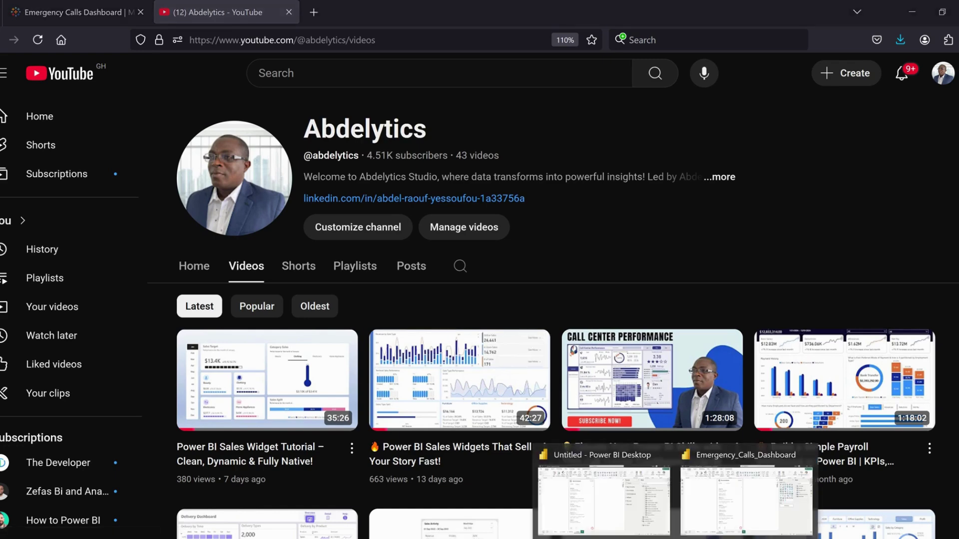
{"action": "left_click", "coordinate": [610, 512]}
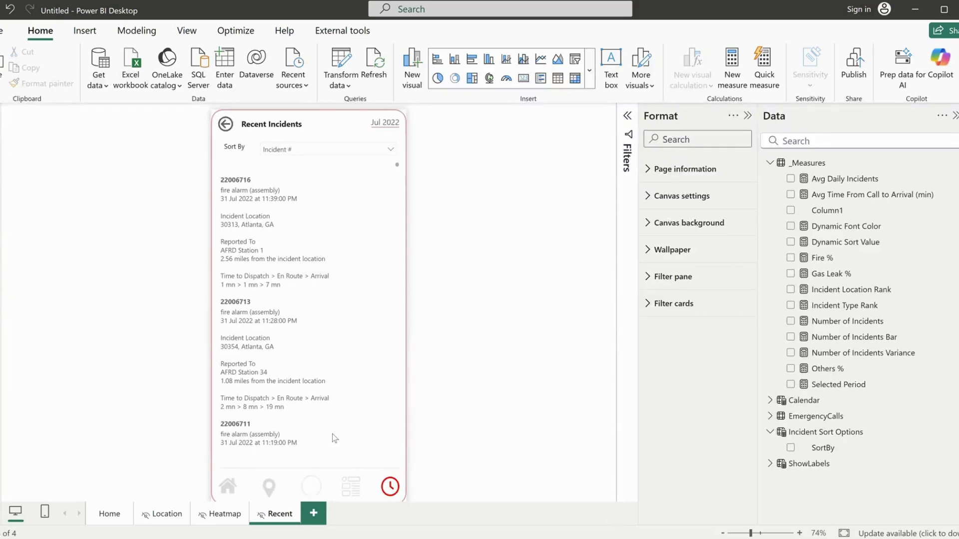
{"action": "left_click", "coordinate": [229, 486], "text": "ctrl"}
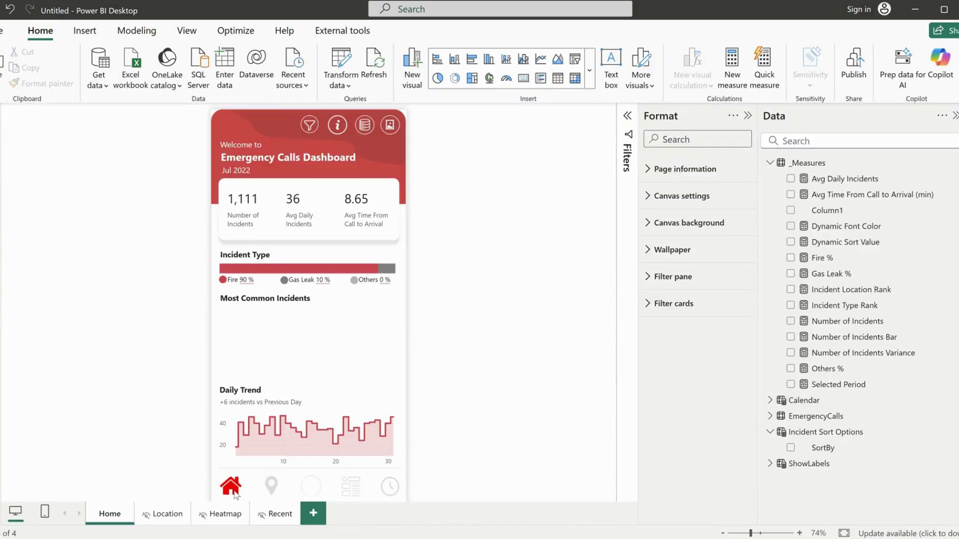
{"action": "left_click", "coordinate": [272, 486], "text": "ctrl"}
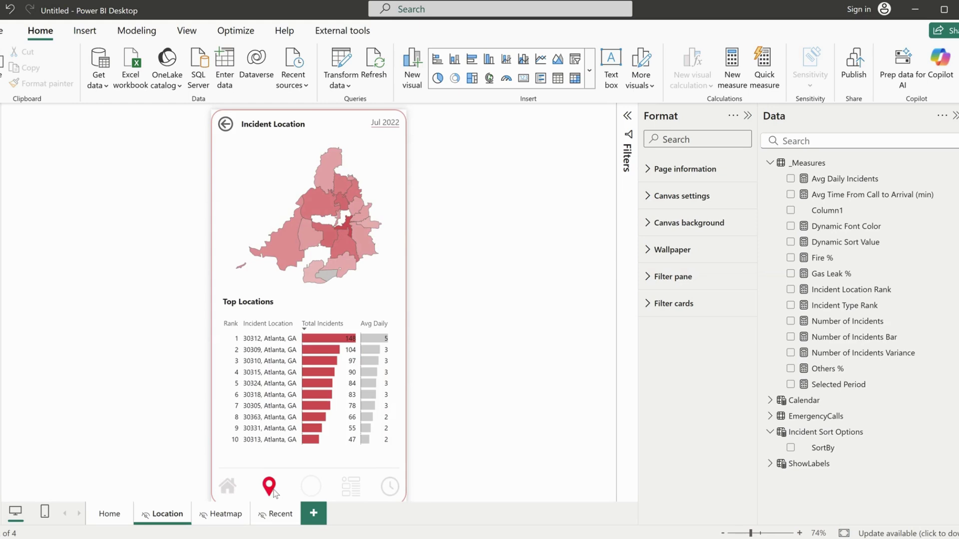
{"action": "left_click", "coordinate": [357, 492], "text": "ctrl"}
{"action": "left_click", "coordinate": [389, 488], "text": "ctrl"}
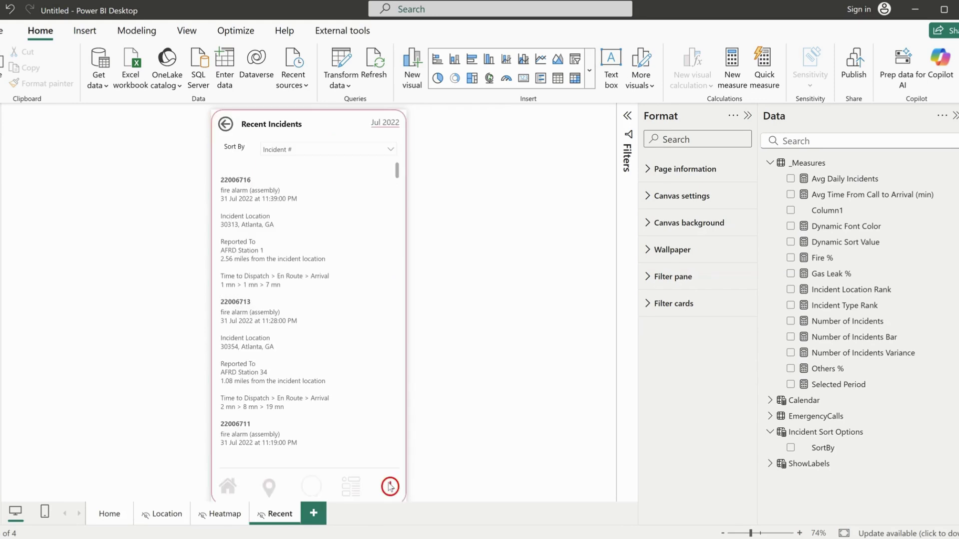